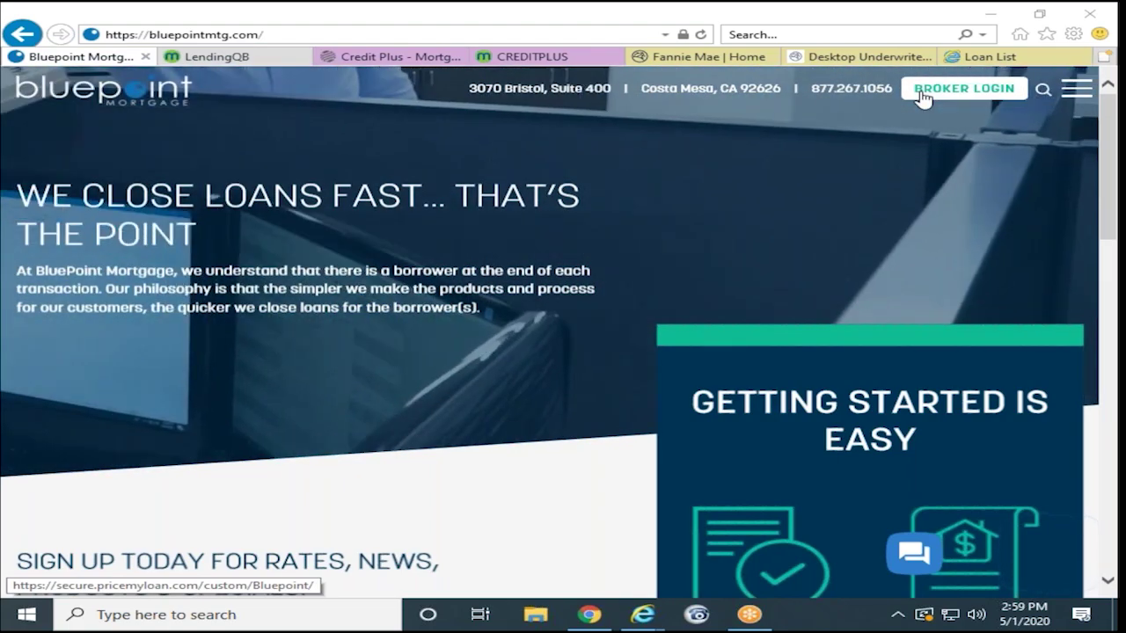
# Step: Use Broker Login on bluepointmtg.com to reach the PriceMyLoan sign-in page
pyautogui.click(921, 91)
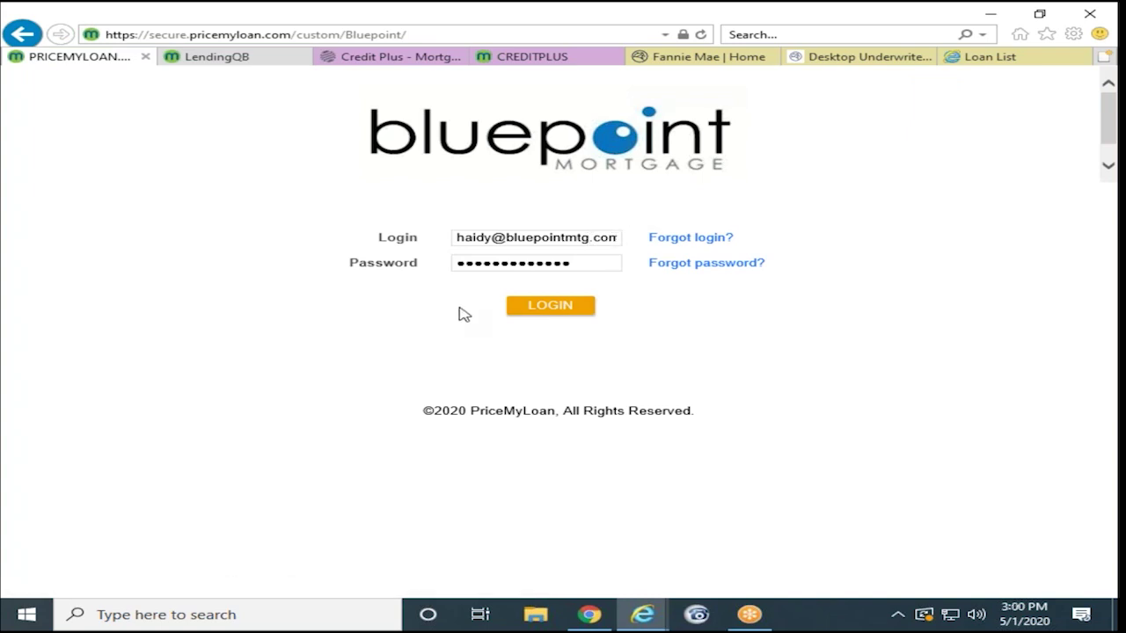
# Step: Log in with the prefilled credentials and skip setting up security questions for now
pyautogui.click(519, 310)
pyautogui.click(344, 504)
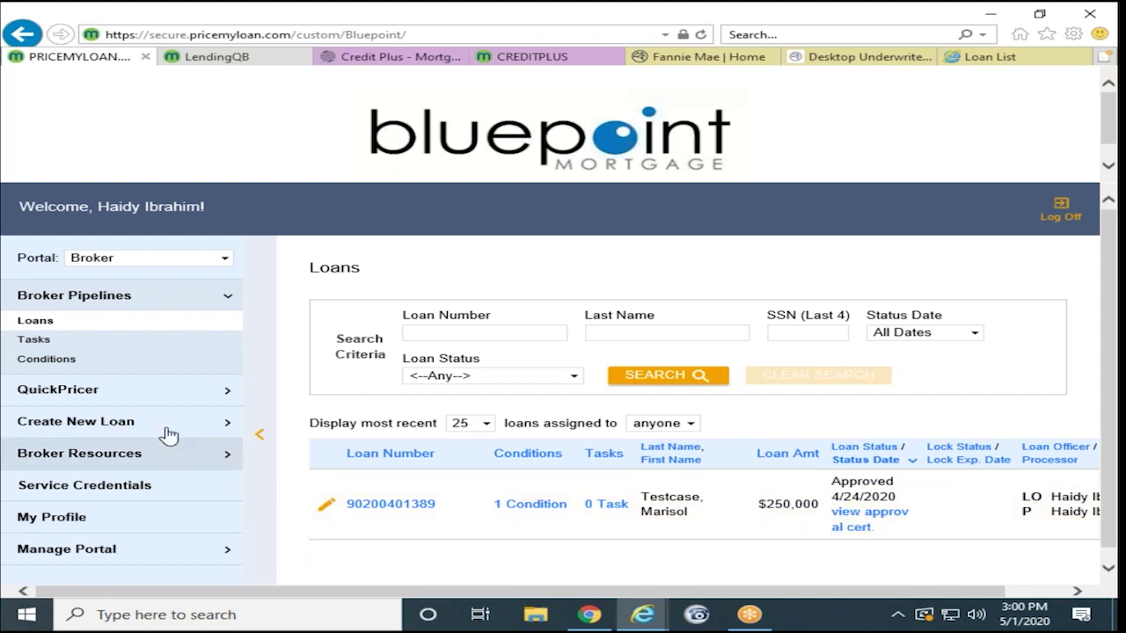
pyautogui.click(71, 396)
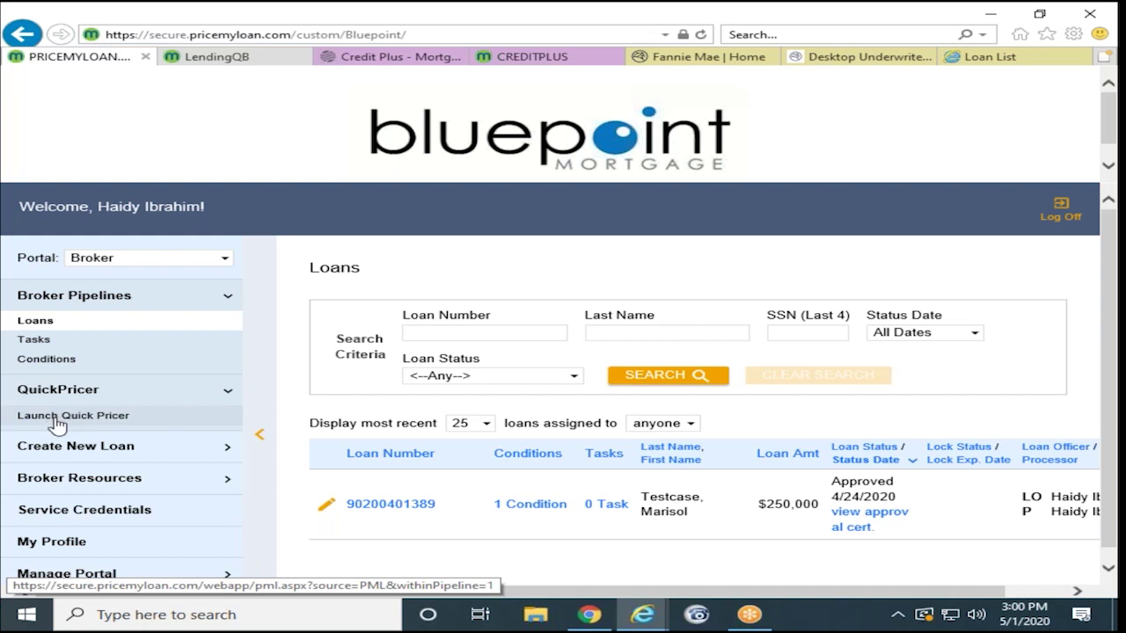
# Step: Launch Quick Pricer and scroll through its blank property and loan fields
pyautogui.click(66, 415)
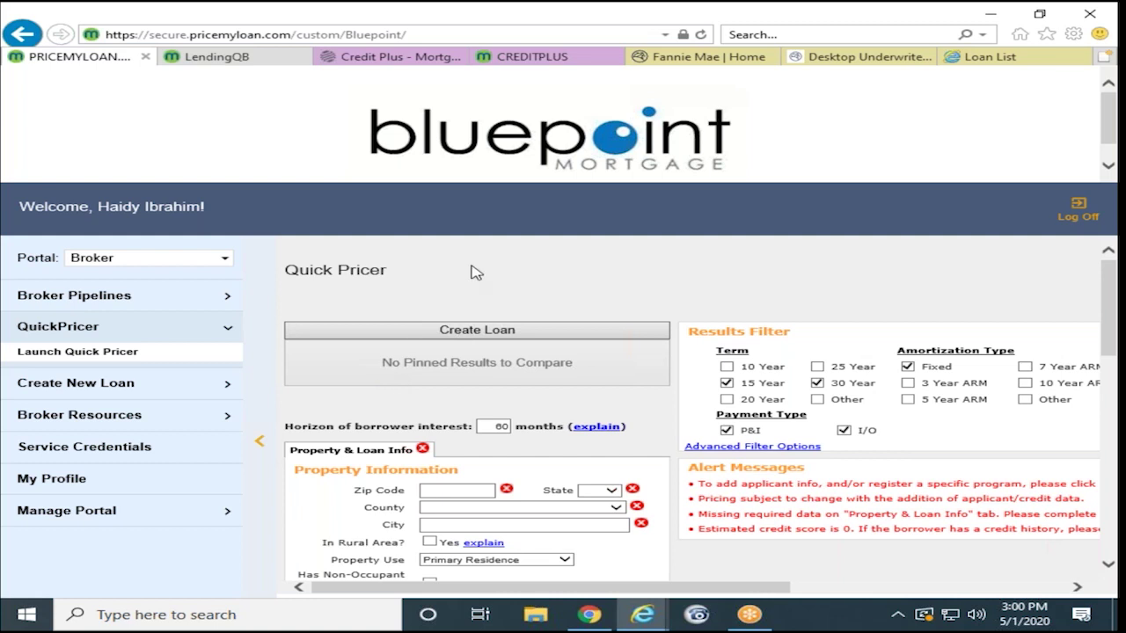
pyautogui.scroll(-2, 475, 273)
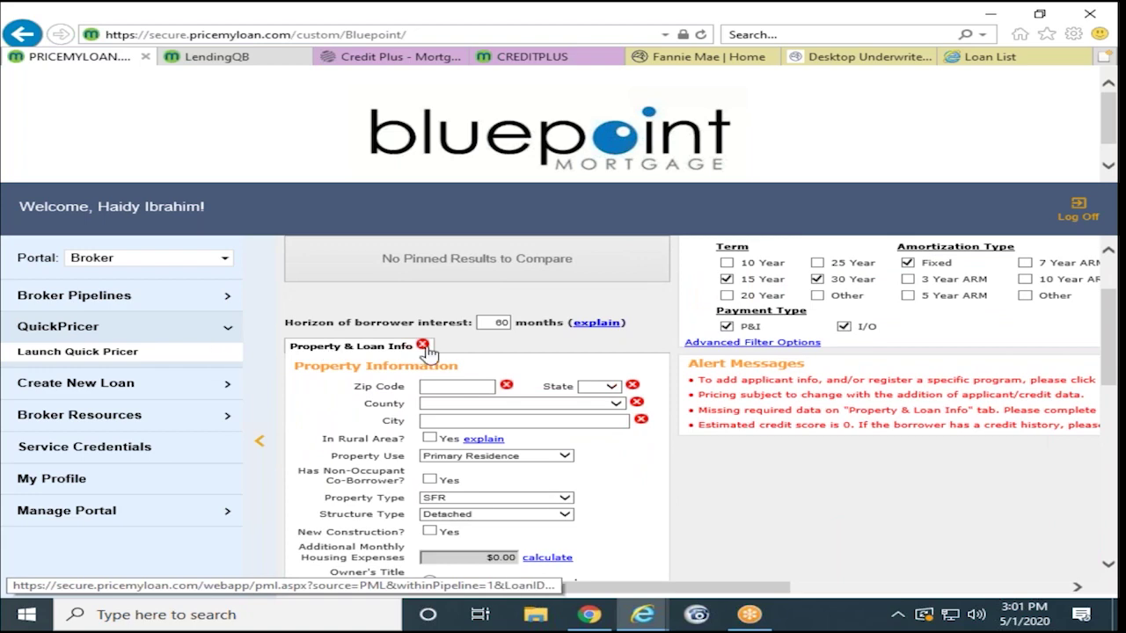
pyautogui.scroll(-1, 396, 343)
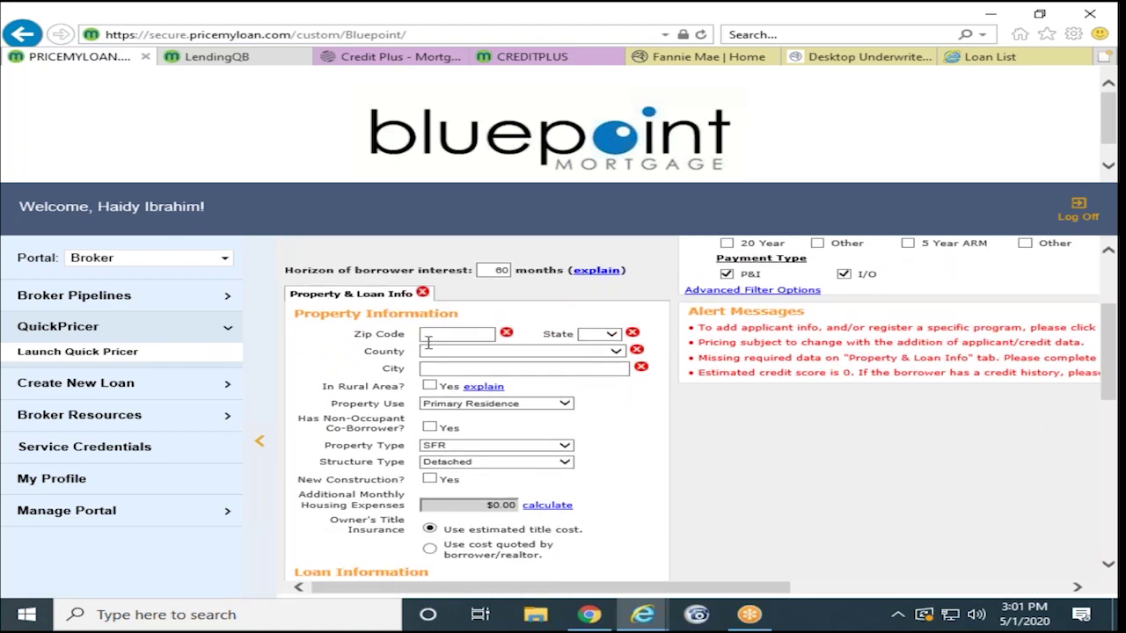
pyautogui.scroll(-5, 457, 482)
pyautogui.scroll(-5, 458, 482)
pyautogui.scroll(4, 532, 456)
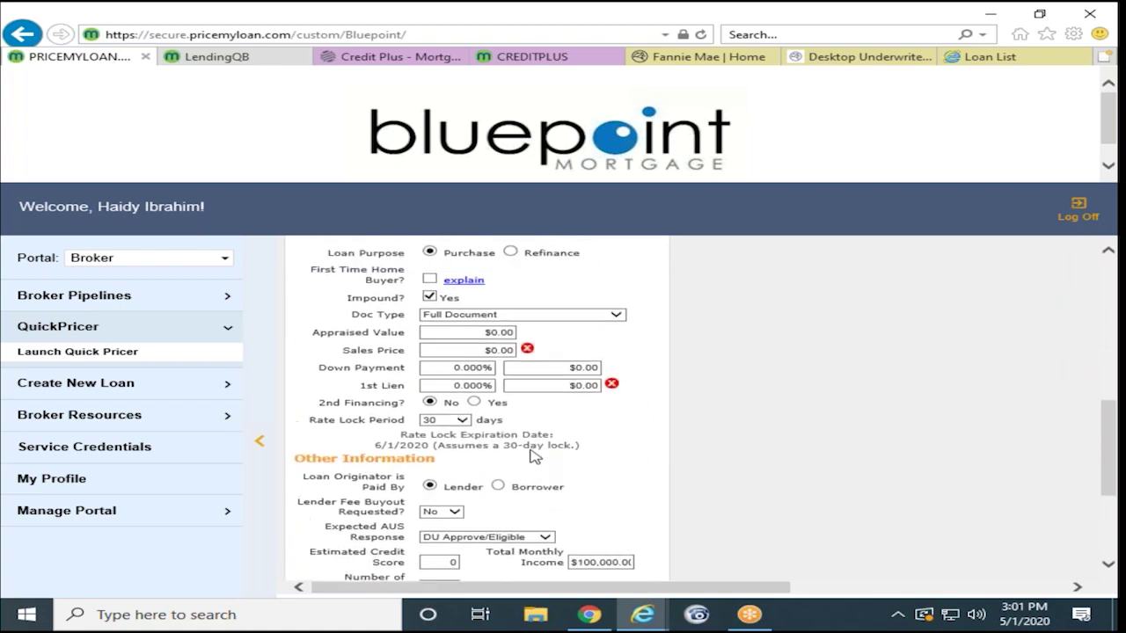
pyautogui.scroll(5, 533, 455)
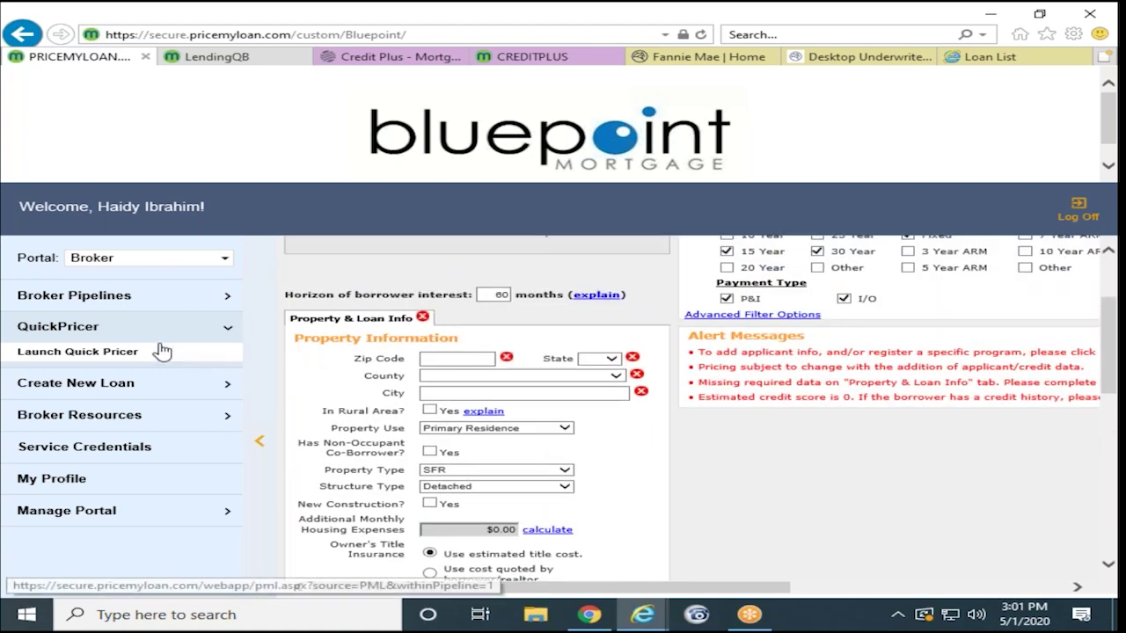
pyautogui.click(104, 386)
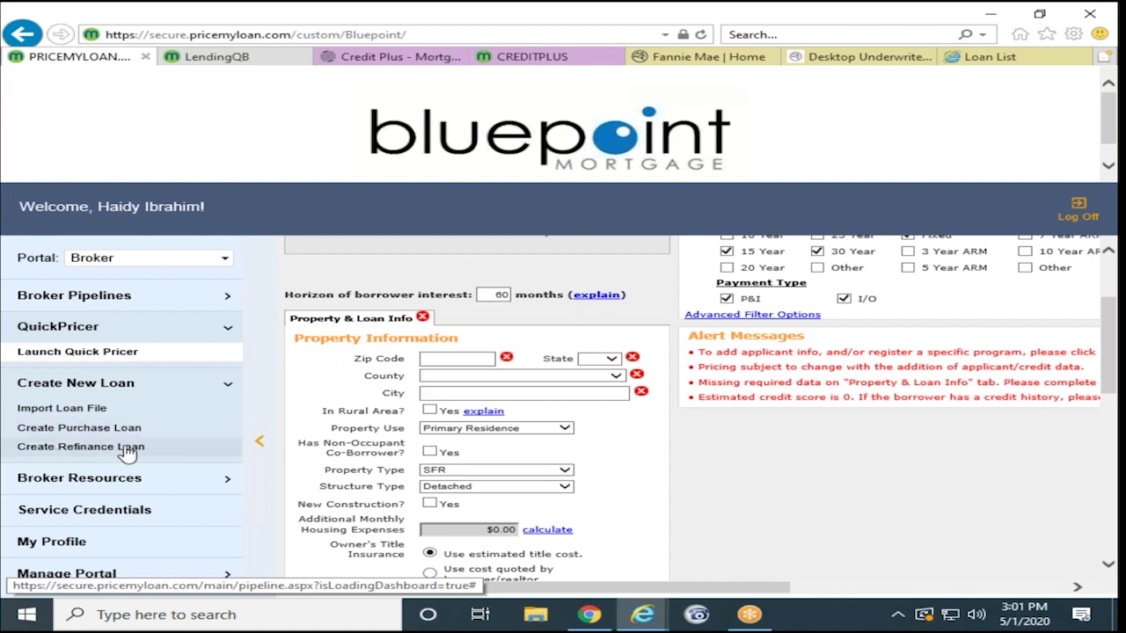
# Step: Preview the Import Loan File, Create Purchase Loan and Create Refinance Loan pages
pyautogui.click(88, 408)
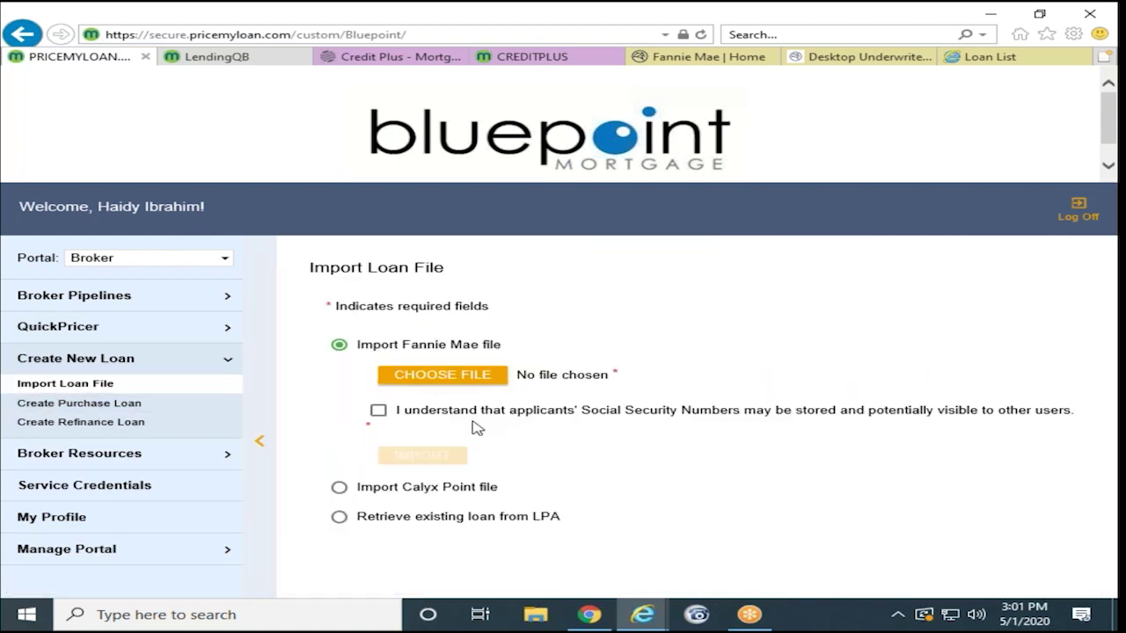
pyautogui.click(160, 408)
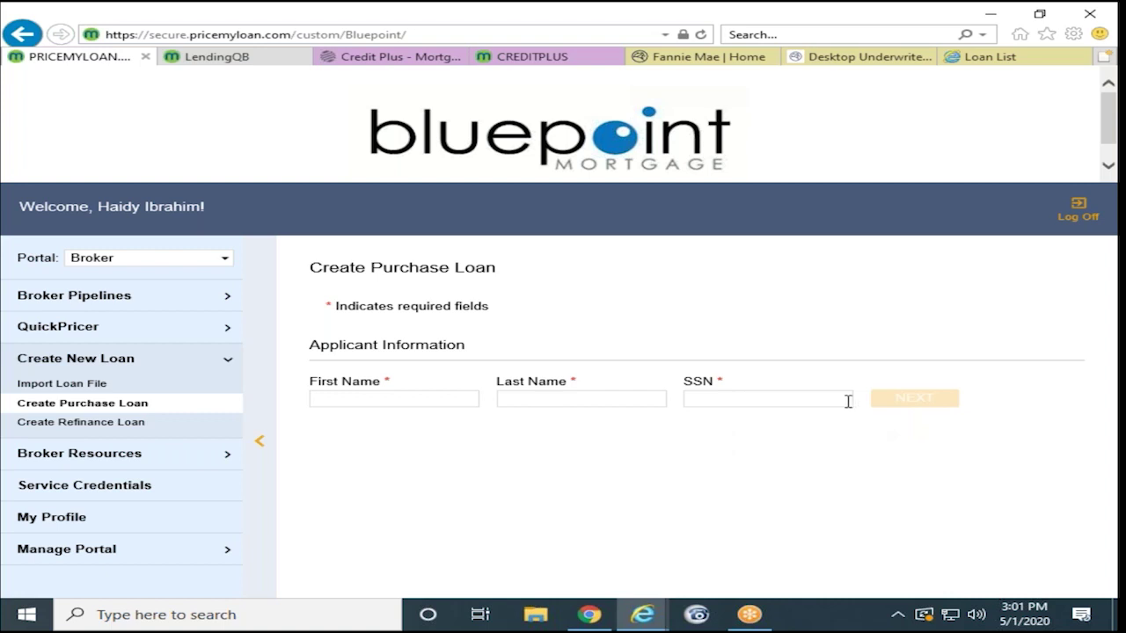
pyautogui.click(101, 434)
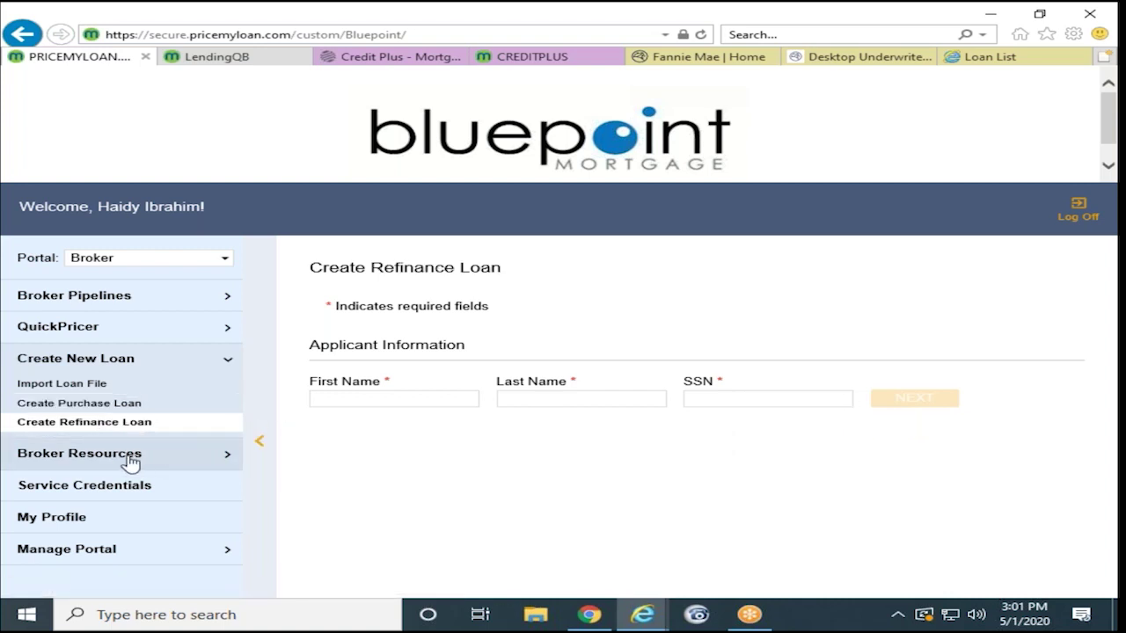
# Step: Expand Broker Resources > Guidelines to list the Conventional guideline documents
pyautogui.click(139, 455)
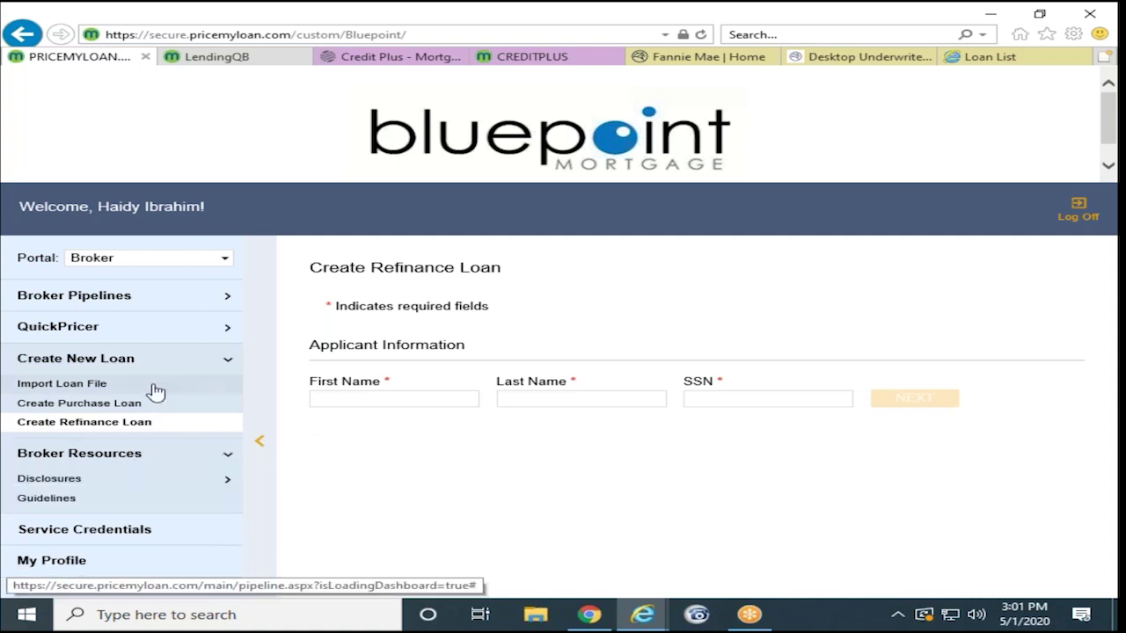
pyautogui.scroll(-1, 155, 391)
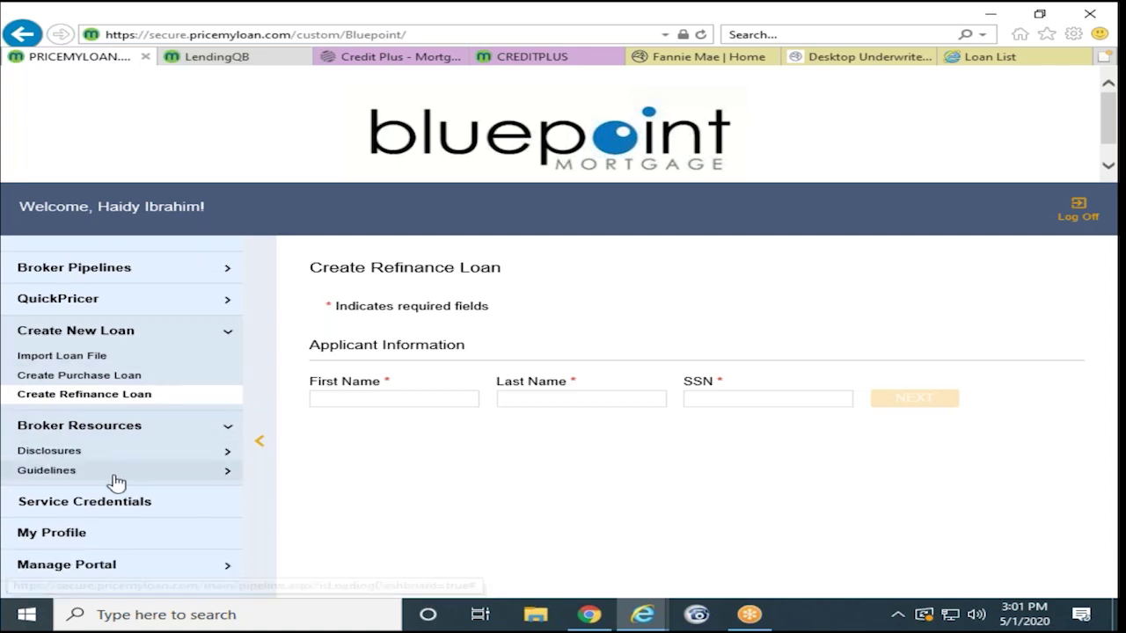
pyautogui.click(57, 473)
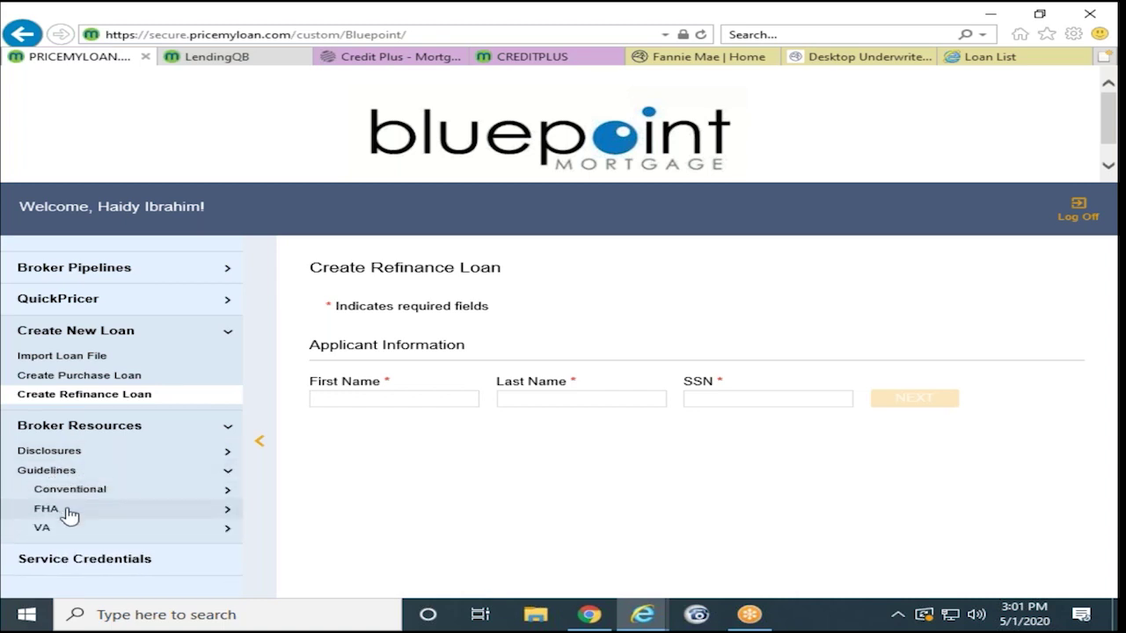
pyautogui.click(147, 490)
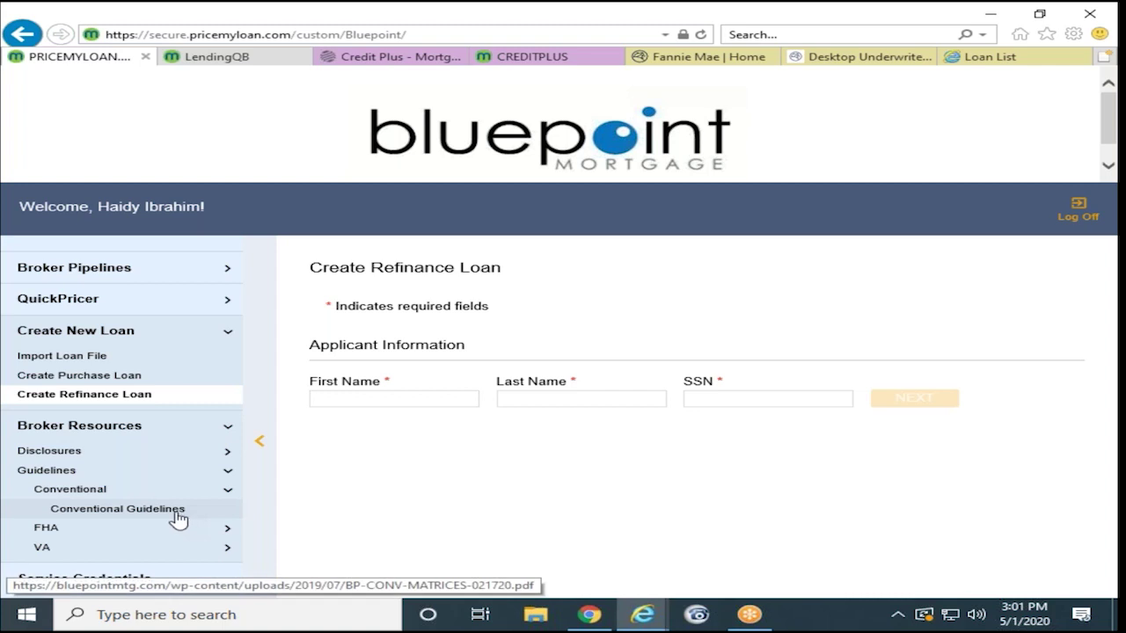
# Step: Skim the Conventional Guidelines PDF of Fannie Mae / Freddie Mac overlays, then go back
pyautogui.click(178, 511)
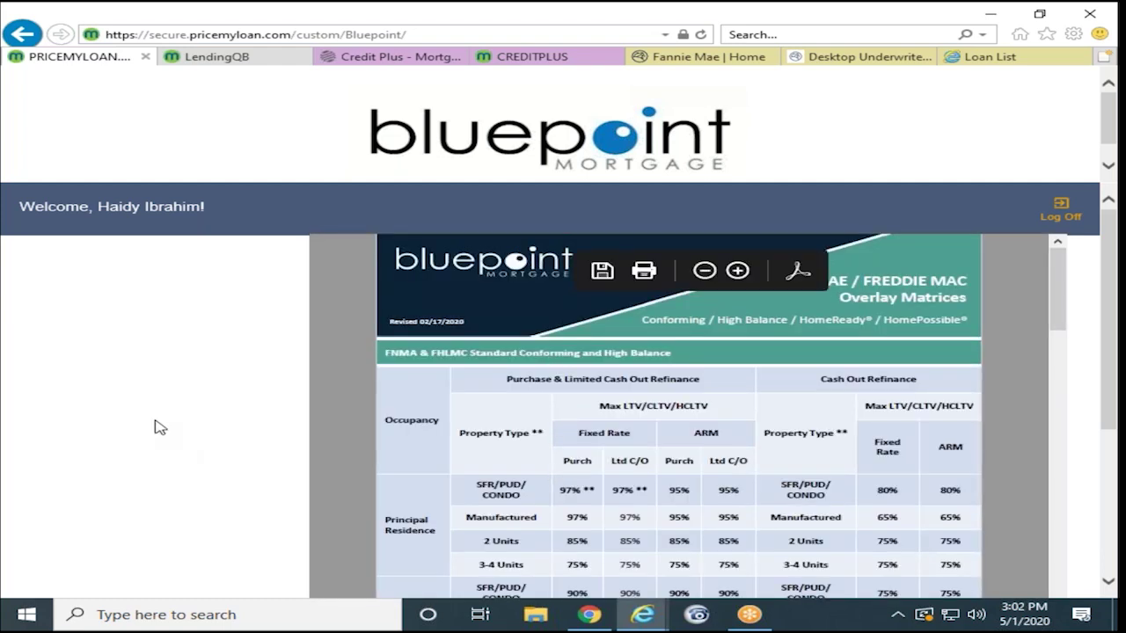
pyautogui.scroll(-3, 200, 385)
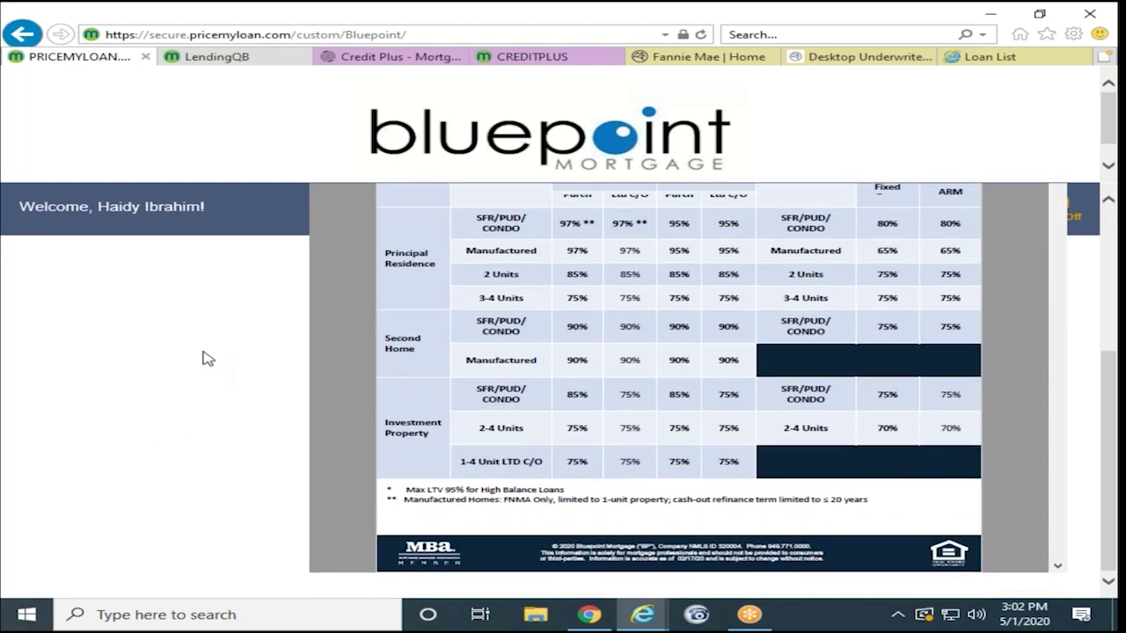
pyautogui.scroll(3, 208, 355)
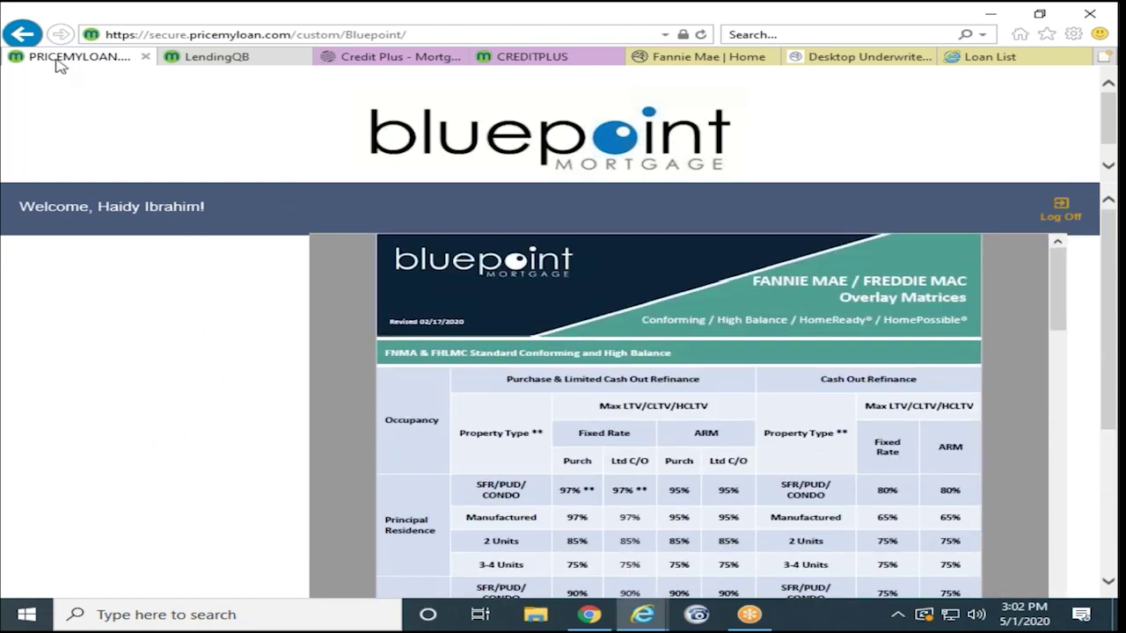
pyautogui.click(22, 37)
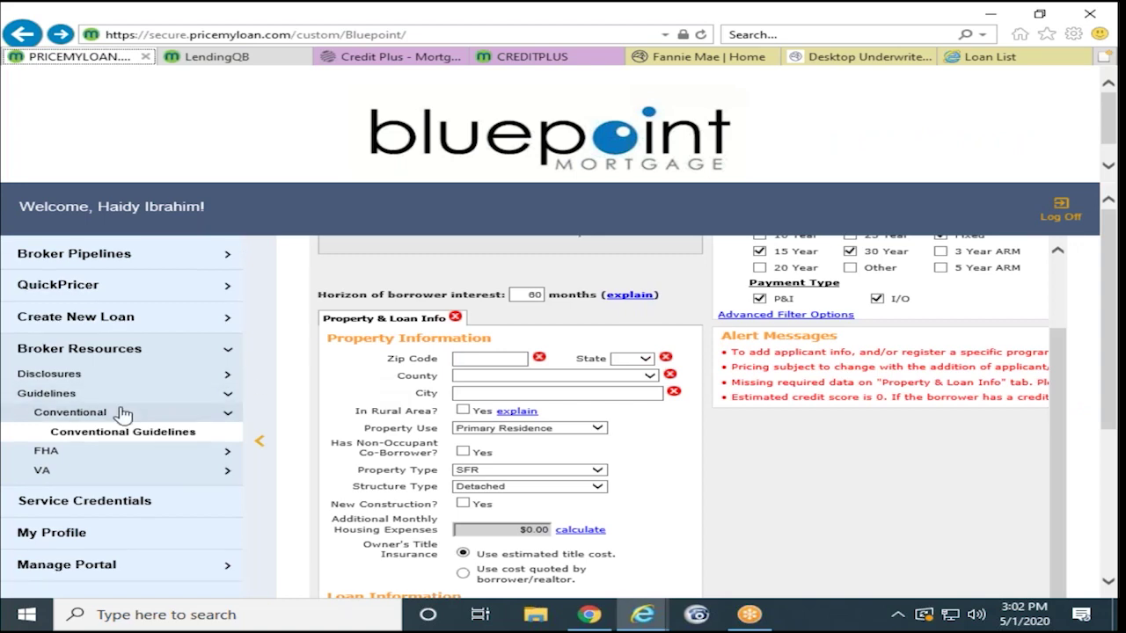
# Step: Check Service Credentials without adding one, then open Manage Portal > Manage Users
pyautogui.click(103, 507)
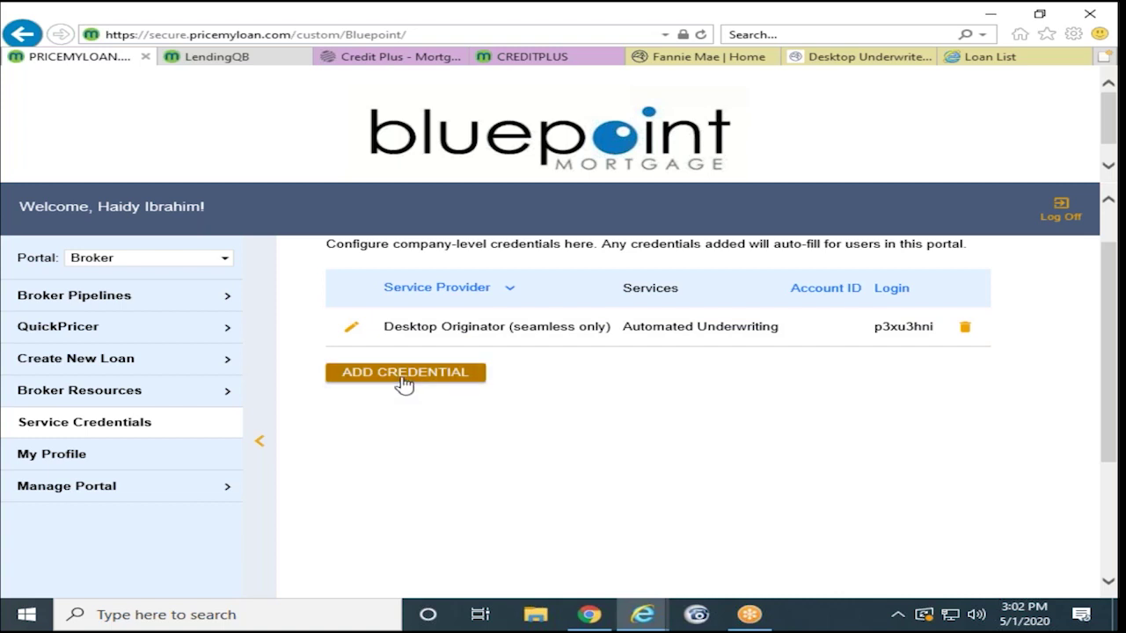
pyautogui.click(447, 378)
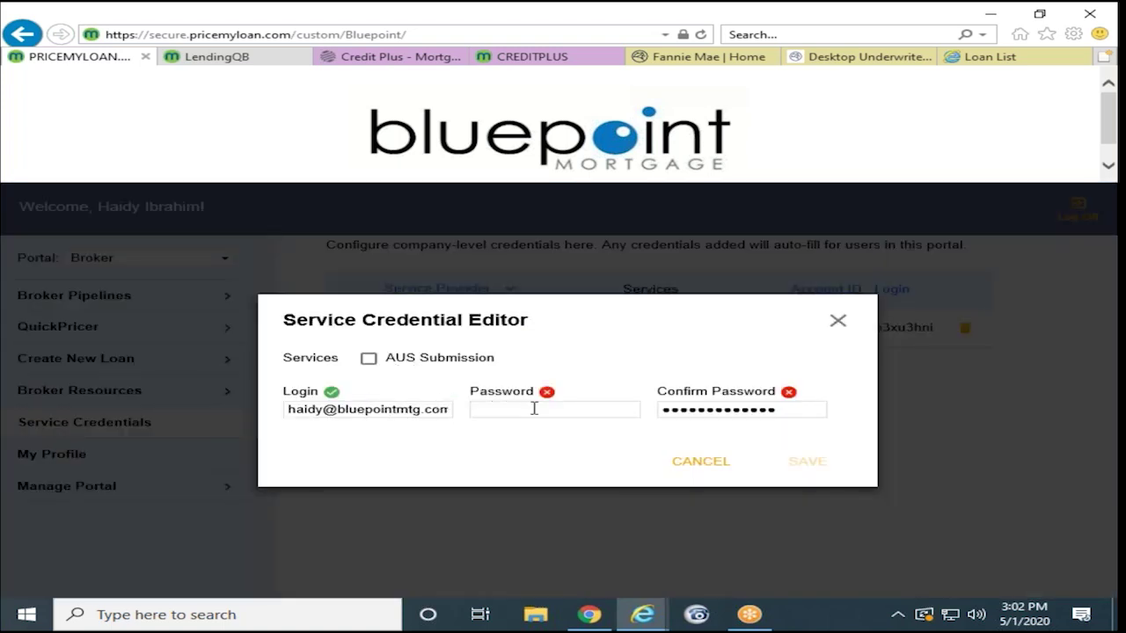
pyautogui.click(840, 322)
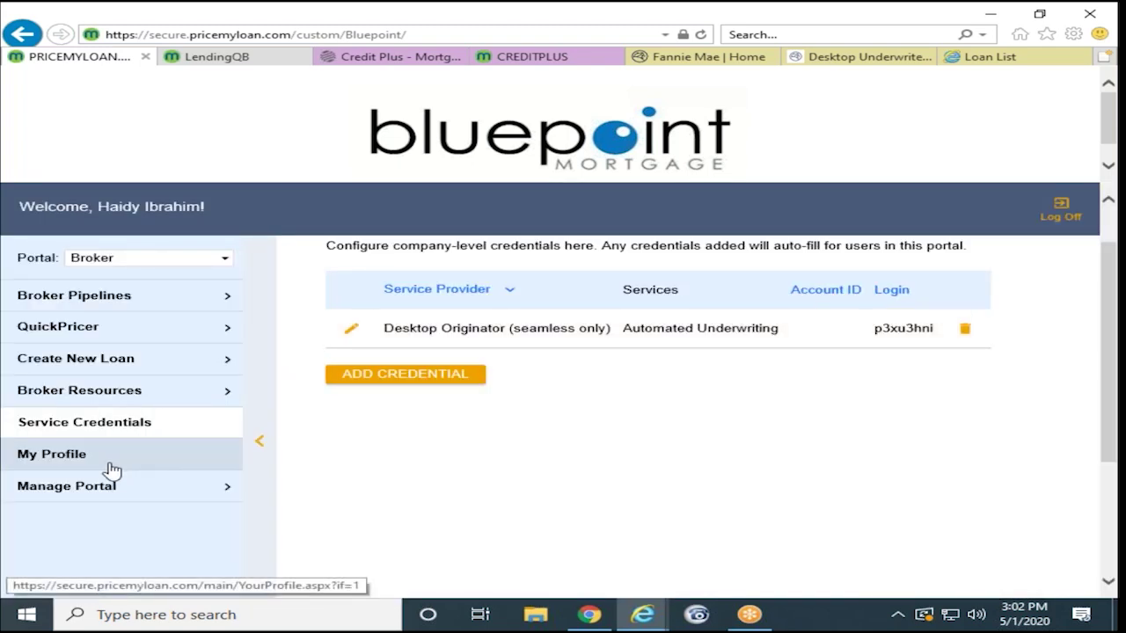
pyautogui.click(86, 494)
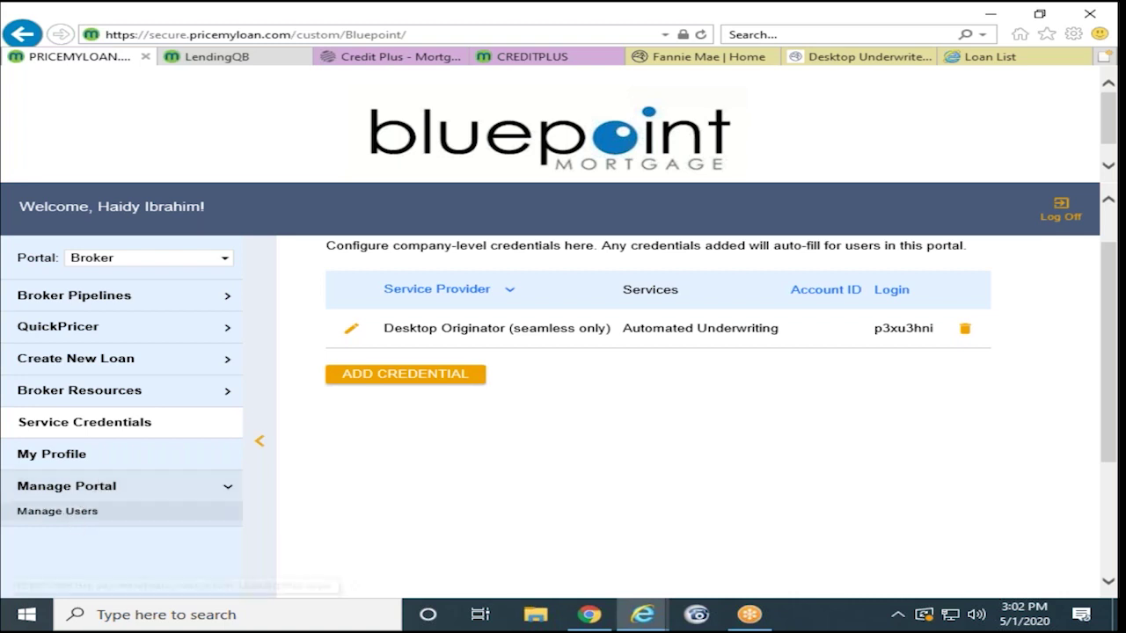
pyautogui.click(70, 525)
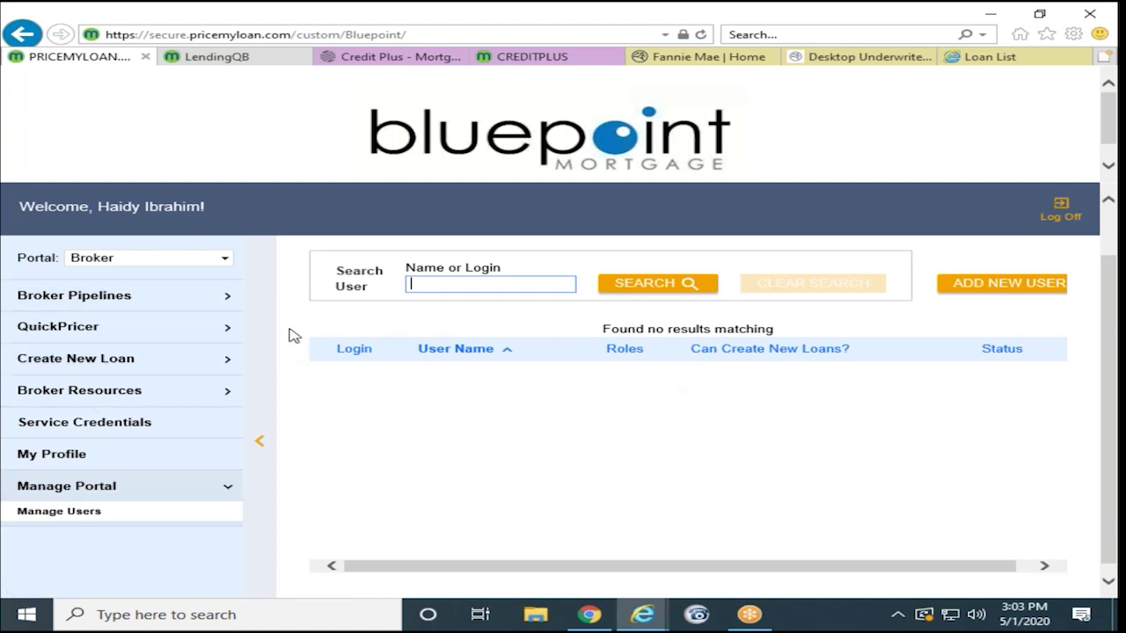
# Step: Go to the Import Loan File page under Create New Loan
pyautogui.click(226, 303)
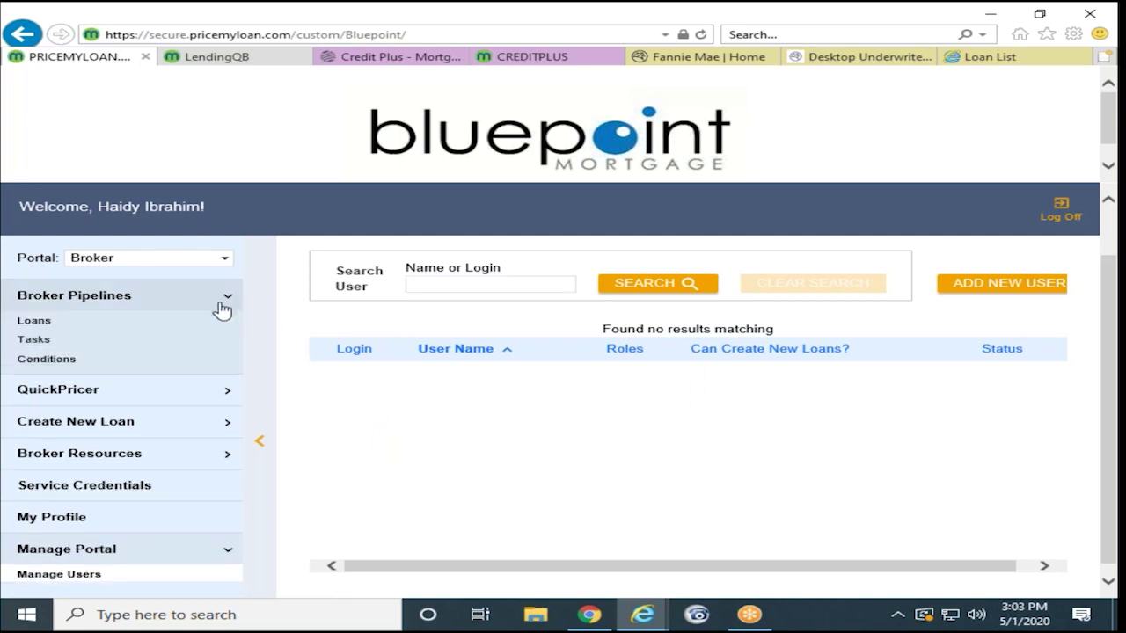
pyautogui.click(140, 426)
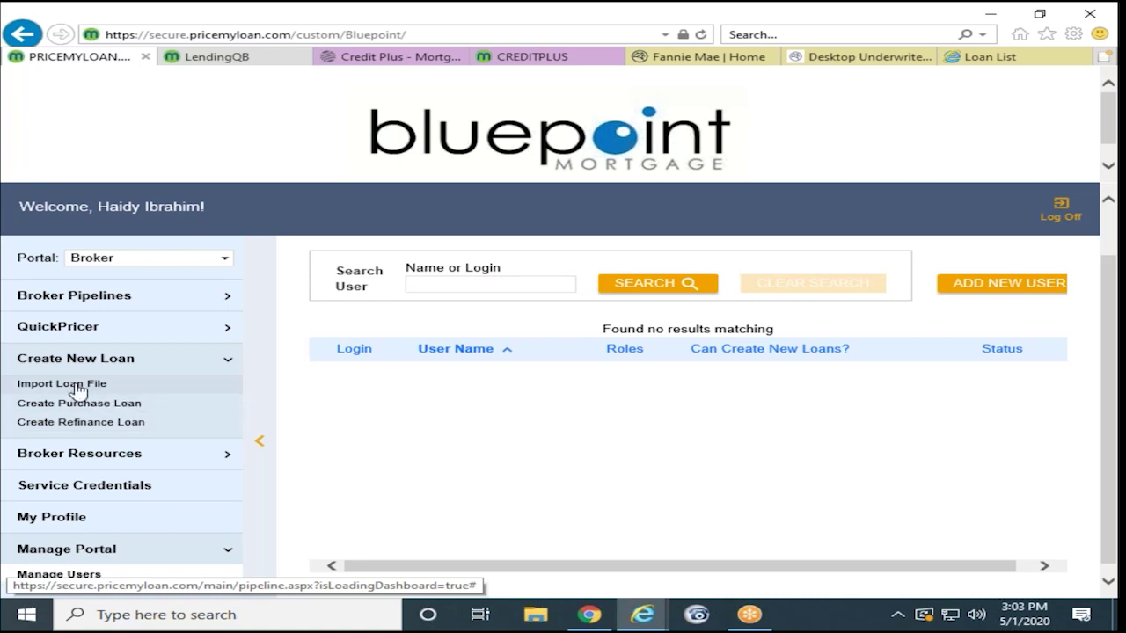
pyautogui.click(78, 387)
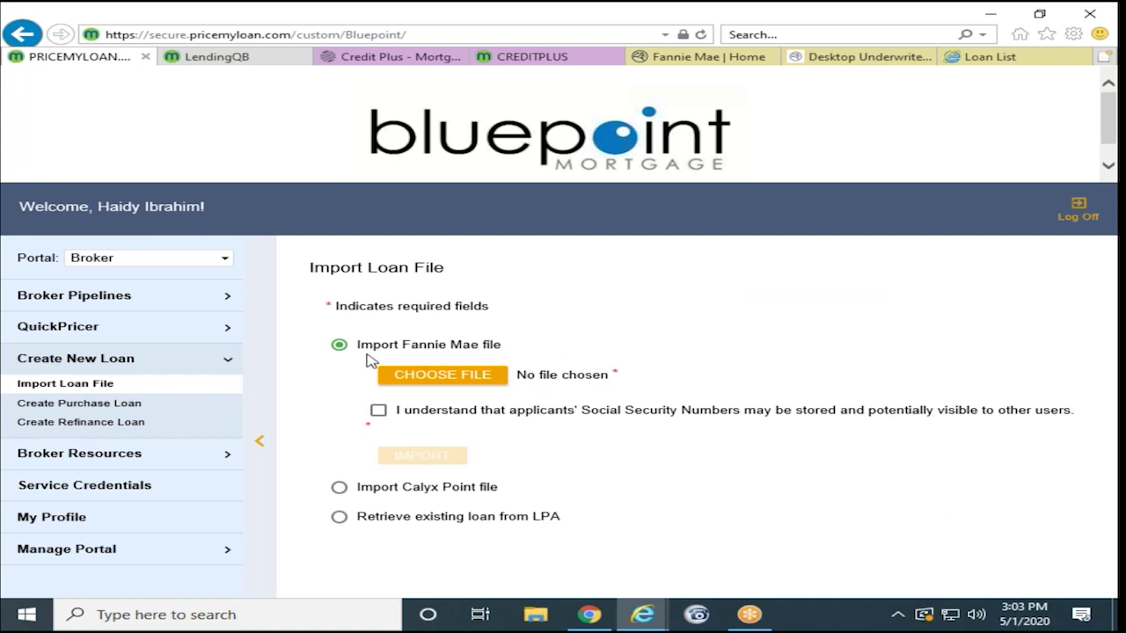
# Step: Import the test case .fnm file from Desktop > Test Files, acknowledging the SSN notice
pyautogui.click(460, 387)
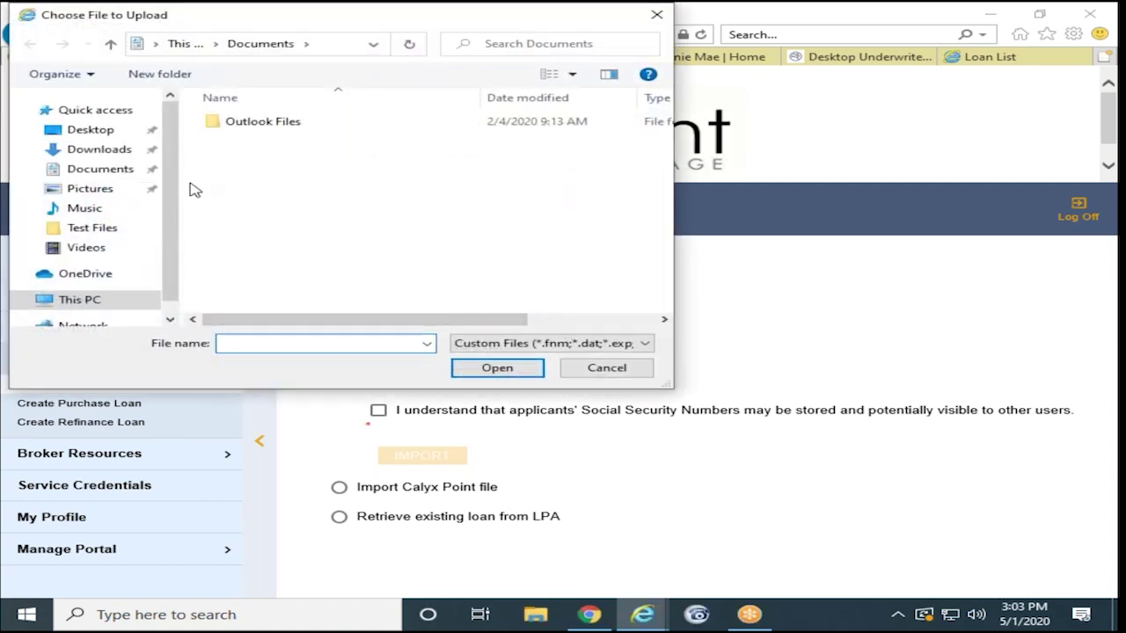
pyautogui.click(97, 131)
pyautogui.doubleClick(257, 125)
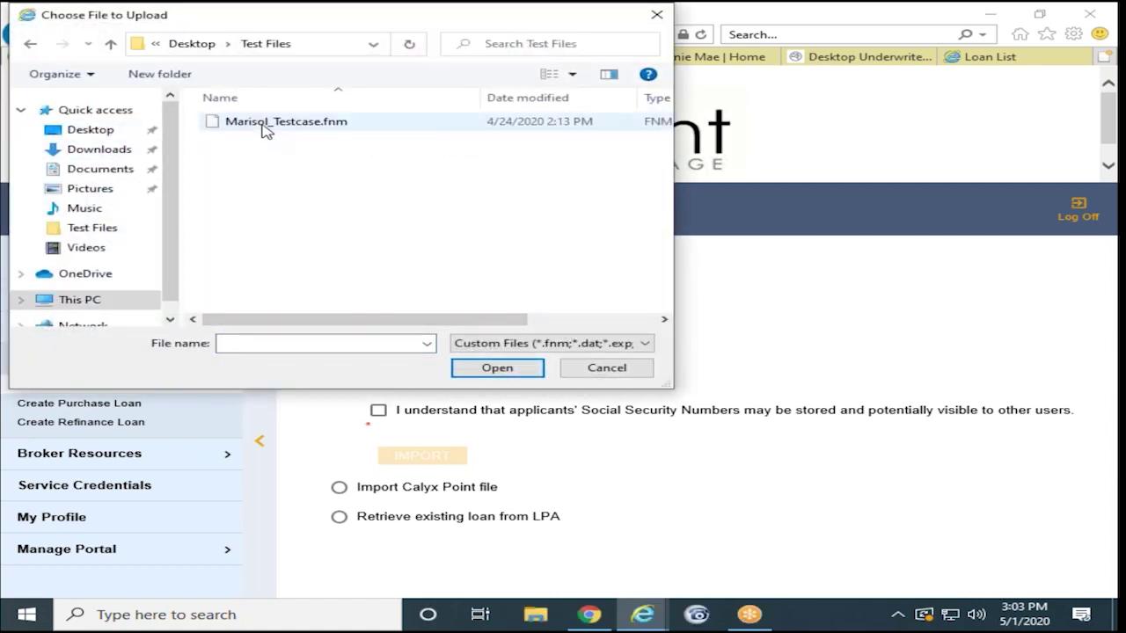
pyautogui.click(280, 123)
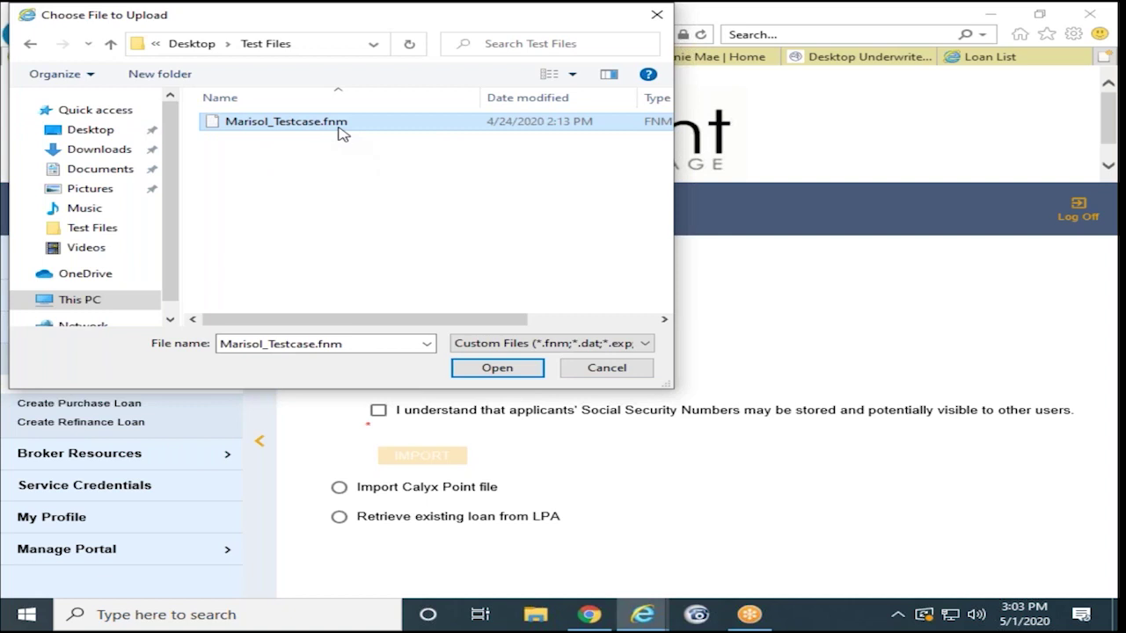
pyautogui.click(498, 367)
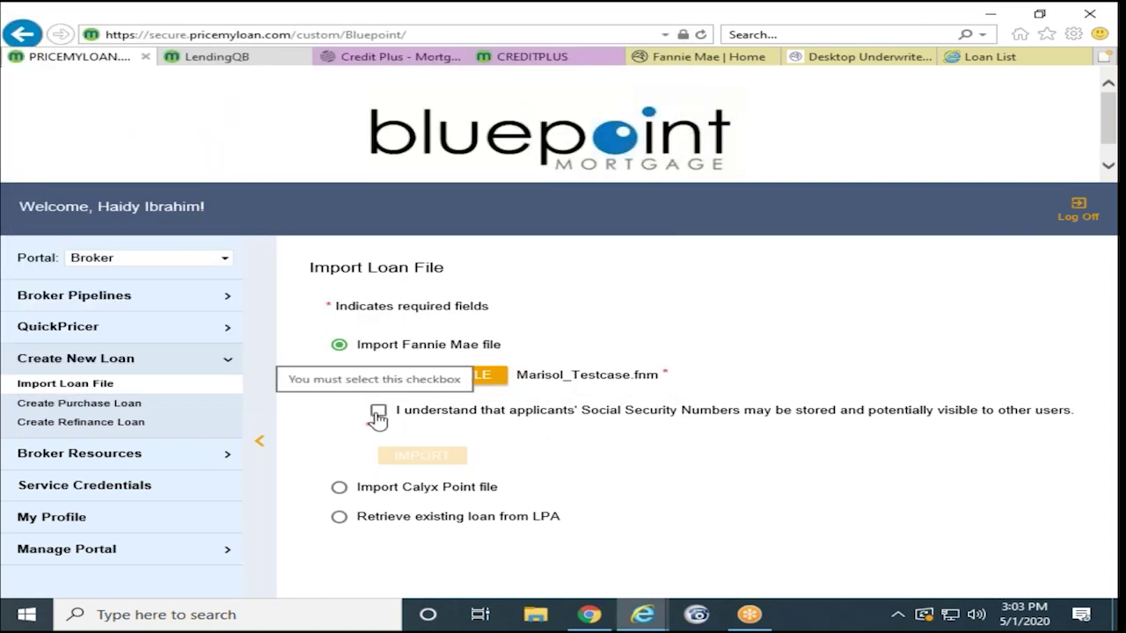
pyautogui.click(379, 413)
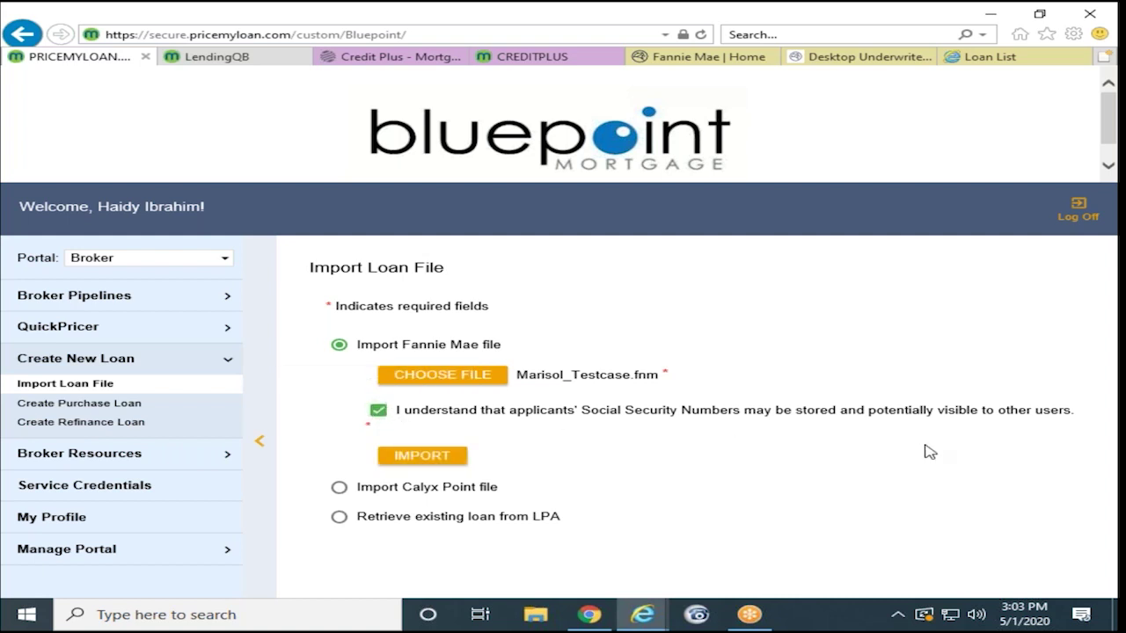
pyautogui.click(407, 467)
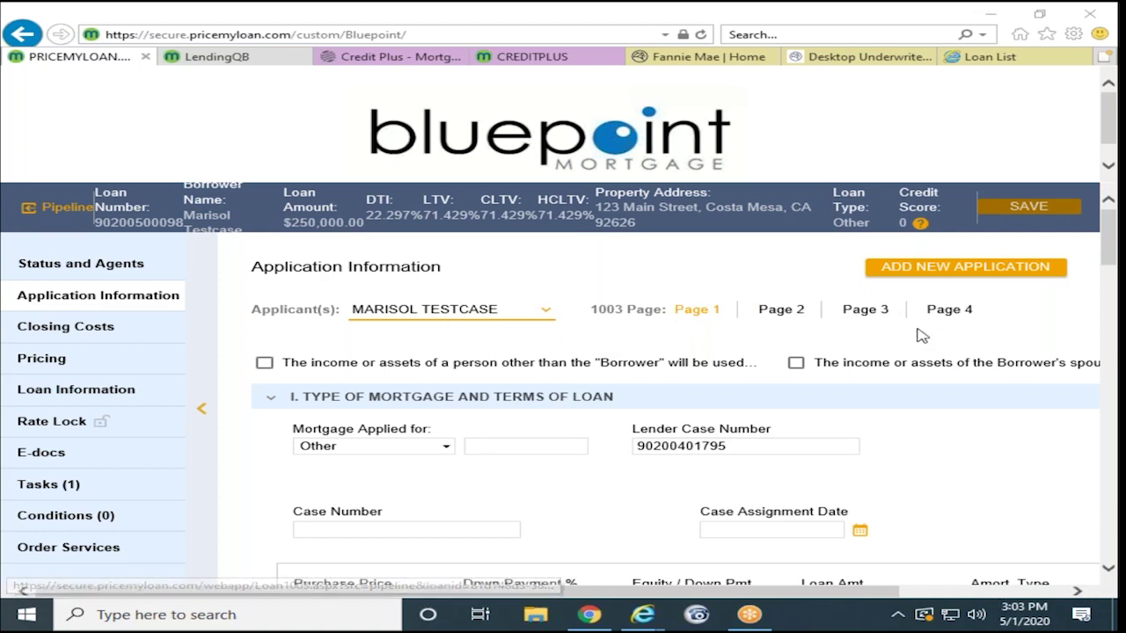
# Step: Change Mortgage Applied for from Other to Conventional and head to 1003 Page 2
pyautogui.scroll(-1, 555, 378)
pyautogui.scroll(1, 555, 378)
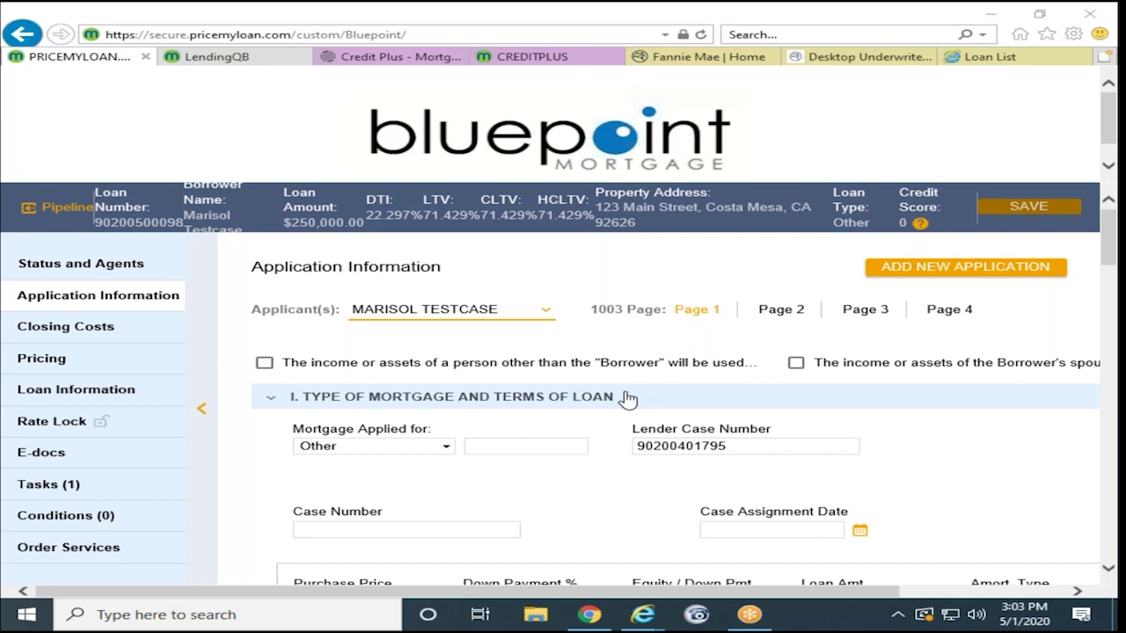
pyautogui.click(356, 453)
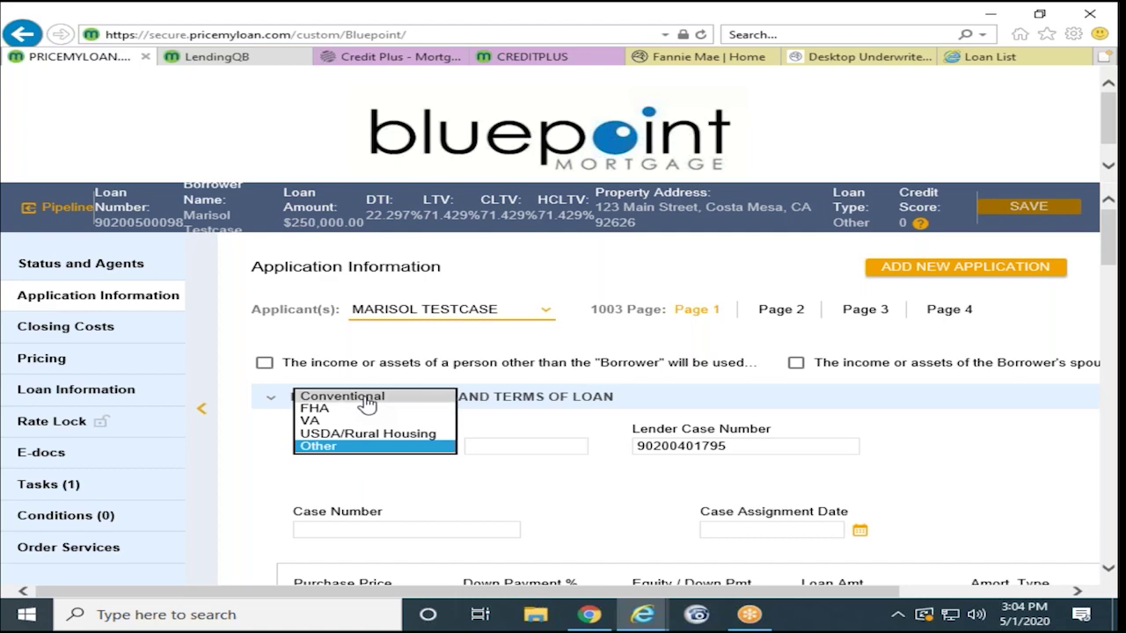
pyautogui.click(367, 403)
pyautogui.scroll(-2, 573, 471)
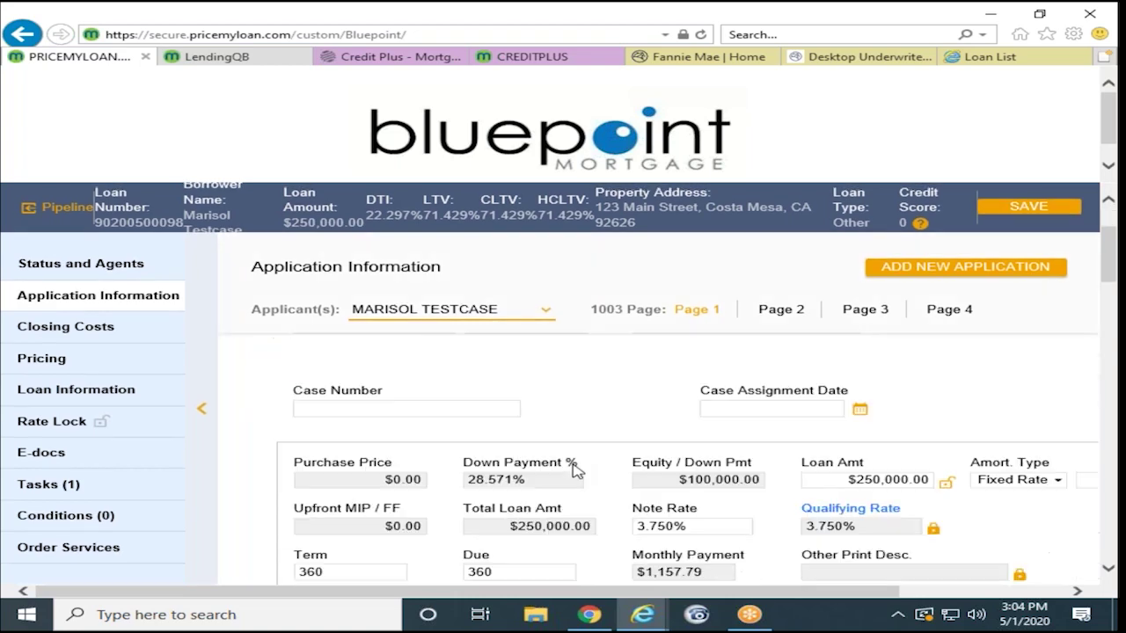
pyautogui.scroll(-1, 573, 471)
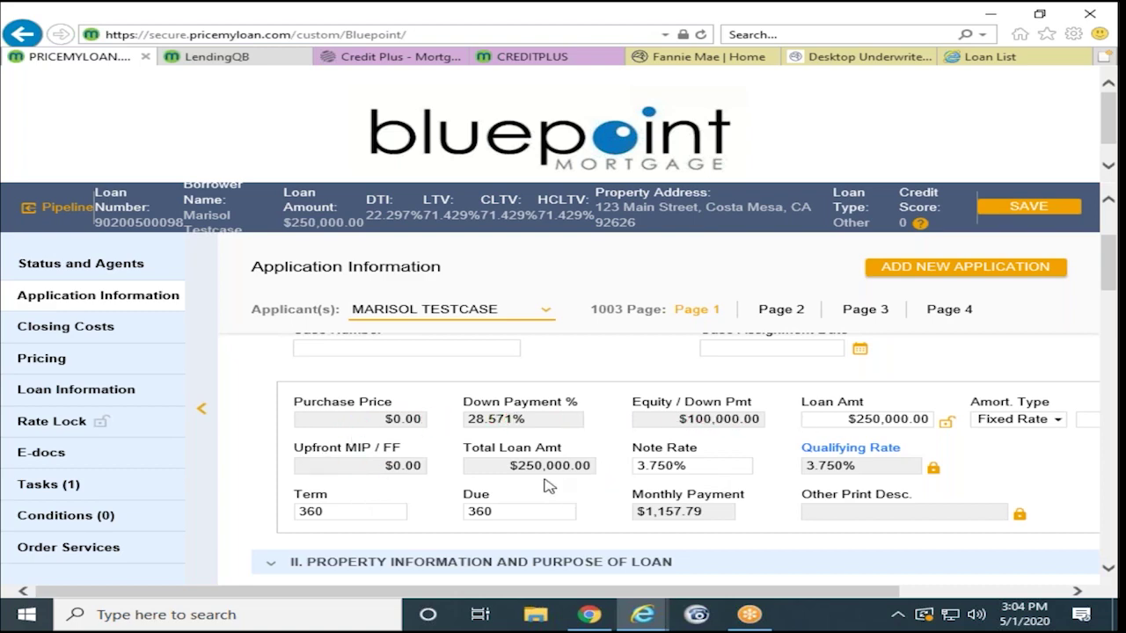
pyautogui.scroll(-5, 545, 485)
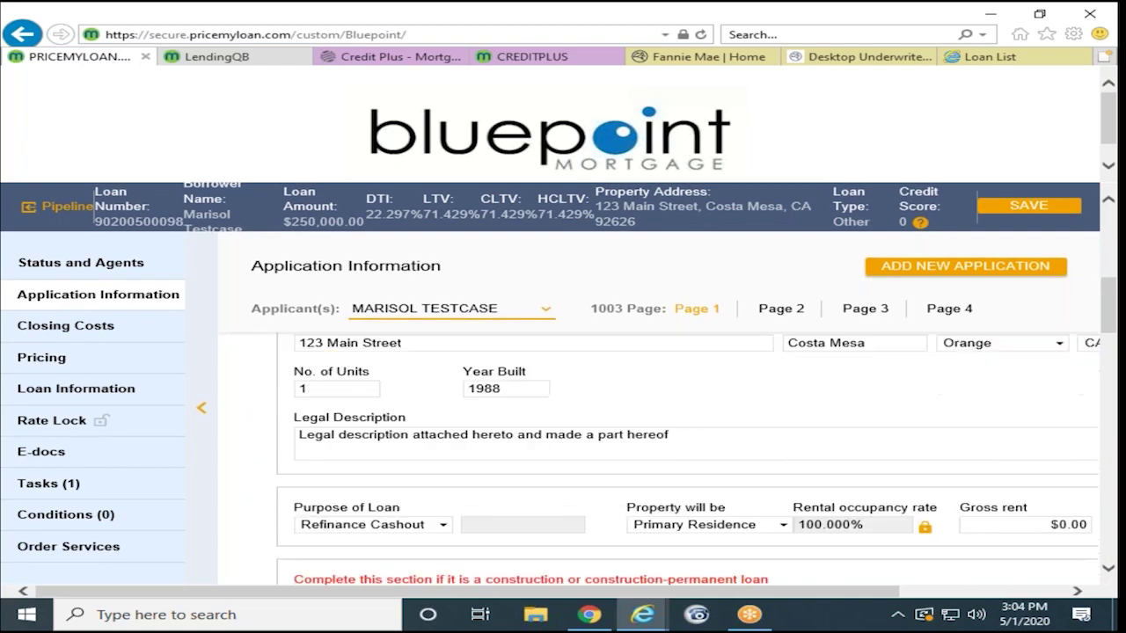
pyautogui.scroll(-10, 497, 472)
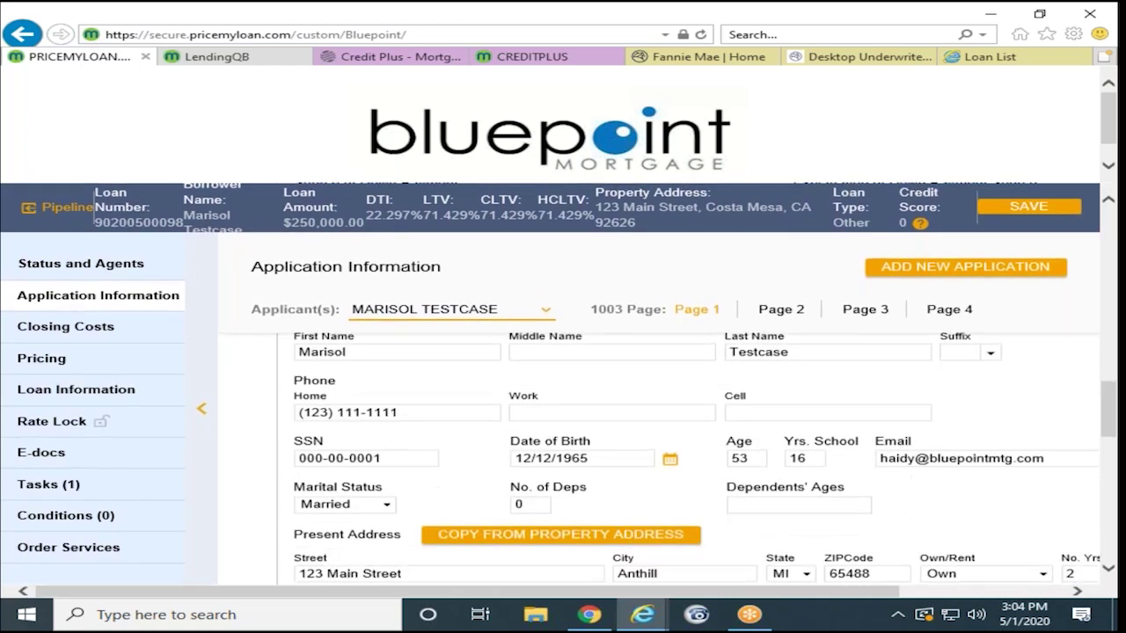
pyautogui.scroll(-8, 449, 476)
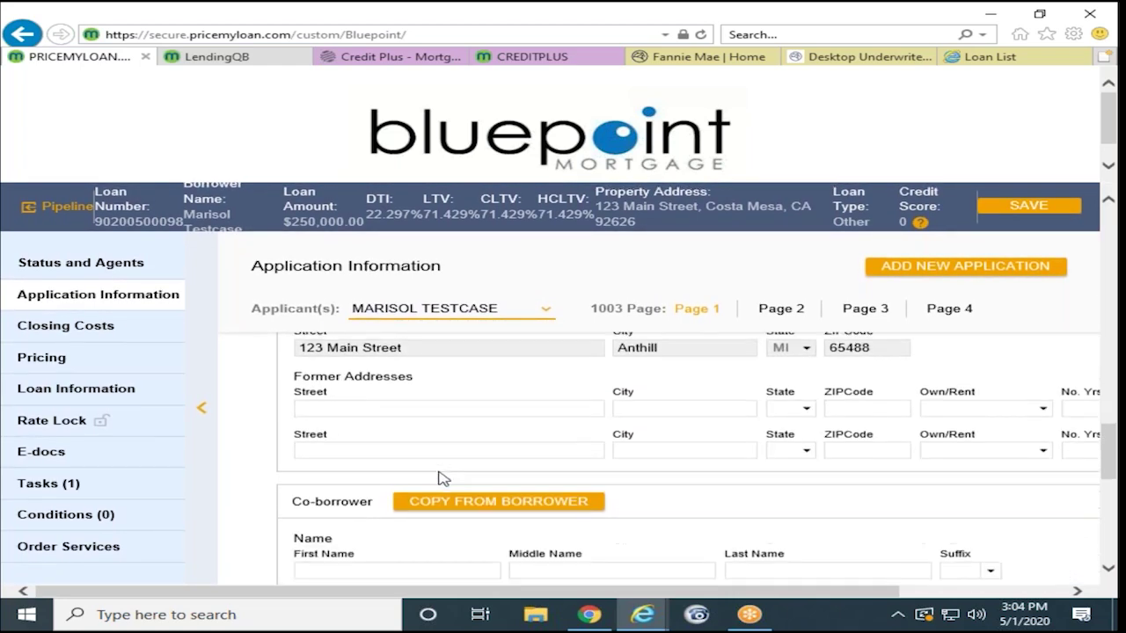
pyautogui.scroll(-5, 450, 476)
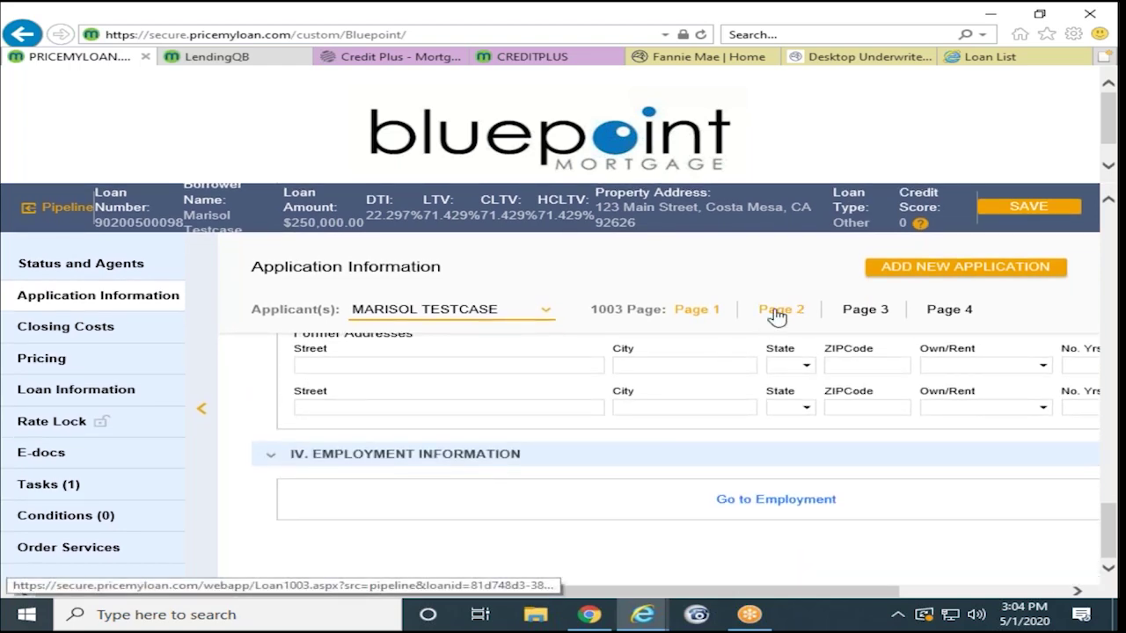
pyautogui.click(748, 331)
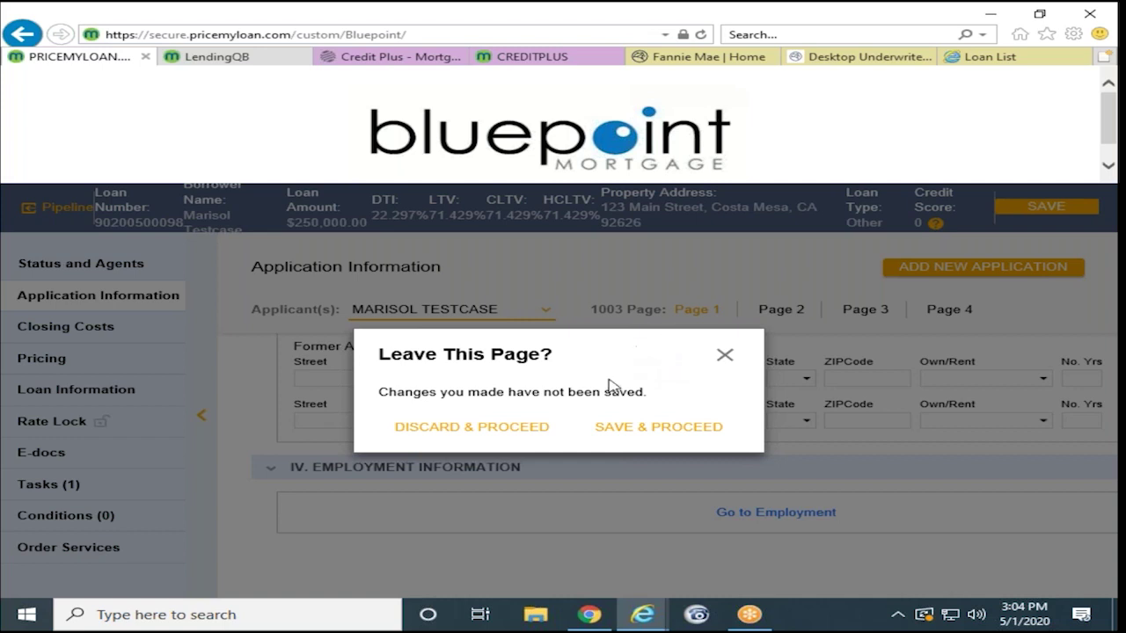
# Step: Save the Page 1 changes and review Page 2's $0.00 income and housing expense entries
pyautogui.click(607, 431)
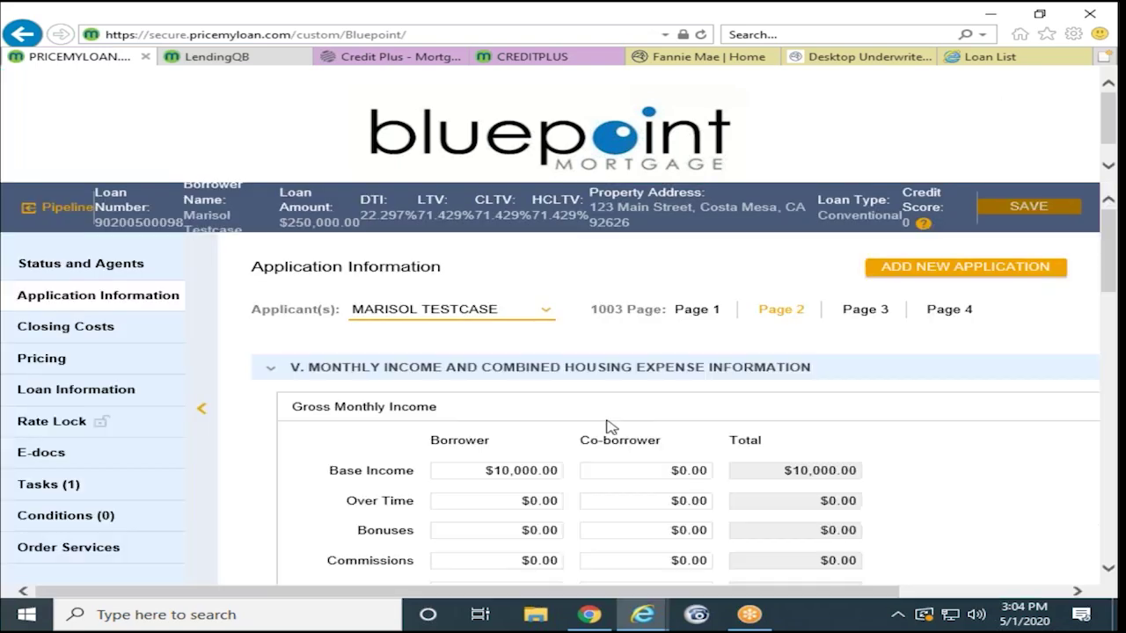
pyautogui.scroll(-5, 594, 409)
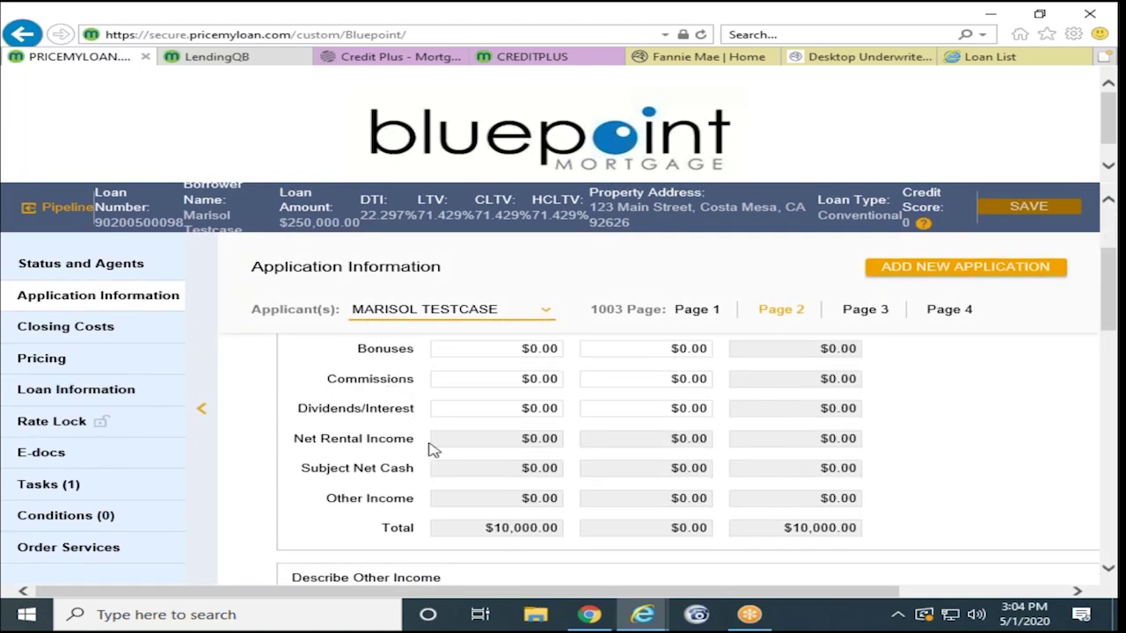
pyautogui.scroll(-10, 431, 449)
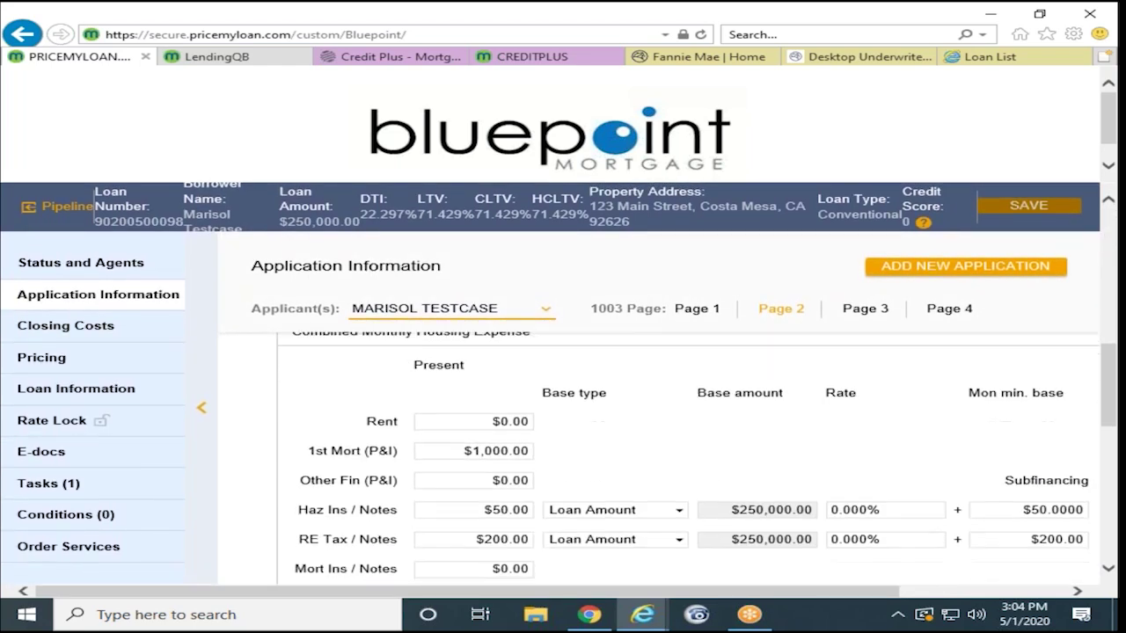
pyautogui.scroll(-1, 434, 441)
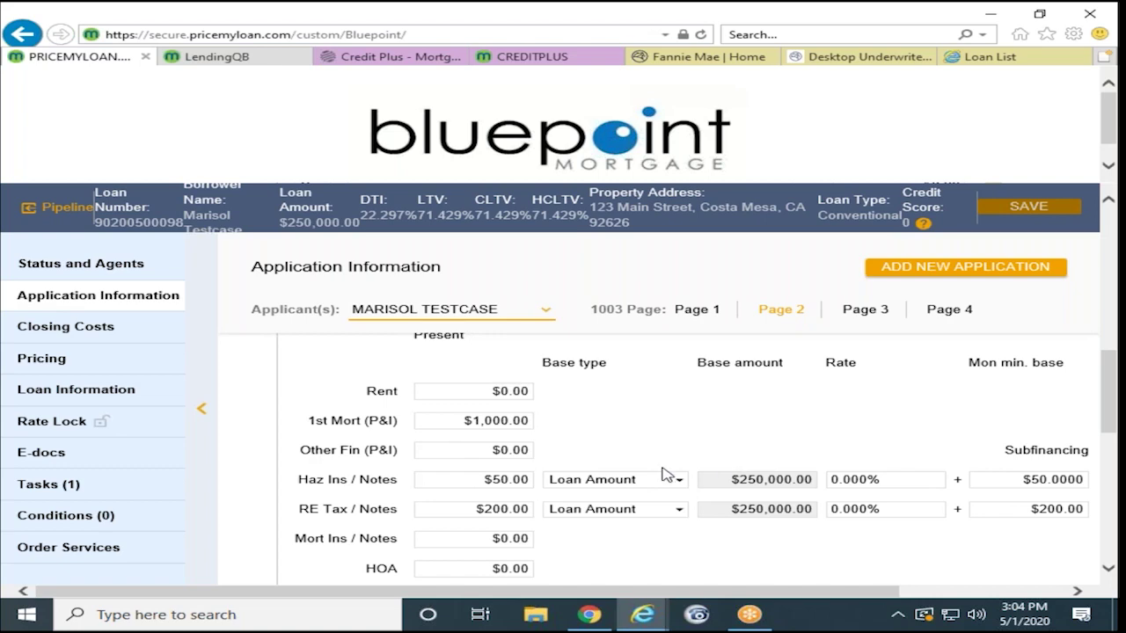
pyautogui.scroll(-5, 573, 482)
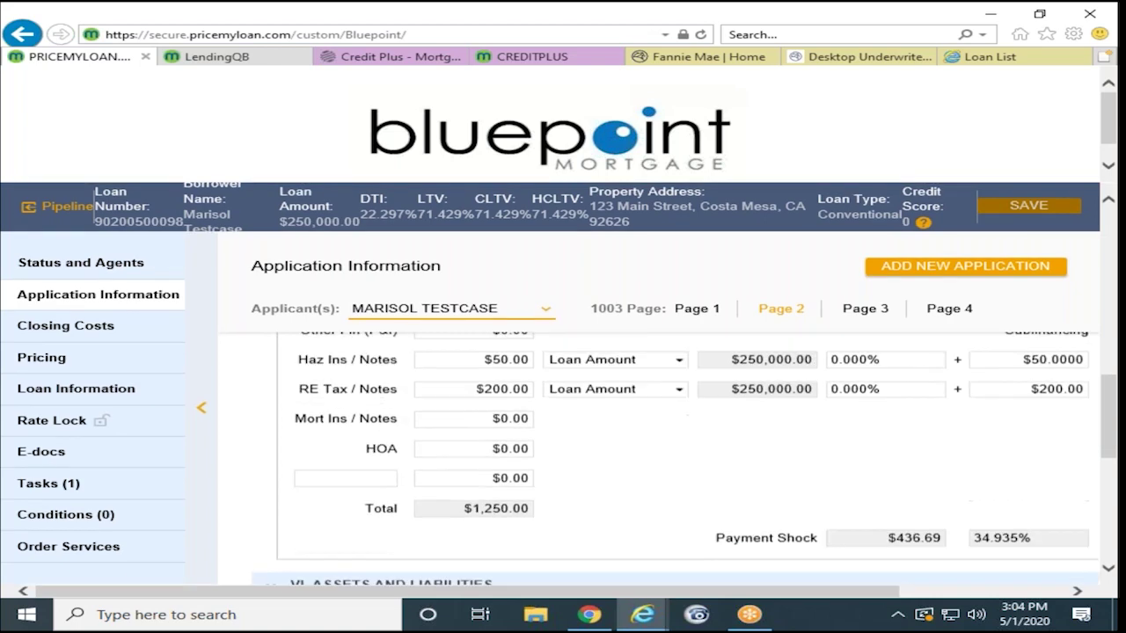
pyautogui.scroll(-9, 686, 457)
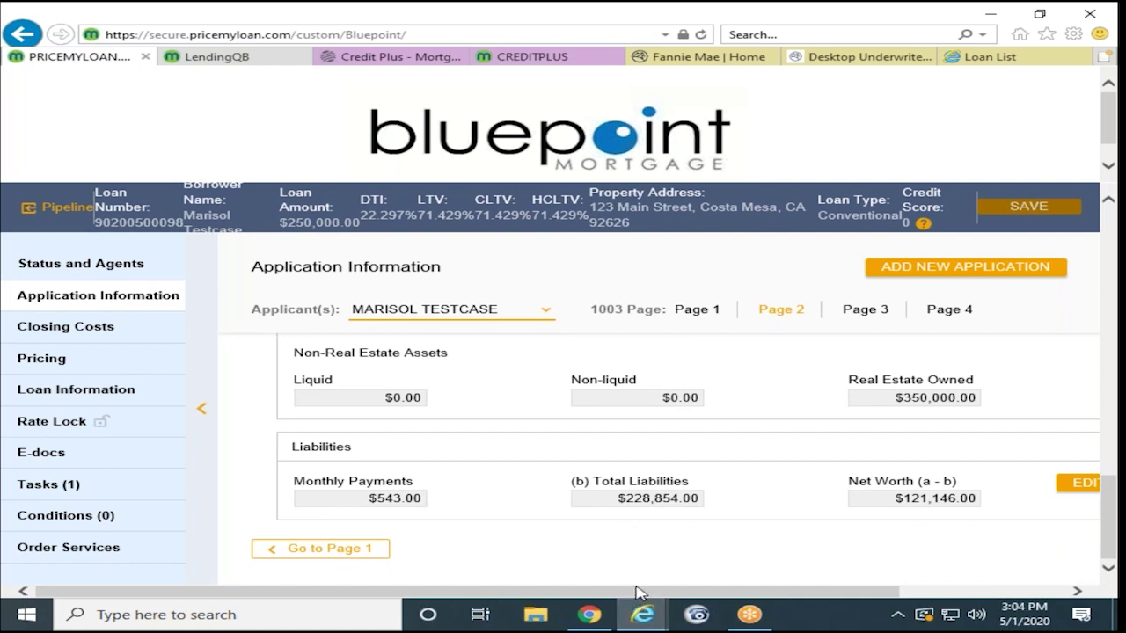
pyautogui.moveTo(640, 595); pyautogui.dragTo(883, 589)
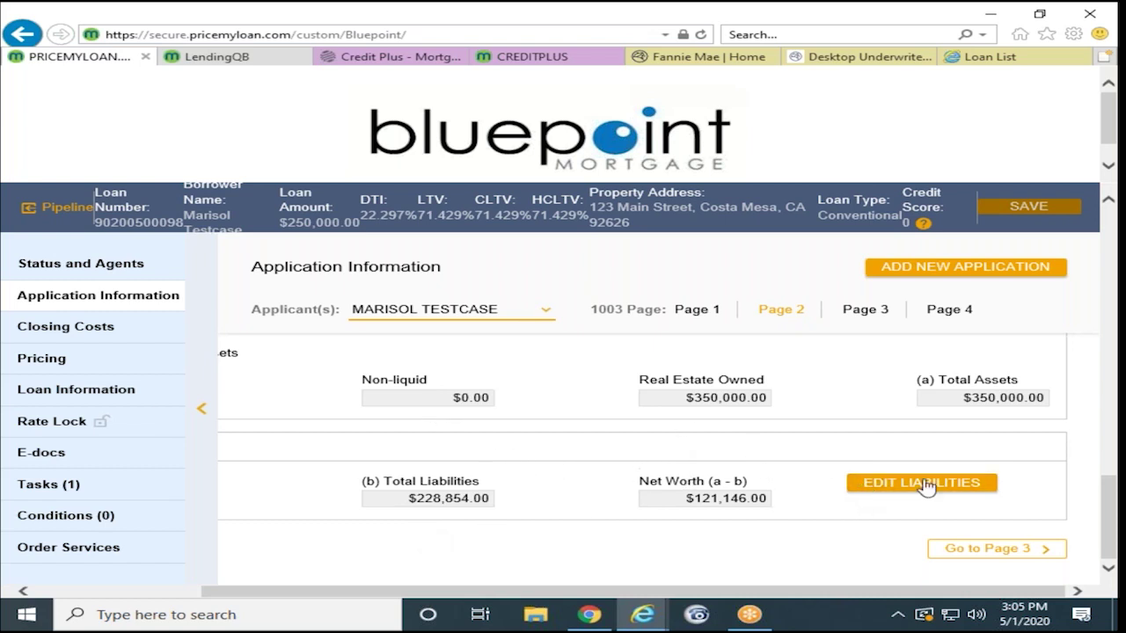
pyautogui.scroll(5, 631, 490)
pyautogui.scroll(3, 660, 460)
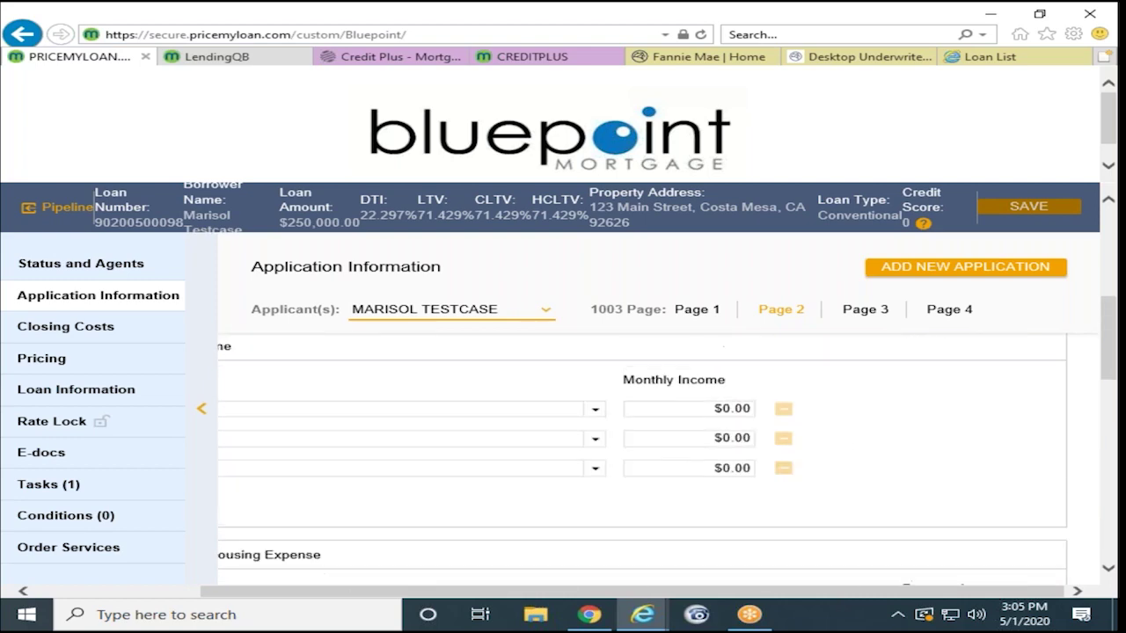
# Step: Look over 1003 Page 3's assets, liabilities and real estate owned, then the Closing Costs page
pyautogui.click(866, 309)
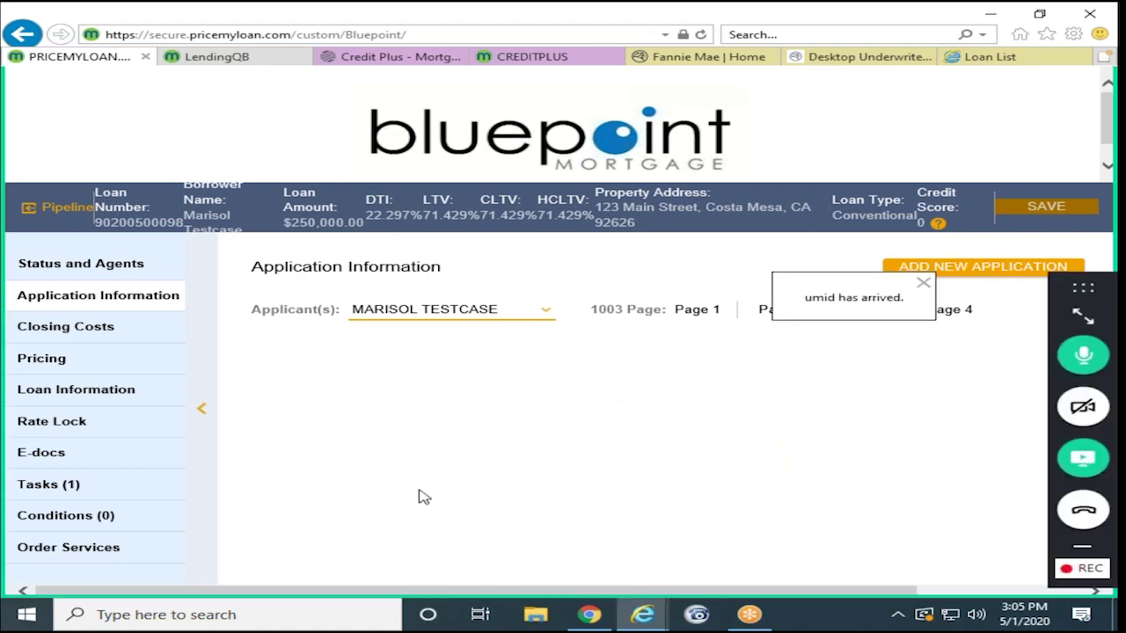
pyautogui.scroll(-2, 431, 444)
pyautogui.scroll(2, 431, 444)
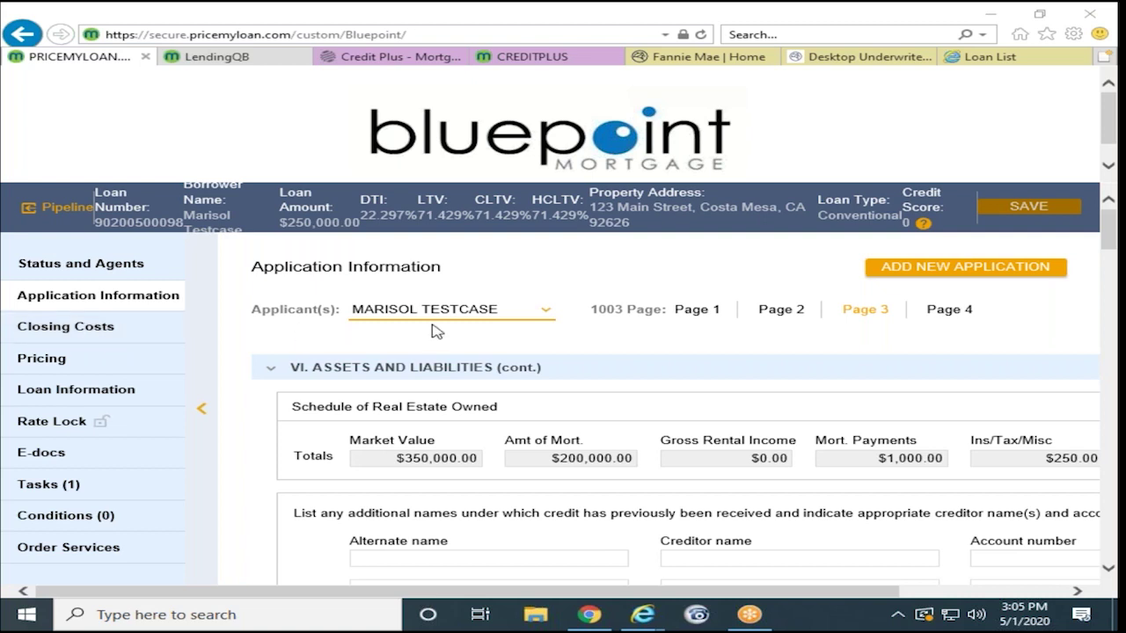
pyautogui.click(78, 329)
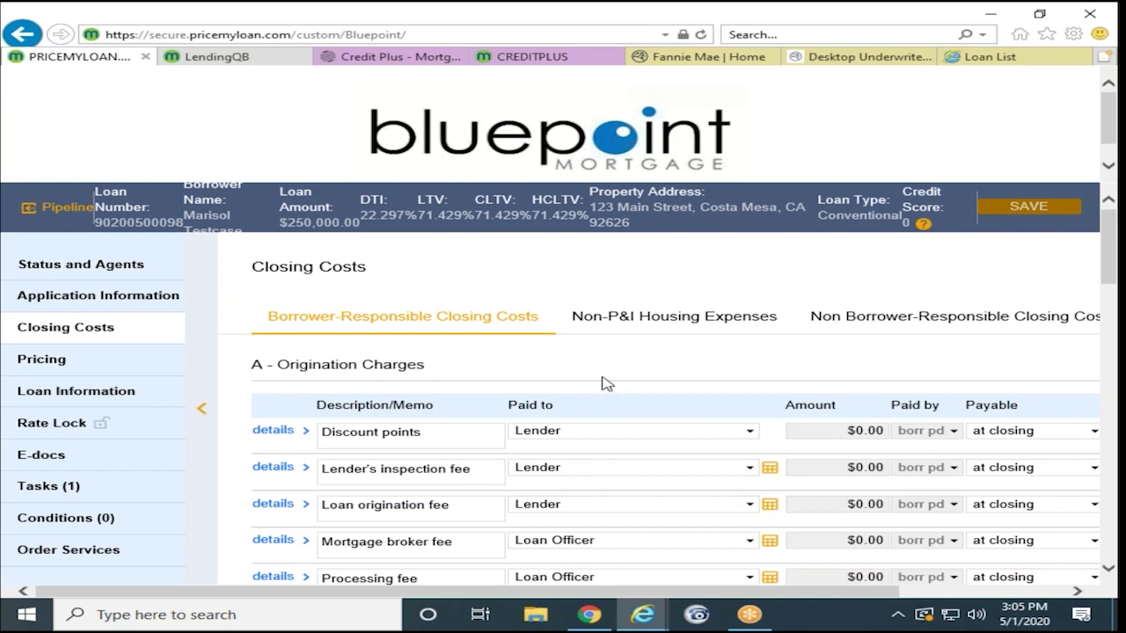
# Step: Set the Wire transfer fee to $200.00, then review the addable origination fees without adding one
pyautogui.scroll(-1, 598, 384)
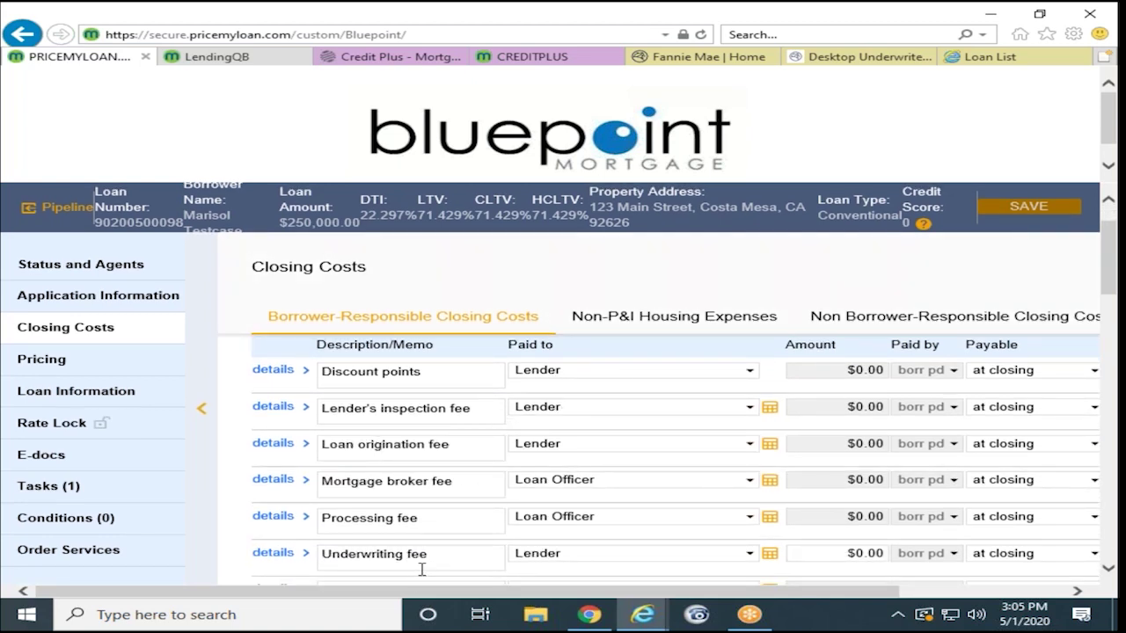
pyautogui.scroll(-1, 432, 483)
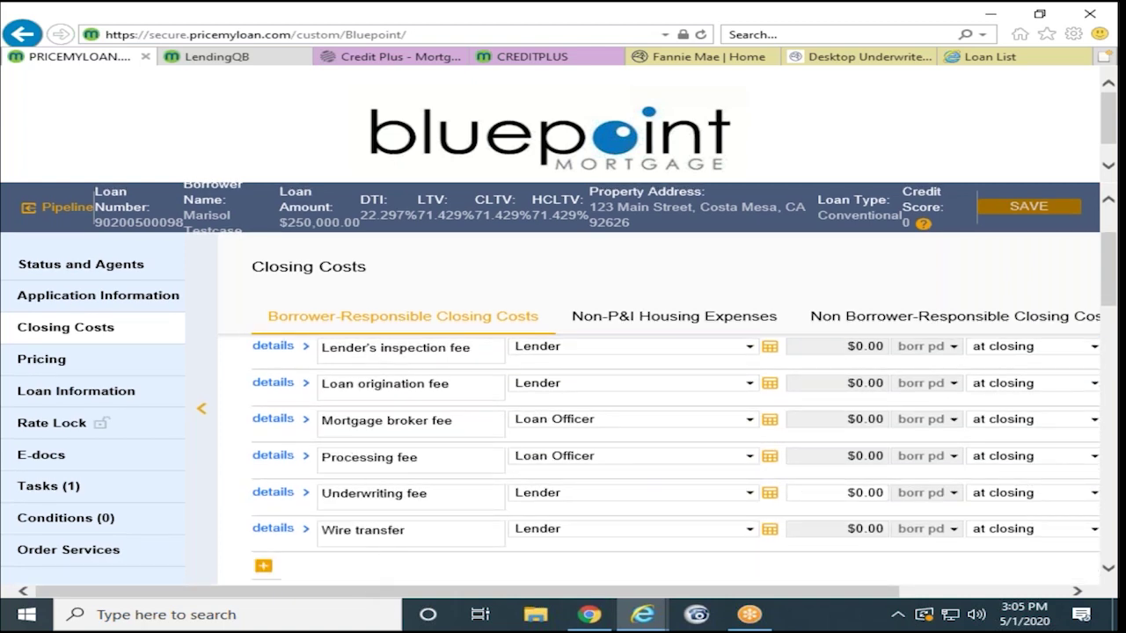
pyautogui.click(415, 536)
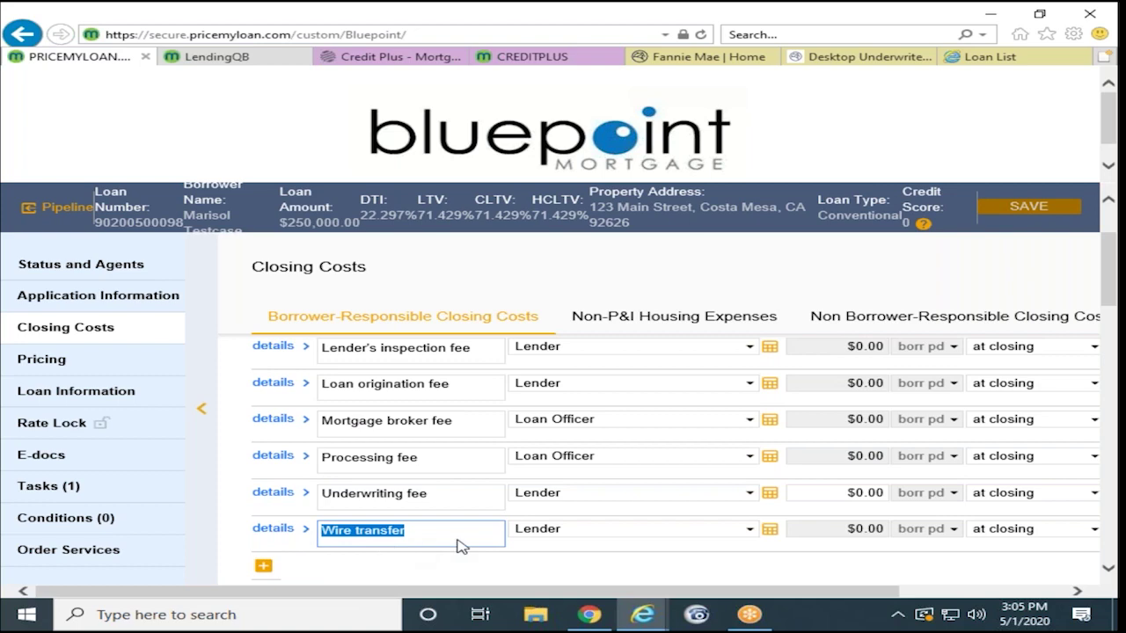
pyautogui.click(771, 537)
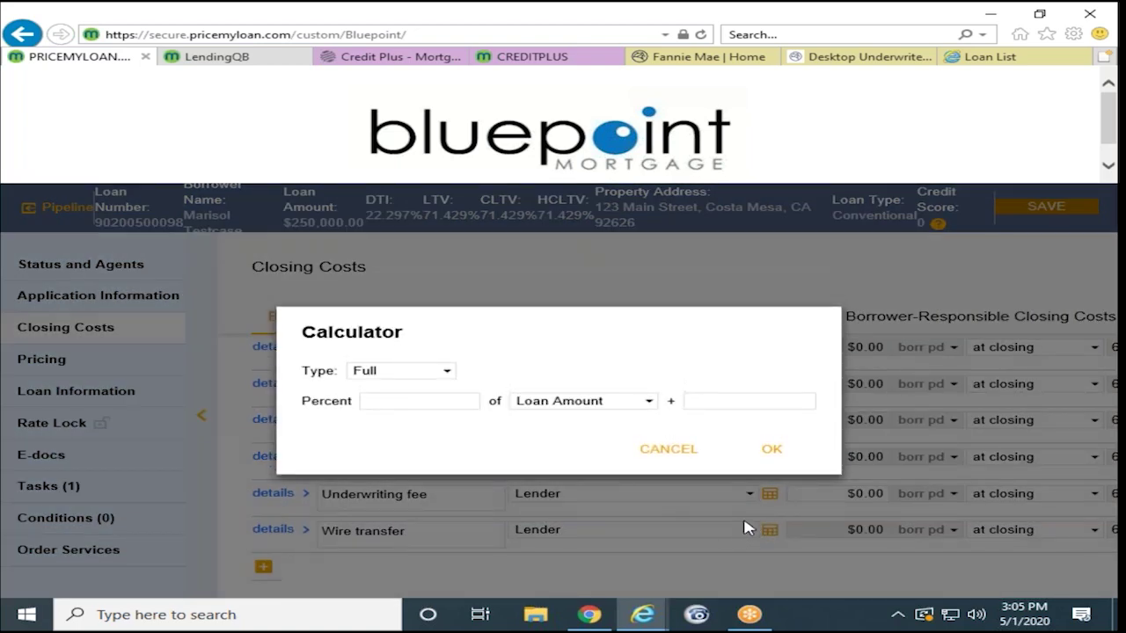
pyautogui.click(728, 395)
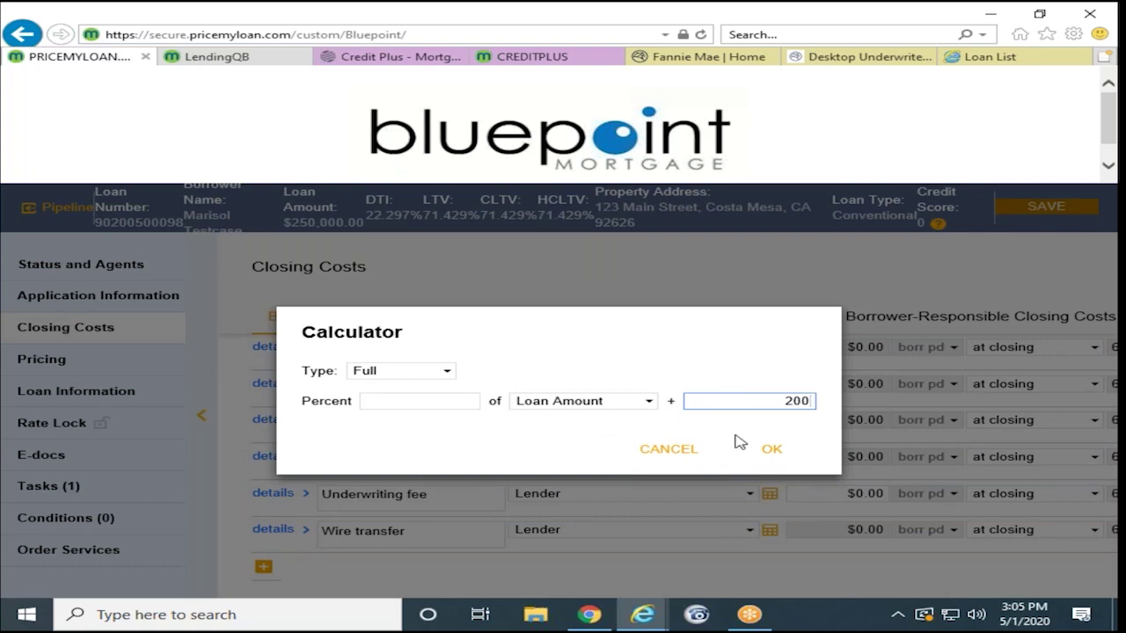
pyautogui.click(772, 451)
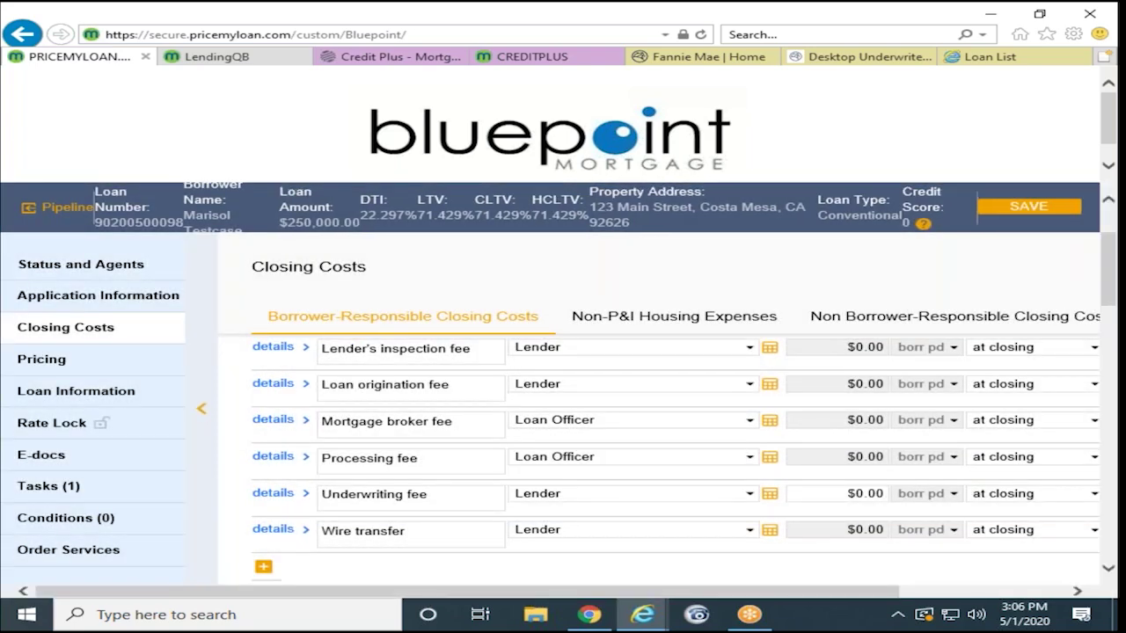
pyautogui.click(263, 569)
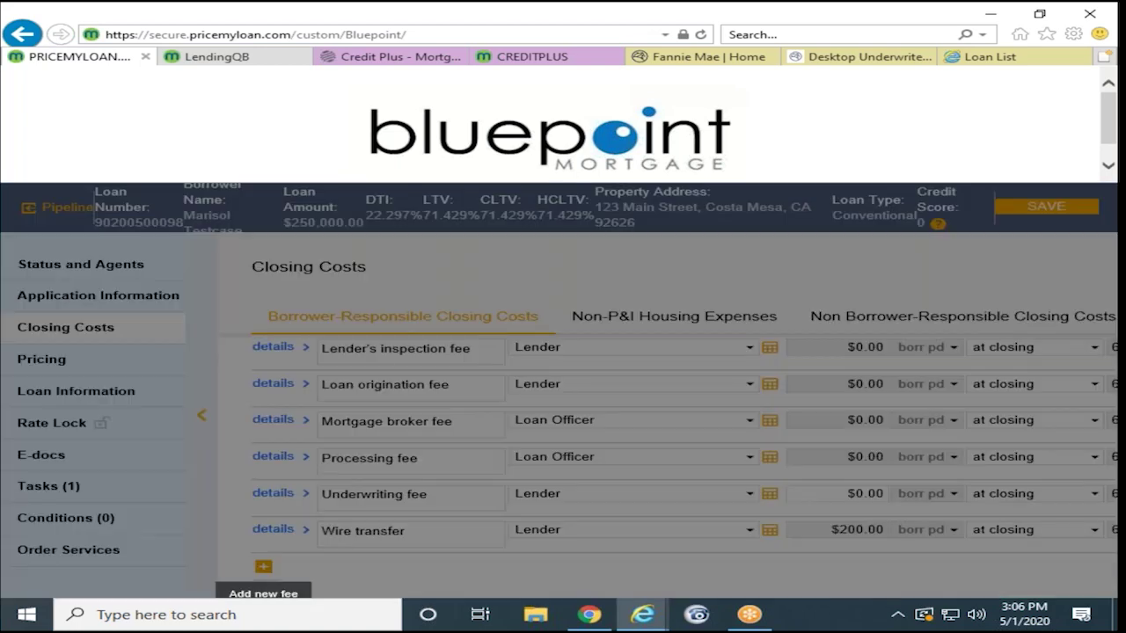
pyautogui.click(823, 429)
pyautogui.scroll(-3, 337, 454)
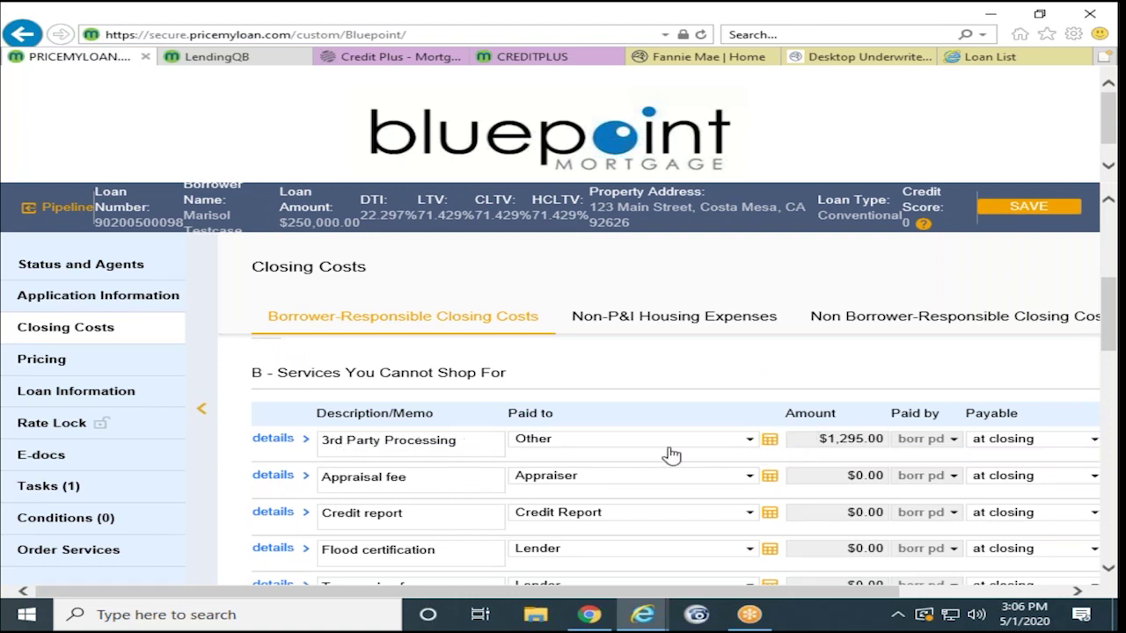
pyautogui.click(768, 441)
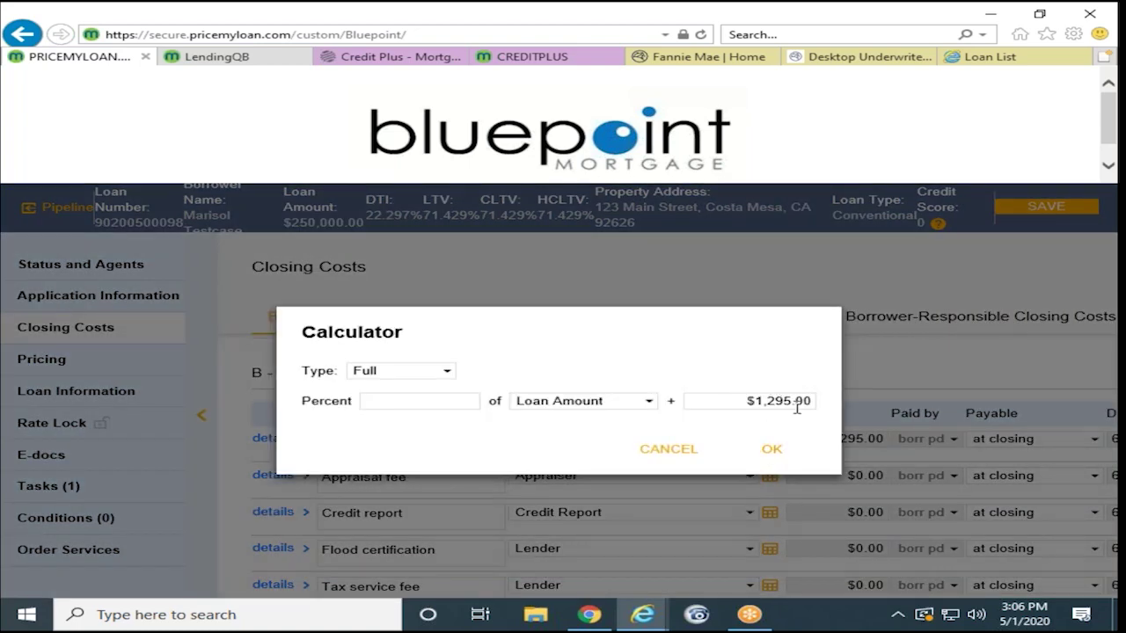
pyautogui.click(775, 452)
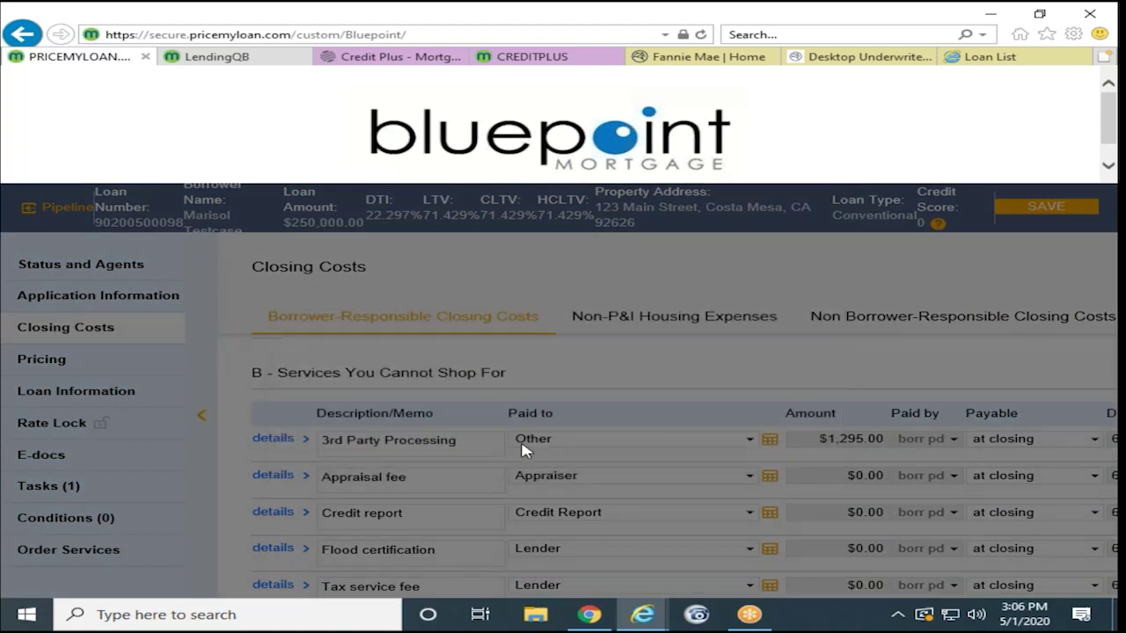
pyautogui.scroll(-2, 585, 391)
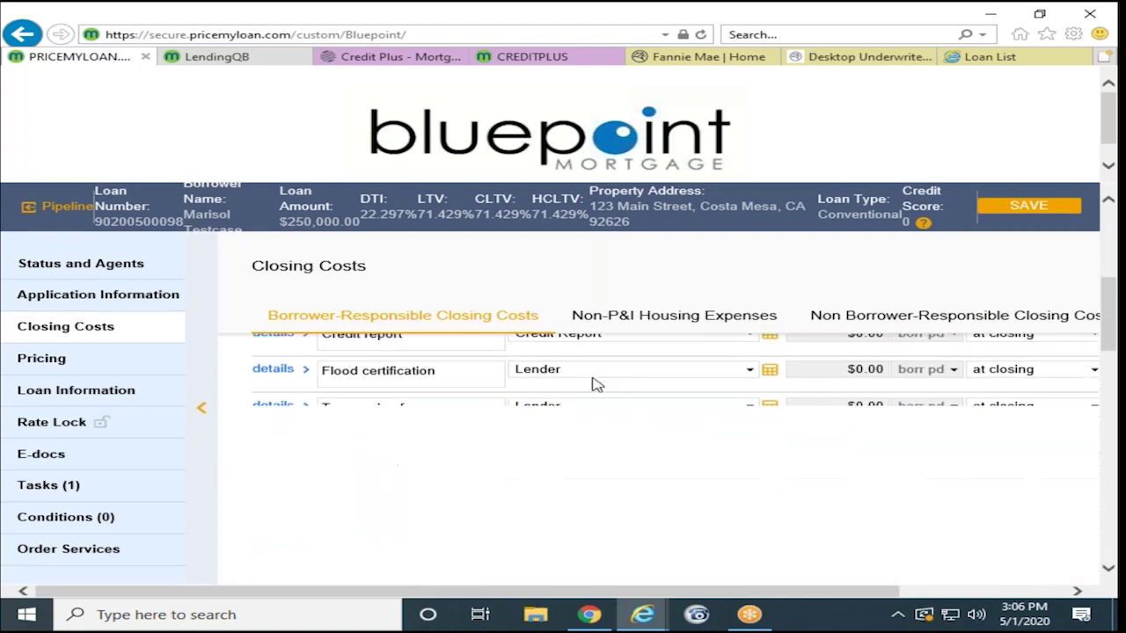
pyautogui.scroll(3, 490, 471)
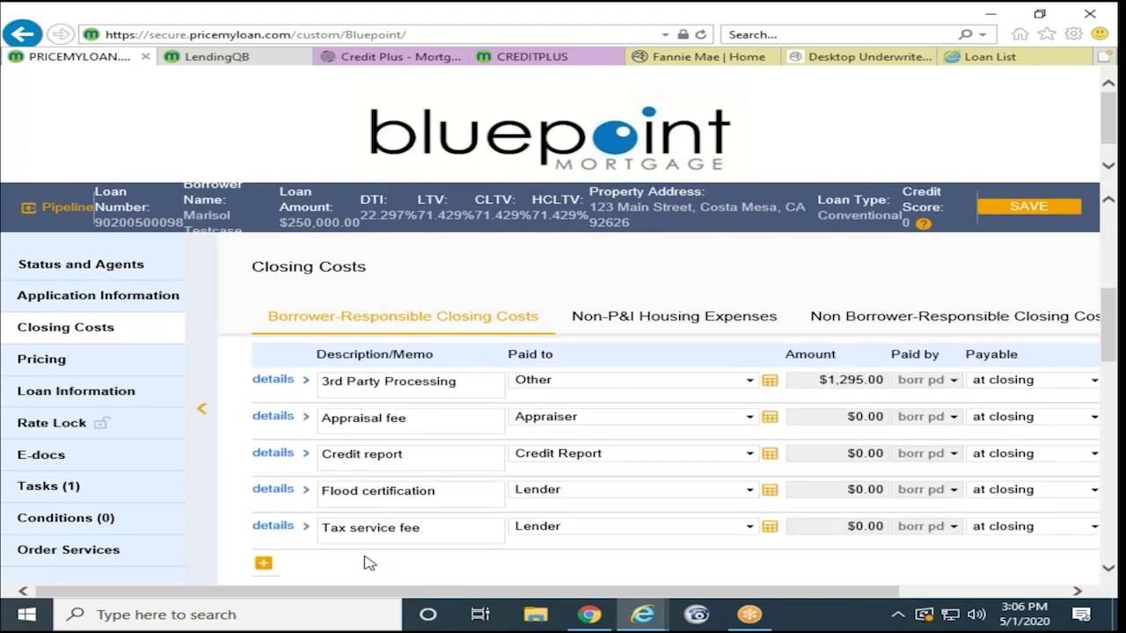
pyautogui.scroll(-1, 369, 560)
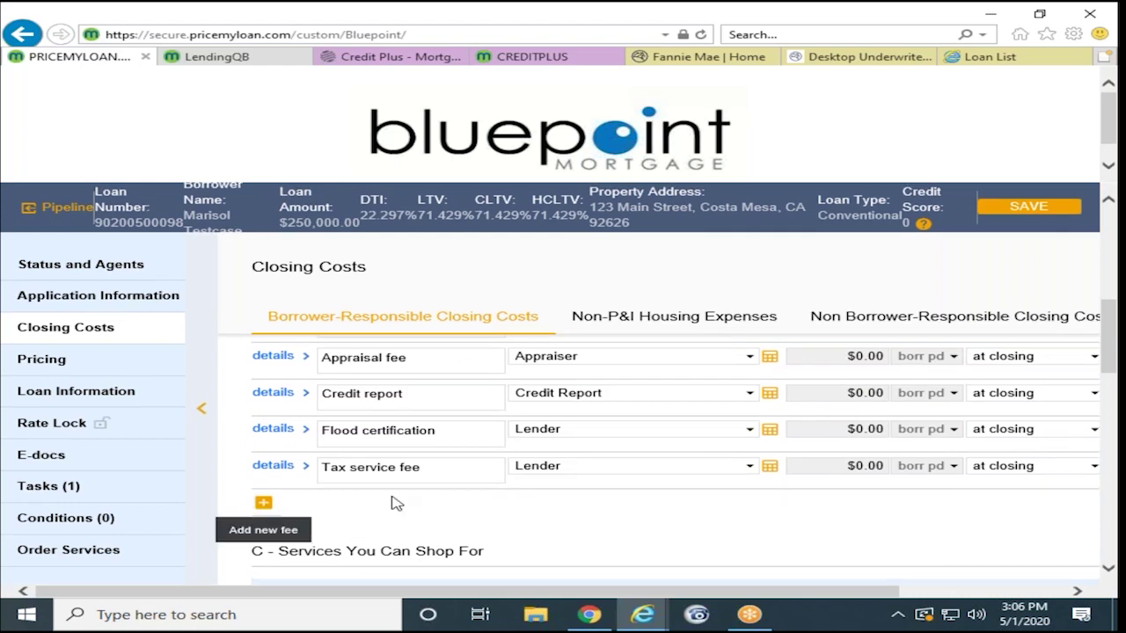
pyautogui.click(263, 503)
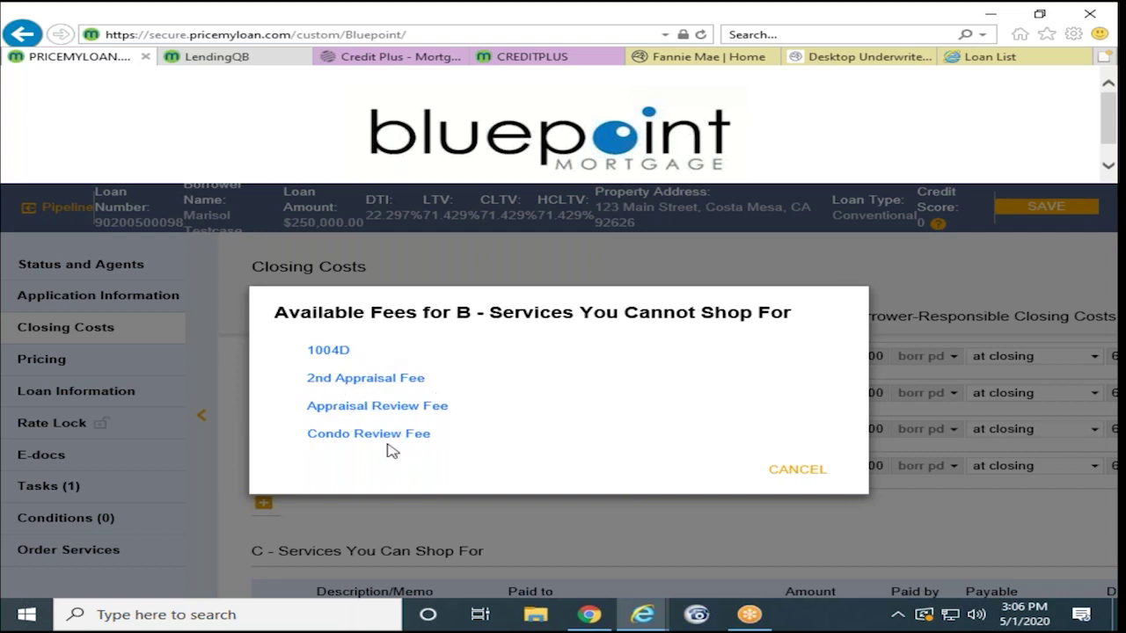
pyautogui.click(817, 477)
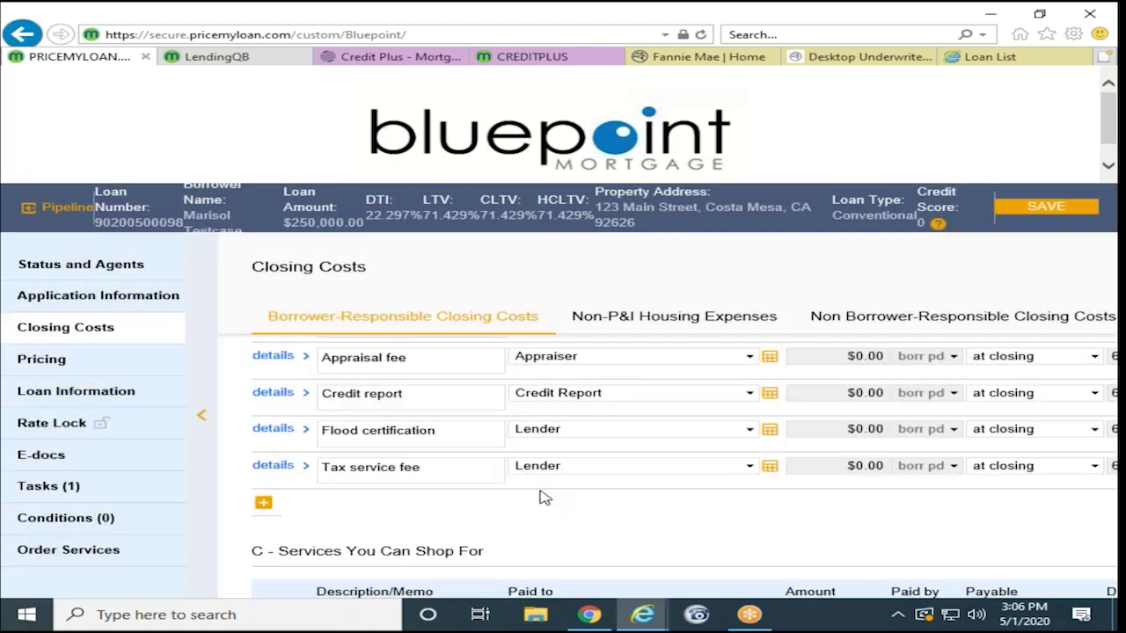
# Step: Review the closing costs, keep State tax stamps payable to Other, and go to Non-P&I Housing Expenses
pyautogui.scroll(-1, 488, 508)
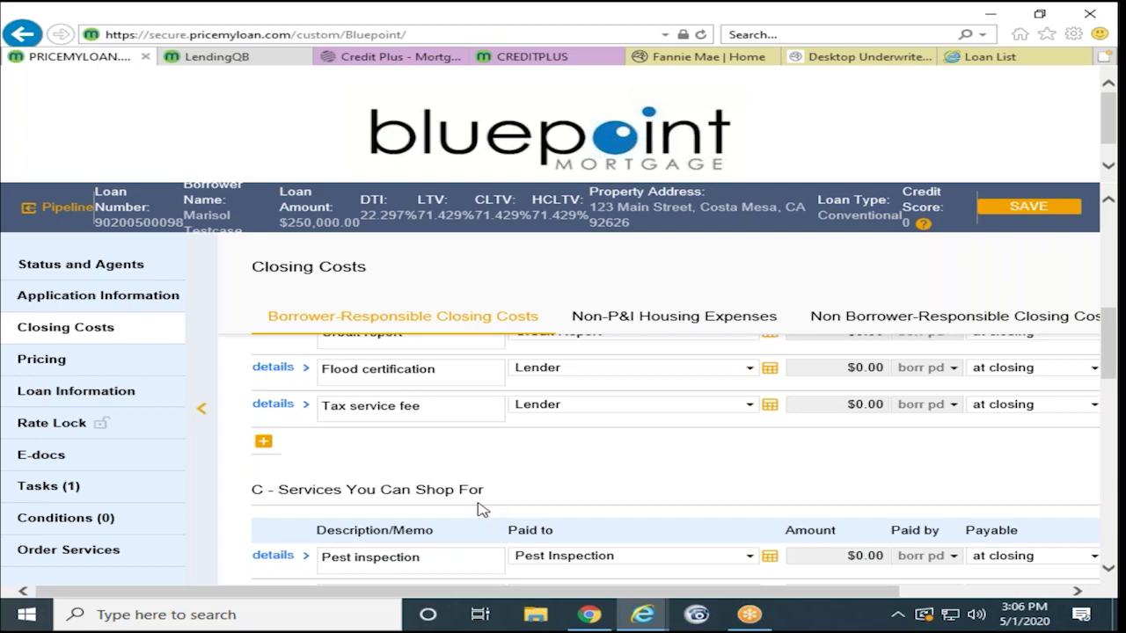
pyautogui.scroll(-2, 570, 485)
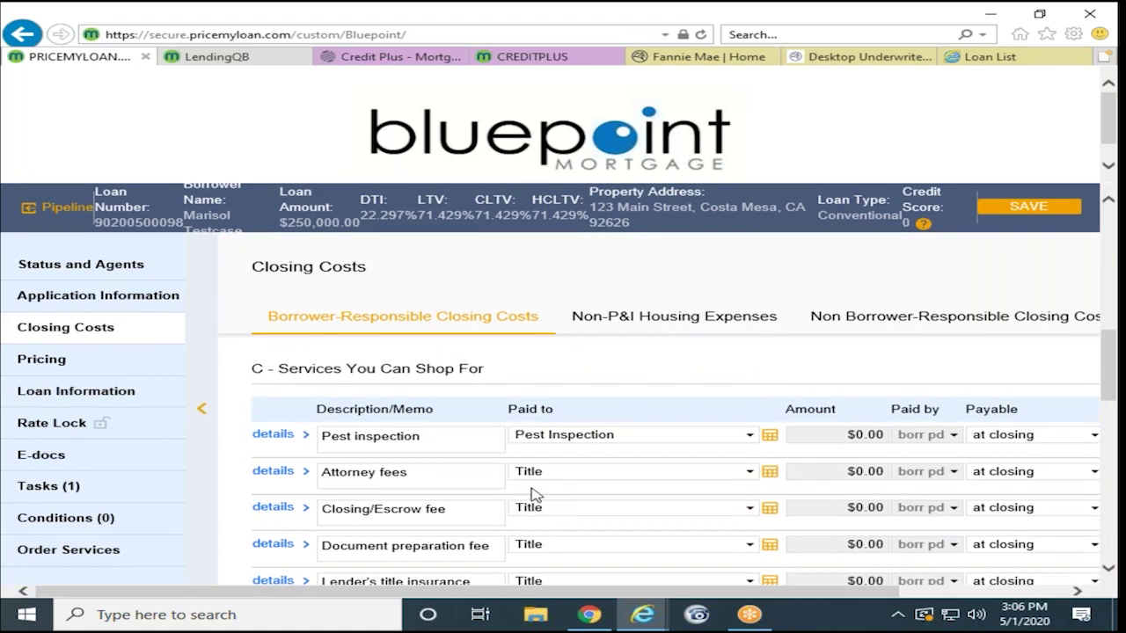
pyautogui.scroll(-2, 526, 494)
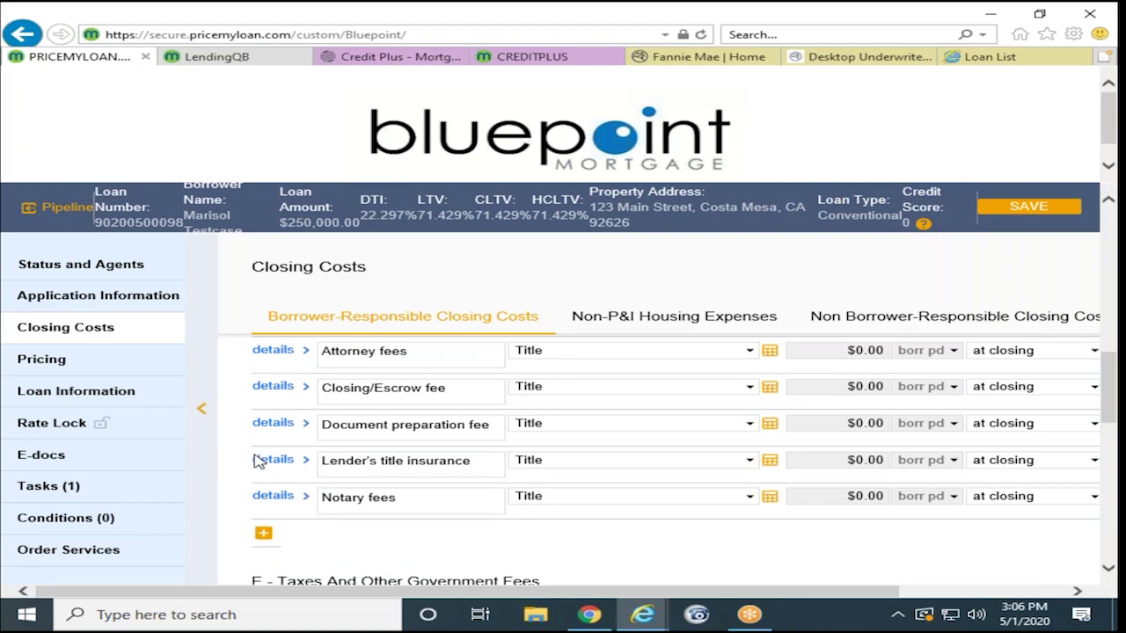
pyautogui.scroll(-4, 411, 484)
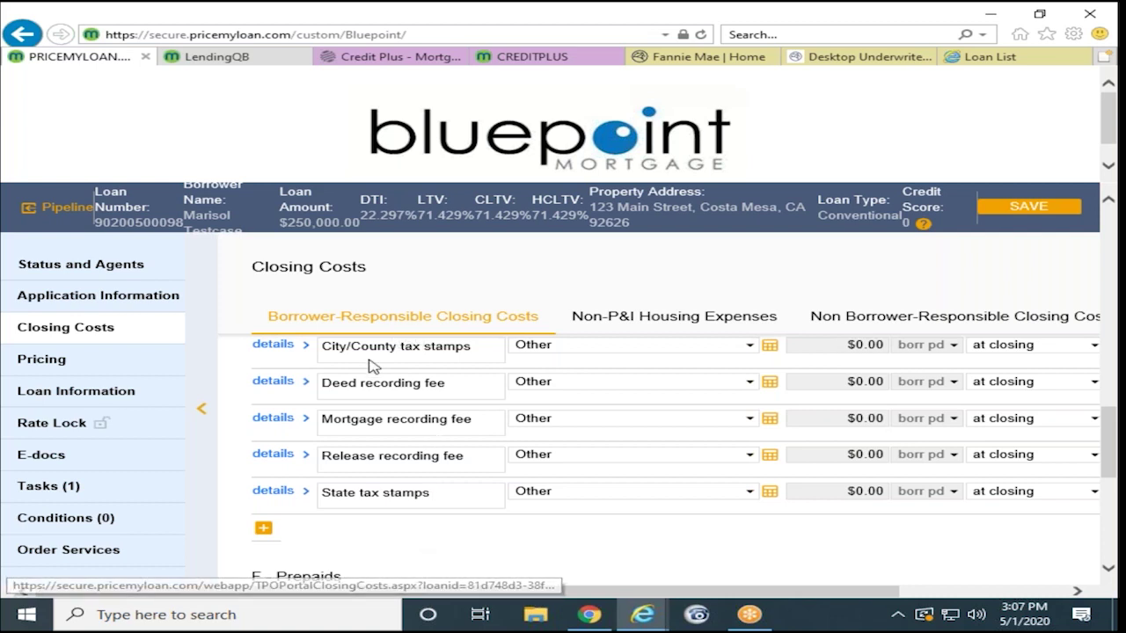
pyautogui.scroll(-2, 400, 532)
pyautogui.scroll(-2, 405, 533)
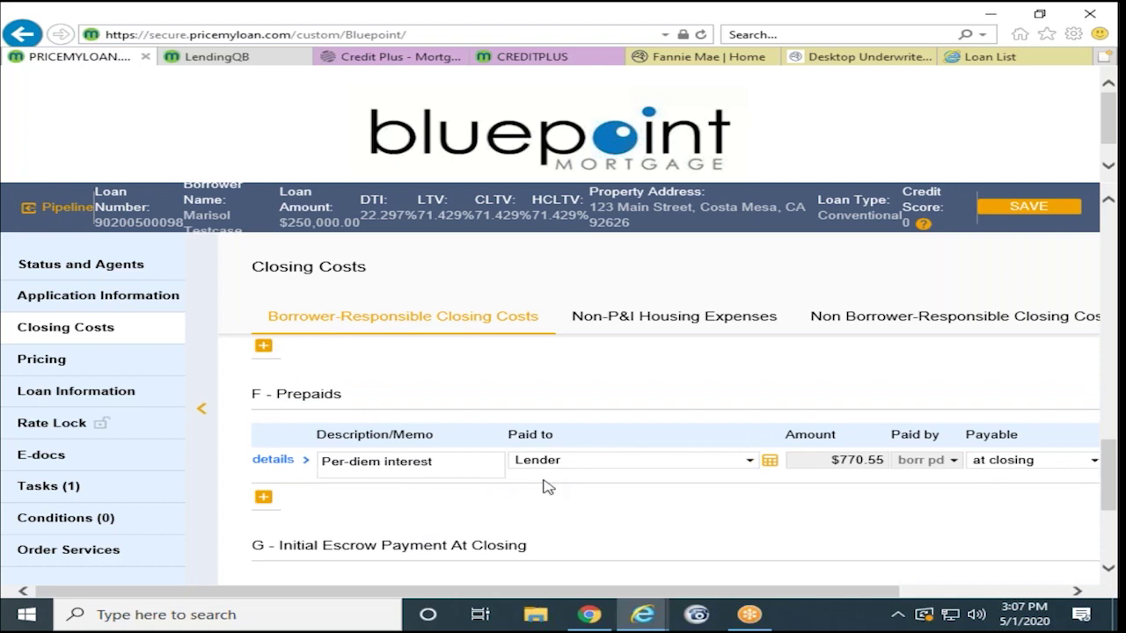
pyautogui.scroll(-1, 432, 530)
pyautogui.scroll(-2, 428, 498)
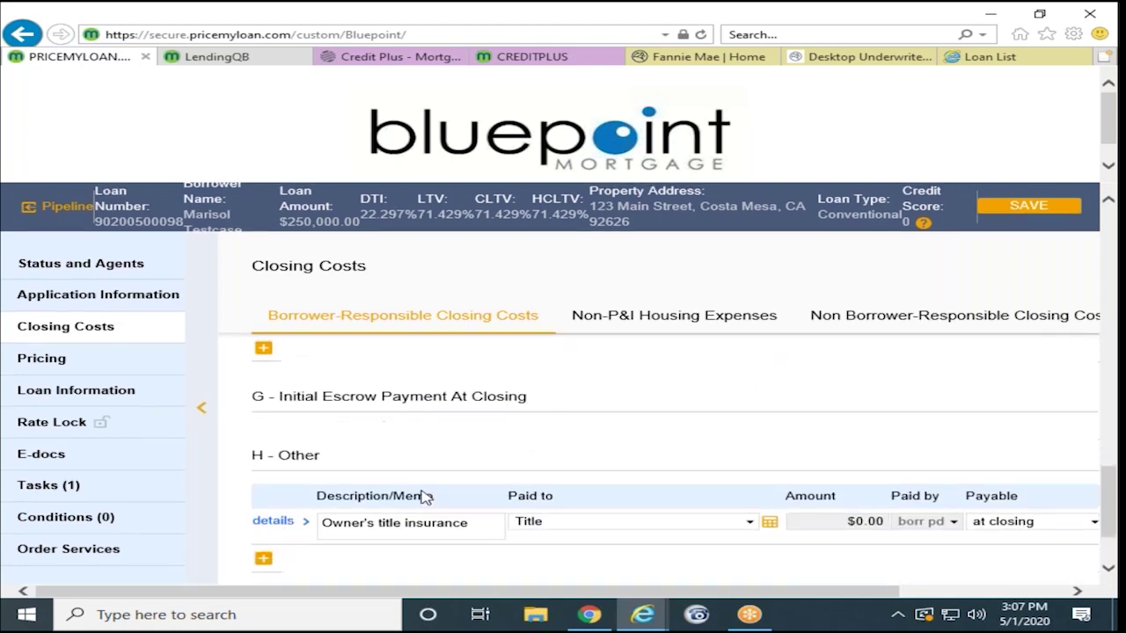
pyautogui.scroll(4, 690, 507)
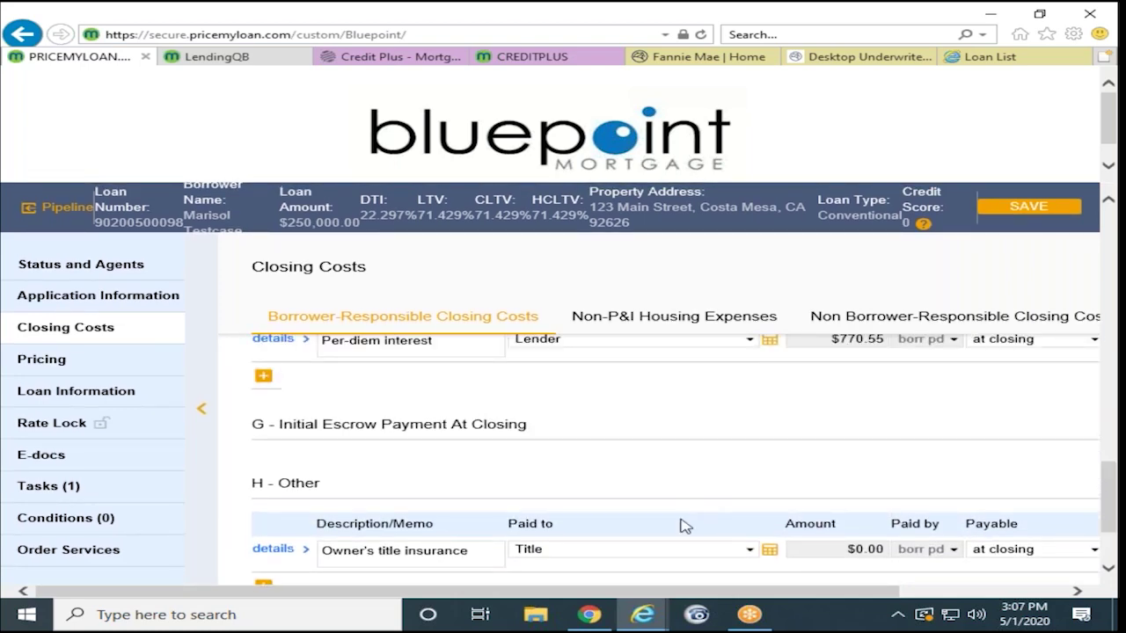
pyautogui.scroll(3, 613, 493)
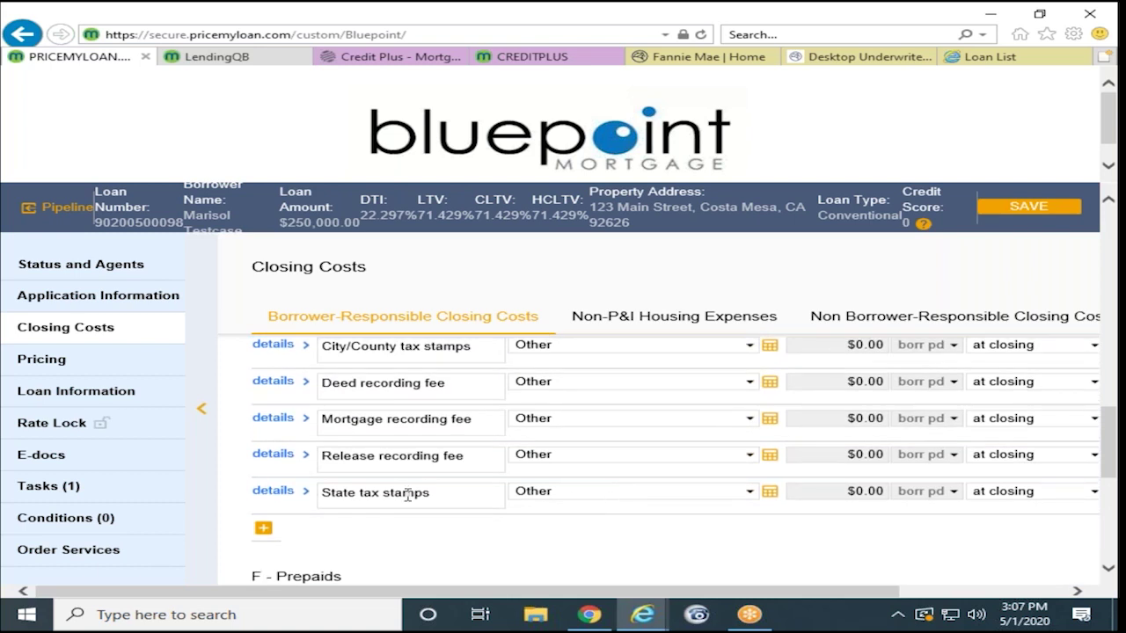
pyautogui.click(747, 498)
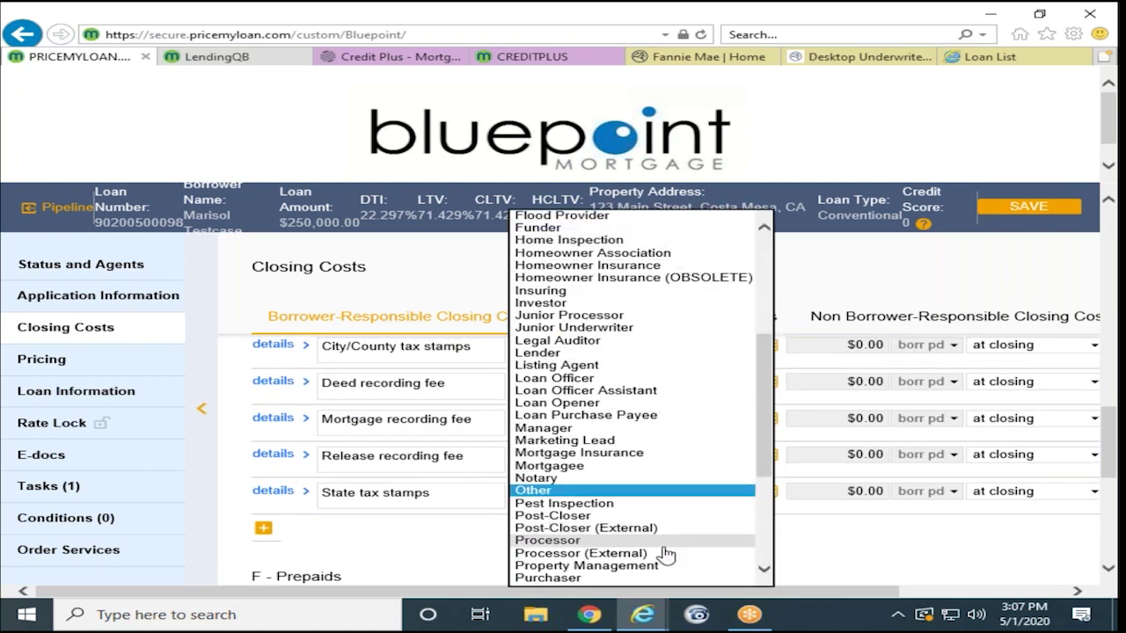
pyautogui.click(842, 552)
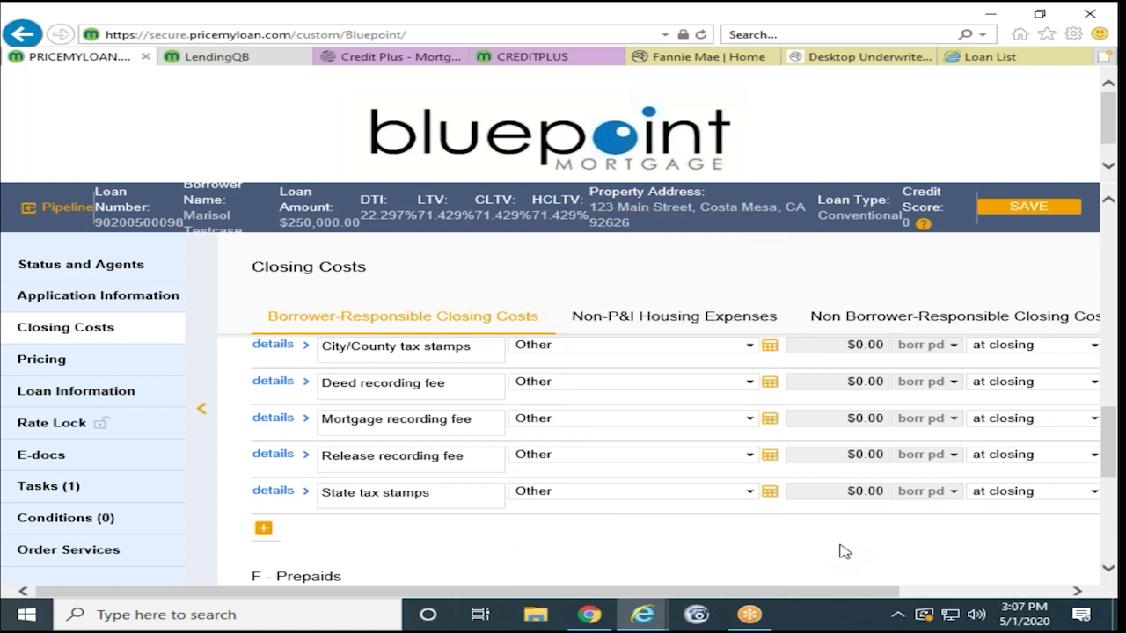
pyautogui.click(672, 322)
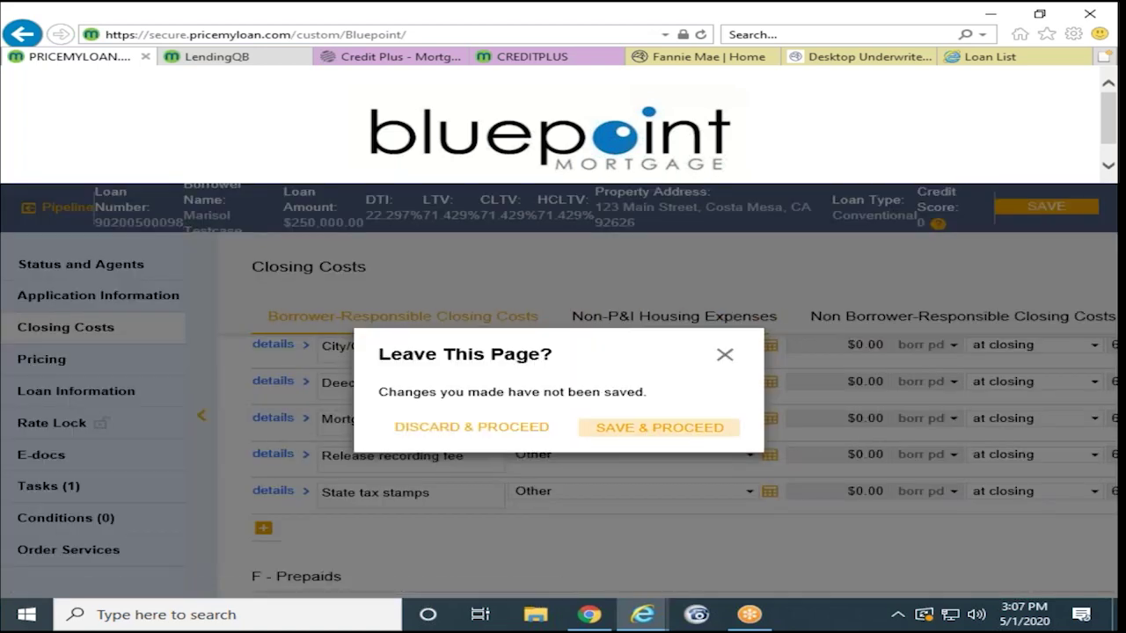
# Step: Discard the unsaved closing cost changes and proceed to Non-P&I Housing Expenses
pyautogui.click(482, 436)
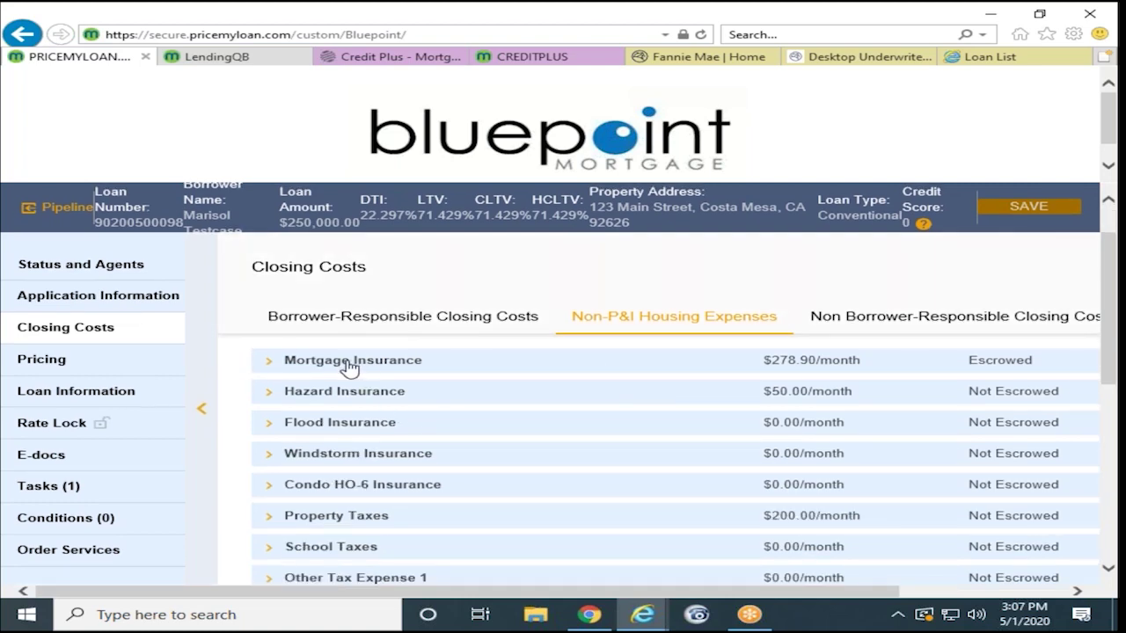
# Step: Expand Mortgage Insurance and set its Total UFMIP/FF percentage to 0
pyautogui.click(350, 367)
pyautogui.scroll(-1, 394, 459)
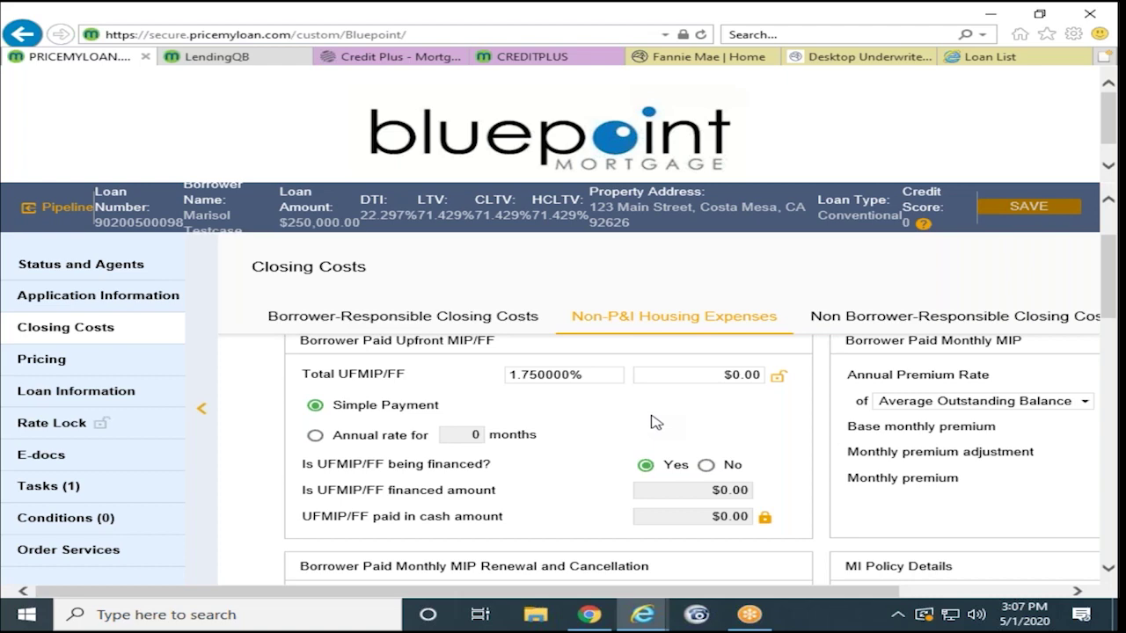
pyautogui.keyDown('ctrl'); pyautogui.scroll(-1, 649, 420); pyautogui.keyUp('ctrl')
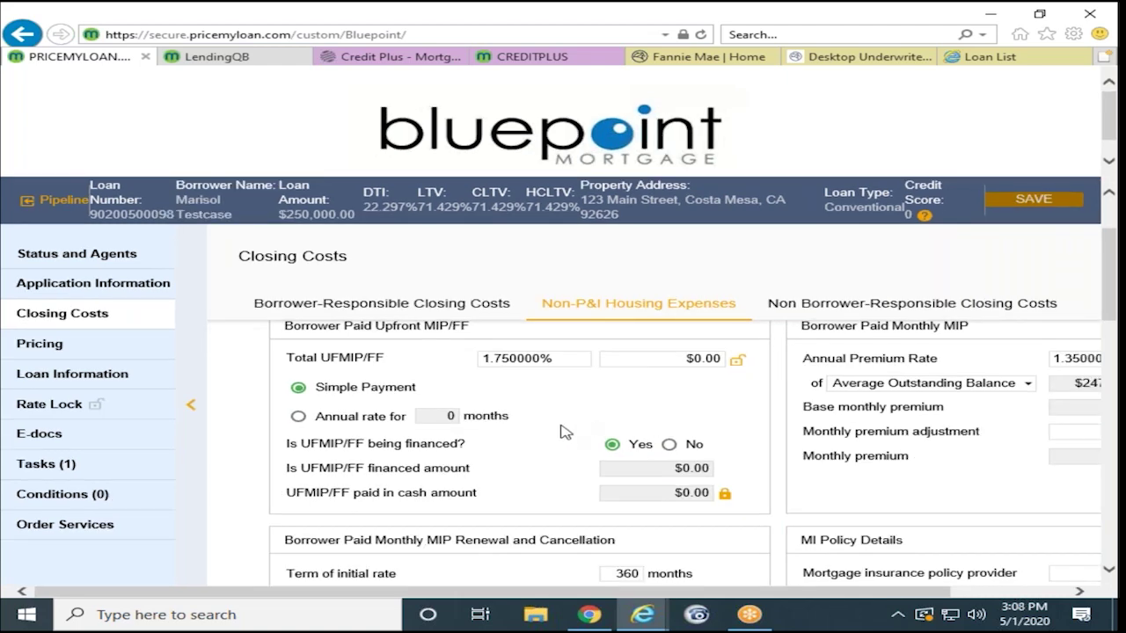
pyautogui.keyDown('ctrl'); pyautogui.scroll(-1, 562, 431); pyautogui.keyUp('ctrl')
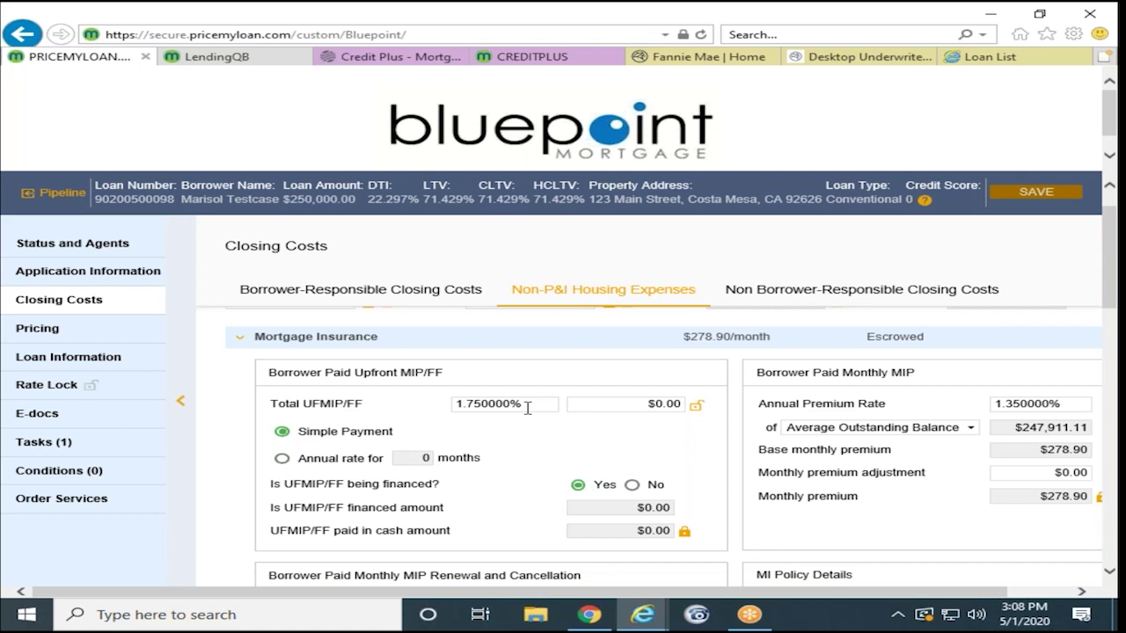
pyautogui.click(527, 407)
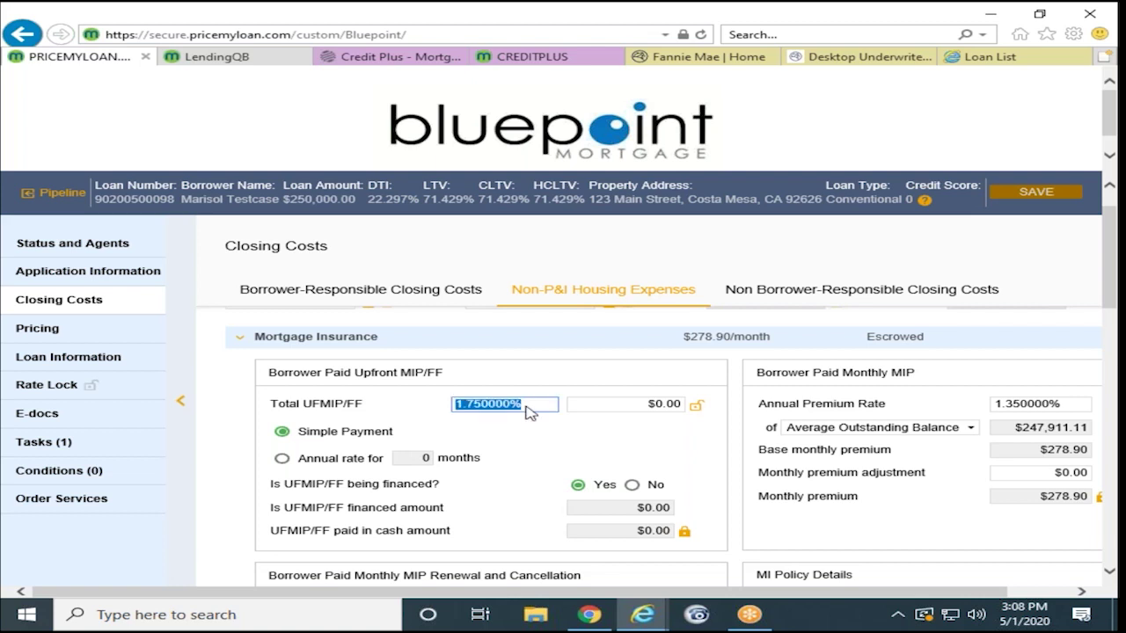
pyautogui.press('BackSpace')
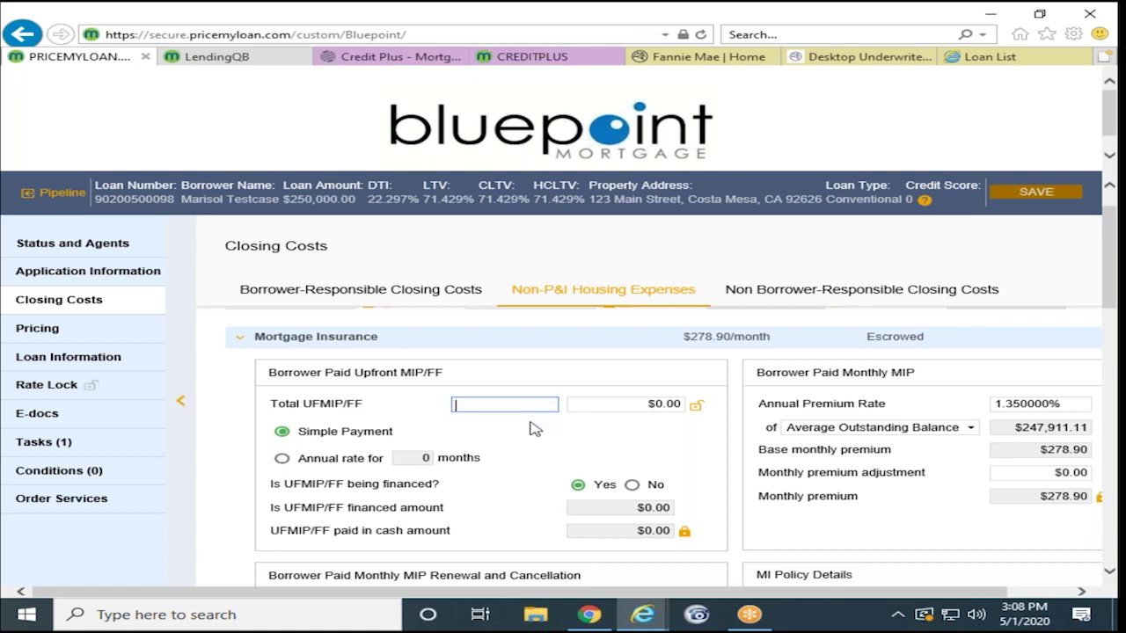
pyautogui.write('0')
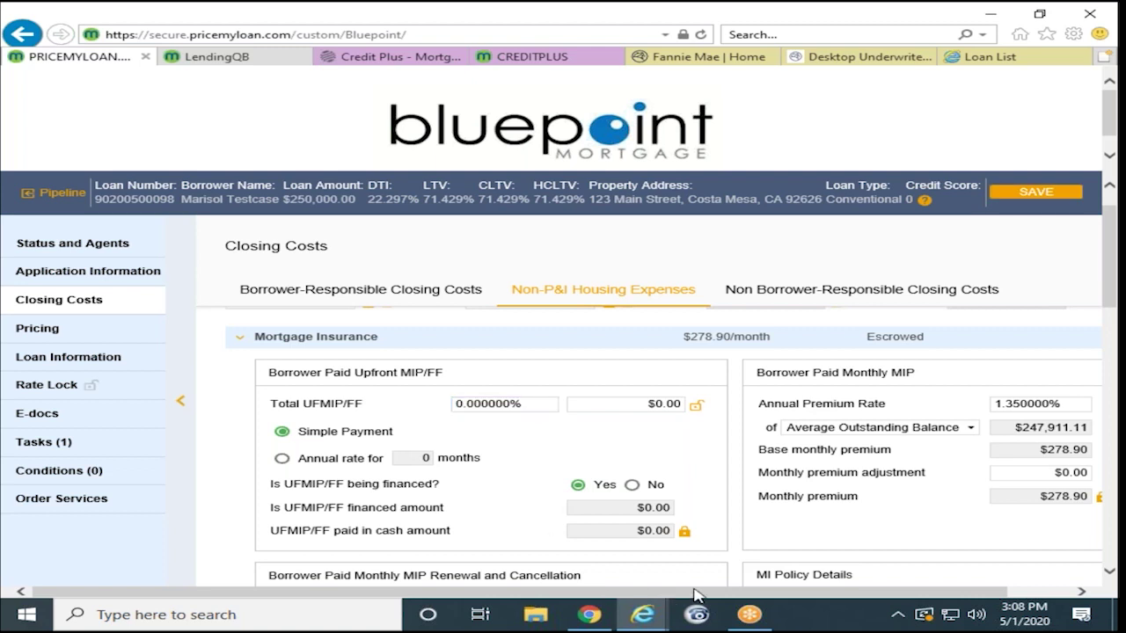
pyautogui.moveTo(717, 595); pyautogui.dragTo(781, 596)
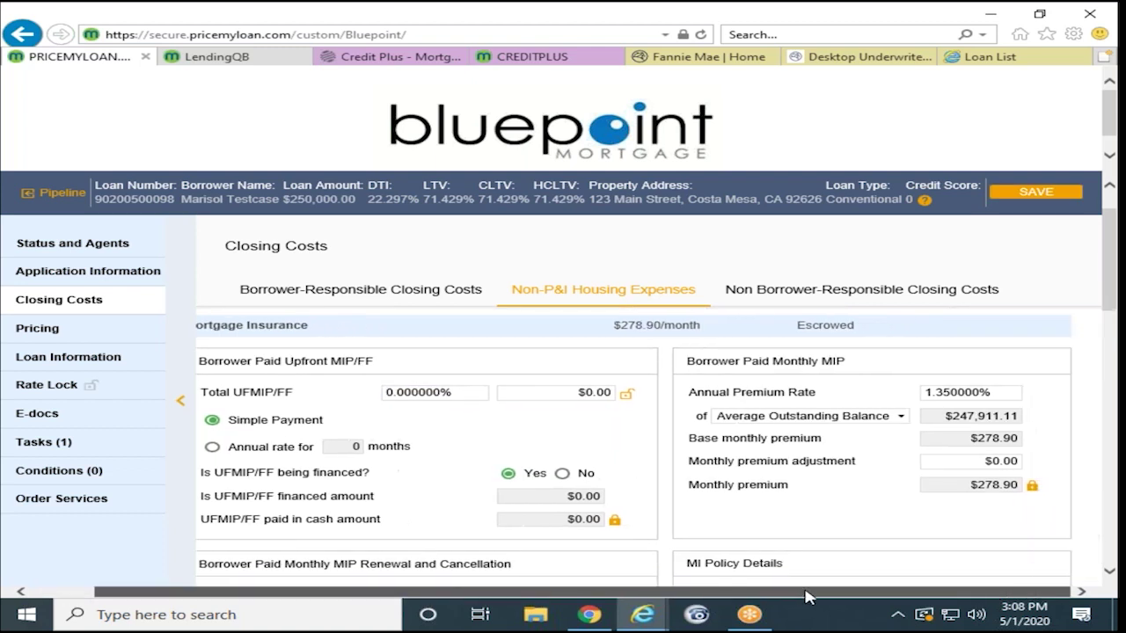
# Step: Set the Mortgage Insurance Annual Premium Rate to 0 and save the changes
pyautogui.click(1003, 396)
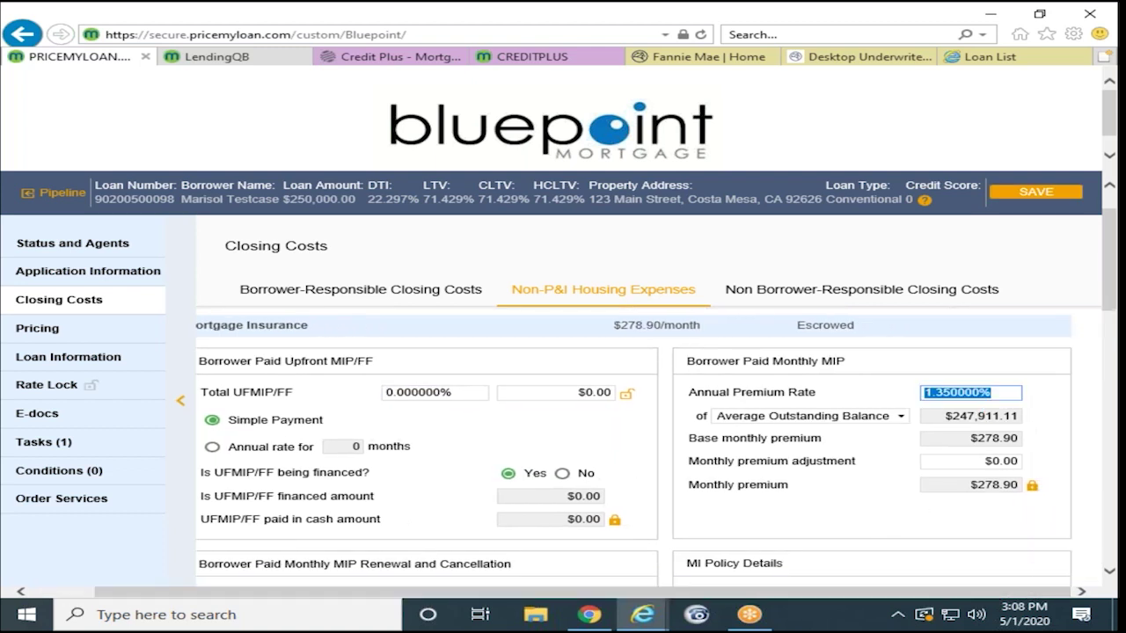
pyautogui.press('BackSpace')
pyautogui.write('0')
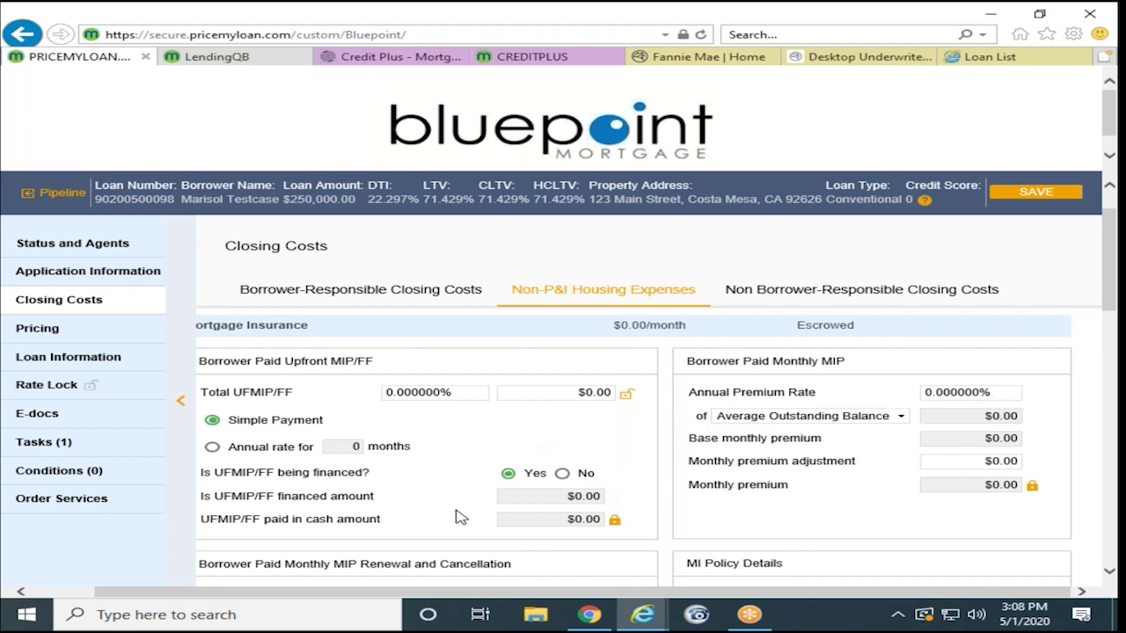
pyautogui.scroll(-1, 460, 517)
pyautogui.scroll(1, 704, 414)
pyautogui.scroll(-3, 319, 452)
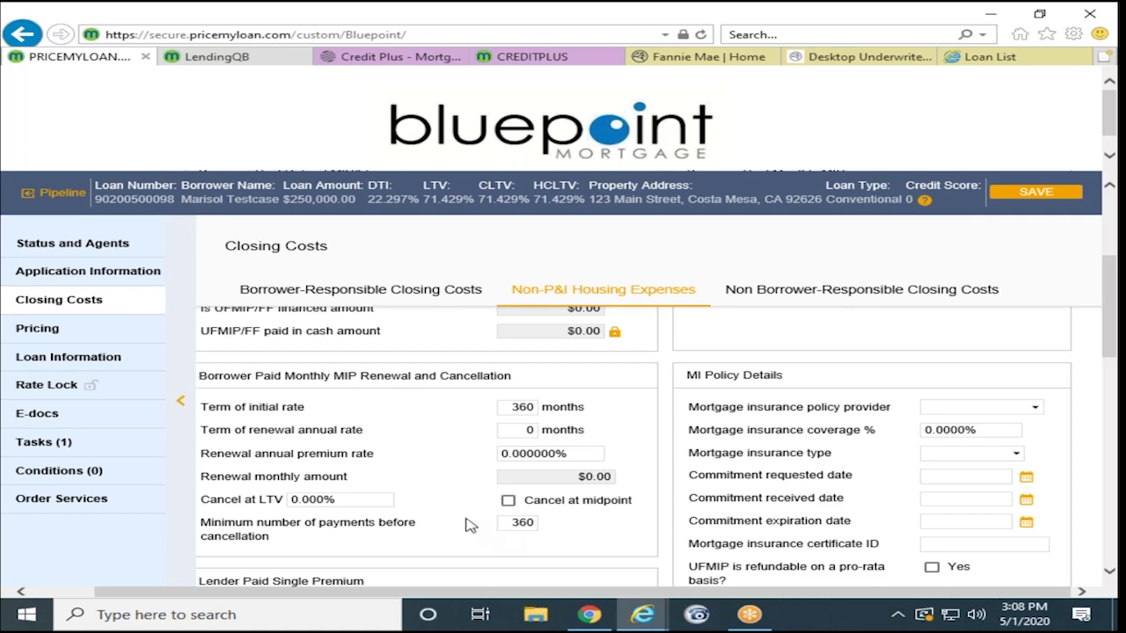
pyautogui.scroll(-1, 528, 510)
pyautogui.scroll(4, 384, 507)
pyautogui.click(1012, 193)
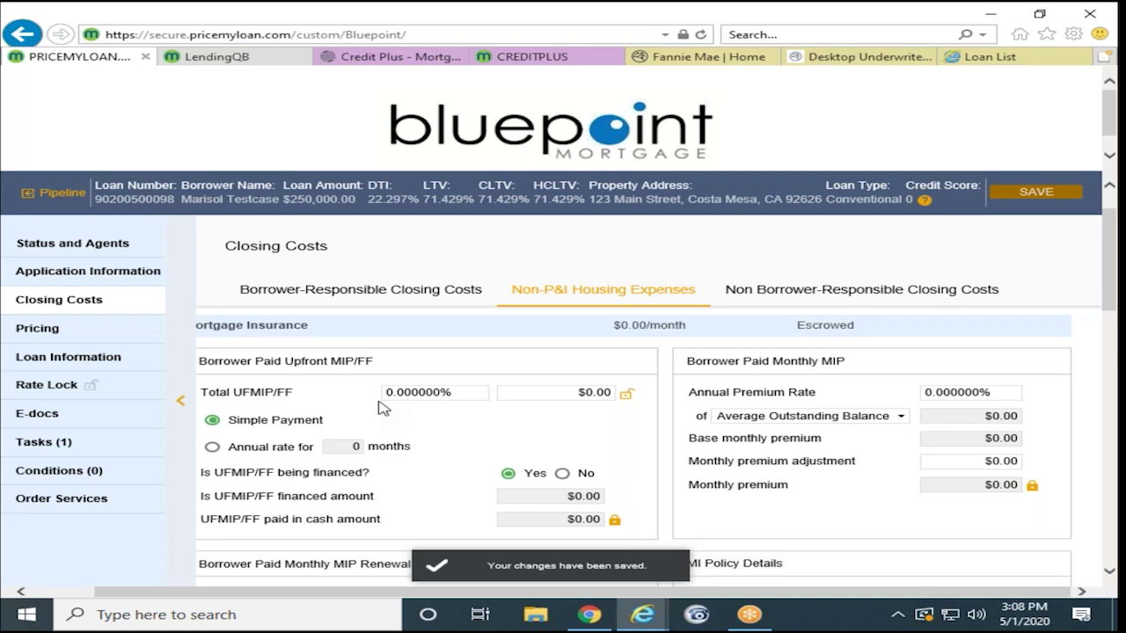
# Step: Expand the Hazard Insurance expense details
pyautogui.scroll(-10, 383, 407)
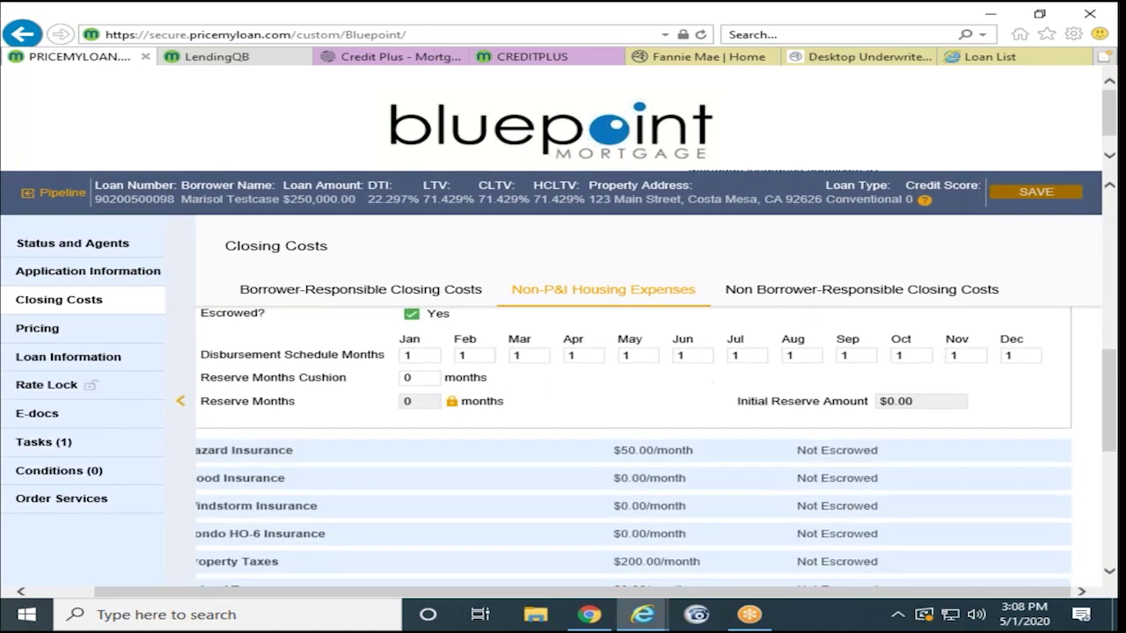
pyautogui.scroll(-1, 383, 407)
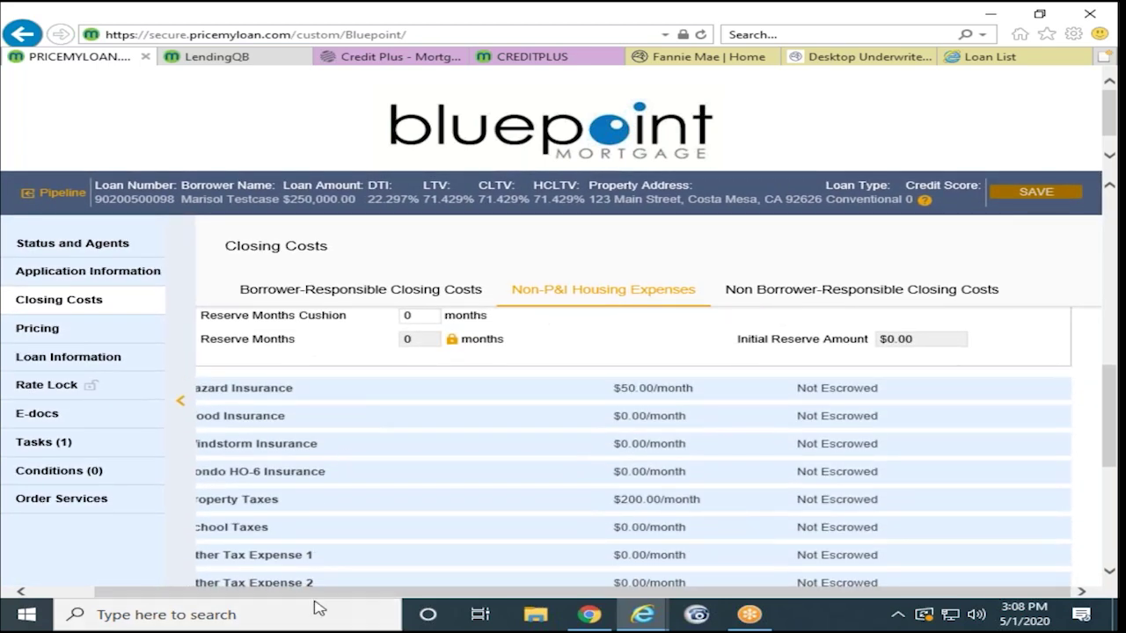
pyautogui.moveTo(308, 593); pyautogui.dragTo(243, 592)
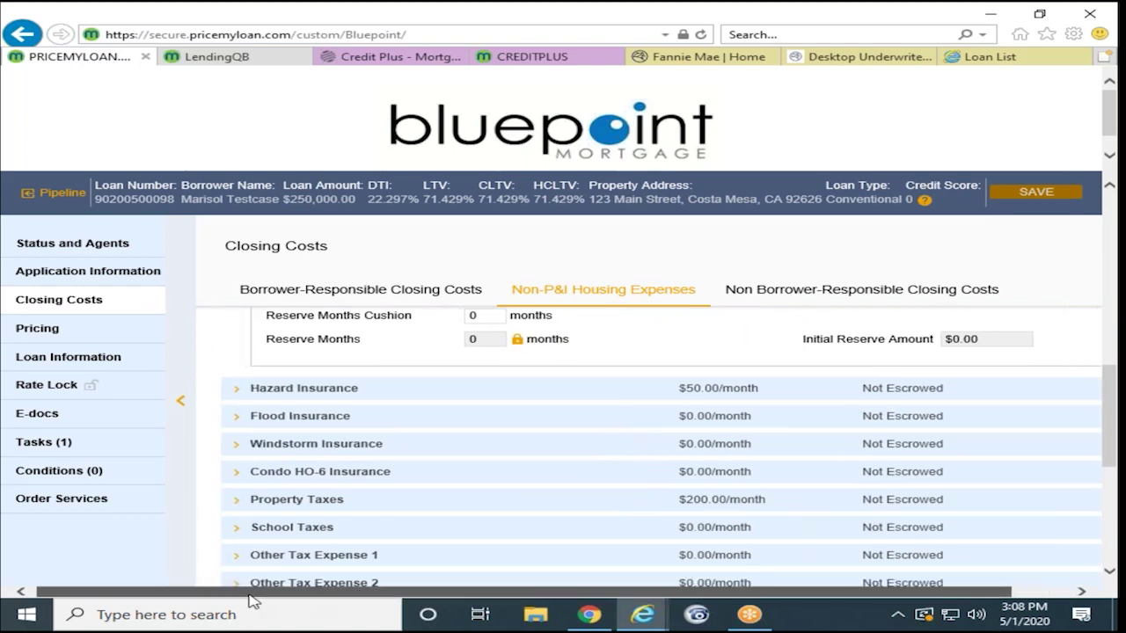
pyautogui.click(334, 395)
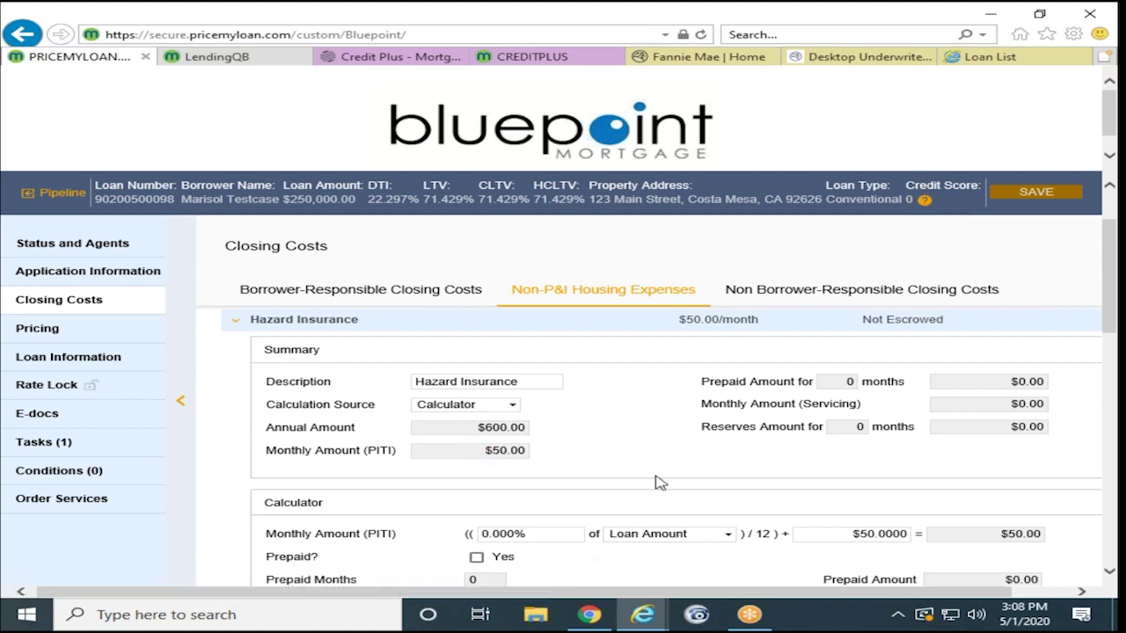
# Step: Mark Hazard Insurance as escrowed (3 reserve months, $150.00 reserve) and select the June disbursement field
pyautogui.scroll(-3, 633, 480)
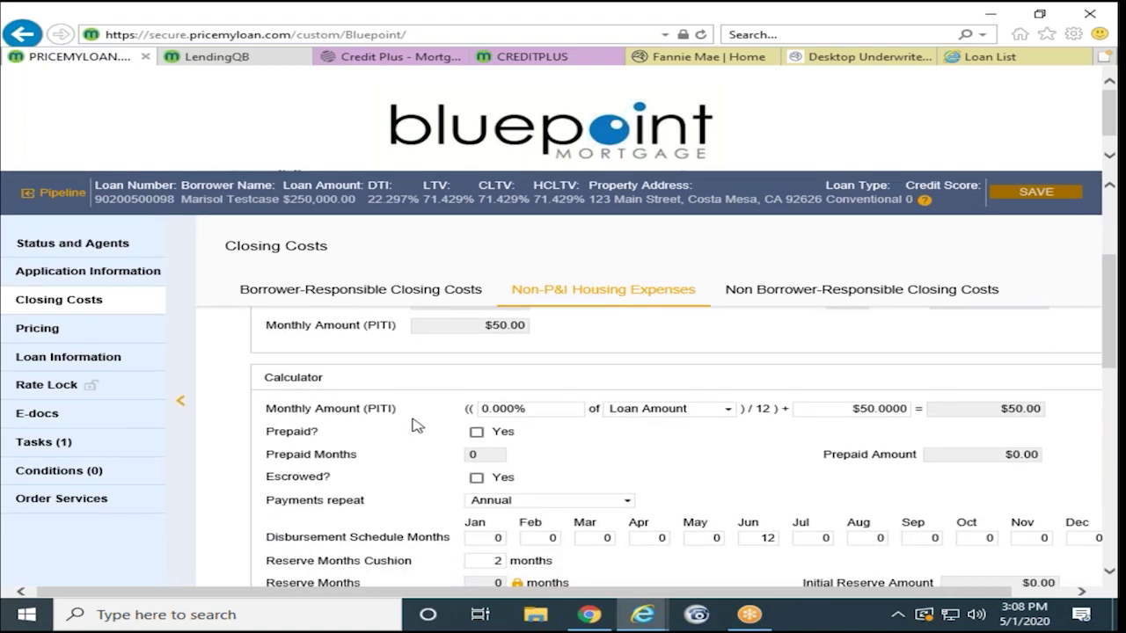
pyautogui.scroll(2, 417, 425)
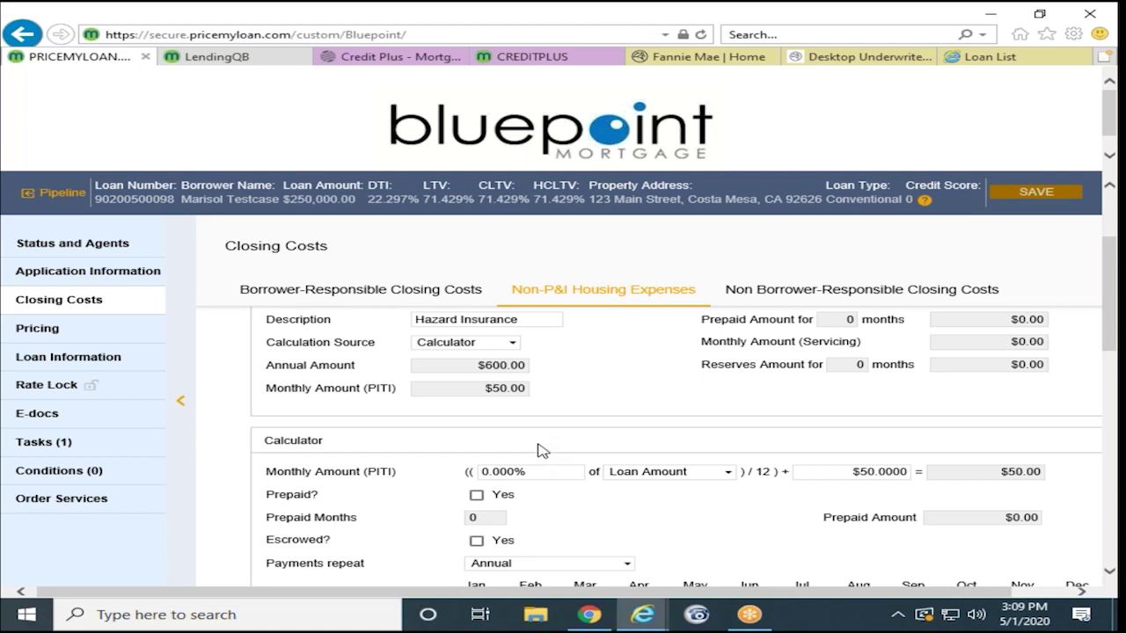
pyautogui.scroll(-2, 542, 448)
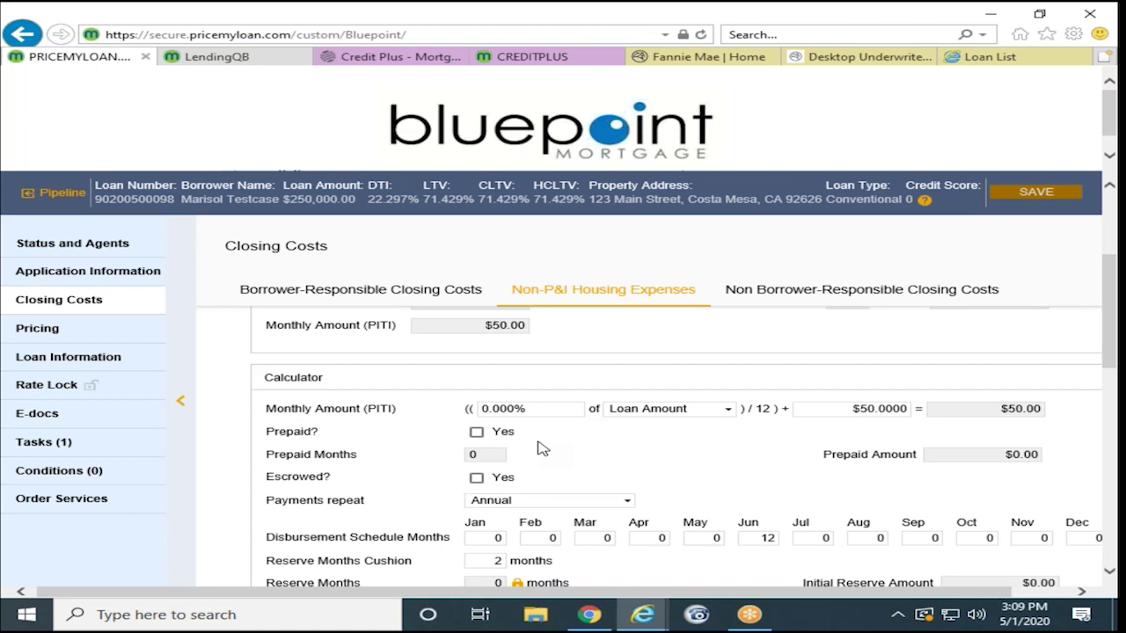
pyautogui.scroll(-2, 542, 449)
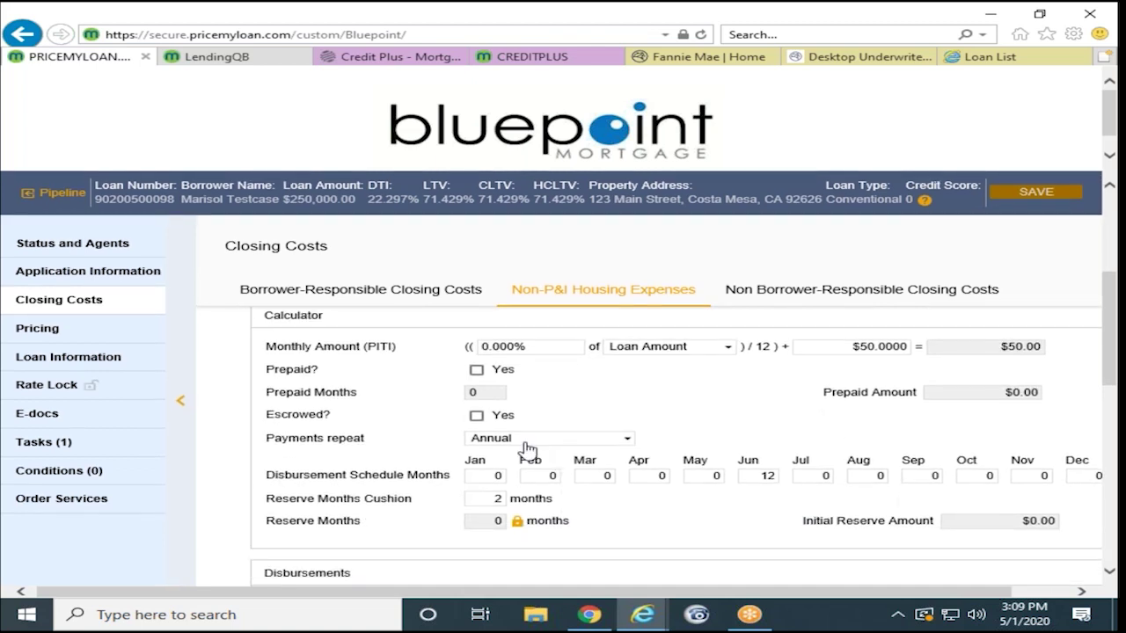
pyautogui.click(476, 419)
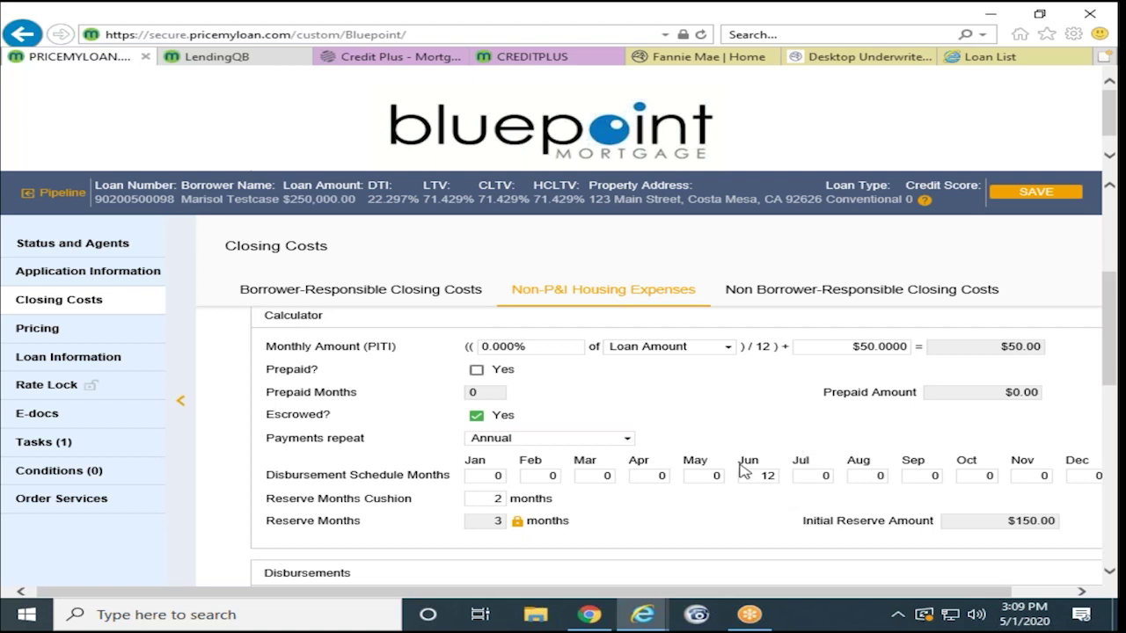
pyautogui.click(752, 478)
# Step: Mark Hazard Insurance prepaid for 12 months and review its $600.00 disbursements
pyautogui.click(476, 369)
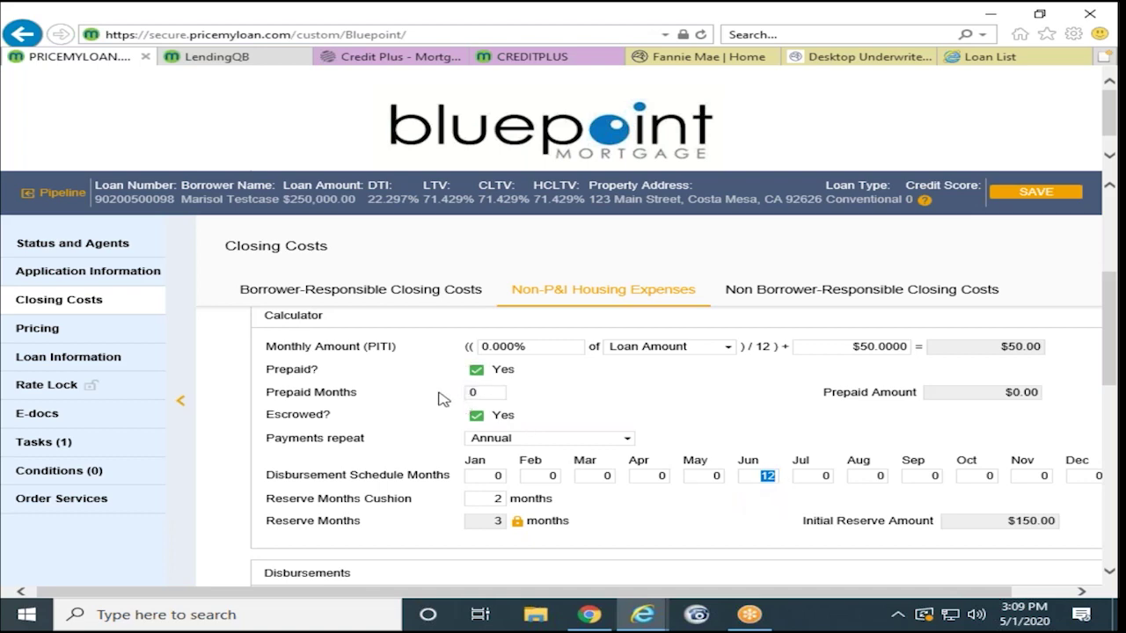
pyautogui.scroll(-2, 442, 399)
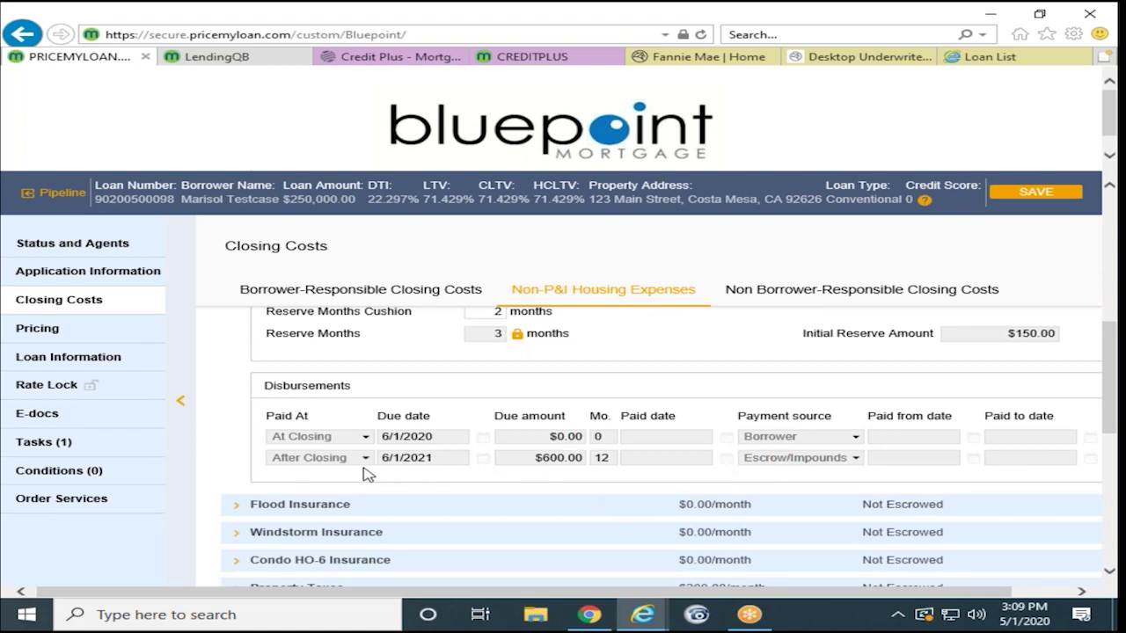
pyautogui.scroll(2, 449, 475)
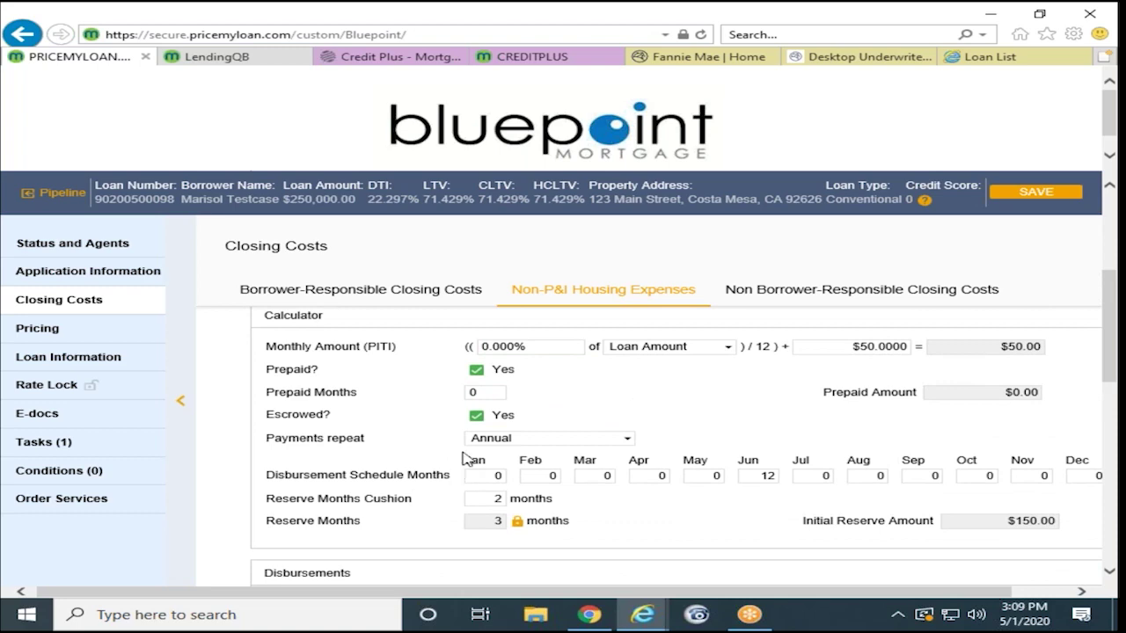
pyautogui.scroll(-2, 489, 396)
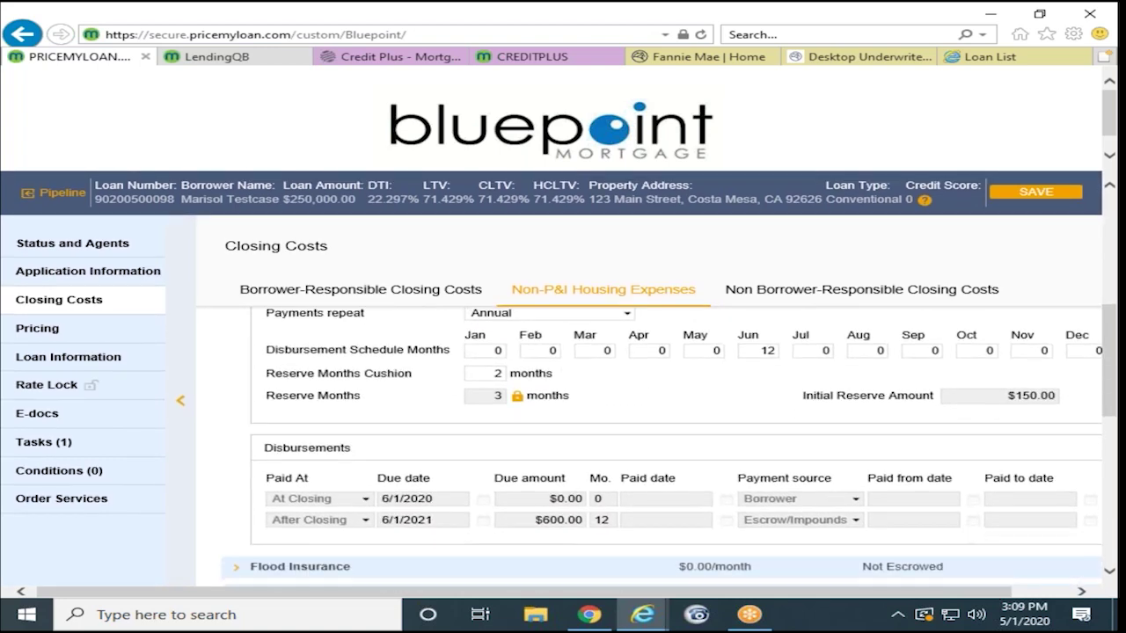
pyautogui.scroll(2, 572, 501)
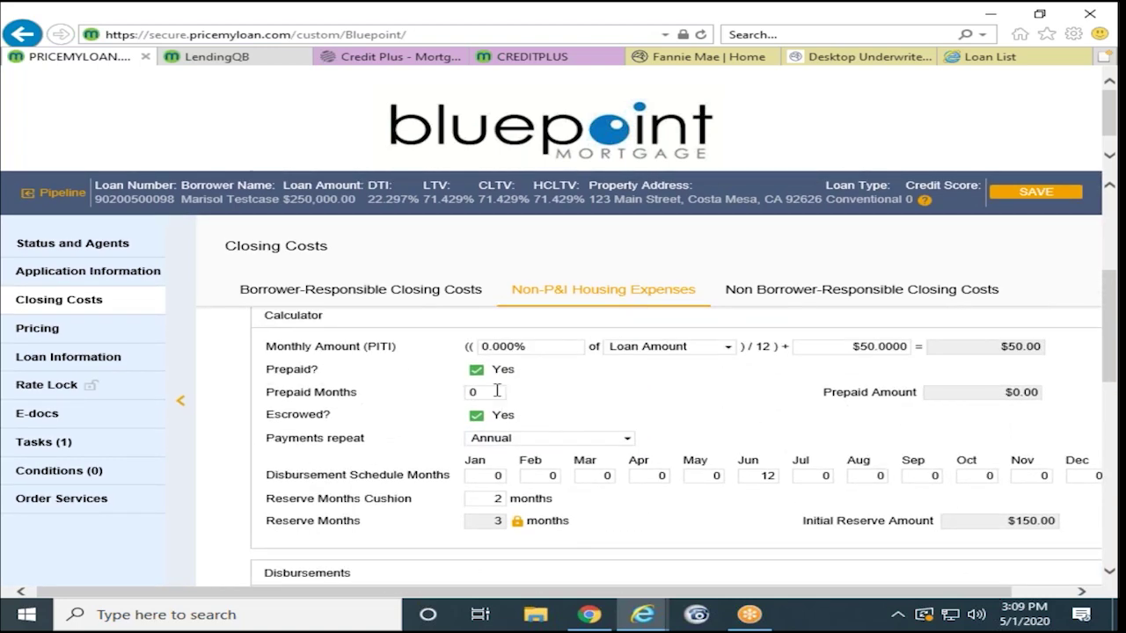
pyautogui.click(487, 392)
pyautogui.click(570, 404)
pyautogui.scroll(-1, 570, 404)
pyautogui.scroll(1, 567, 392)
pyautogui.scroll(-3, 587, 391)
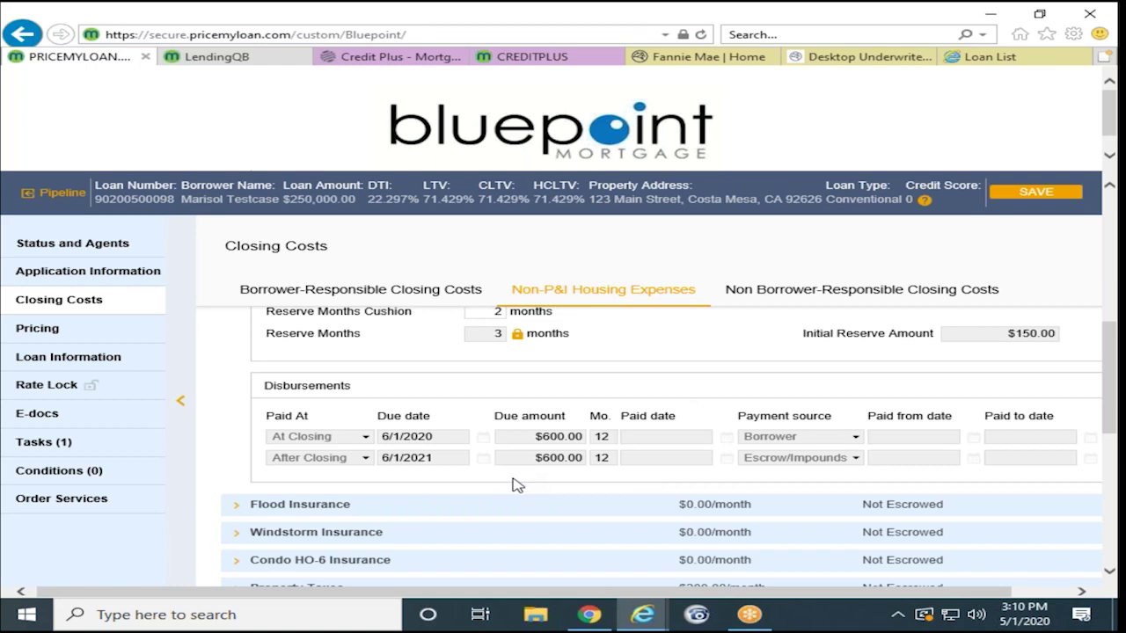
pyautogui.scroll(-1, 517, 485)
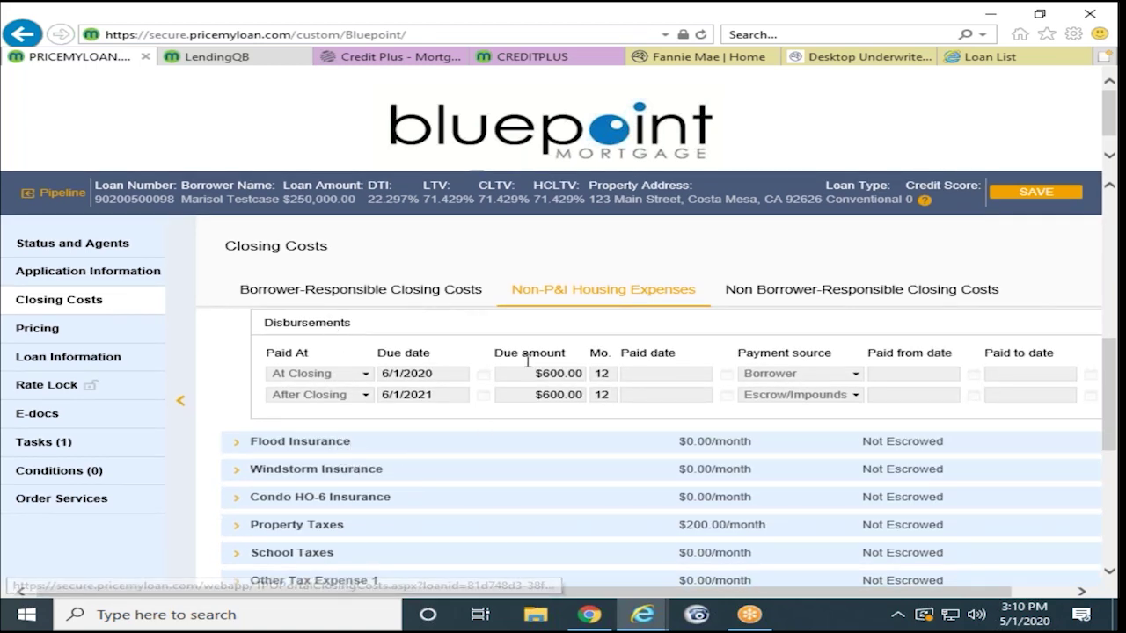
# Step: Expand Property Taxes and set its Tax Type to County
pyautogui.scroll(-1, 413, 510)
pyautogui.click(335, 464)
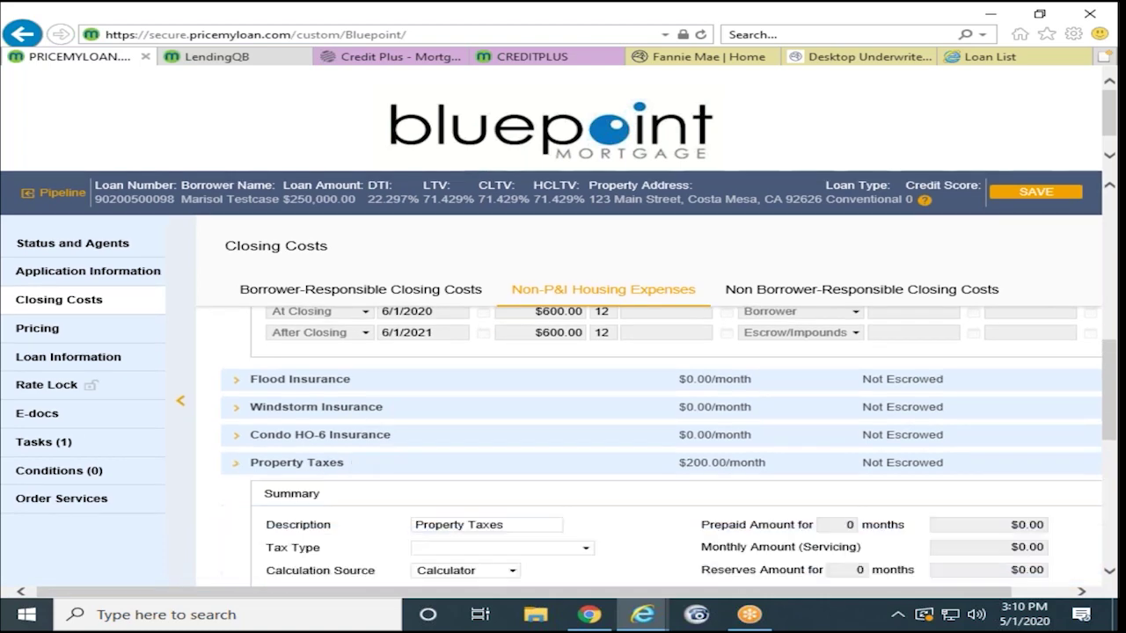
pyautogui.scroll(-2, 418, 499)
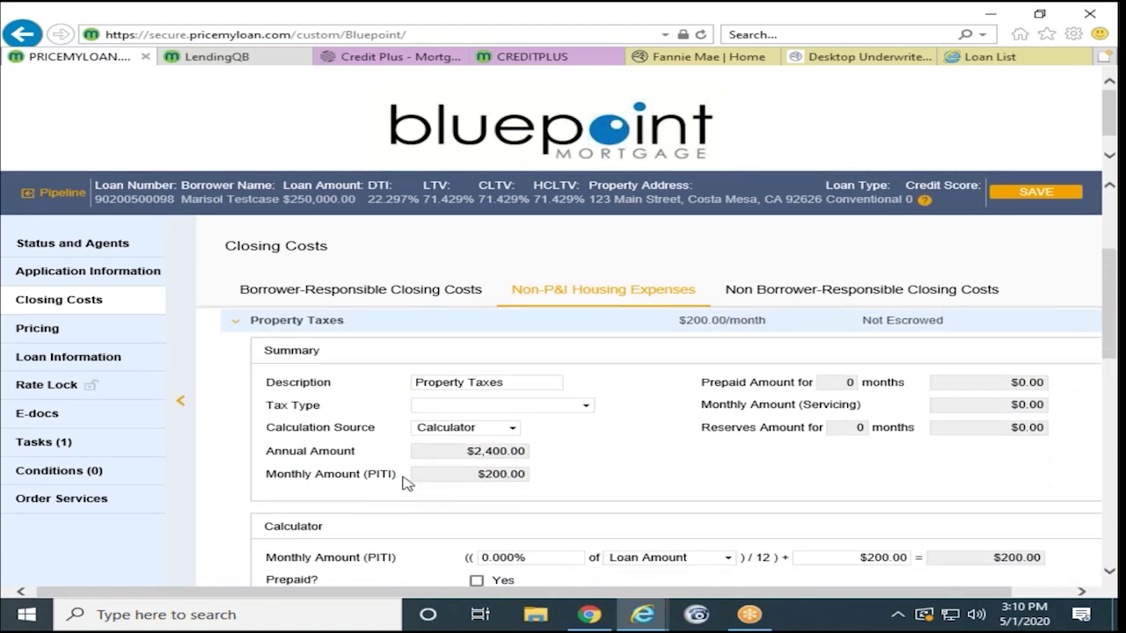
pyautogui.click(459, 406)
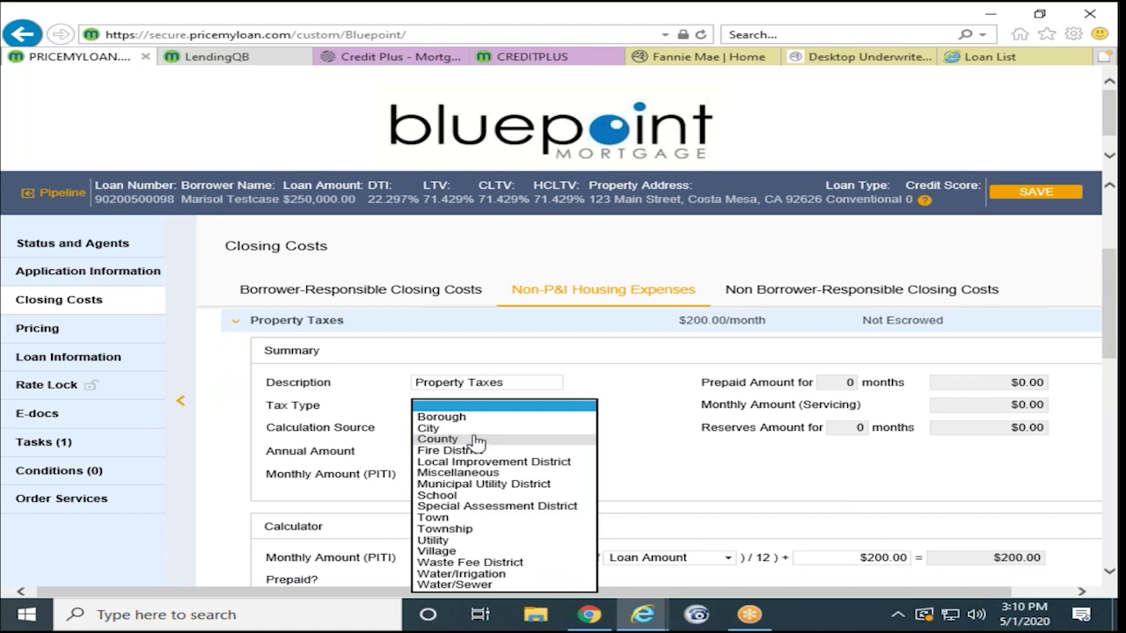
pyautogui.click(437, 439)
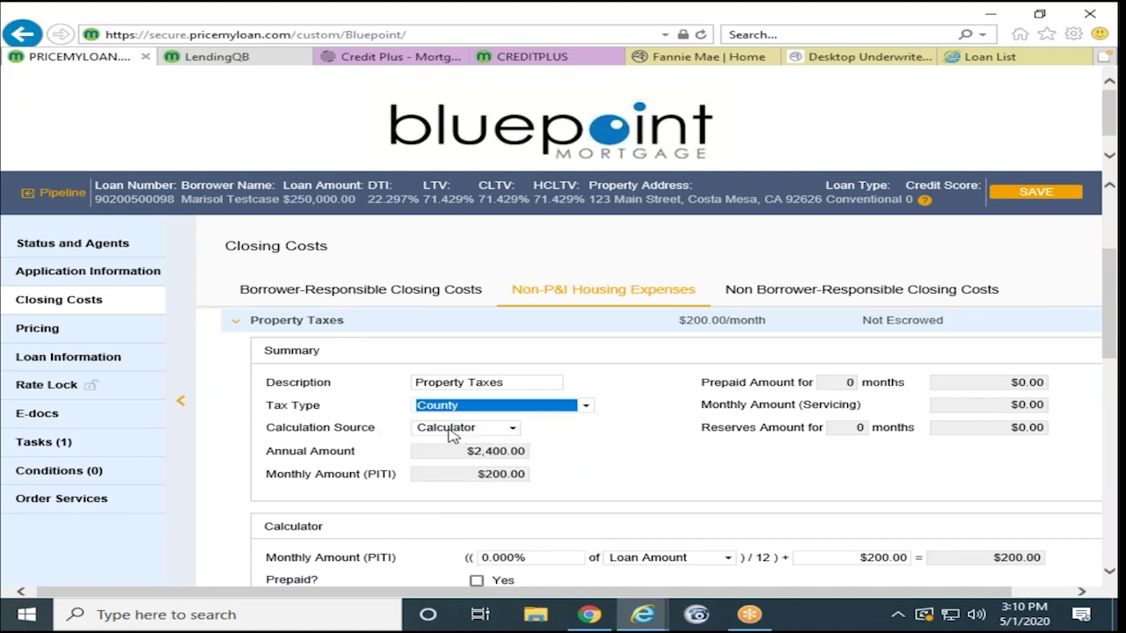
# Step: Enter 6 for the March and 0 for the April property tax disbursement months, then review the escrow figures
pyautogui.scroll(-3, 611, 445)
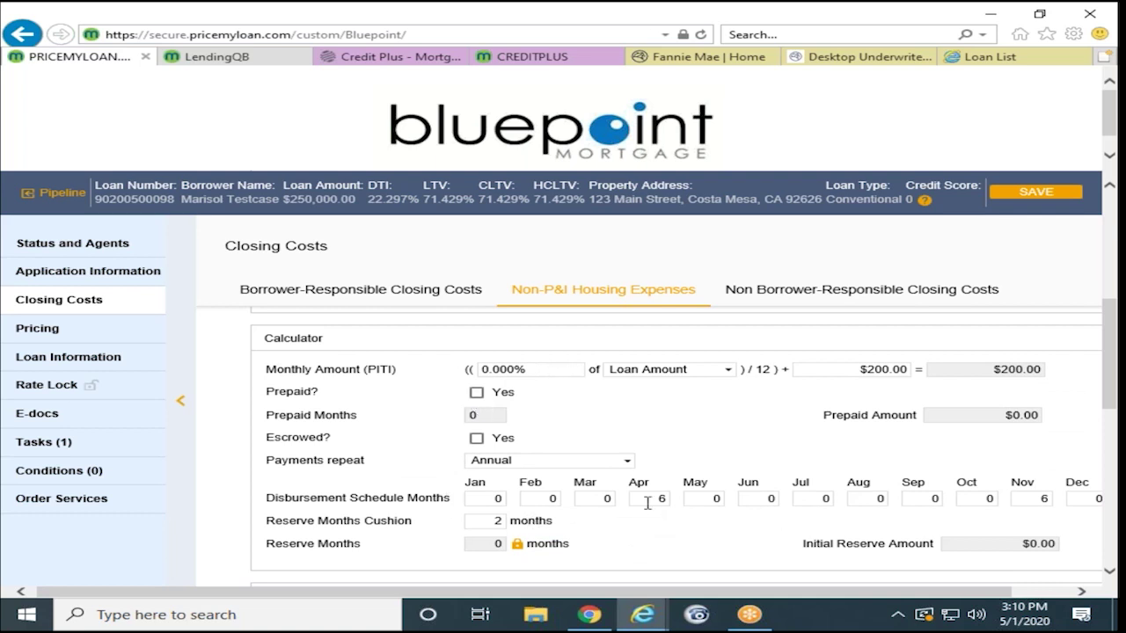
pyautogui.click(599, 499)
pyautogui.write('6')
pyautogui.click(646, 503)
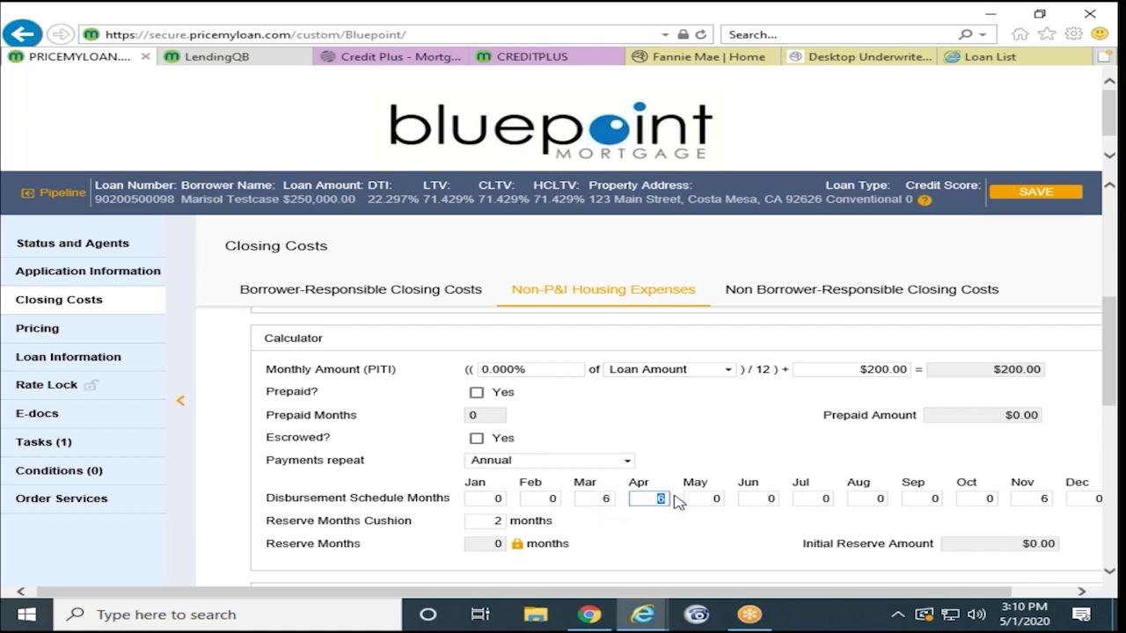
pyautogui.write('0')
pyautogui.scroll(-3, 587, 493)
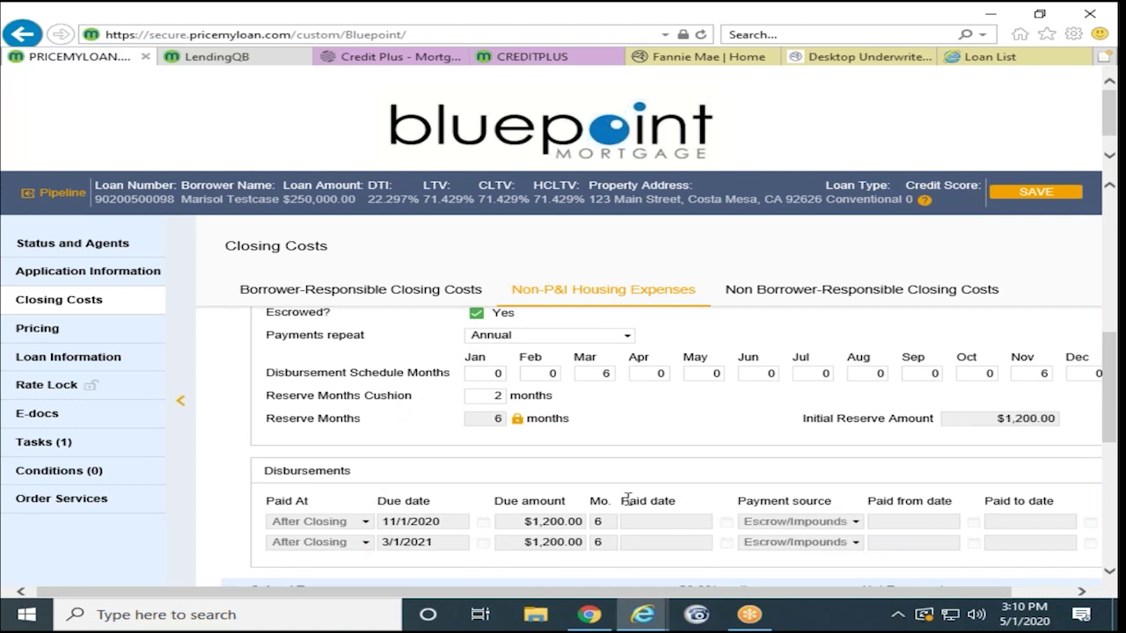
pyautogui.scroll(3, 626, 497)
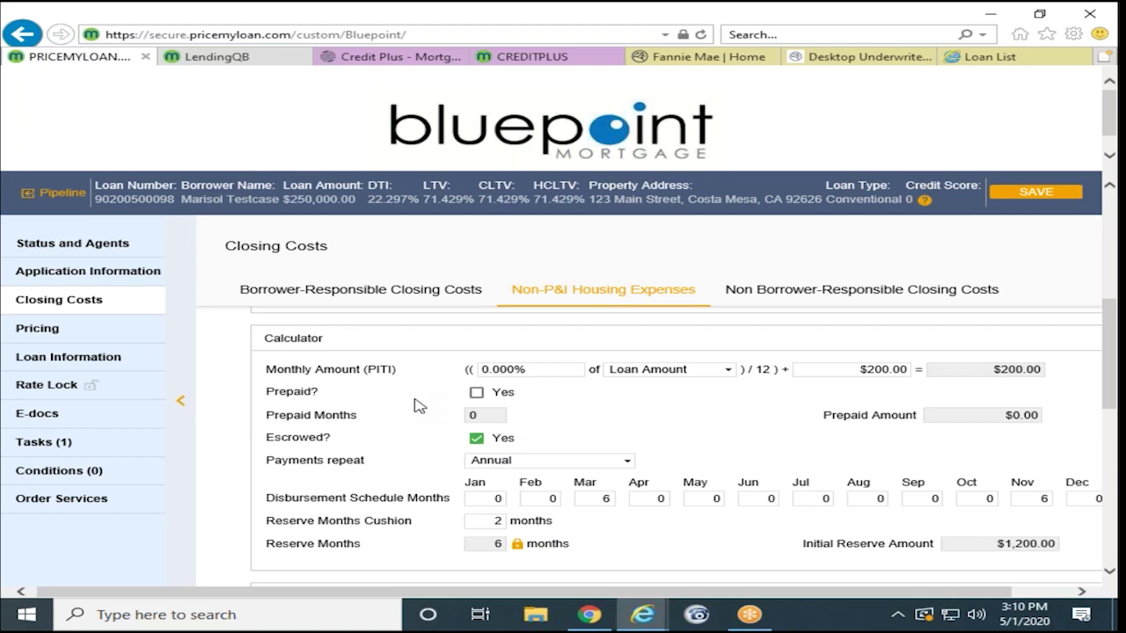
pyautogui.scroll(-1, 419, 405)
pyautogui.scroll(-2, 428, 391)
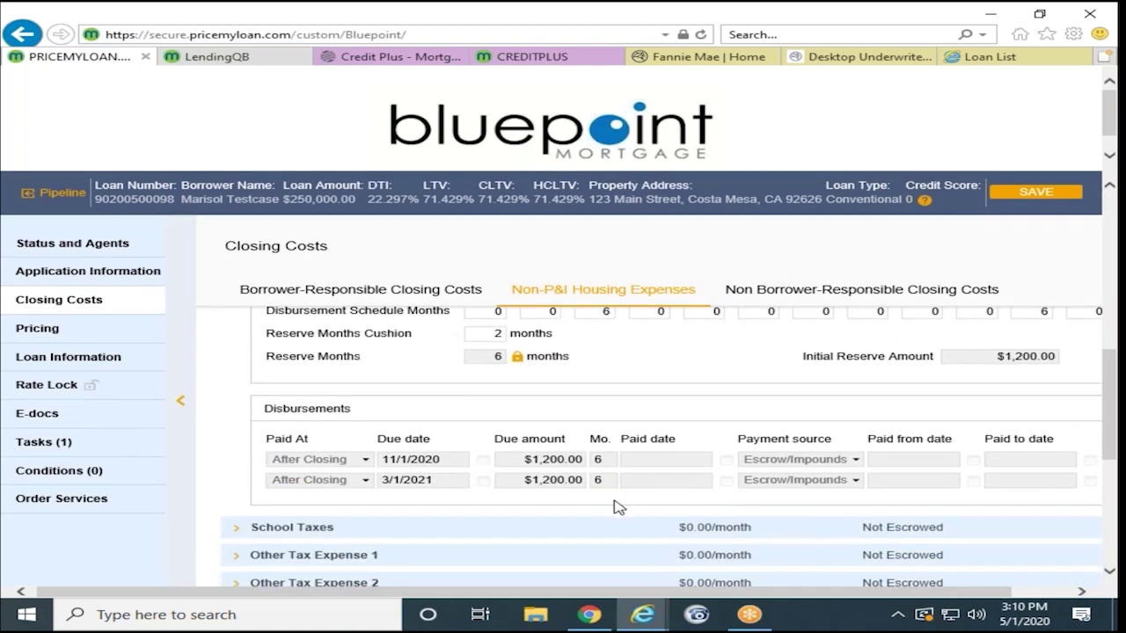
pyautogui.scroll(-1, 613, 505)
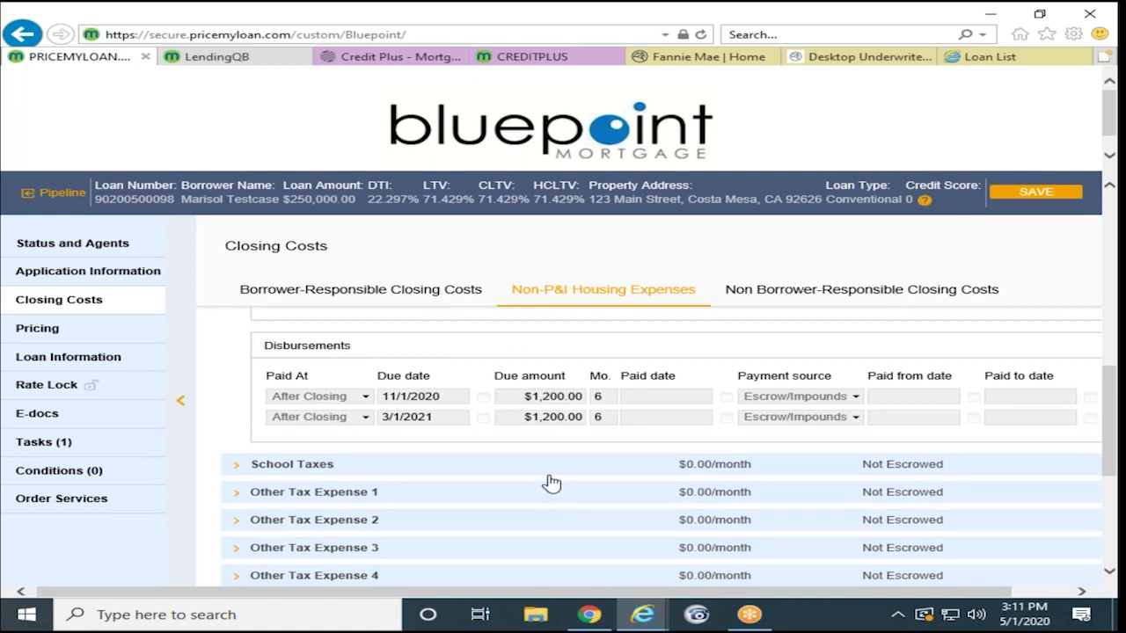
pyautogui.scroll(-1, 506, 480)
pyautogui.scroll(-4, 506, 479)
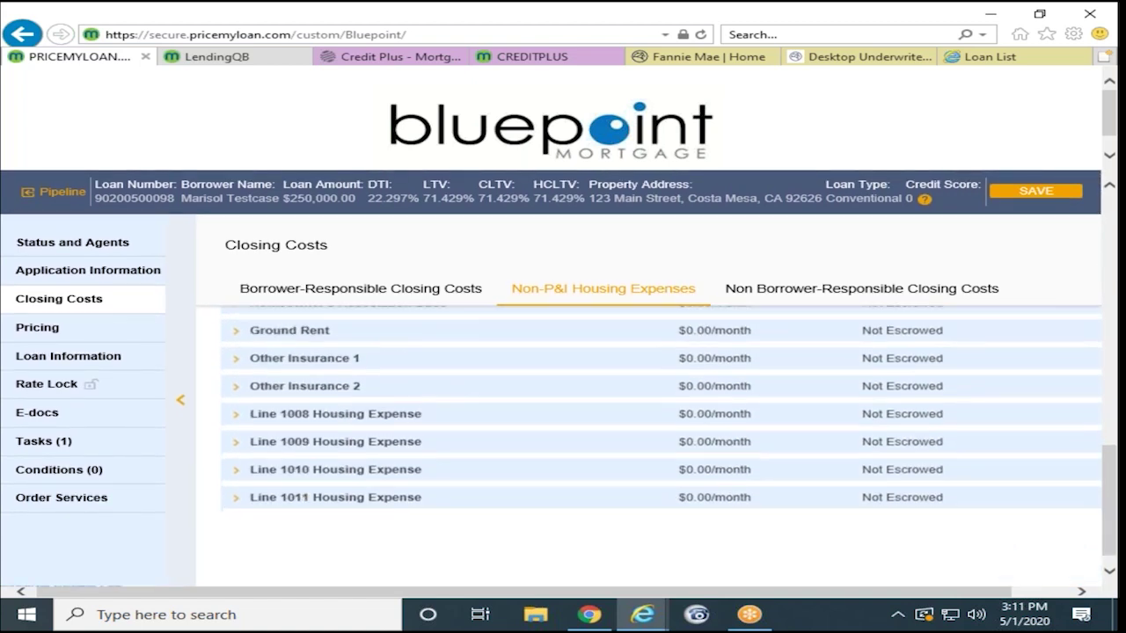
pyautogui.scroll(4, 506, 479)
pyautogui.scroll(4, 495, 478)
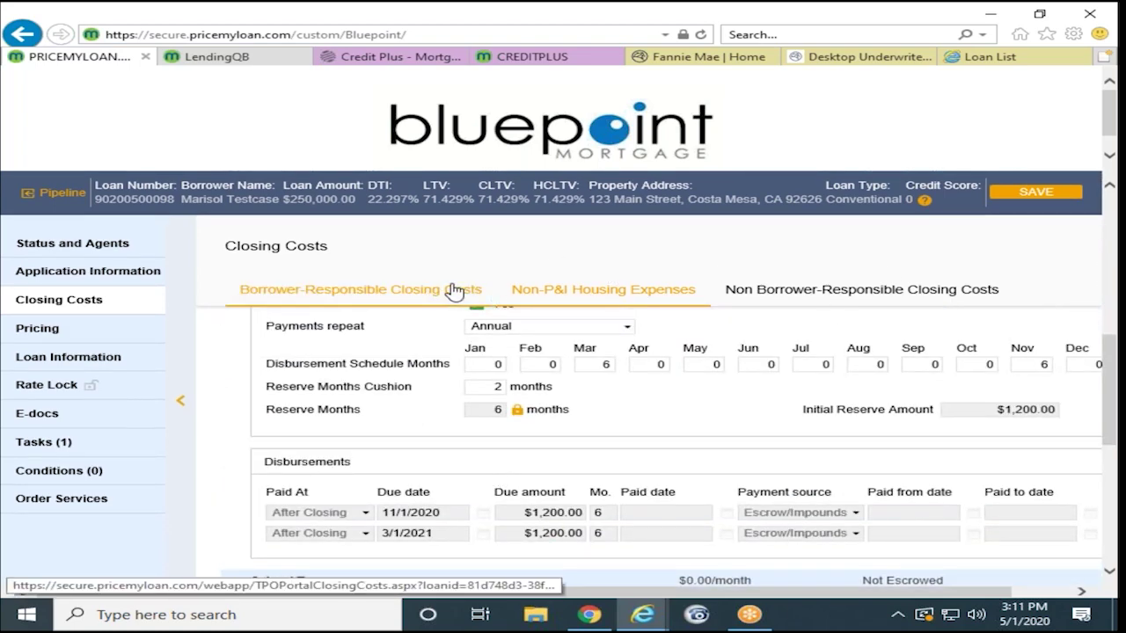
# Step: Save the closing cost changes and enter a Cashout Amount of $1.00
pyautogui.click(1038, 192)
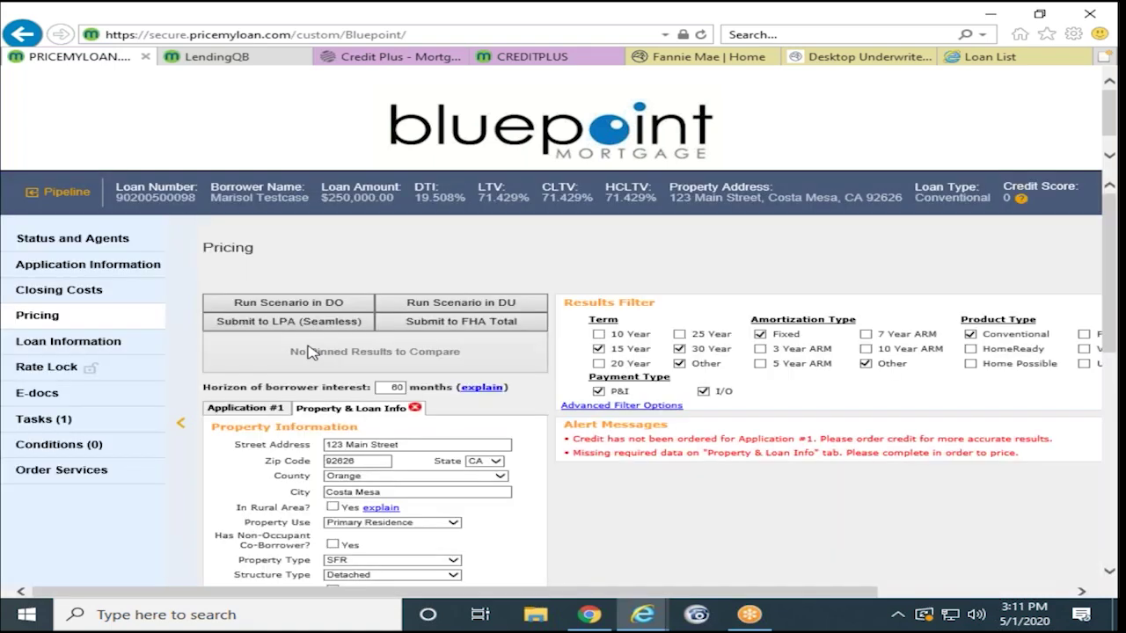
pyautogui.scroll(-1, 309, 352)
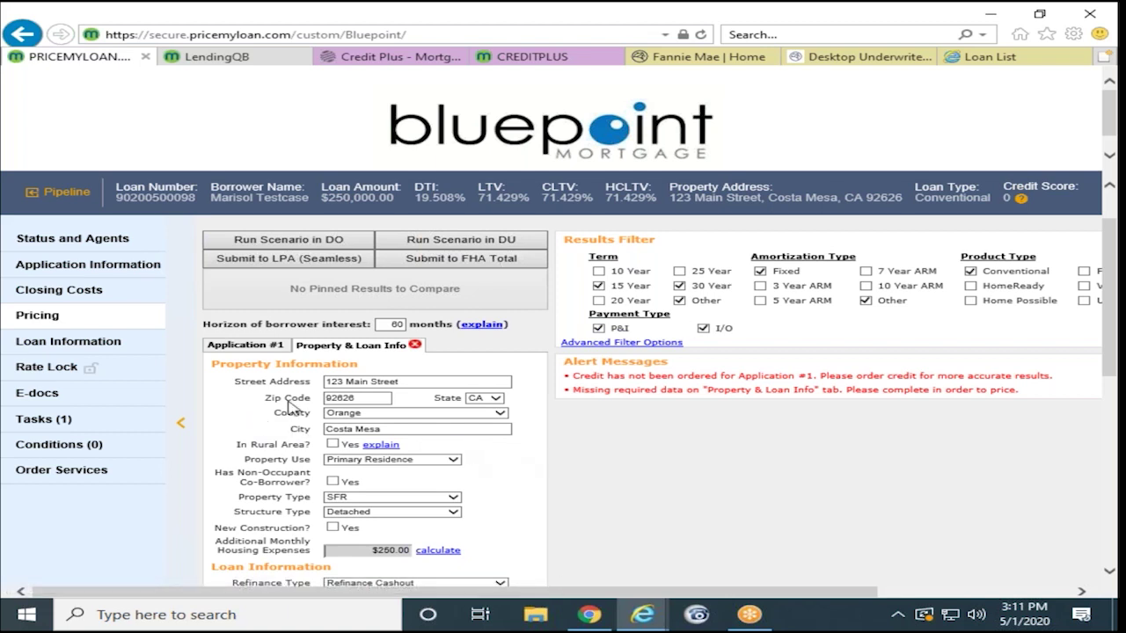
pyautogui.scroll(-3, 280, 407)
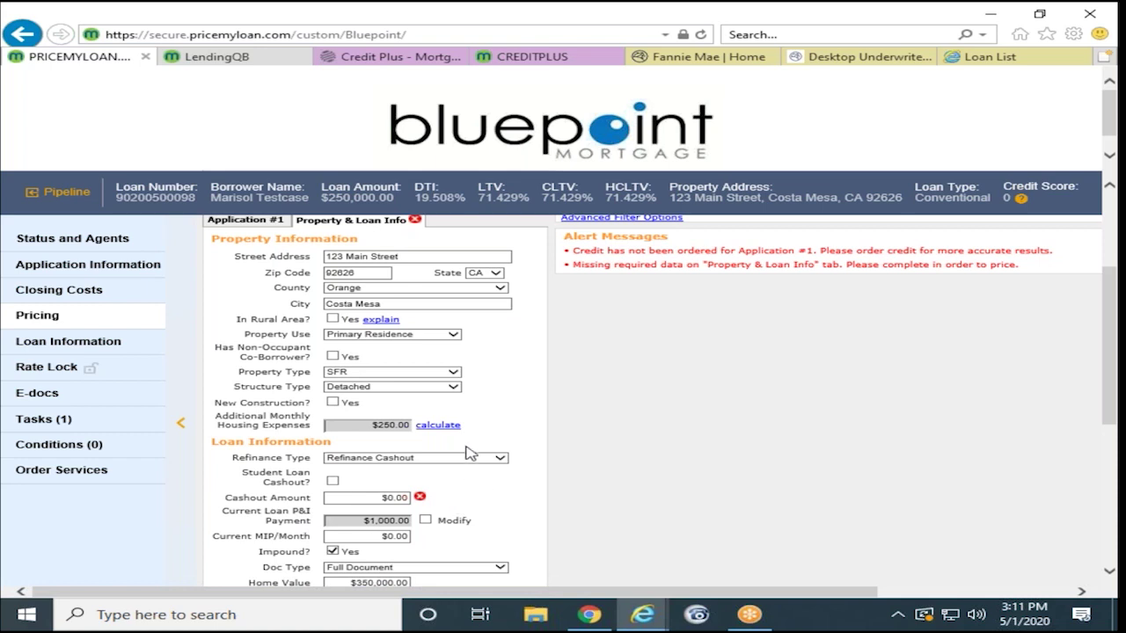
pyautogui.click(387, 497)
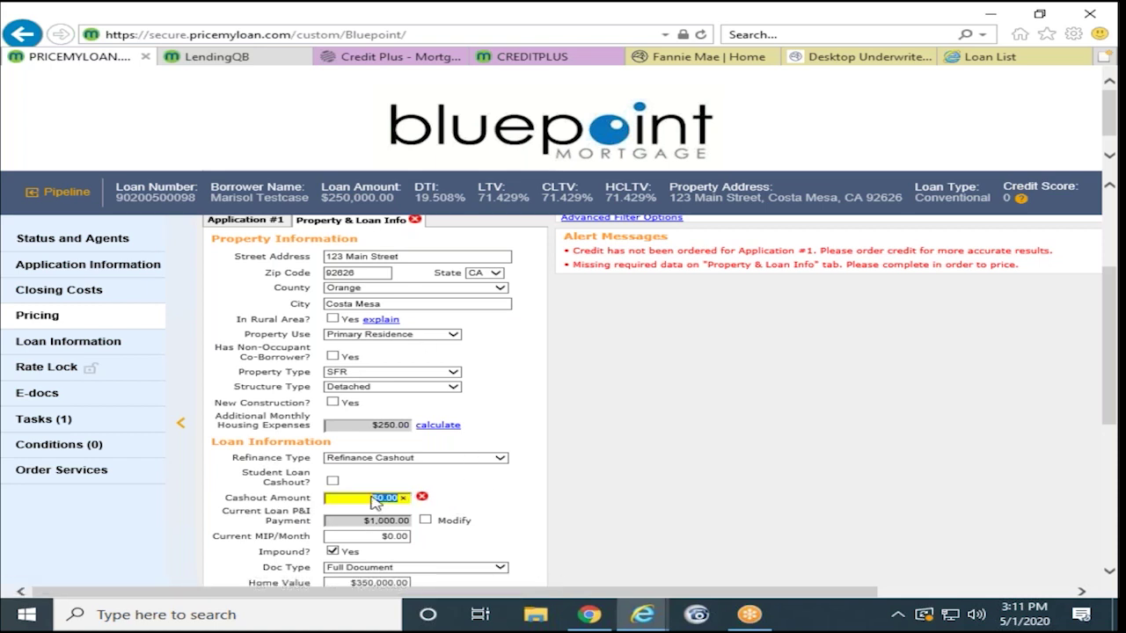
pyautogui.write('1')
pyautogui.click(503, 496)
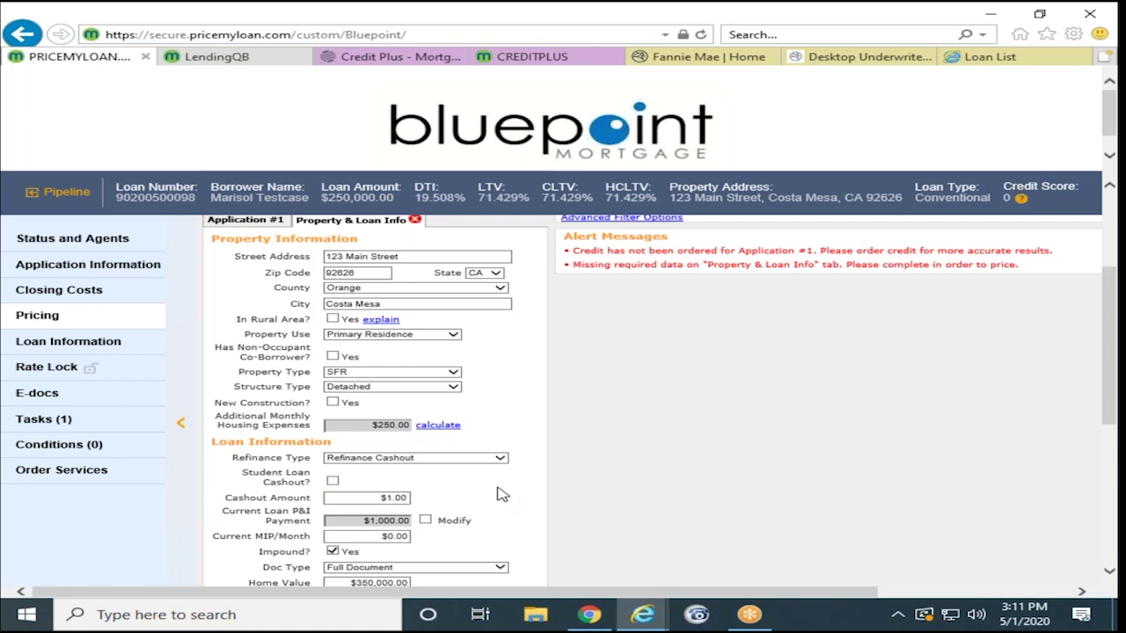
# Step: Set Is Debt Consolidation? to Yes
pyautogui.scroll(-5, 503, 495)
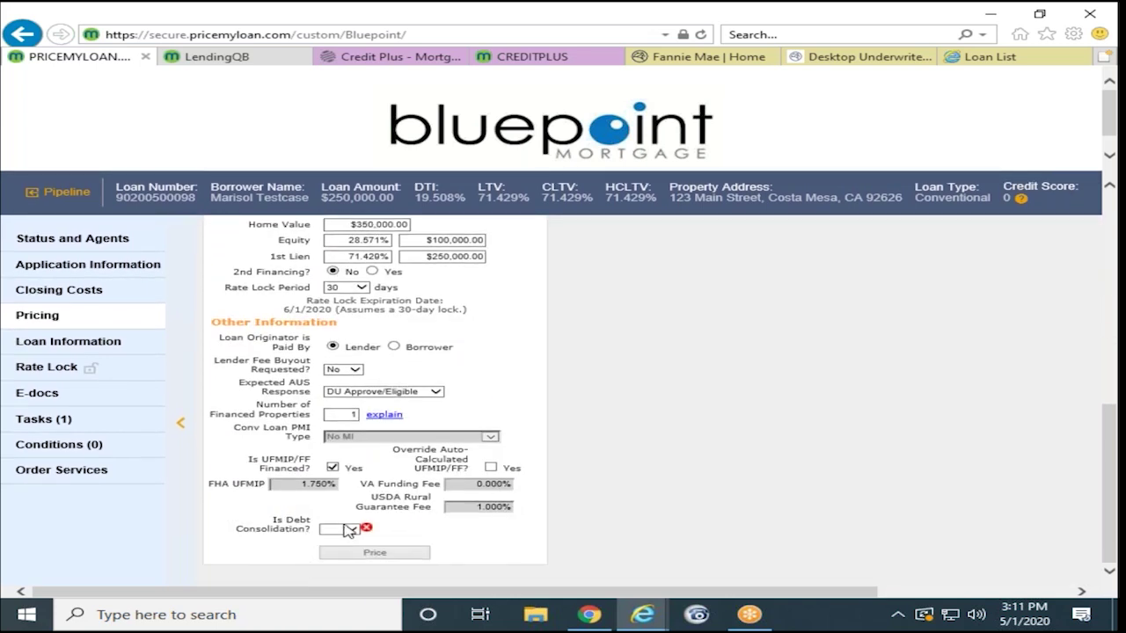
pyautogui.click(349, 534)
pyautogui.click(337, 548)
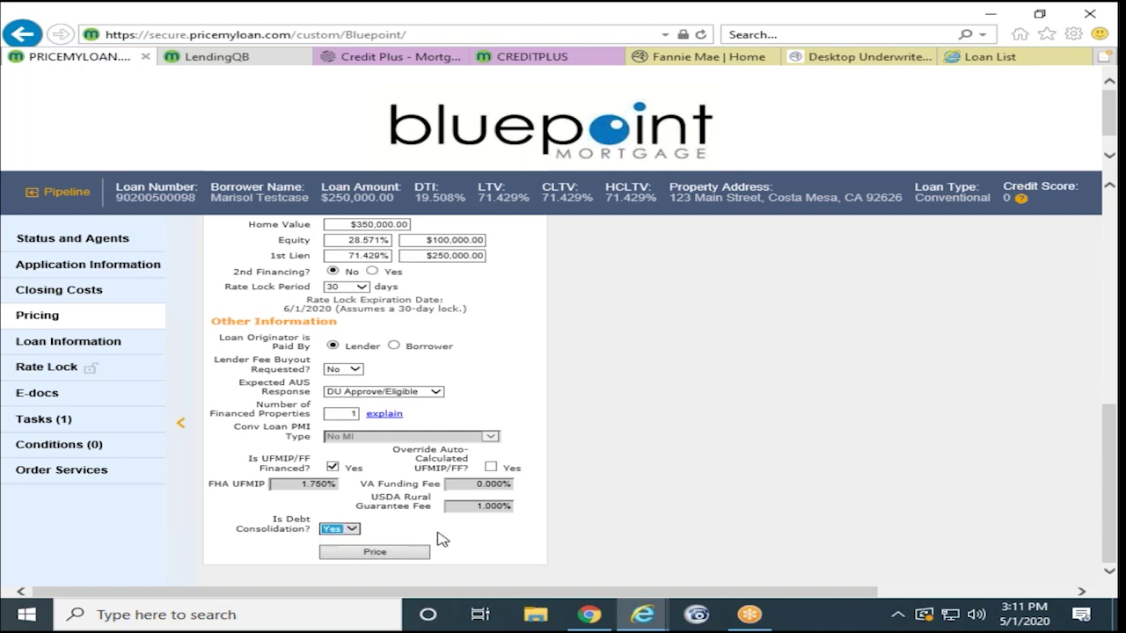
pyautogui.scroll(6, 442, 539)
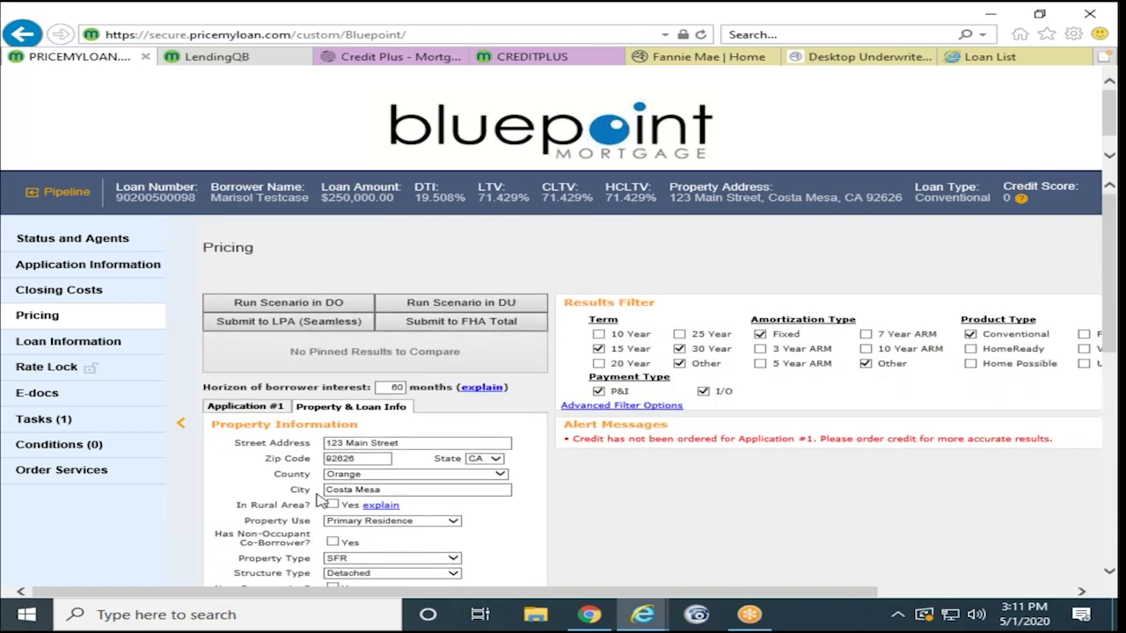
# Step: Open the Application #1 details and scroll to the credit section
pyautogui.click(248, 407)
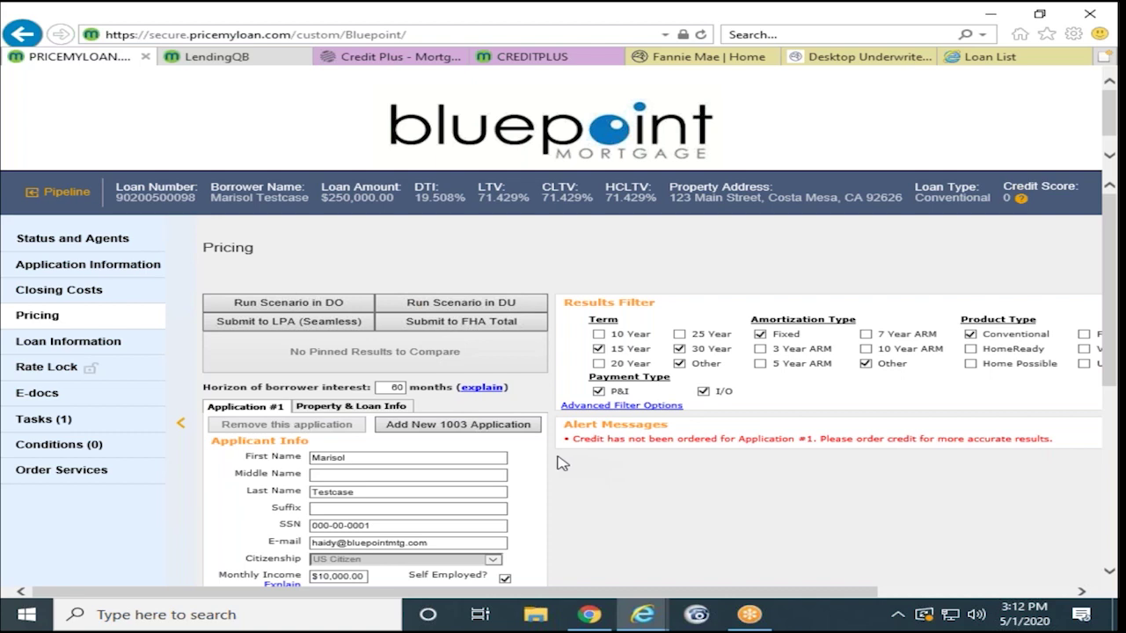
pyautogui.scroll(-1, 558, 464)
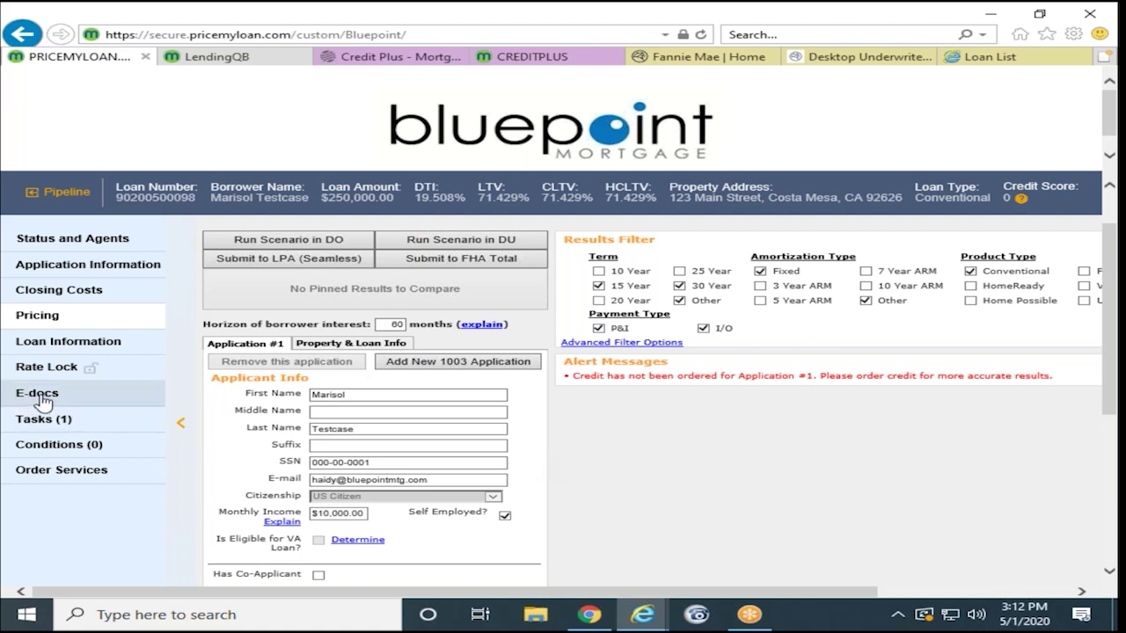
pyautogui.scroll(-3, 610, 487)
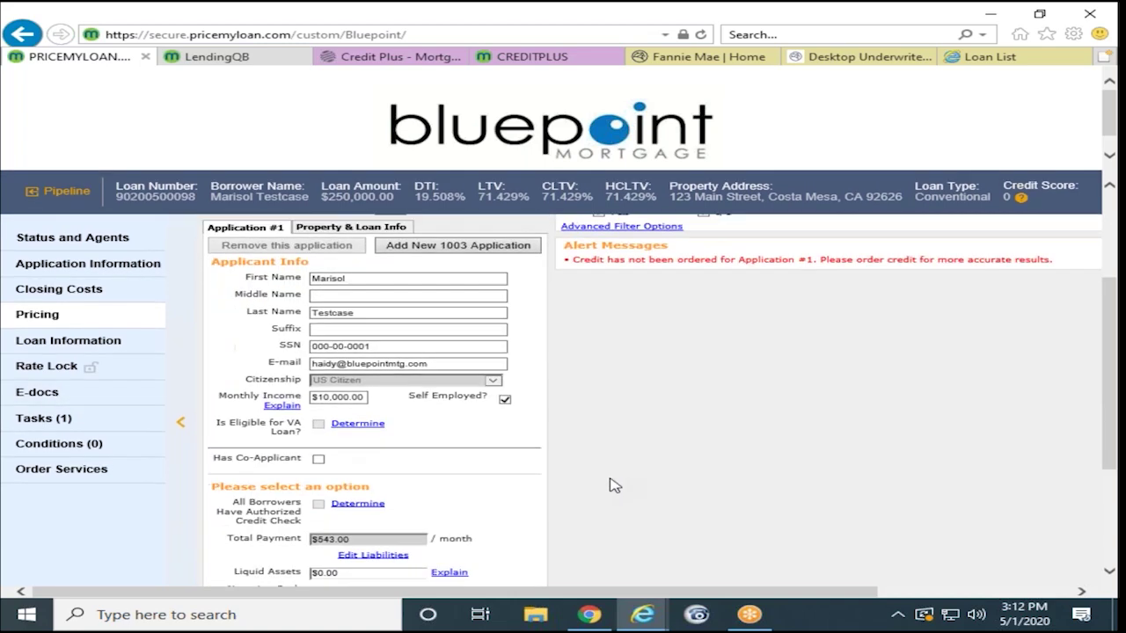
pyautogui.scroll(-1, 607, 489)
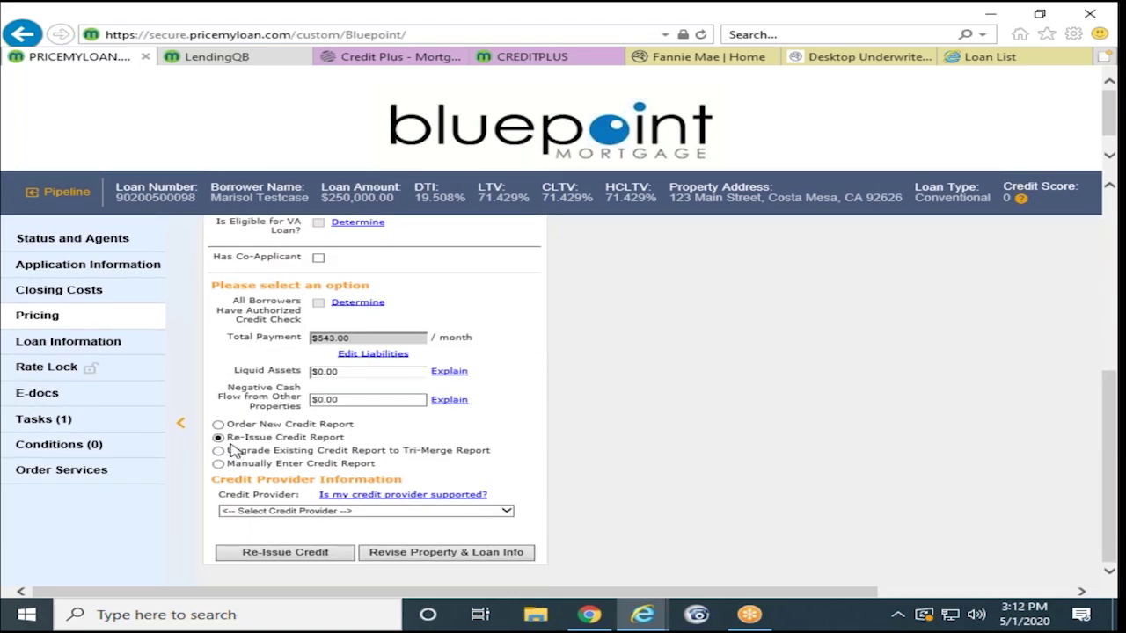
# Step: Choose CREDIT PLUS as the credit provider and start a credit re-issue
pyautogui.click(325, 511)
pyautogui.write('cr')
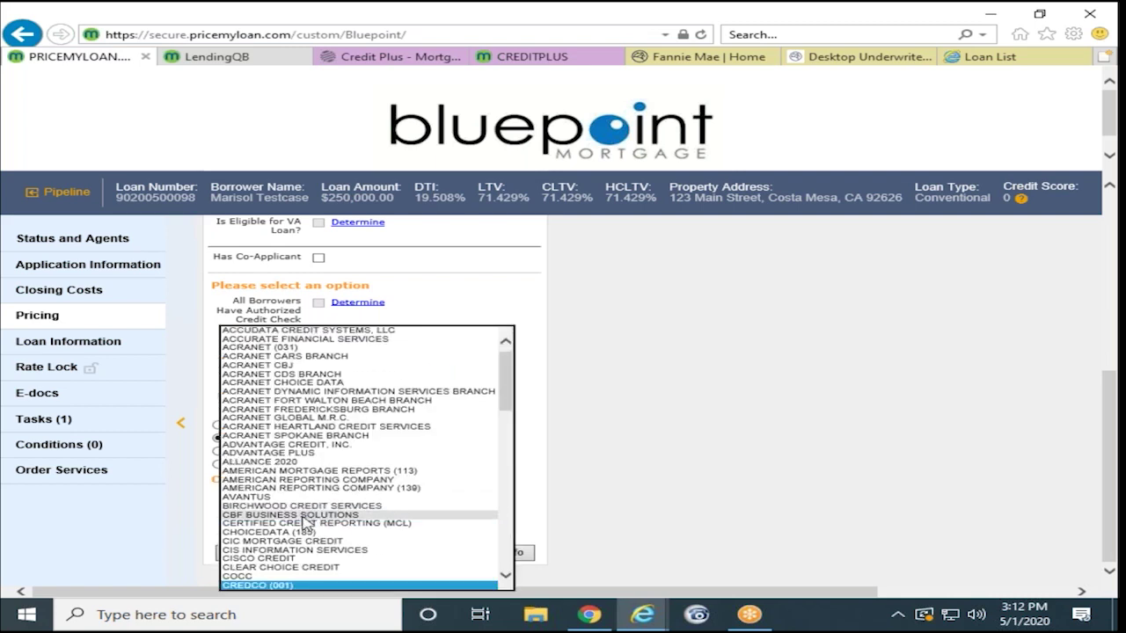
pyautogui.scroll(-2, 308, 523)
pyautogui.scroll(-2, 306, 522)
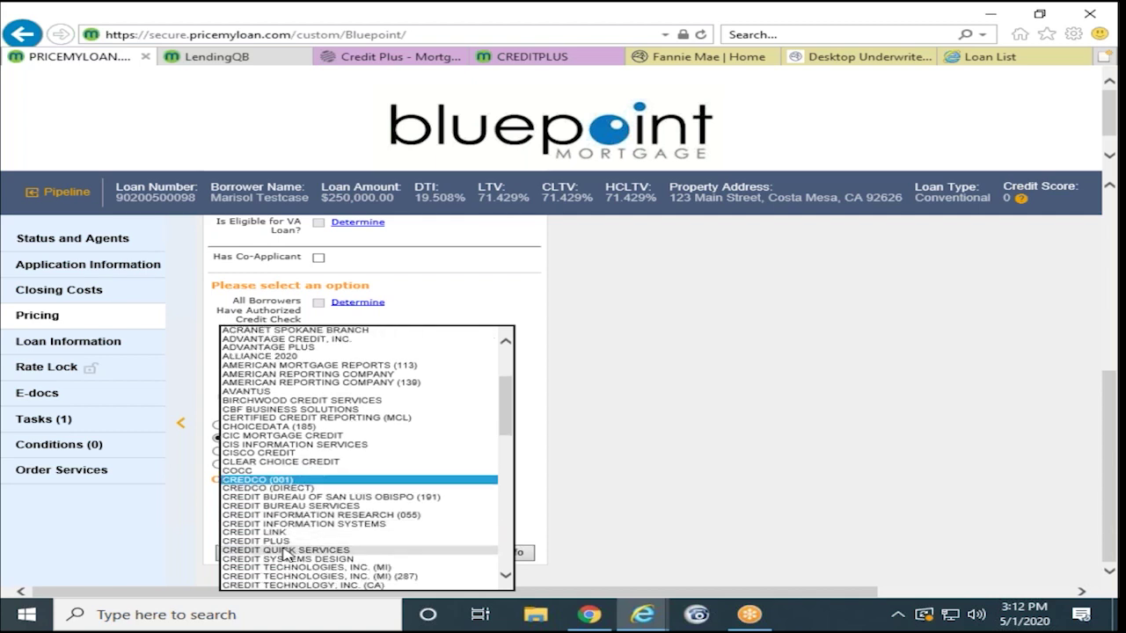
pyautogui.click(303, 541)
pyautogui.click(595, 513)
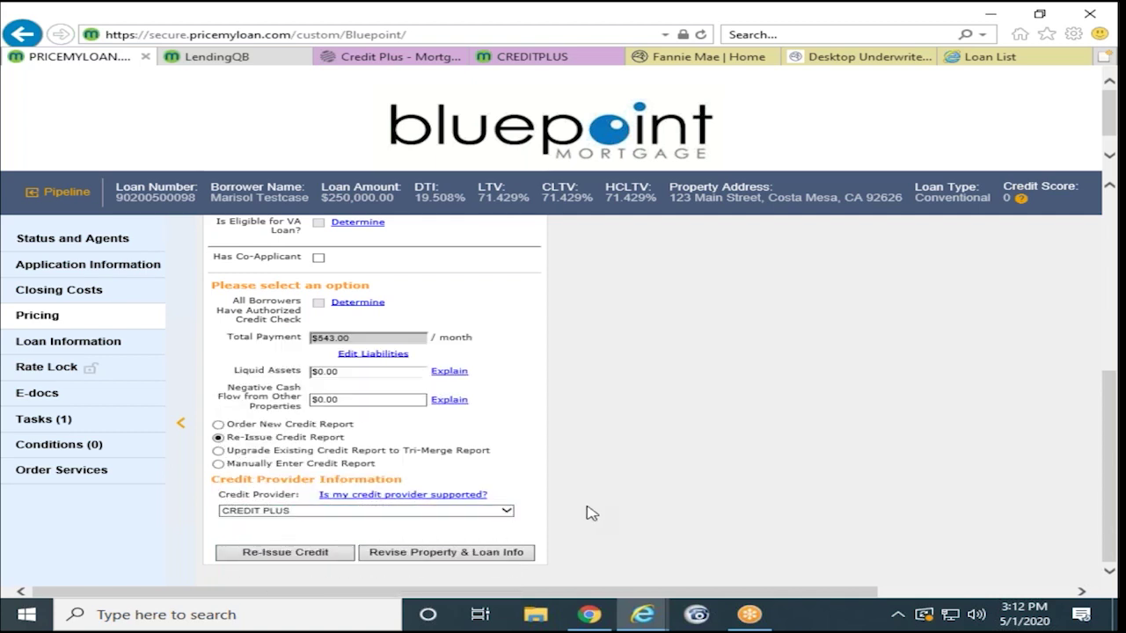
pyautogui.click(310, 556)
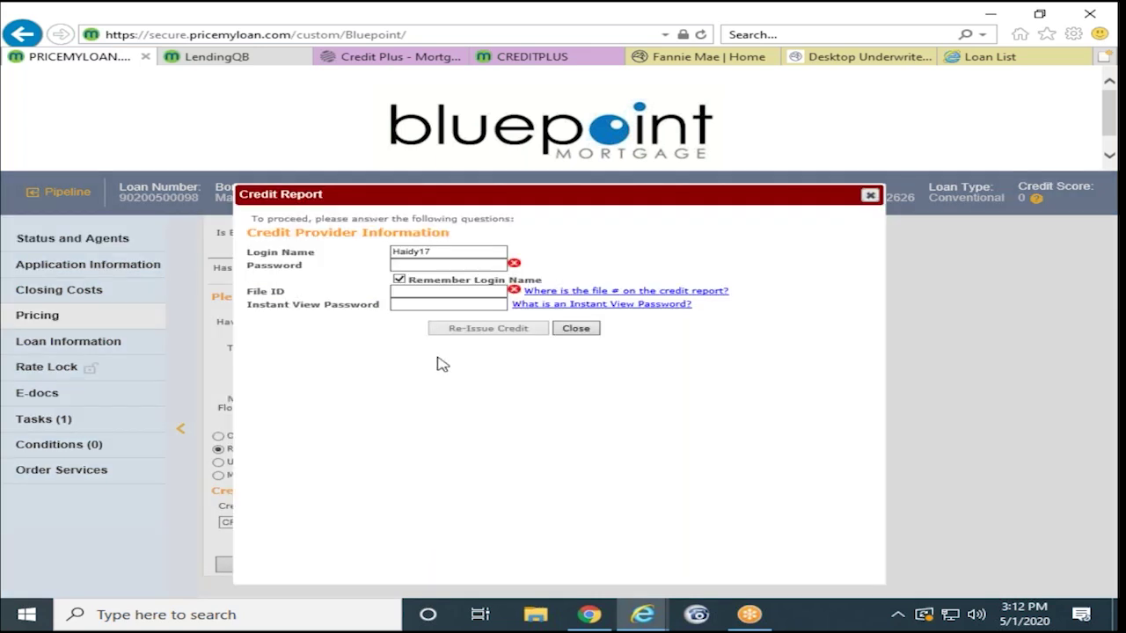
# Step: Enter the credit provider account password
pyautogui.click(418, 266)
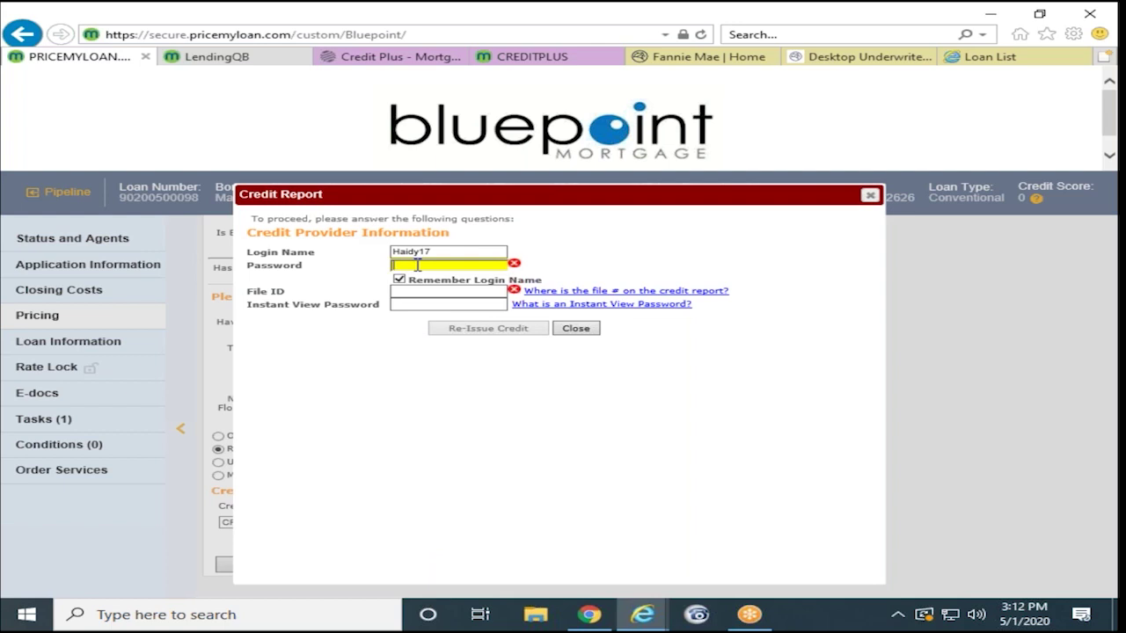
pyautogui.write('H')
pyautogui.press('BackSpace')
pyautogui.write('••••••••')
# Step: Enter the credit report file ID and submit the re-issue request
pyautogui.click(436, 290)
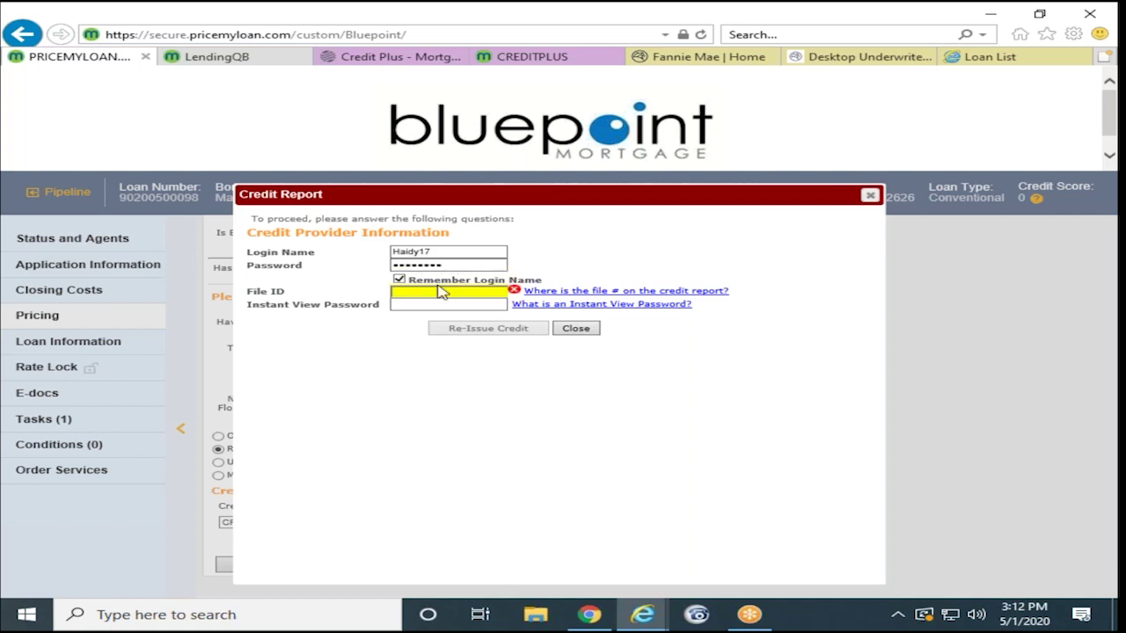
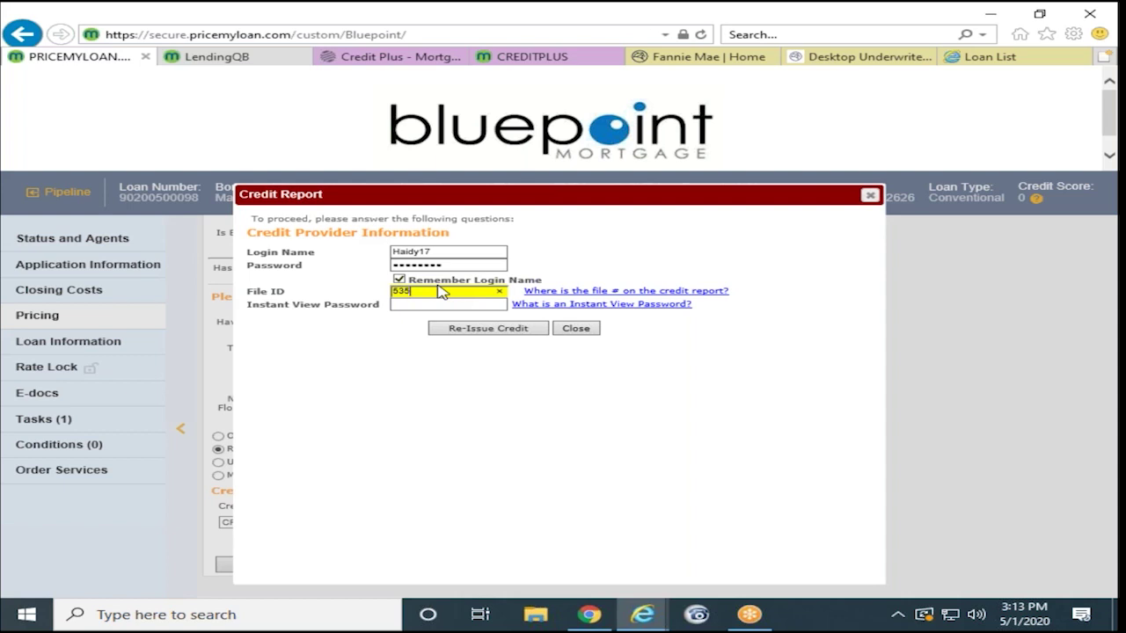
pyautogui.click(387, 348)
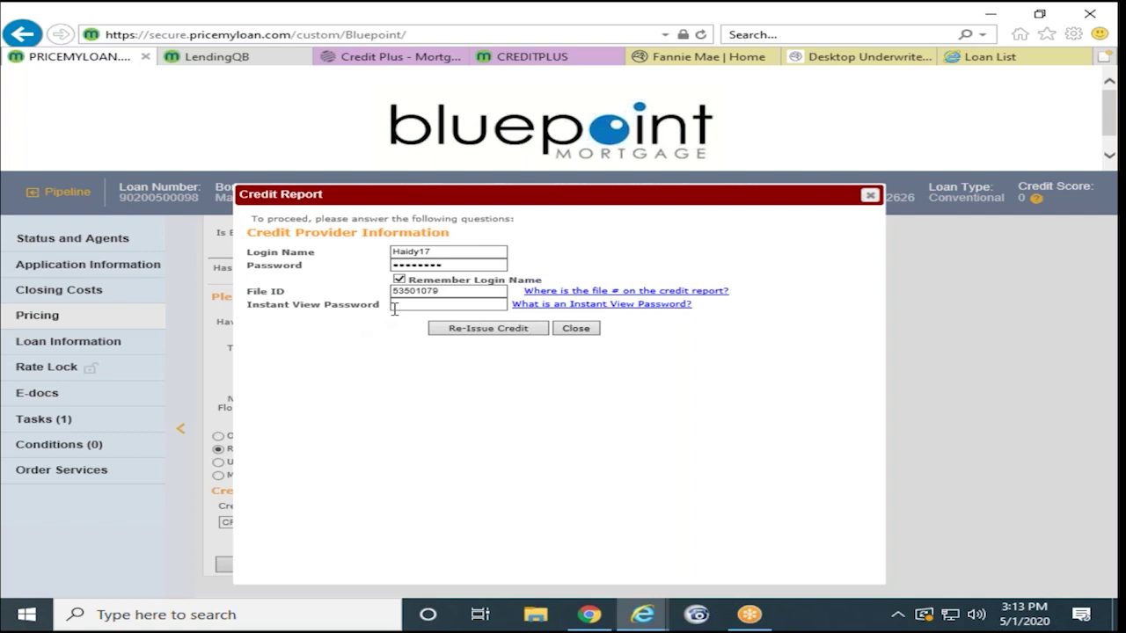
pyautogui.click(452, 333)
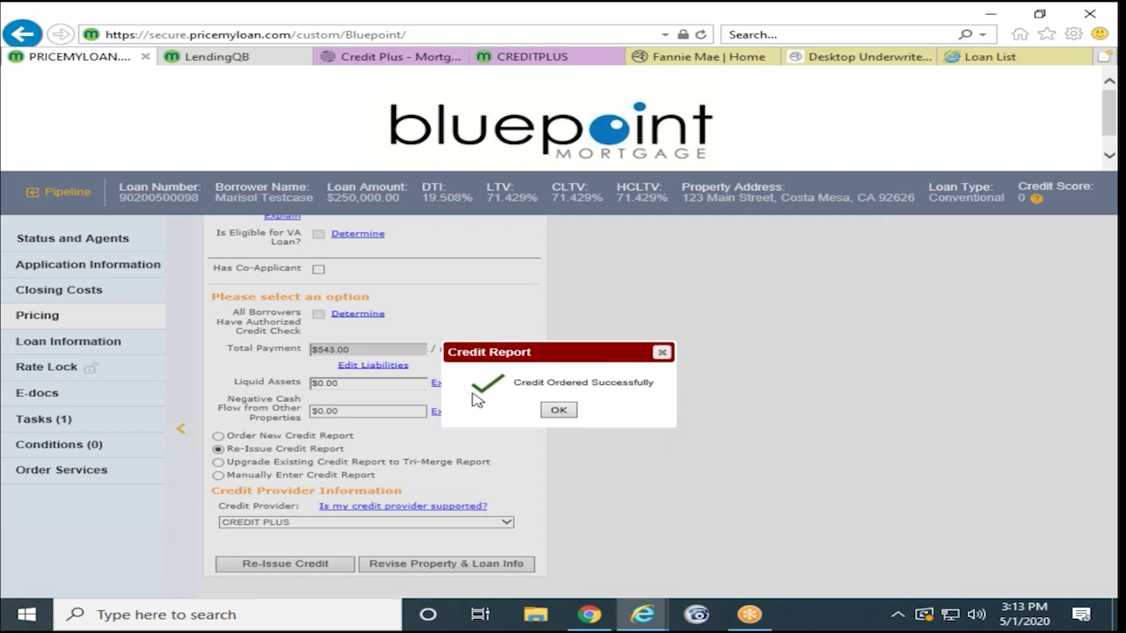
# Step: Dismiss the credit-ordered confirmation, note the no-mortgage-liability warning, and return to Application Information
pyautogui.click(559, 411)
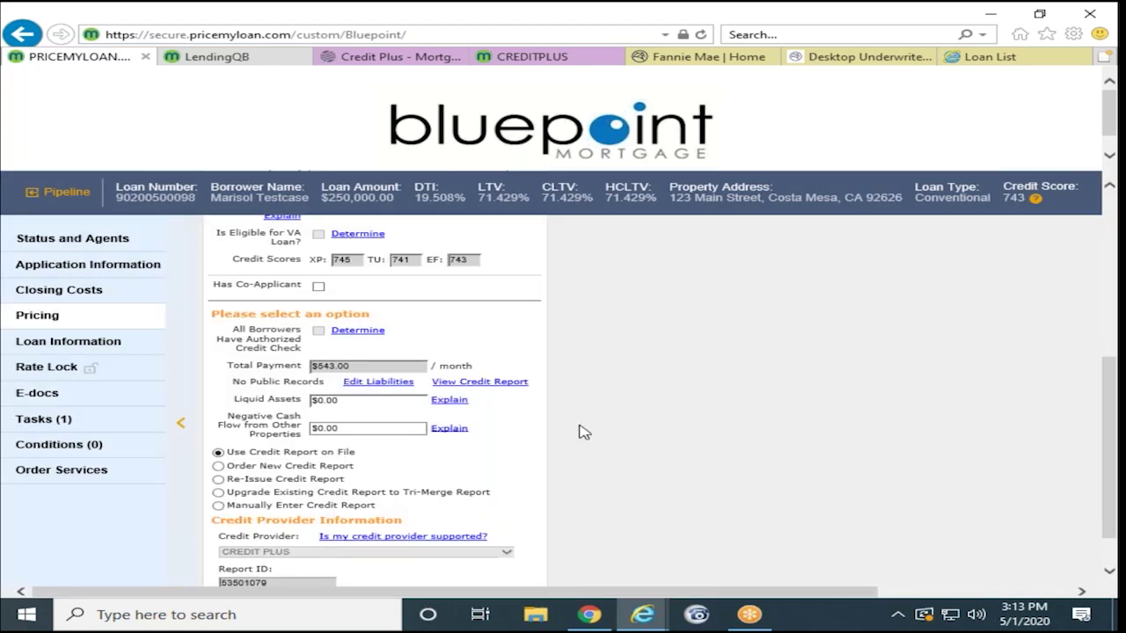
pyautogui.scroll(5, 568, 433)
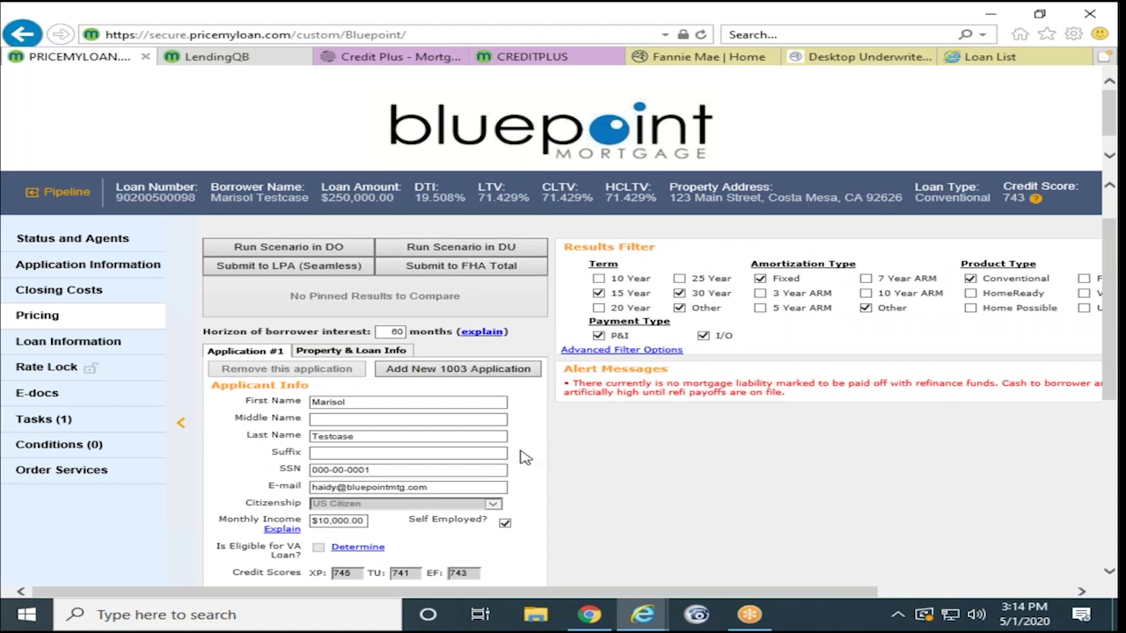
pyautogui.moveTo(570, 387); pyautogui.dragTo(794, 393)
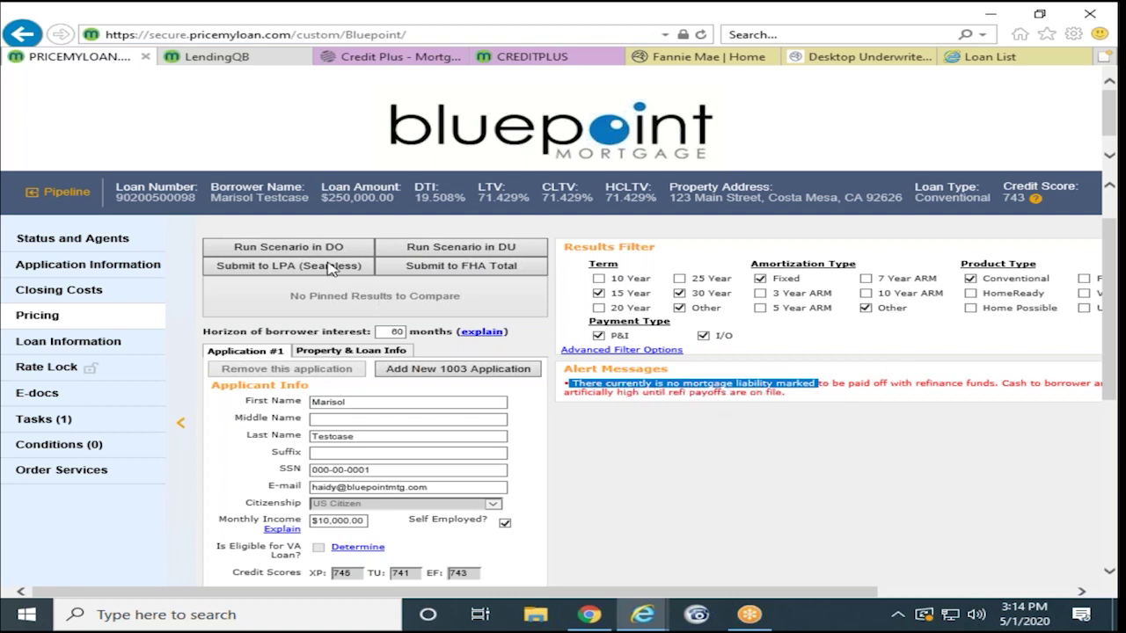
pyautogui.click(76, 274)
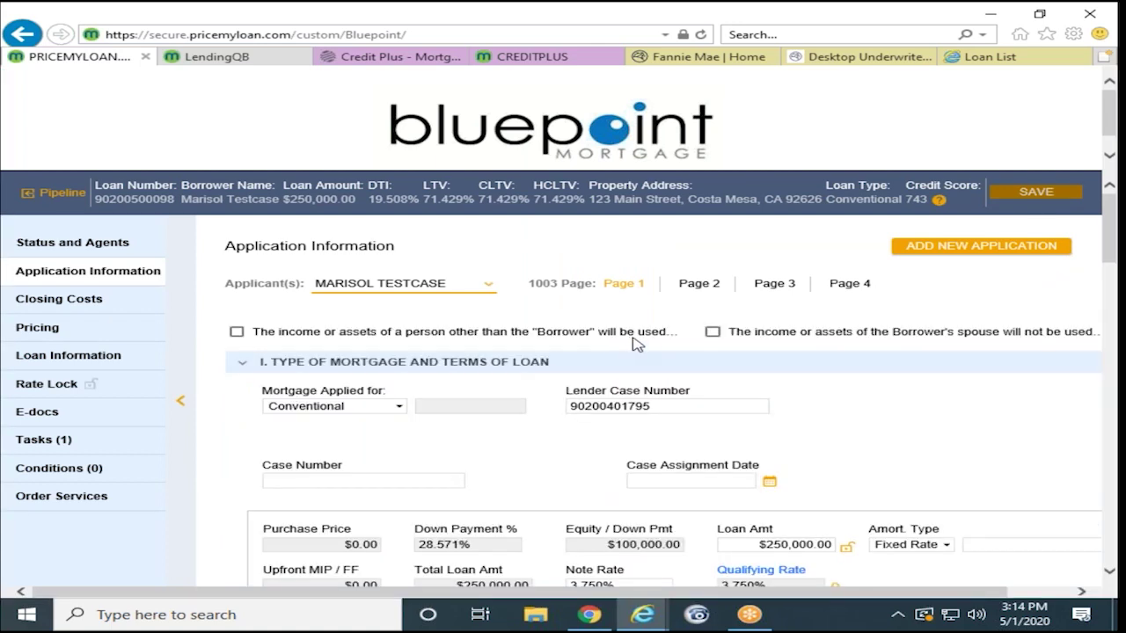
# Step: On application Page 2, add a new Mortgage liability with lender company 'Bank'
pyautogui.click(701, 290)
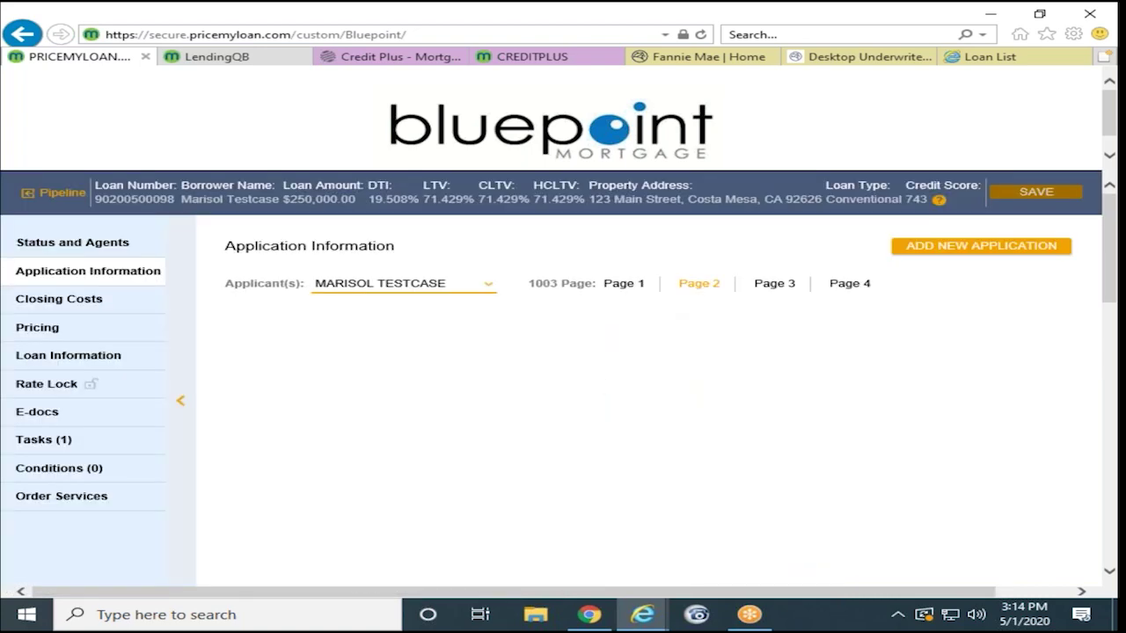
pyautogui.scroll(-10, 568, 428)
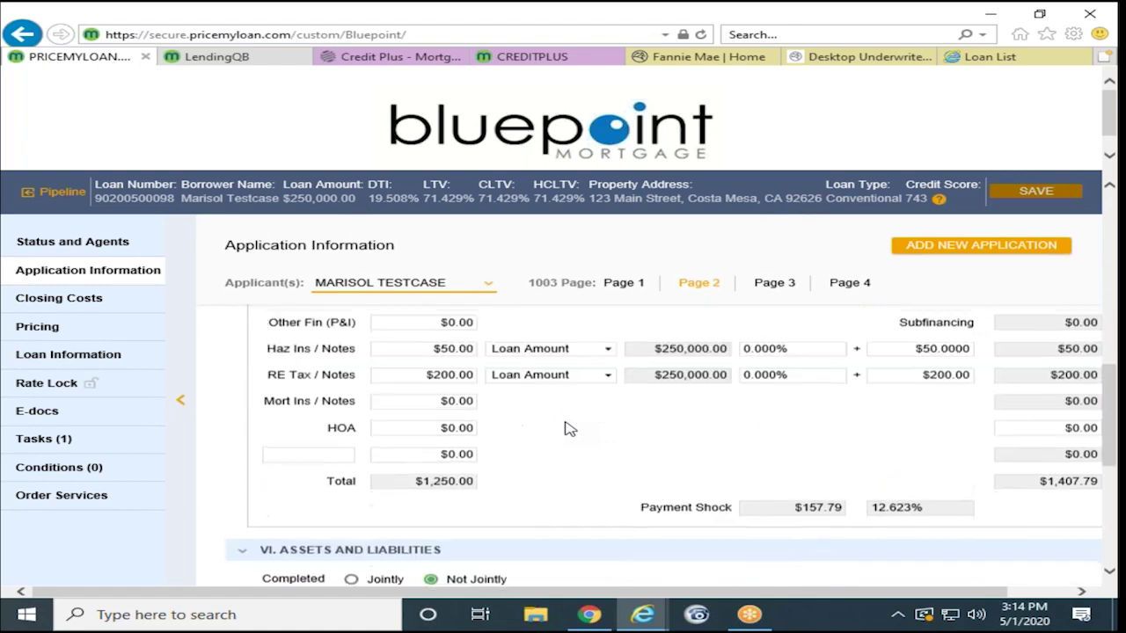
pyautogui.scroll(-2, 563, 431)
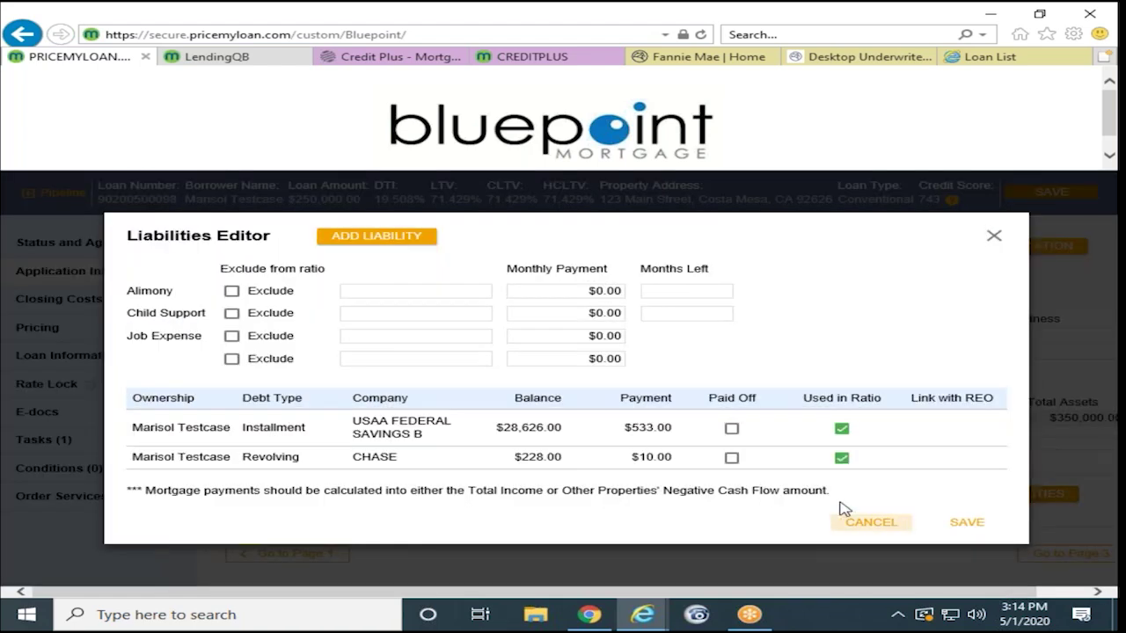
pyautogui.click(354, 237)
pyautogui.click(540, 287)
pyautogui.click(540, 296)
pyautogui.click(540, 296)
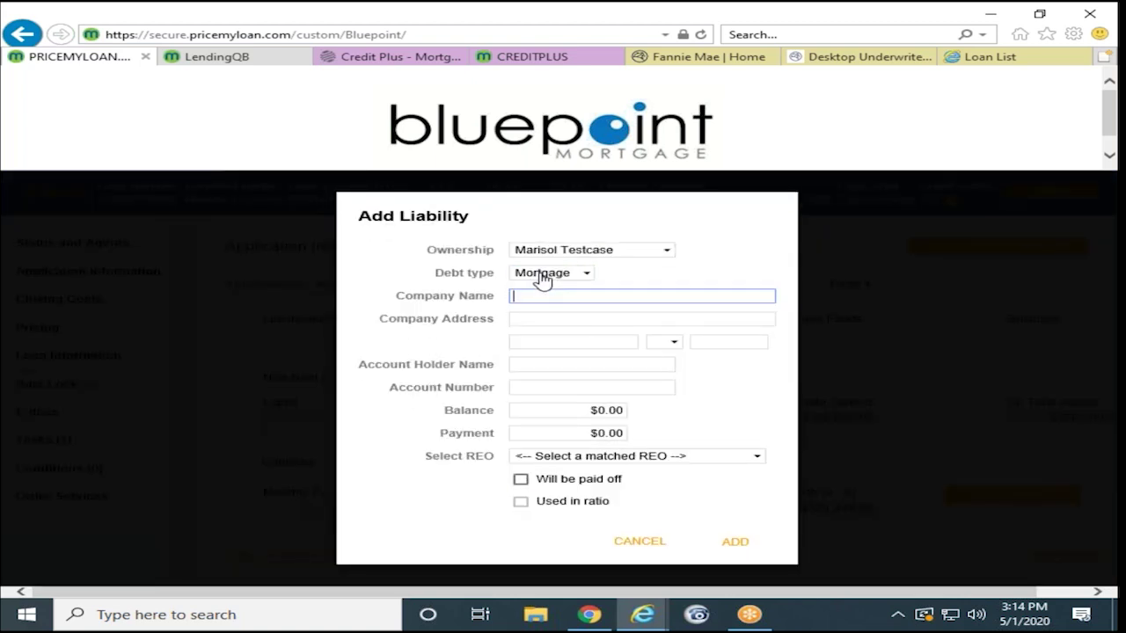
pyautogui.write('Bank')
# Step: Give it a $200,000 balance and $1,000 payment, link it to 123 Main Street, mark it paid off, and save
pyautogui.click(551, 412)
pyautogui.write('200000')
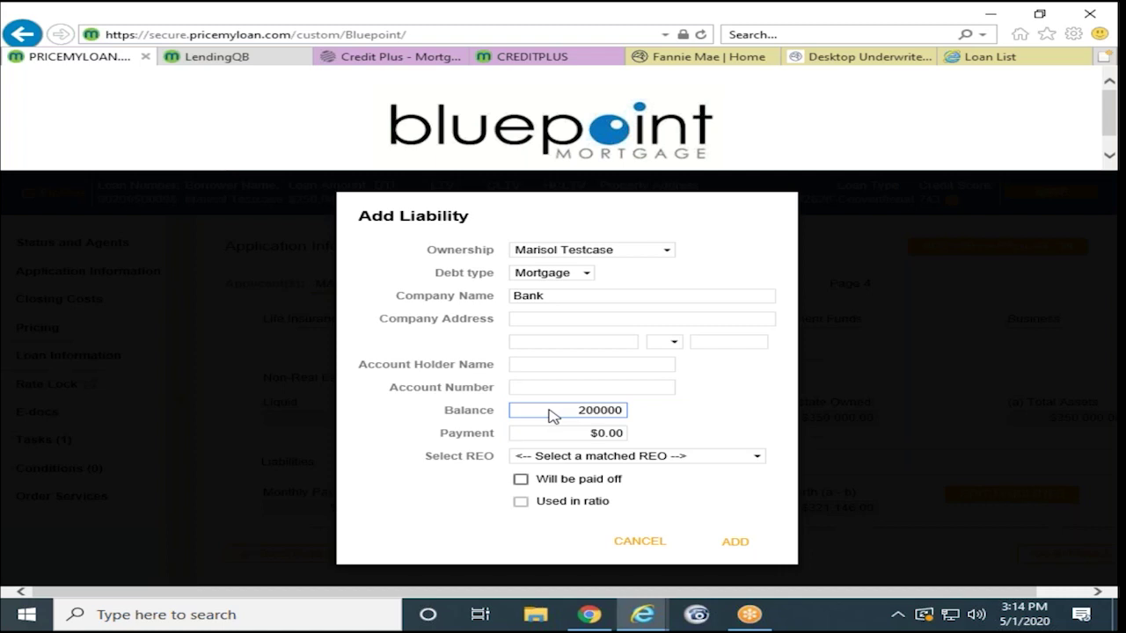
pyautogui.press('Tab')
pyautogui.write('1000')
pyautogui.click(540, 456)
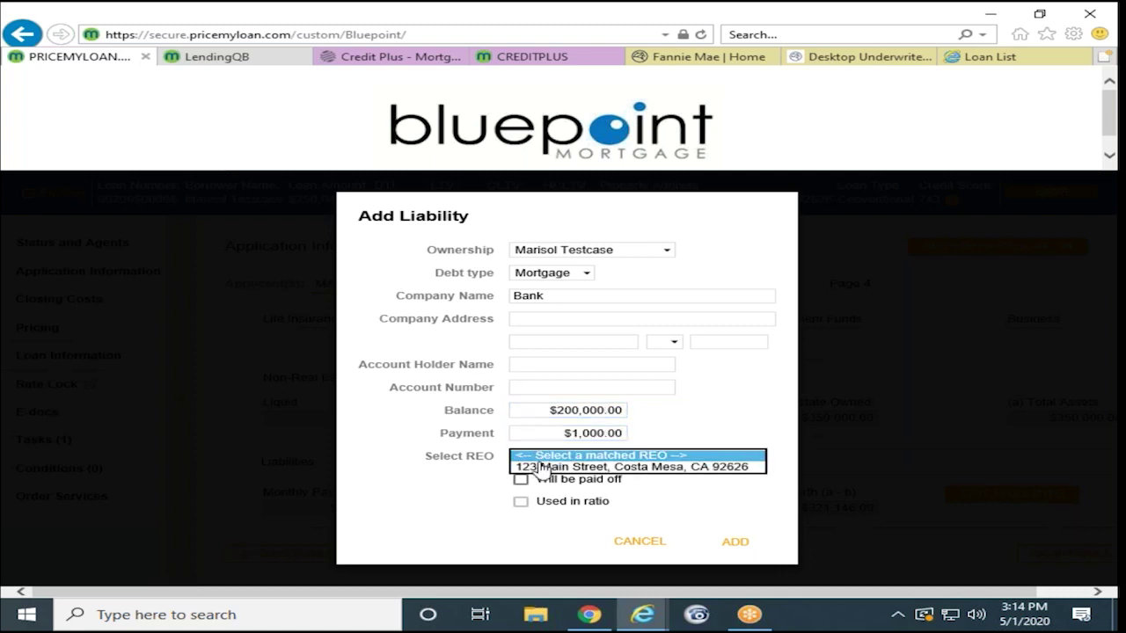
pyautogui.click(541, 467)
pyautogui.click(521, 479)
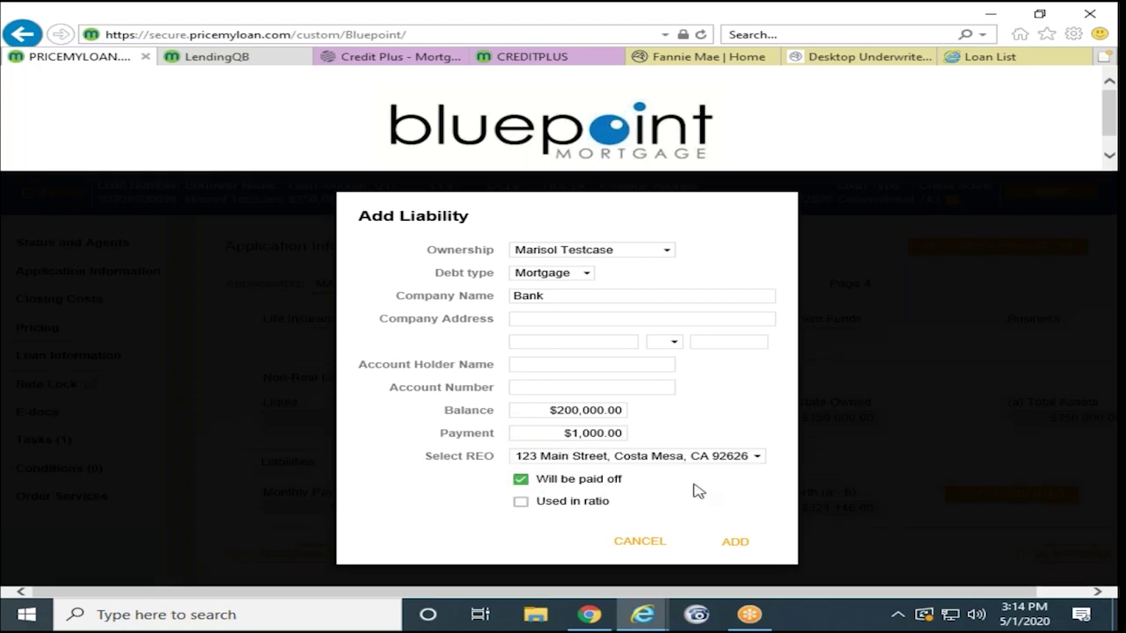
pyautogui.click(736, 541)
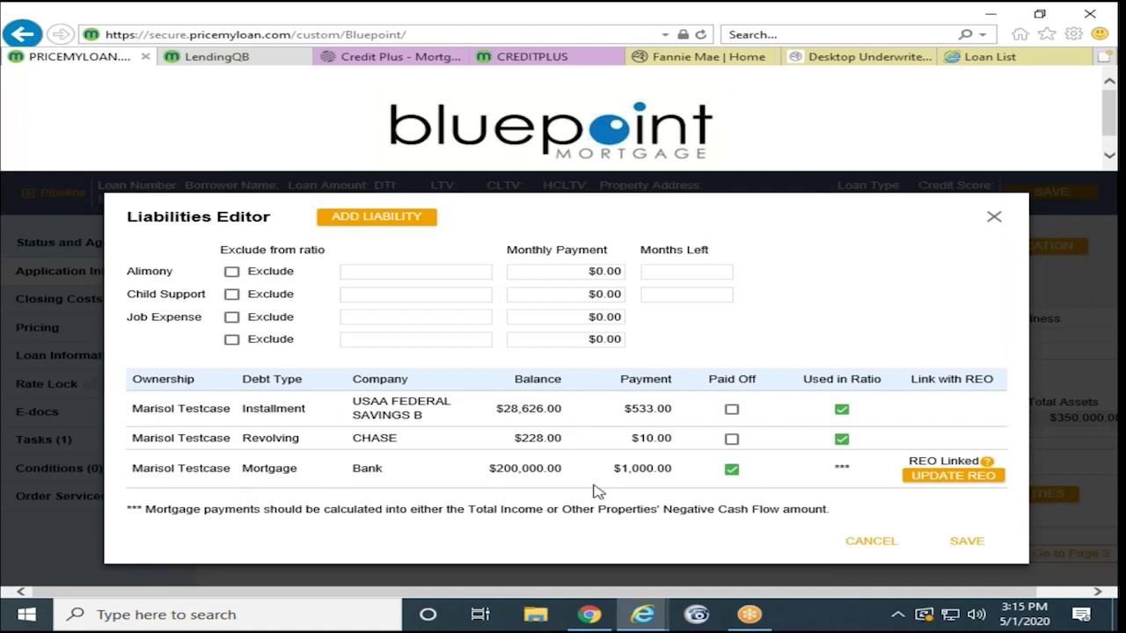
pyautogui.click(963, 544)
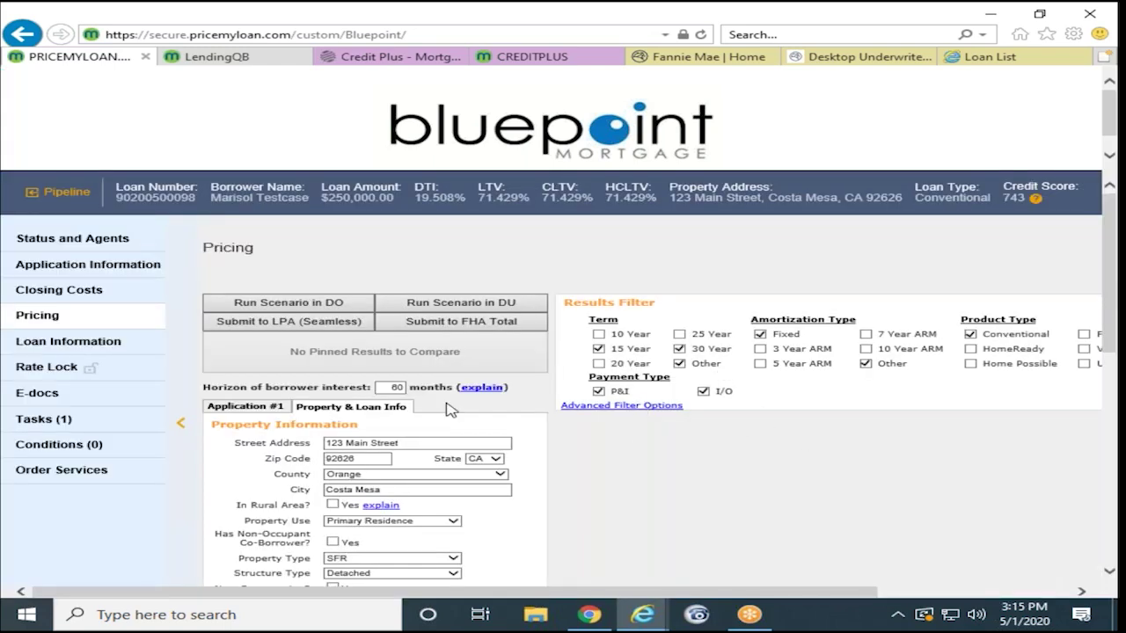
# Step: Start a seamless LPA submission and continue past the successful data audit
pyautogui.scroll(-1, 299, 354)
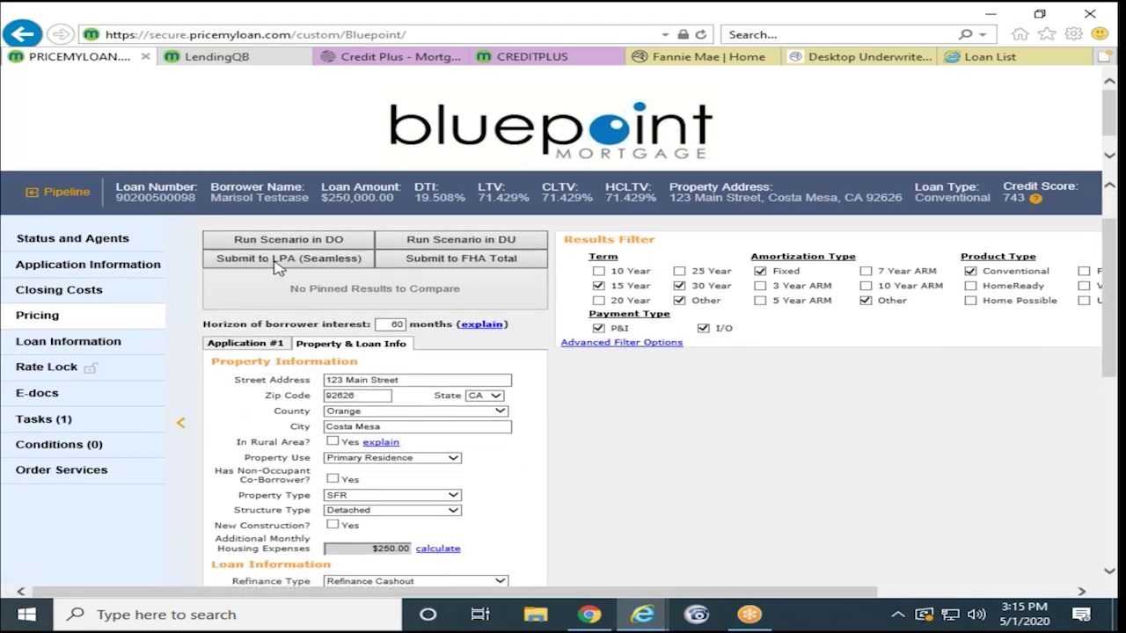
pyautogui.click(277, 264)
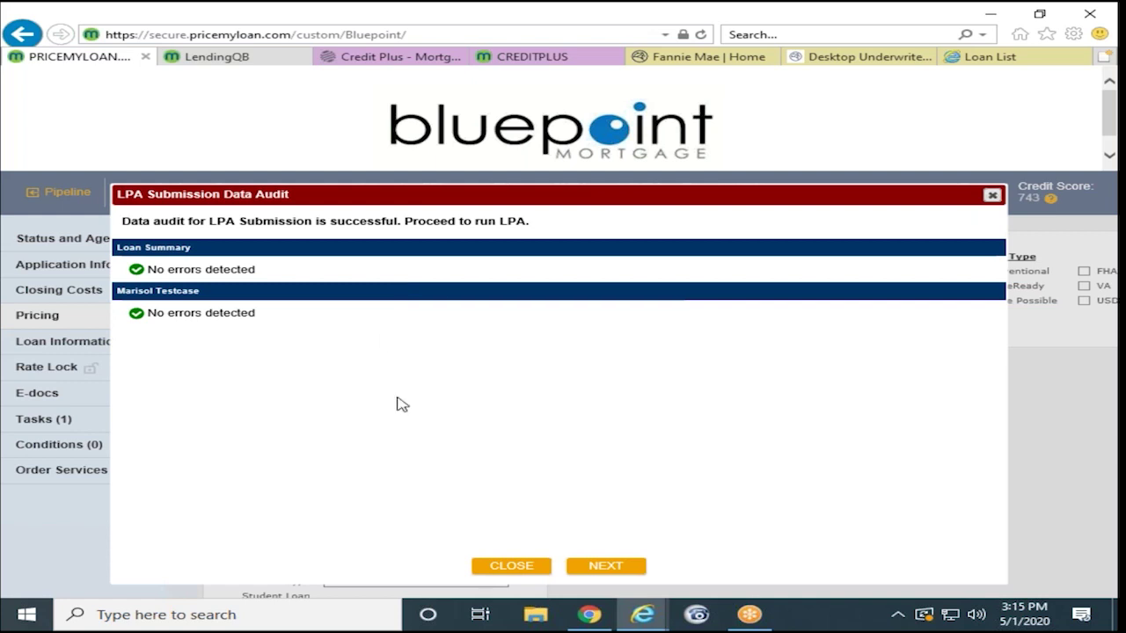
pyautogui.click(598, 569)
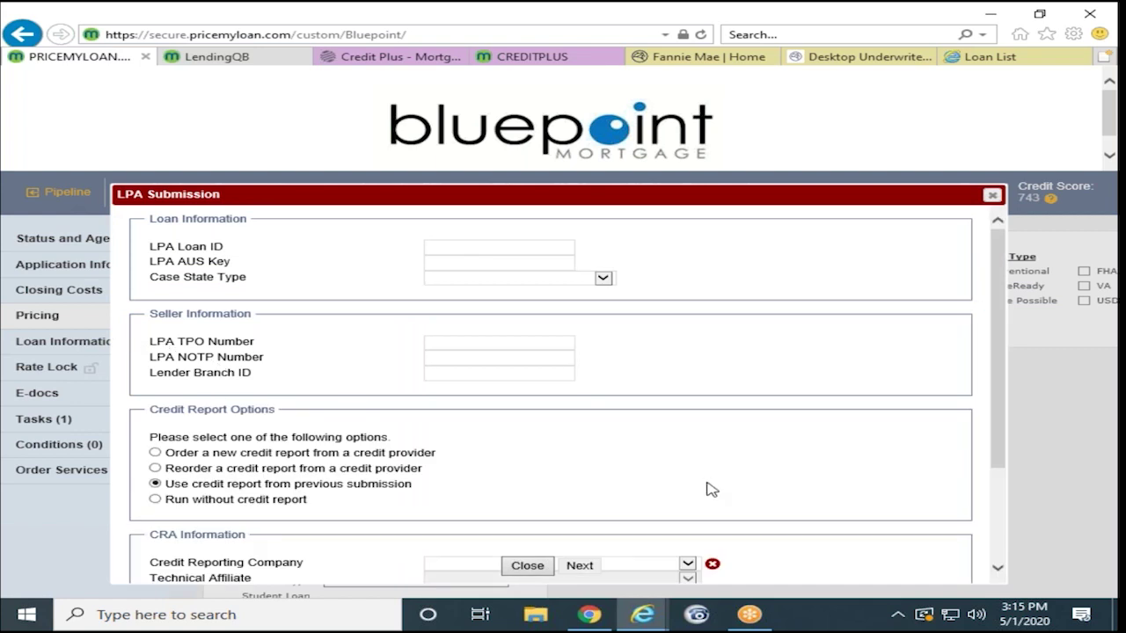
# Step: Choose Equifax Mortgage Solutions and technical affiliate Credit Plus, Inc., then submit to LPA
pyautogui.scroll(-2, 709, 489)
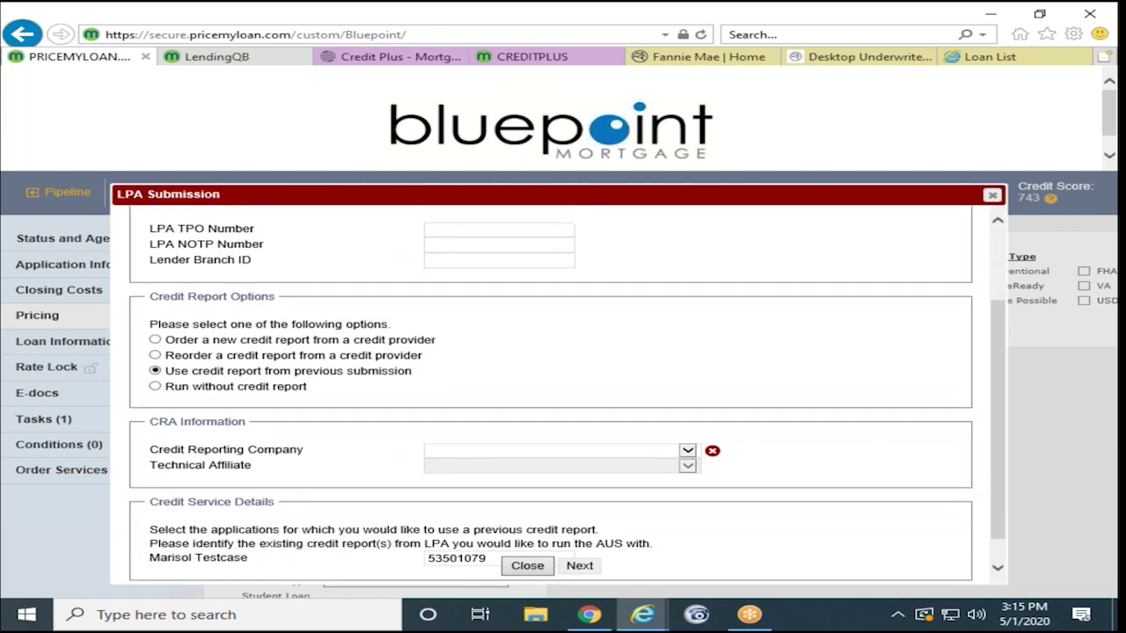
pyautogui.click(685, 452)
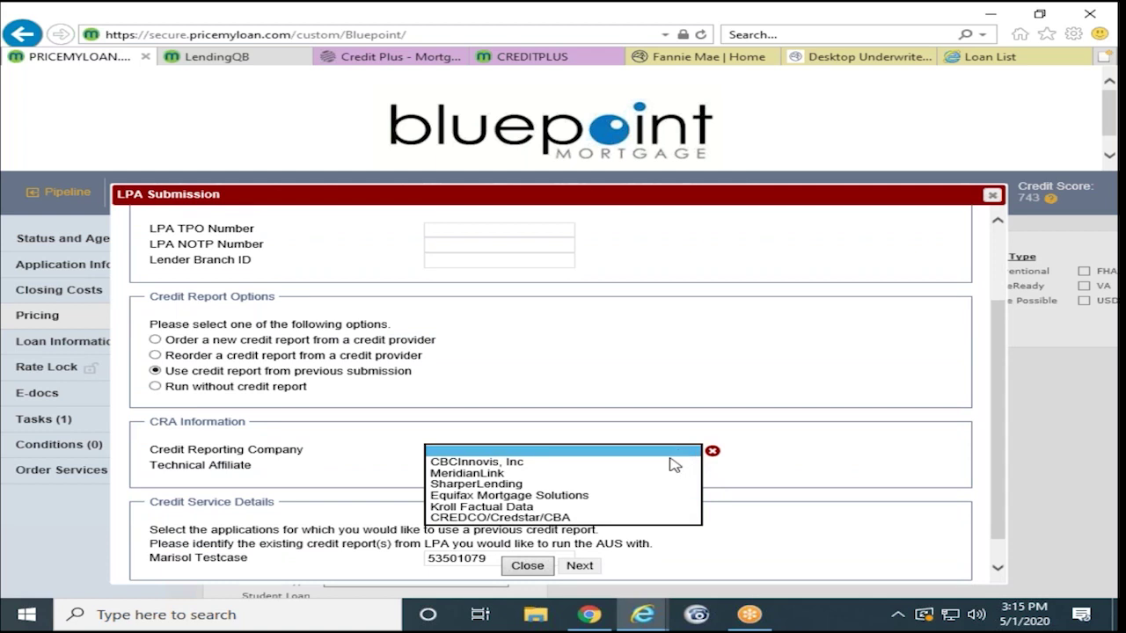
pyautogui.click(642, 498)
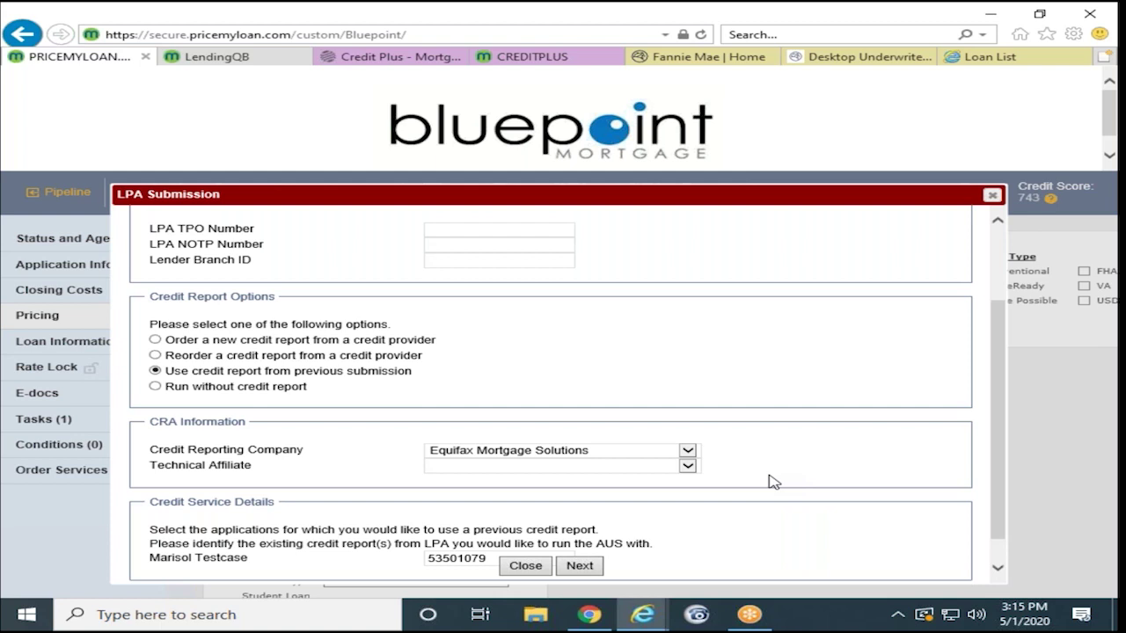
pyautogui.click(689, 467)
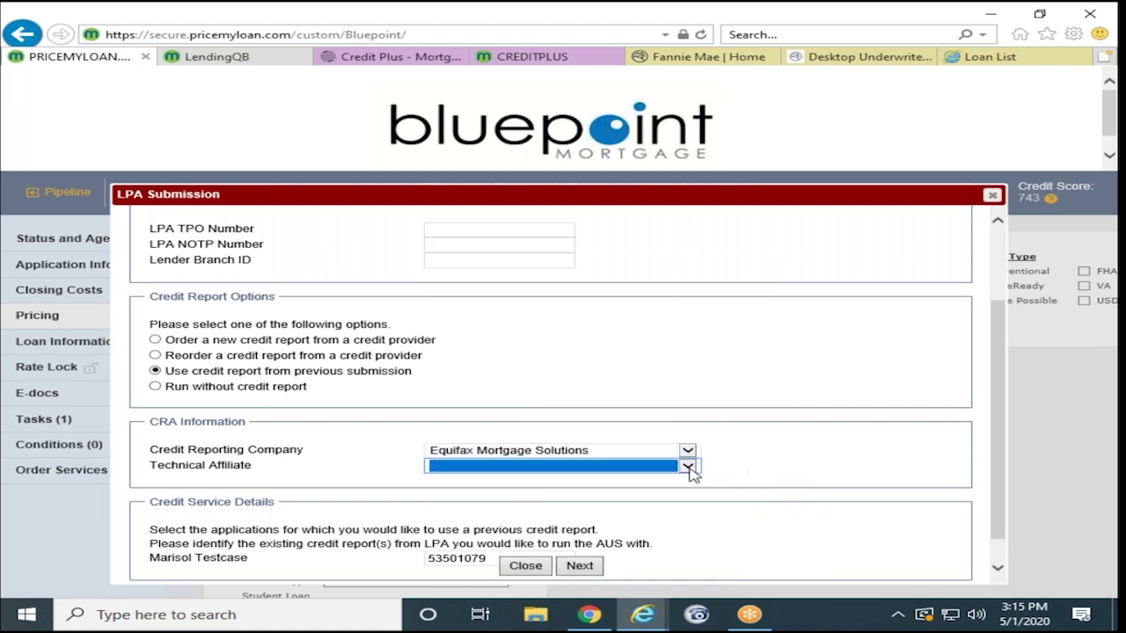
pyautogui.scroll(-2, 578, 533)
pyautogui.scroll(2, 580, 536)
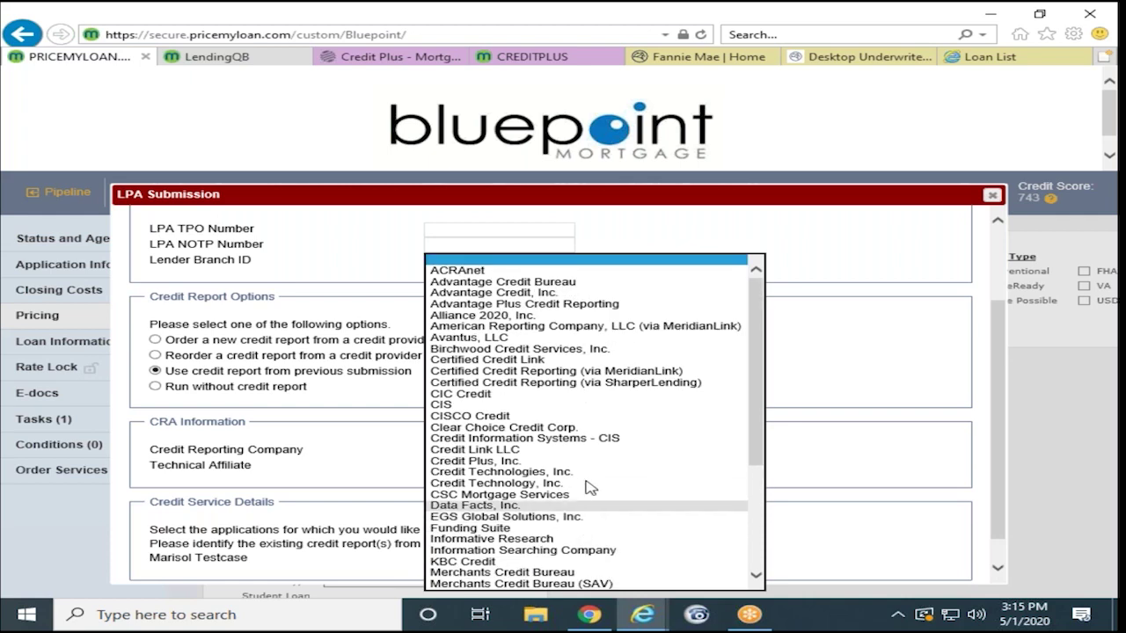
pyautogui.scroll(-3, 610, 507)
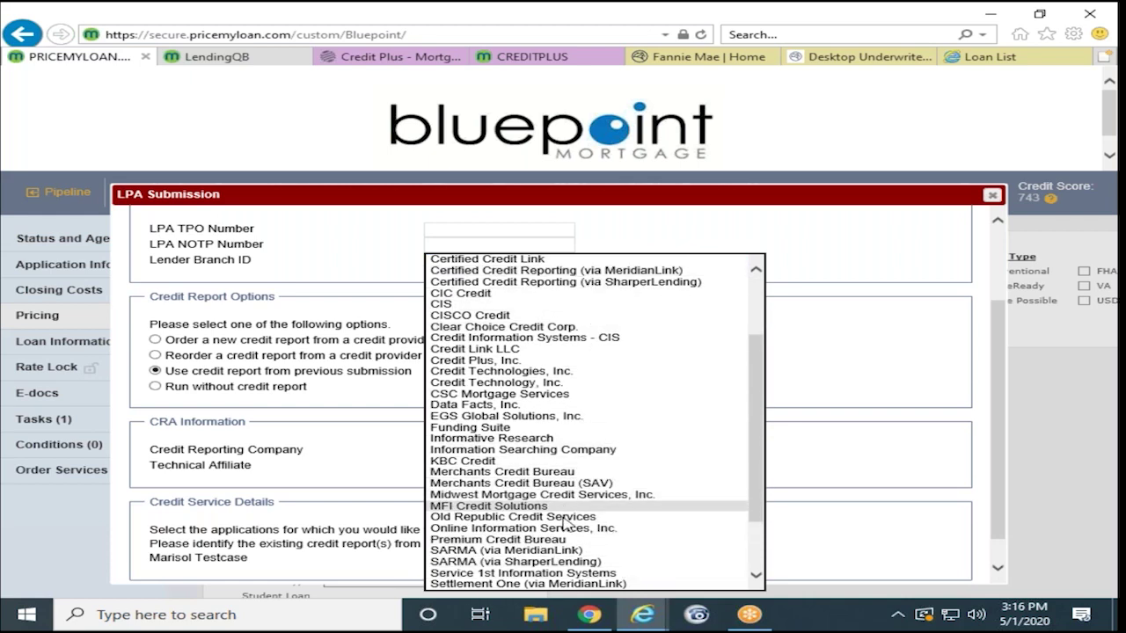
pyautogui.scroll(-1, 572, 510)
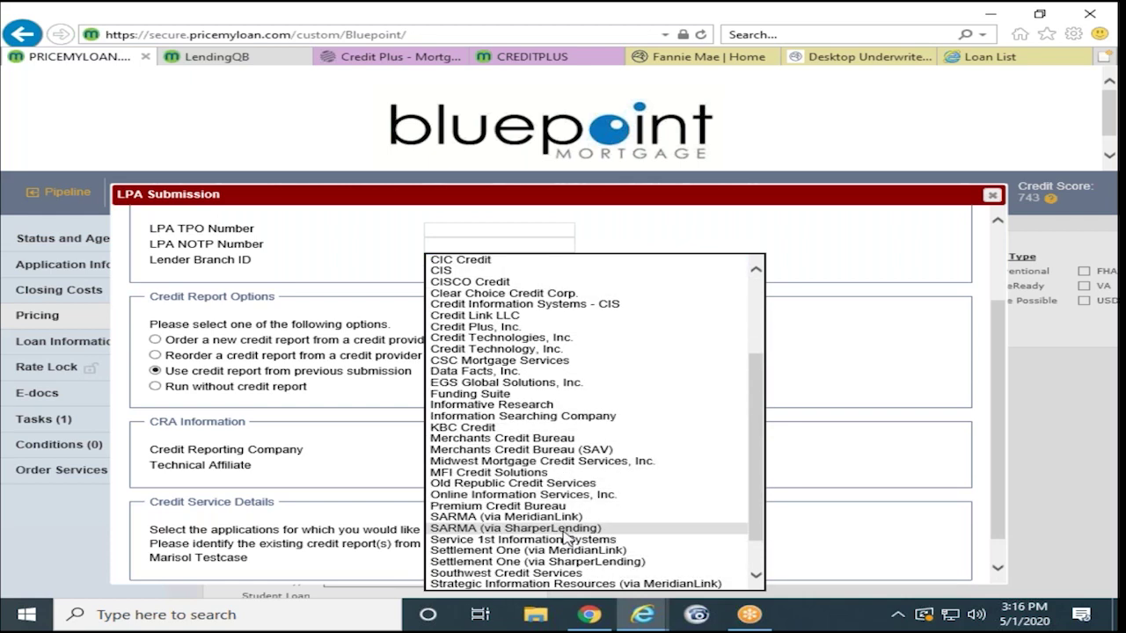
pyautogui.click(564, 329)
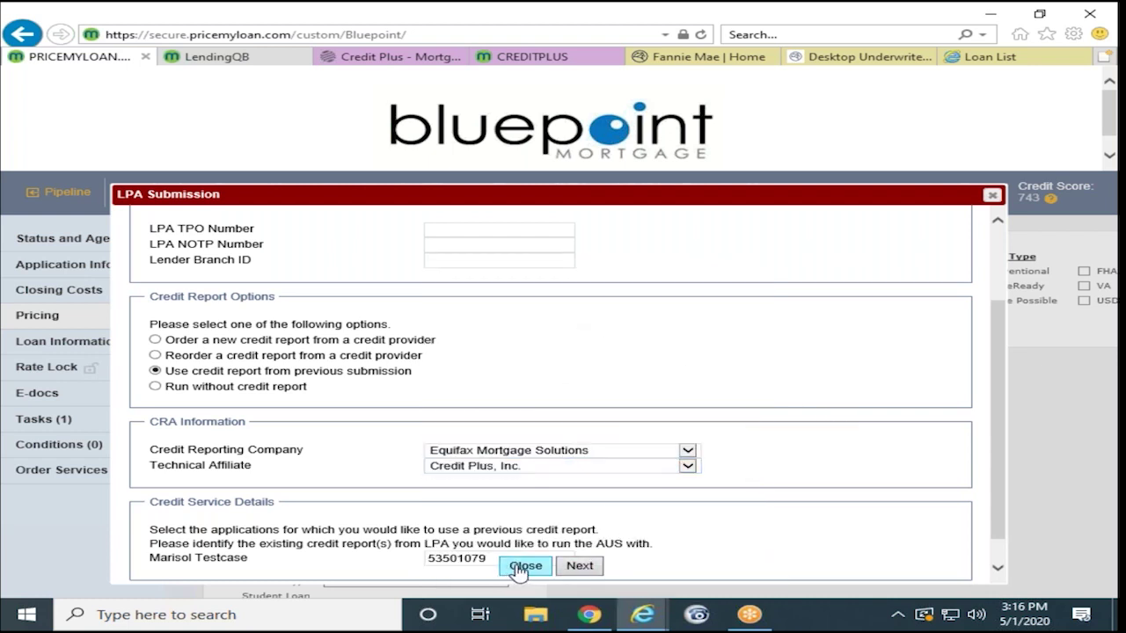
pyautogui.click(579, 566)
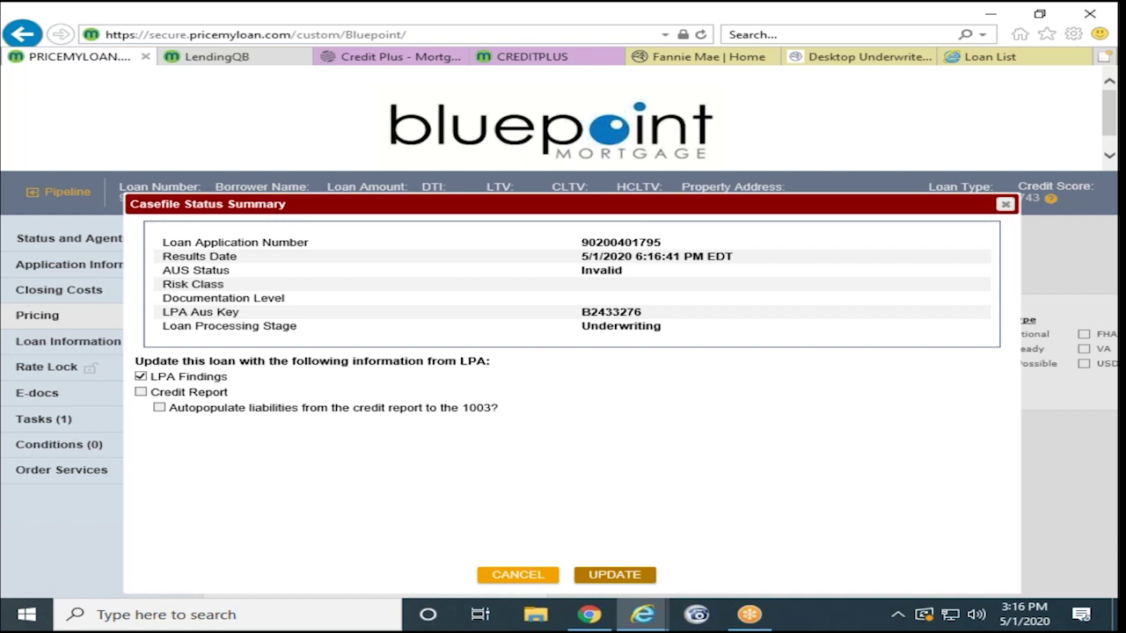
# Step: Import the LPA findings, always allow pop-ups for the site, and reopen the loan's Pricing page
pyautogui.click(598, 576)
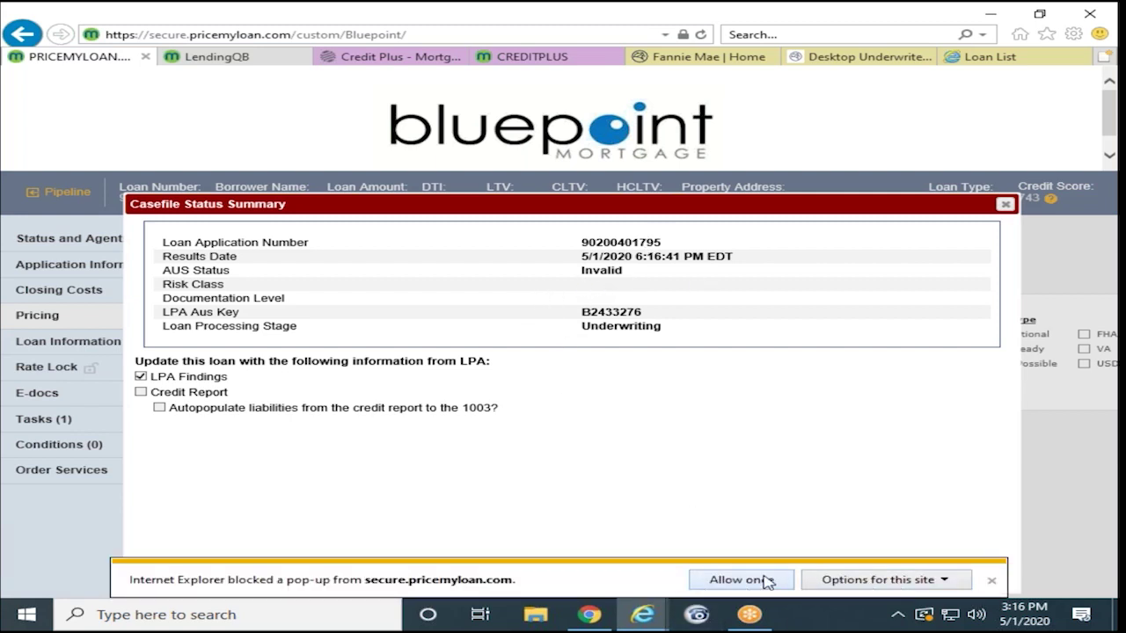
pyautogui.click(760, 580)
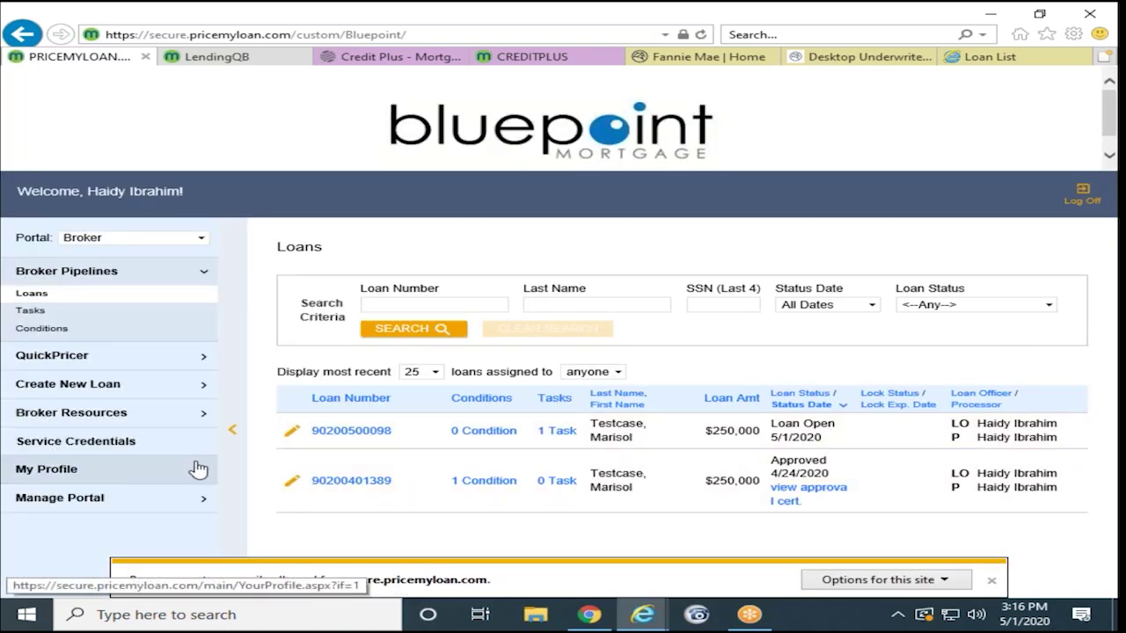
pyautogui.click(950, 586)
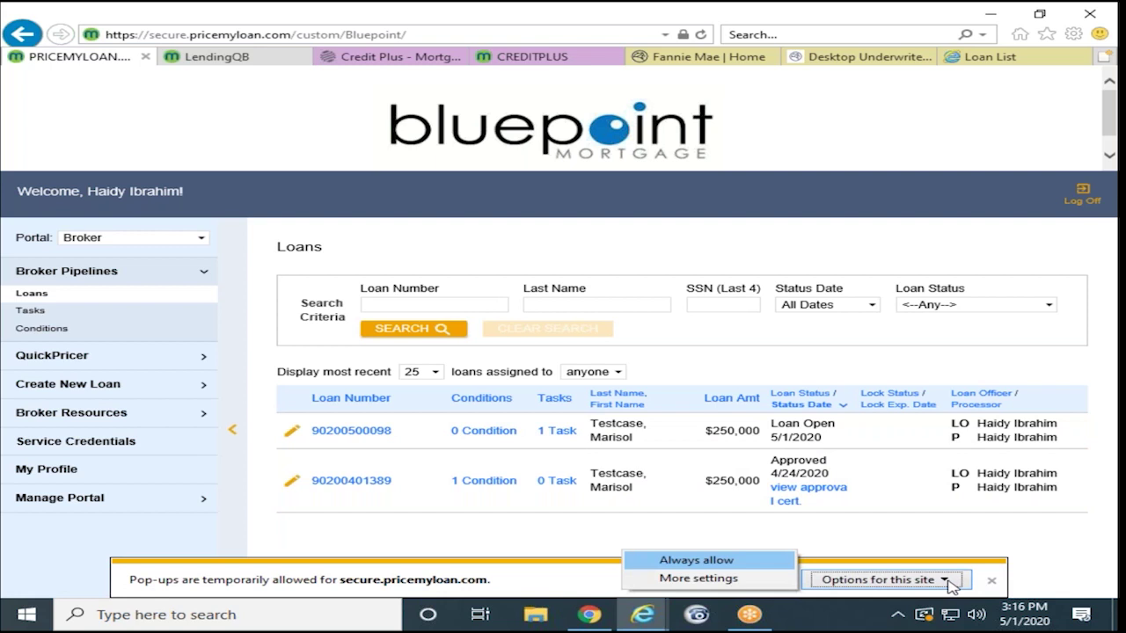
pyautogui.click(736, 560)
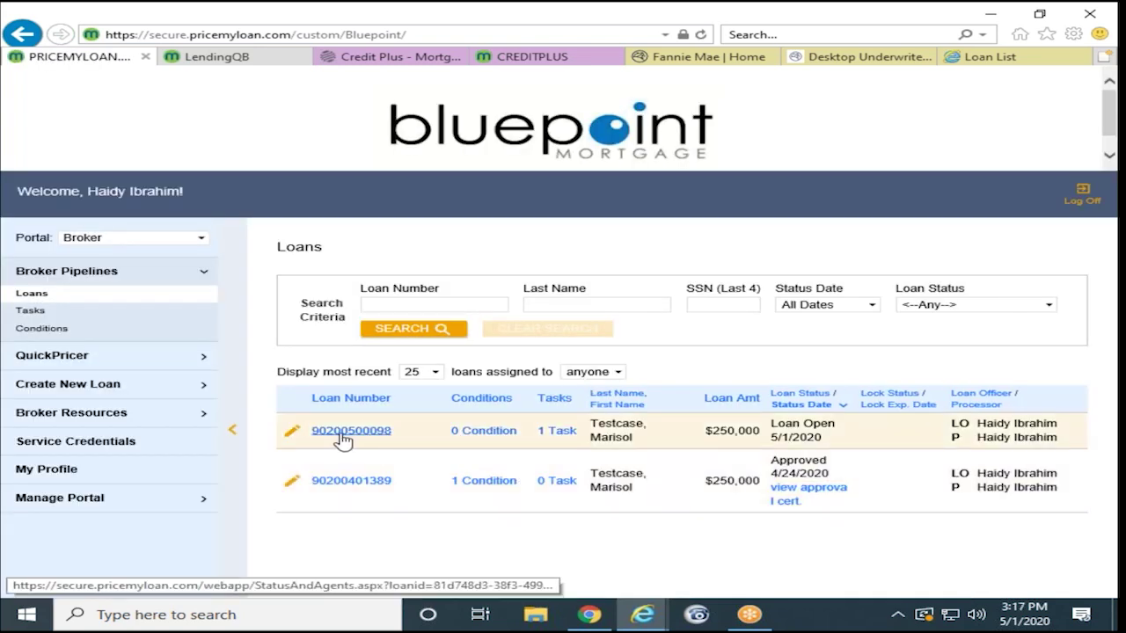
pyautogui.click(343, 432)
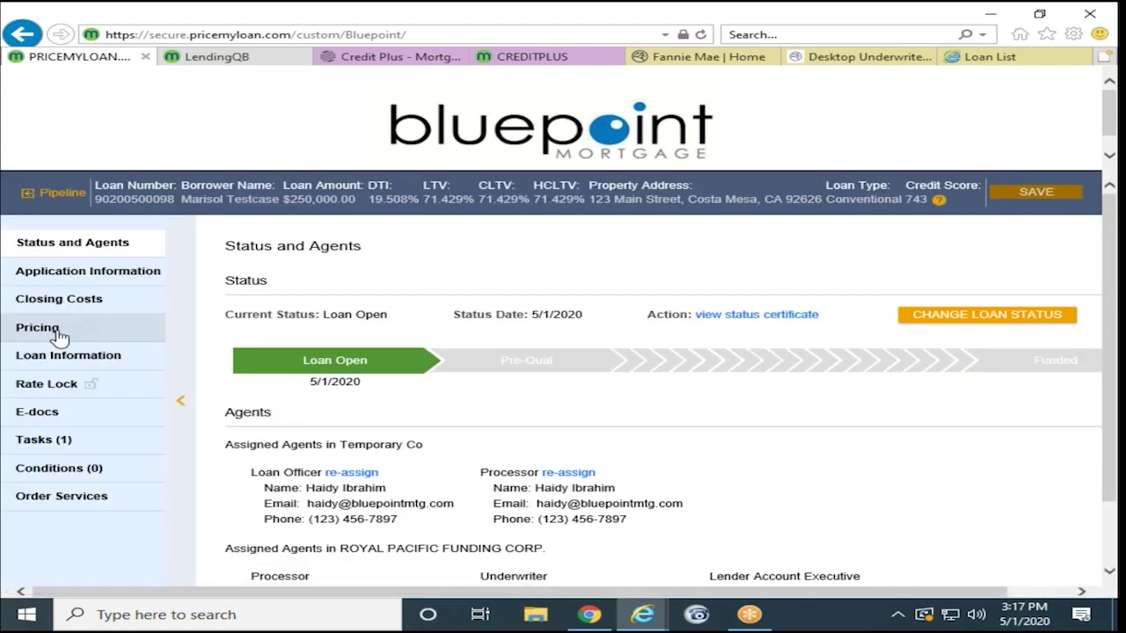
pyautogui.click(270, 376)
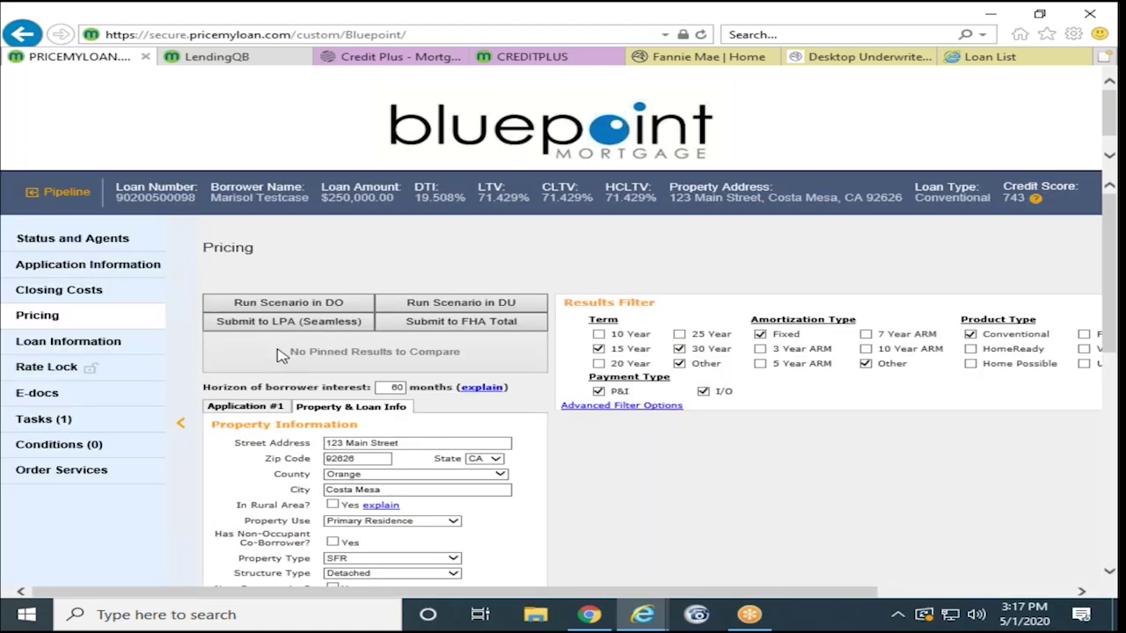
# Step: Run the scenario in Desktop Underwriter, re-entering the DU user ID and password after the login error
pyautogui.click(352, 308)
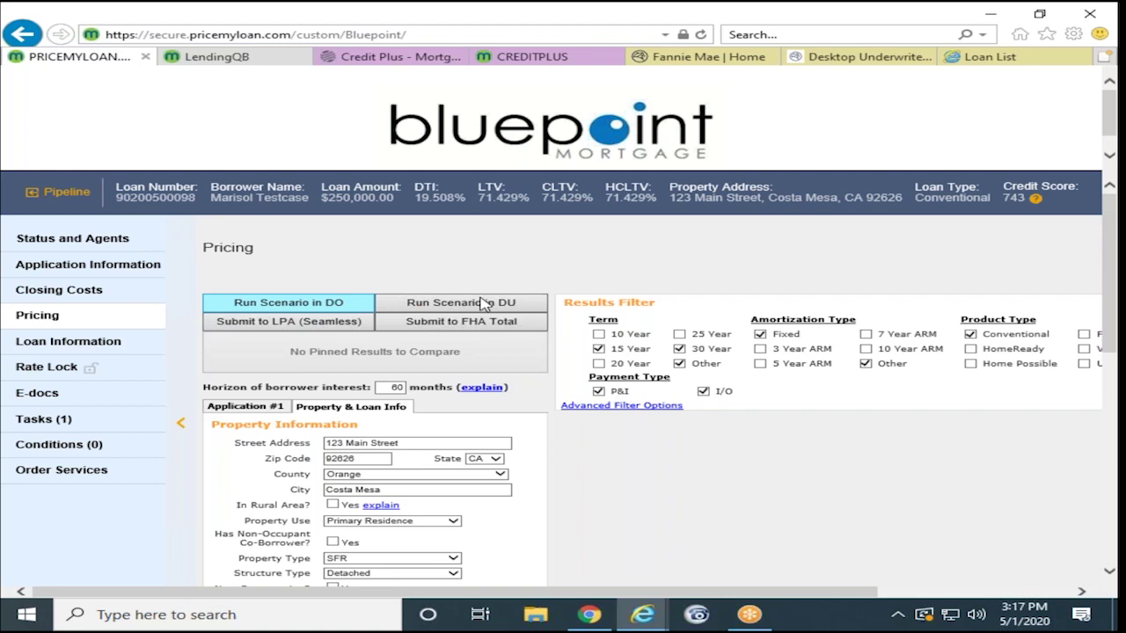
pyautogui.click(488, 304)
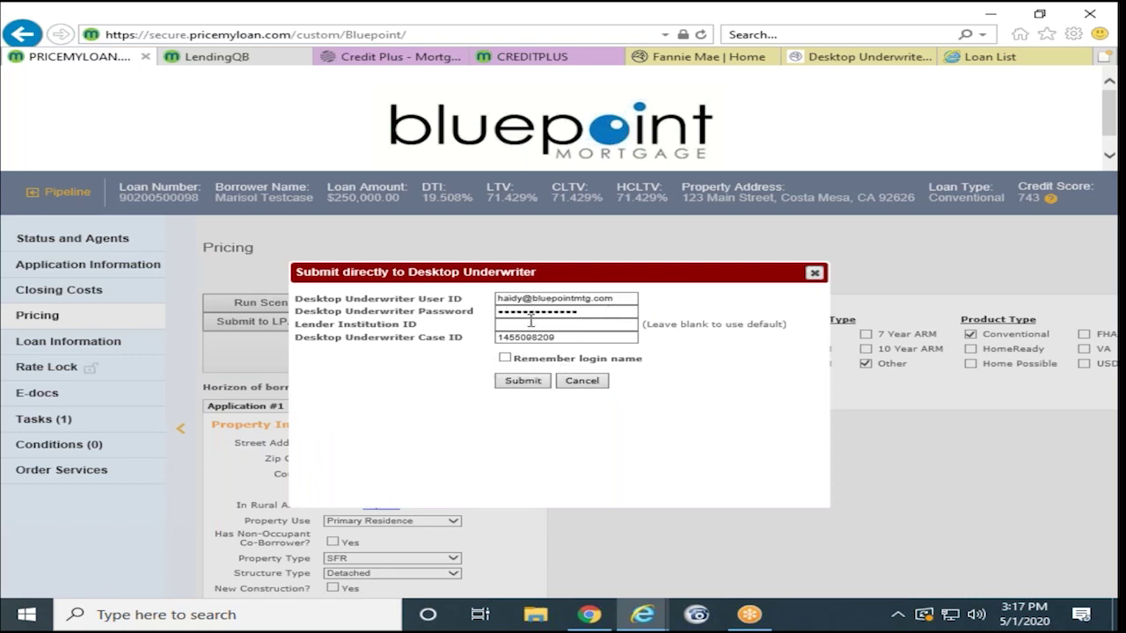
pyautogui.click(527, 384)
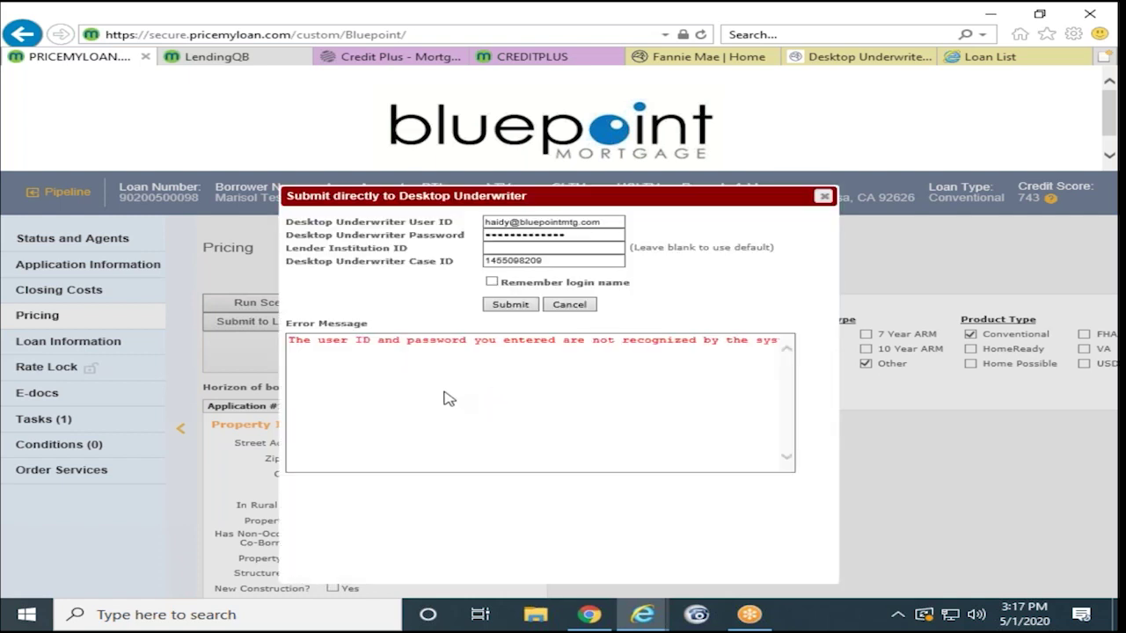
pyautogui.tripleClick(545, 221)
pyautogui.write('p3xu3h')
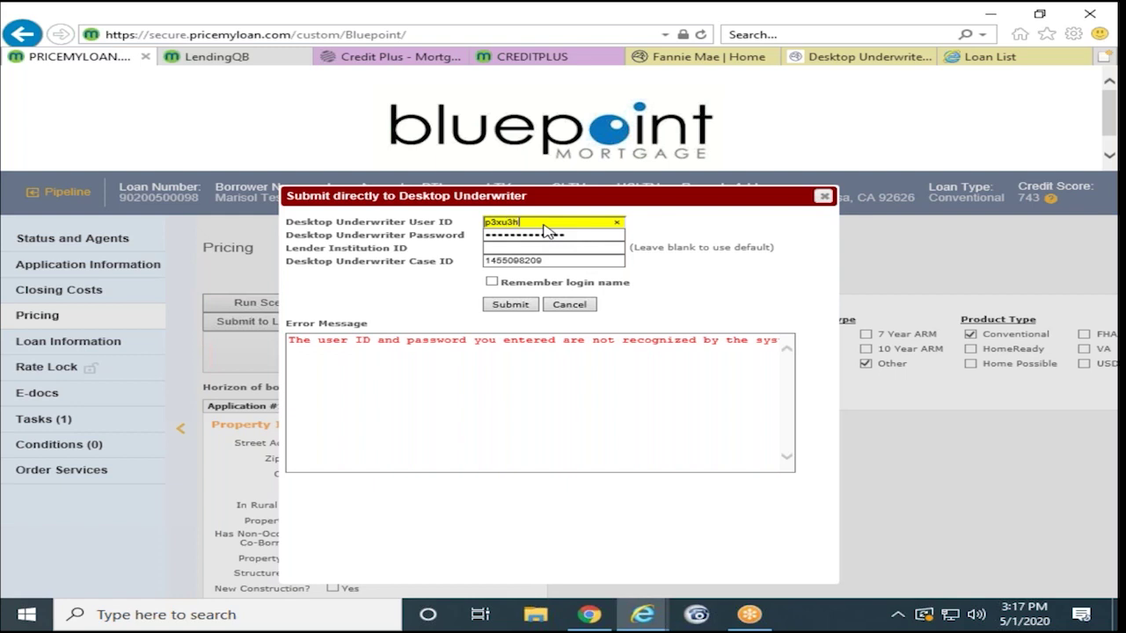
pyautogui.write('ni')
pyautogui.press('Tab')
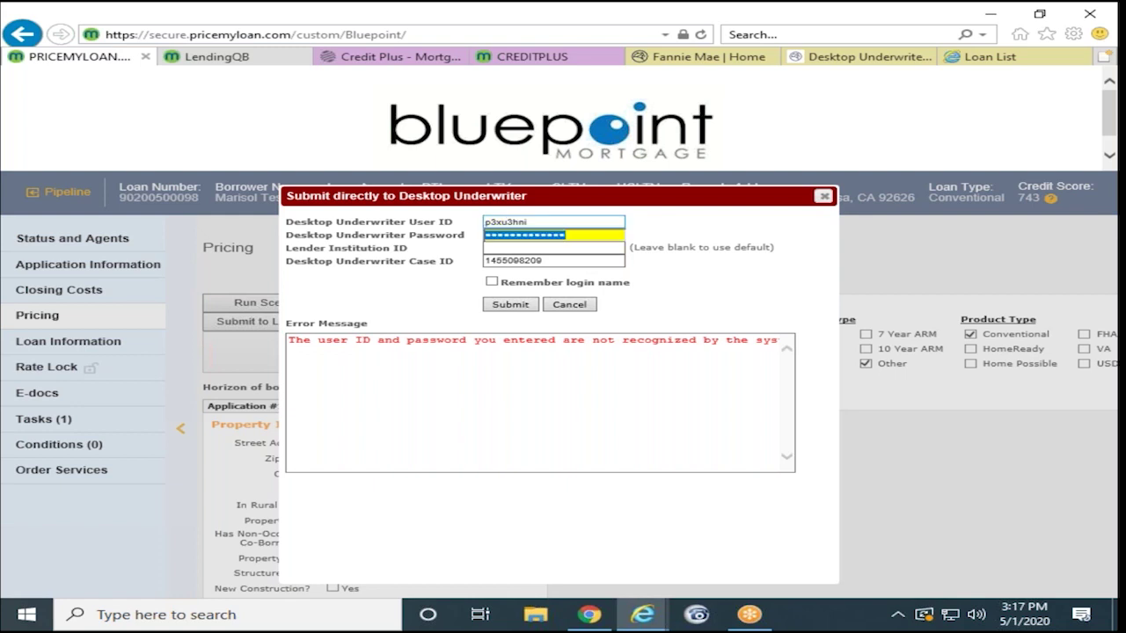
pyautogui.write('**')
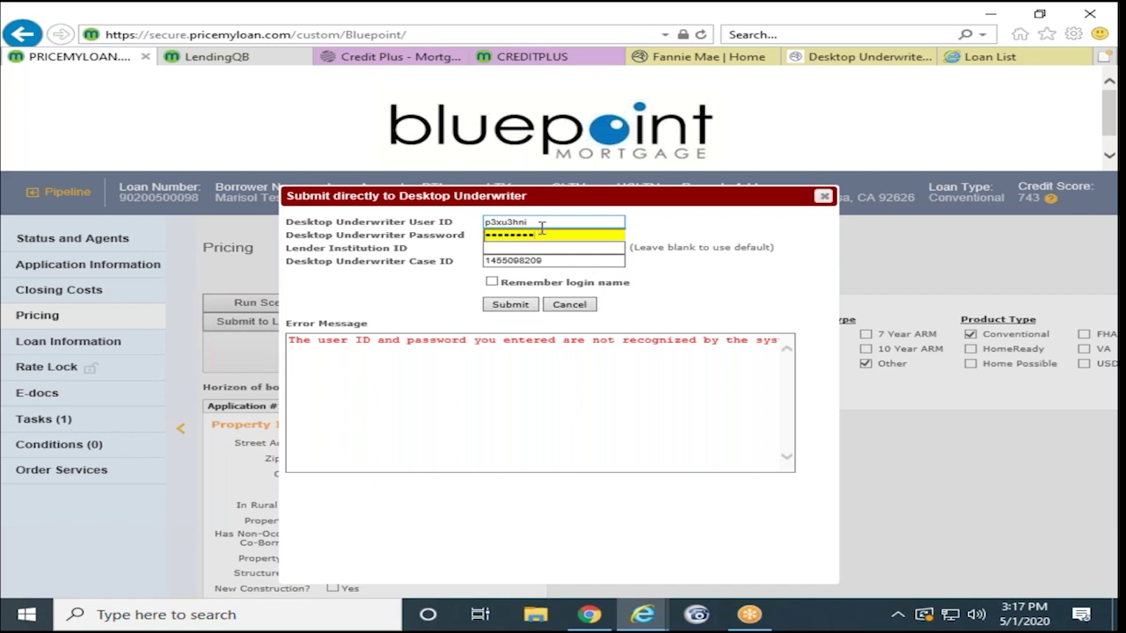
pyautogui.click(510, 305)
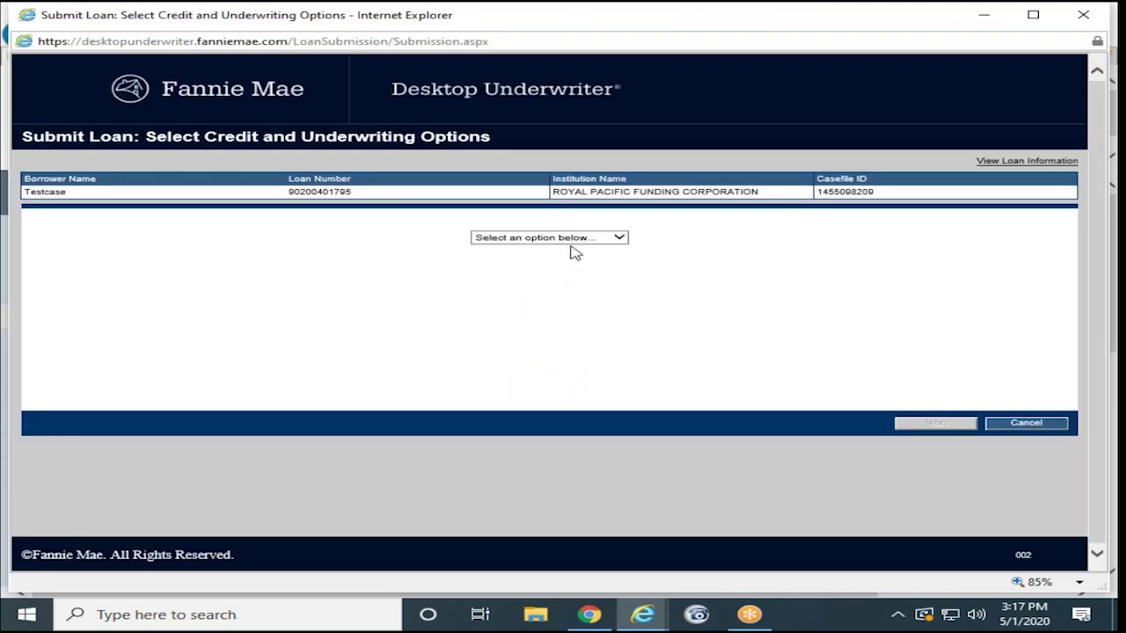
# Step: Choose Credit and Underwriting as the DU submission type
pyautogui.click(574, 238)
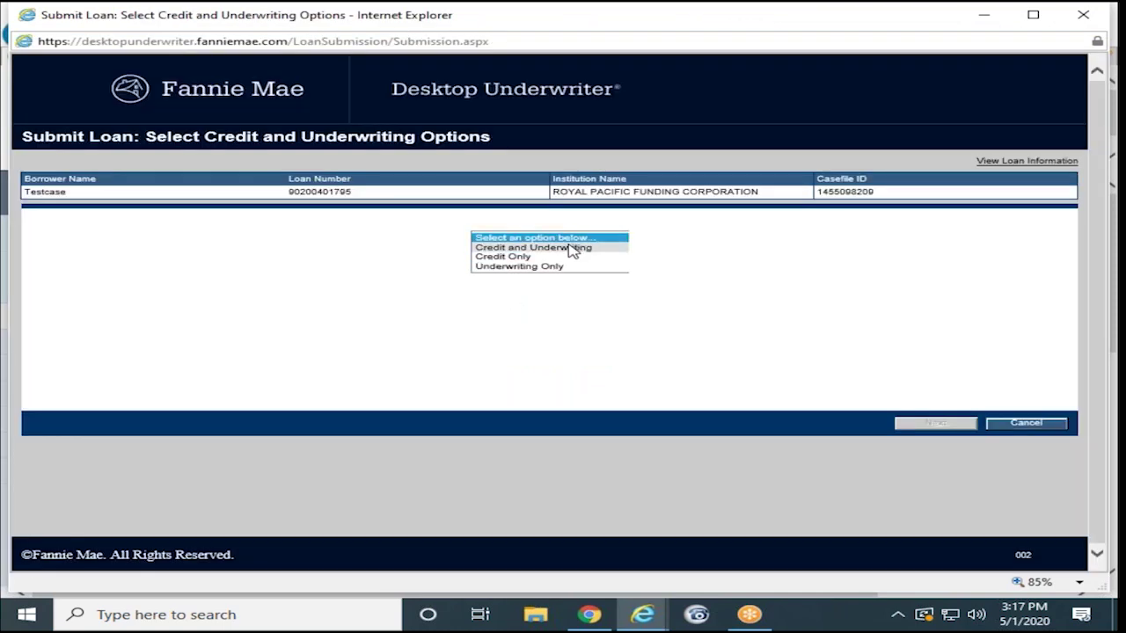
pyautogui.click(573, 250)
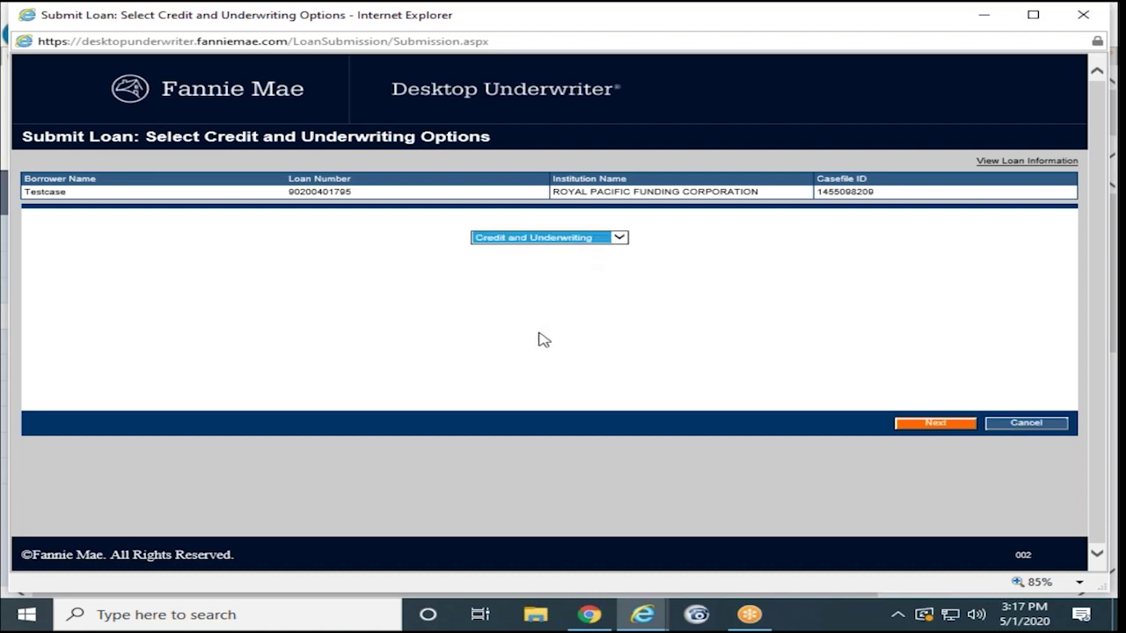
pyautogui.click(906, 423)
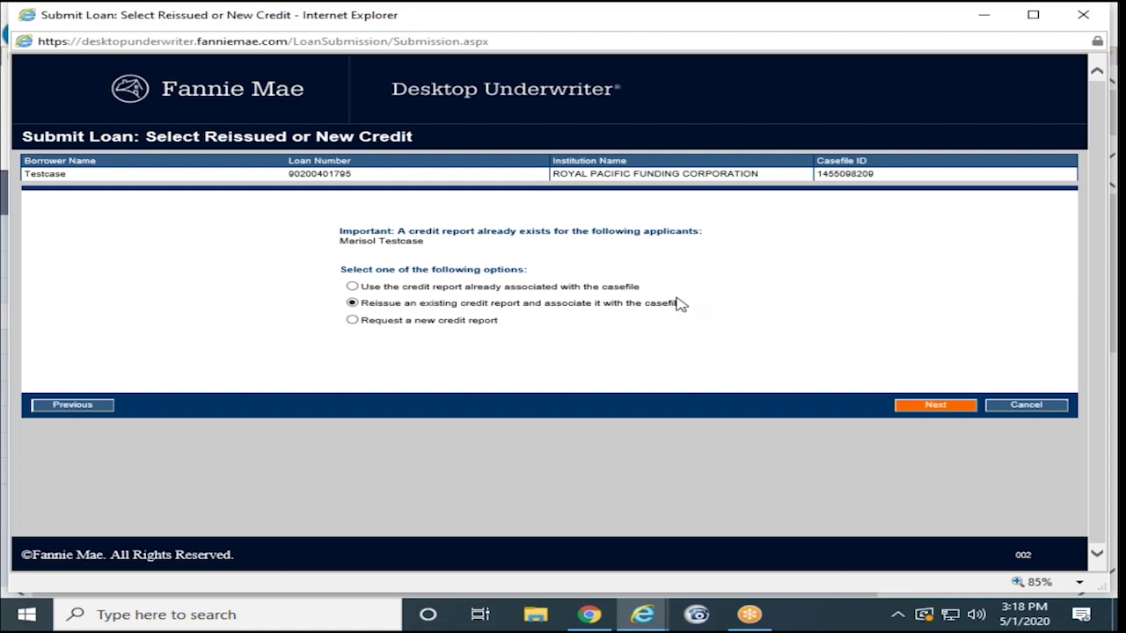
# Step: Fill in the credit report reissue account details and submit the loan to Desktop Underwriter
pyautogui.click(908, 407)
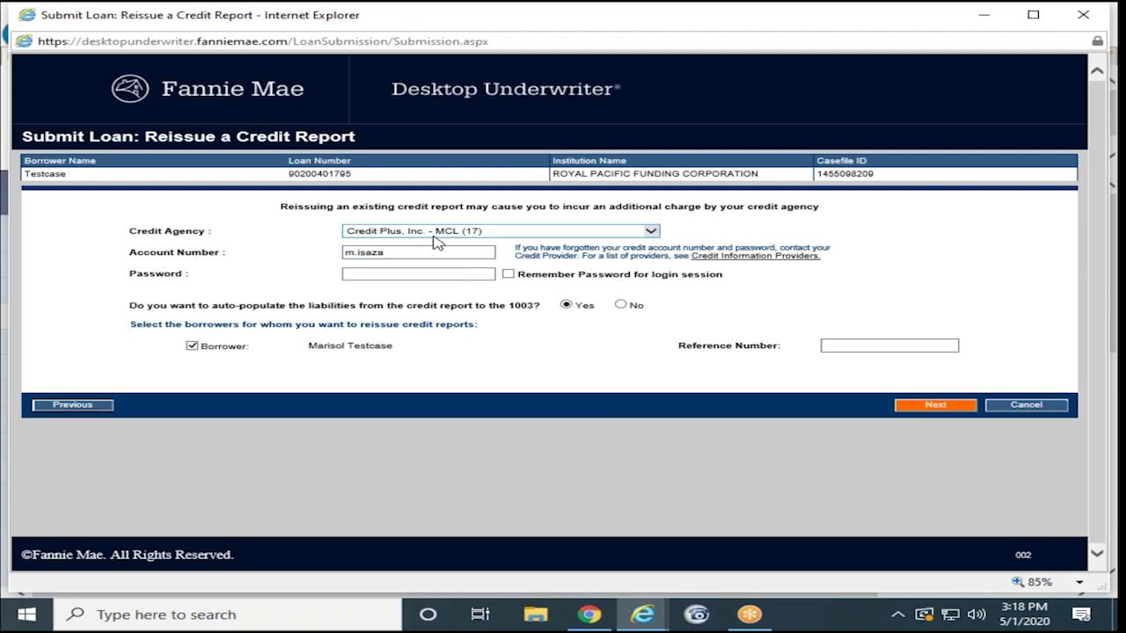
pyautogui.press('Tab')
pyautogui.write('H')
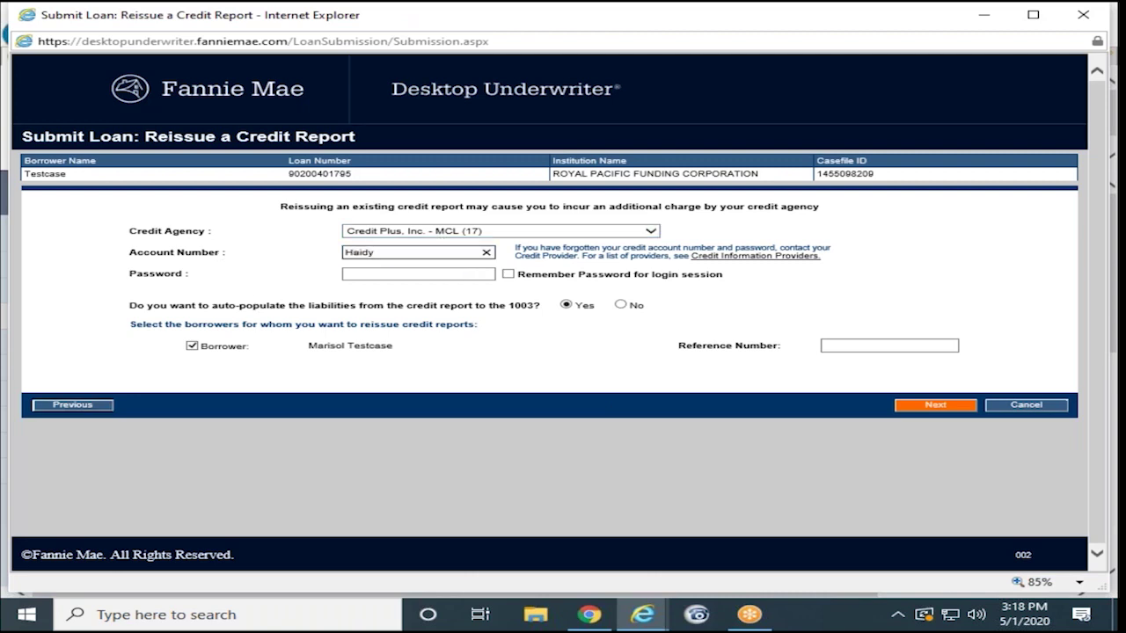
pyautogui.click(382, 275)
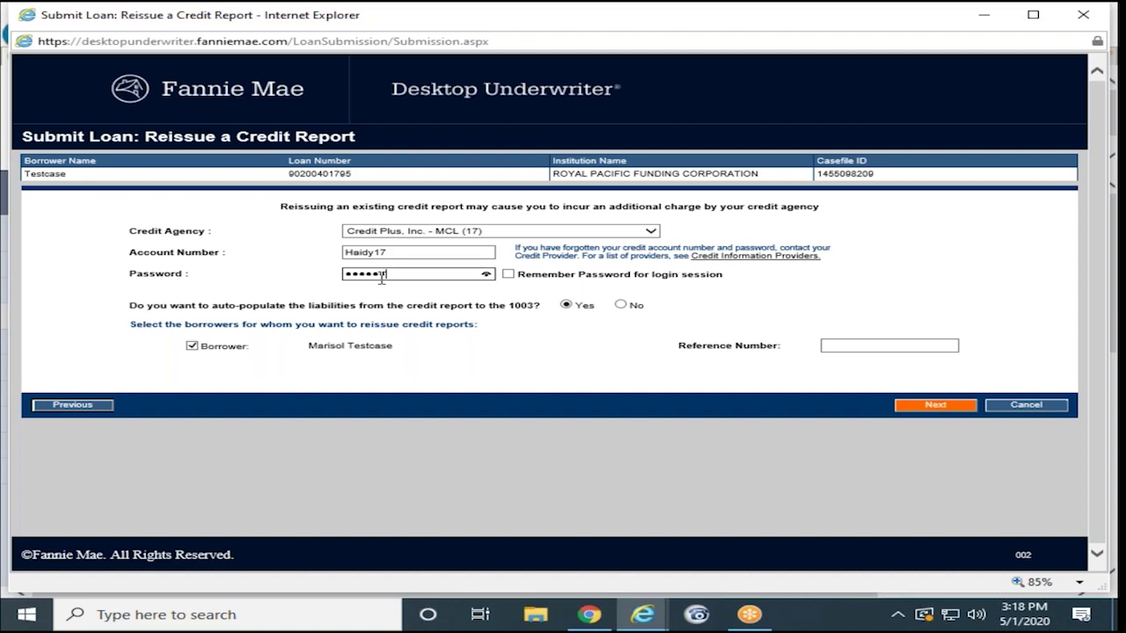
pyautogui.click(911, 348)
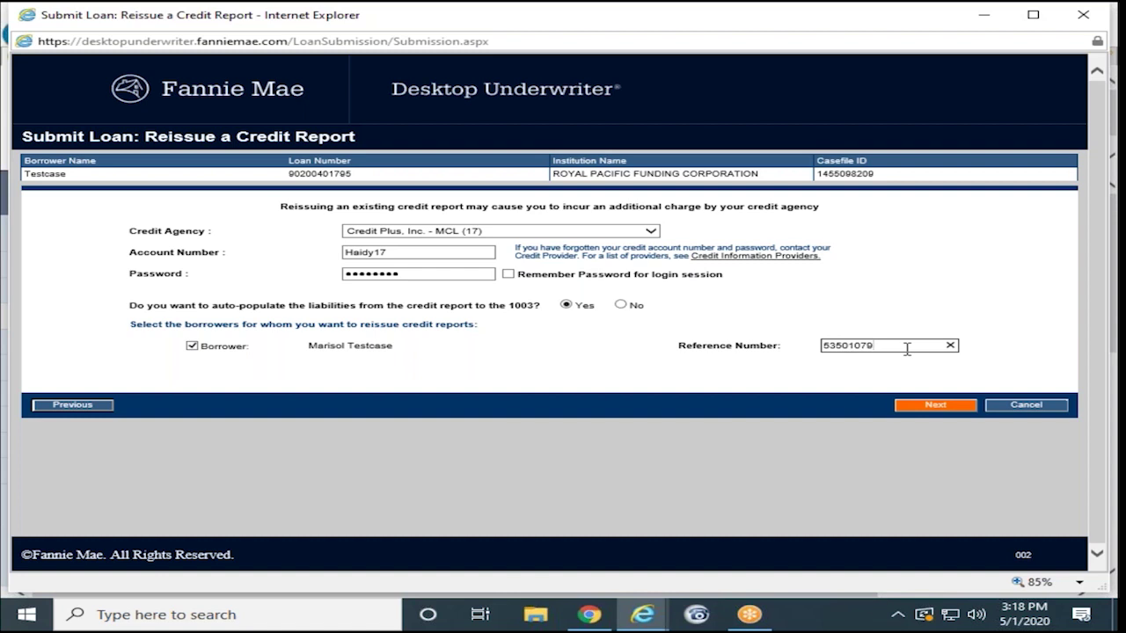
pyautogui.click(933, 405)
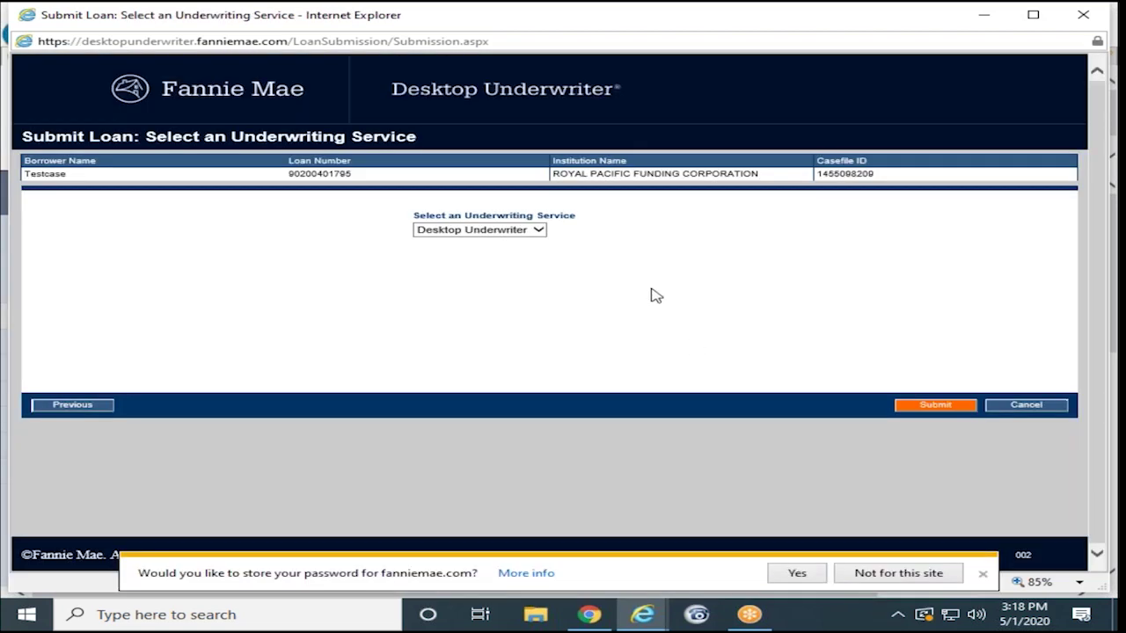
pyautogui.click(932, 406)
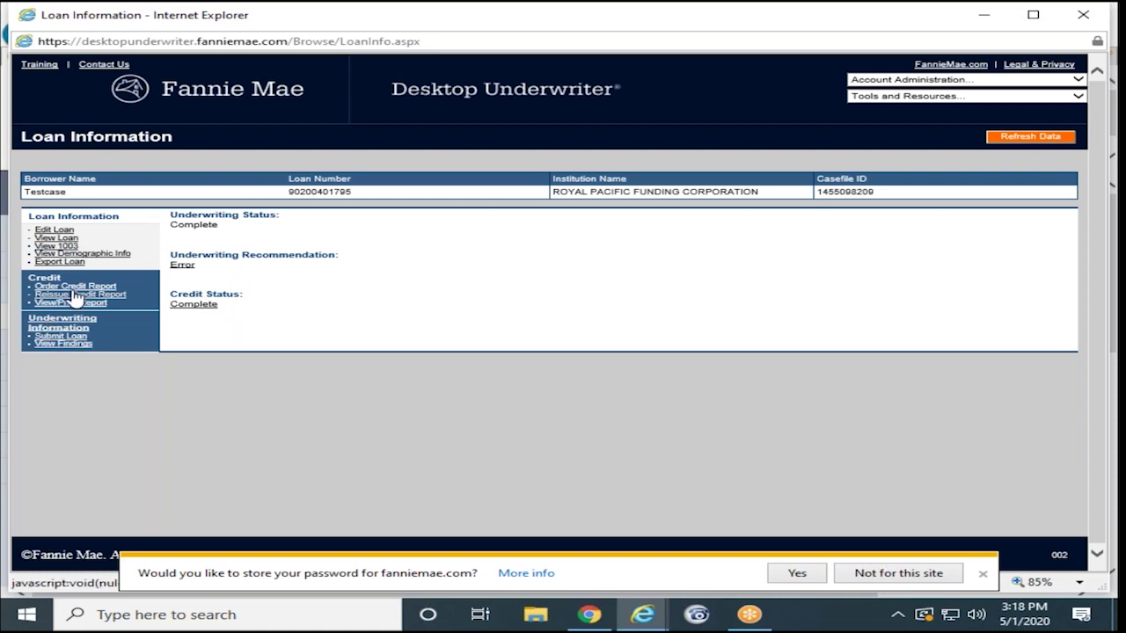
# Step: Note the Error recommendation and open View Findings for the casefile
pyautogui.doubleClick(177, 267)
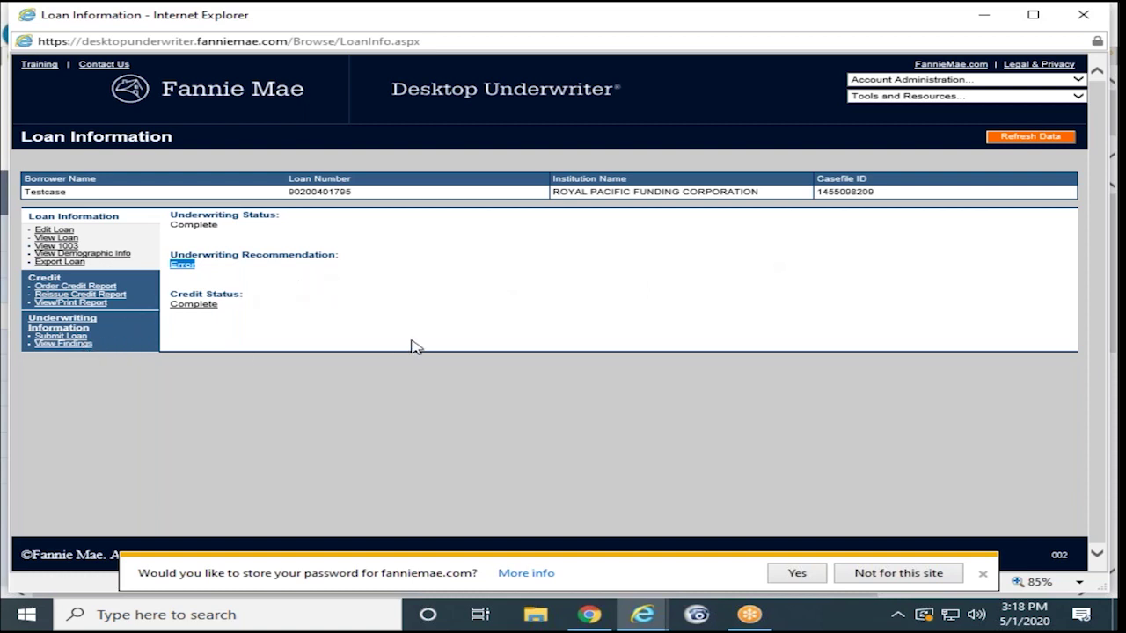
pyautogui.click(62, 343)
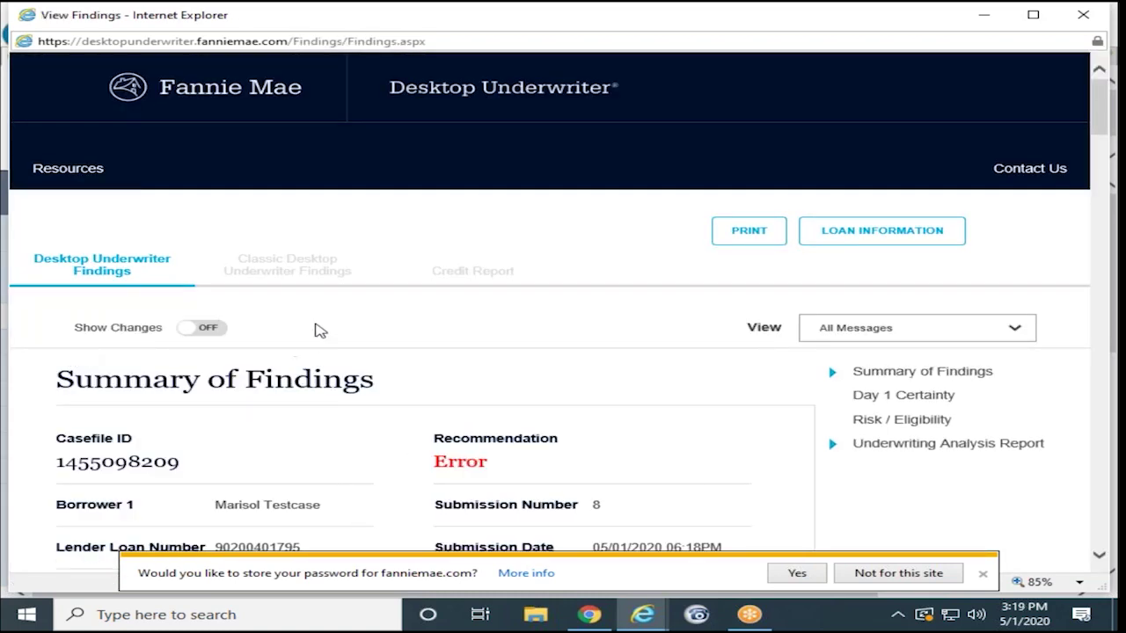
# Step: Read through the Summary of Findings and Classic Desktop Underwriter Findings, then close the findings window
pyautogui.scroll(-6, 316, 384)
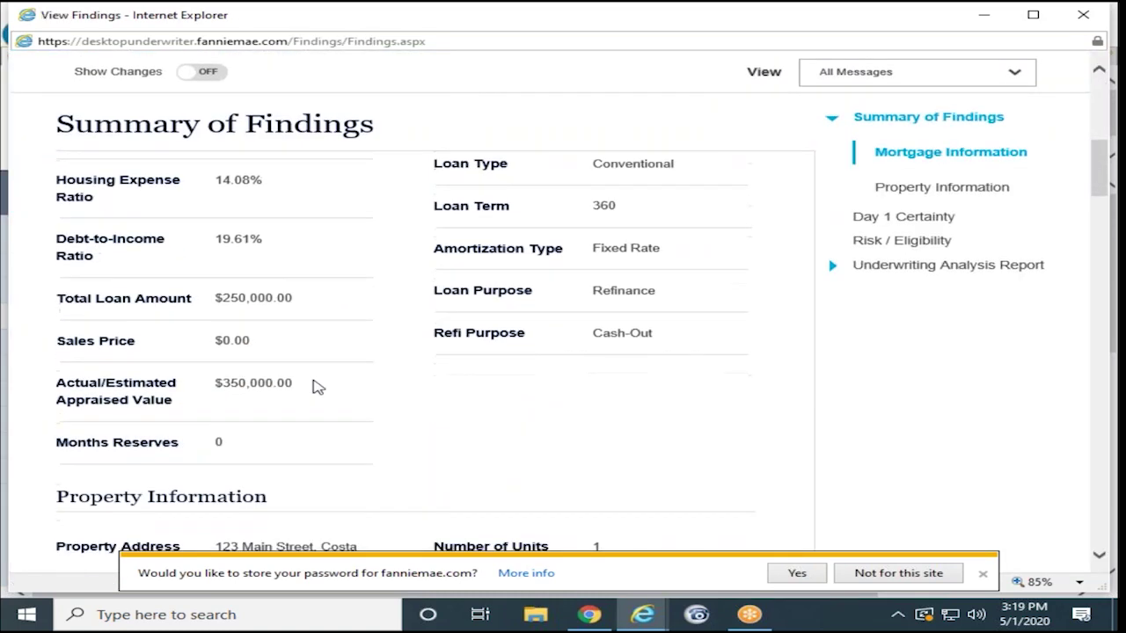
pyautogui.scroll(3, 268, 320)
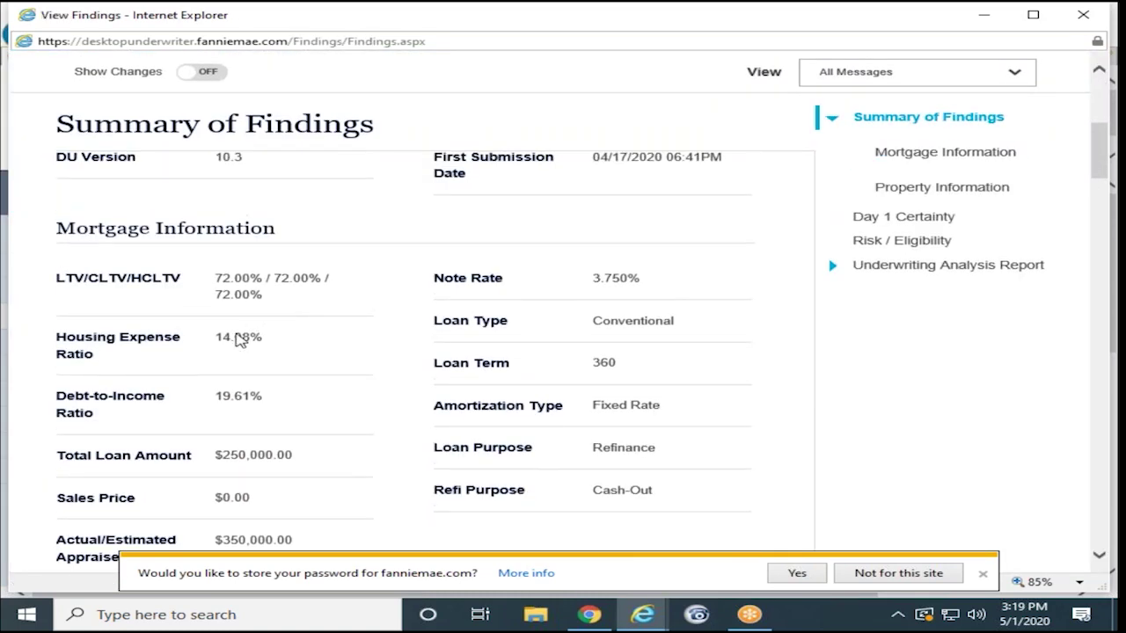
pyautogui.scroll(-10, 249, 449)
pyautogui.scroll(-3, 255, 447)
pyautogui.scroll(2, 257, 450)
pyautogui.scroll(10, 258, 448)
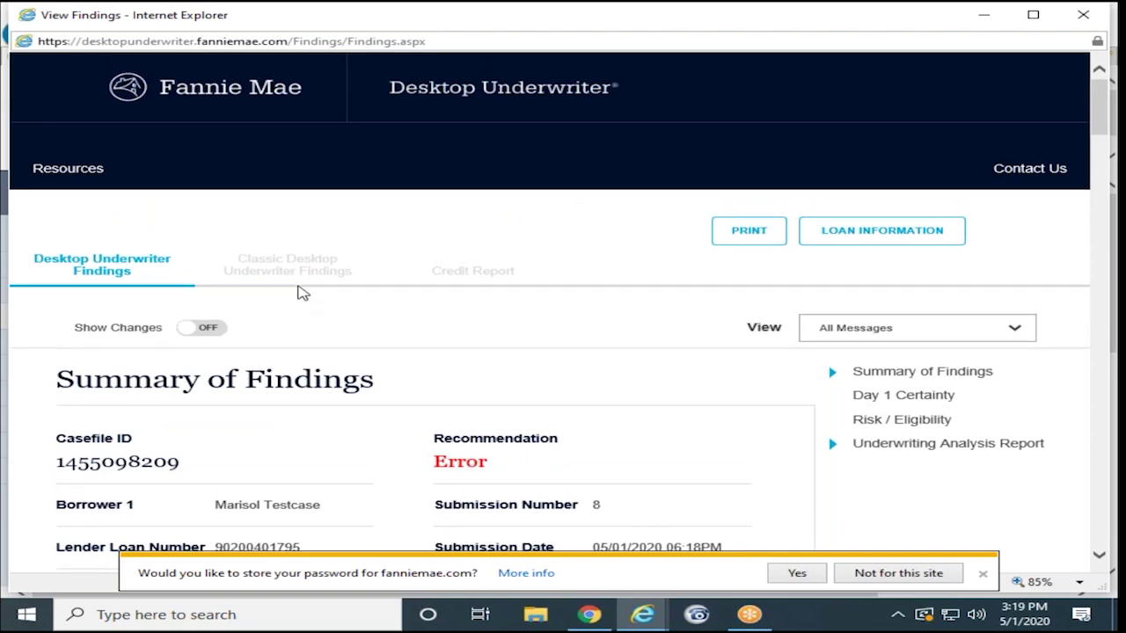
pyautogui.click(297, 276)
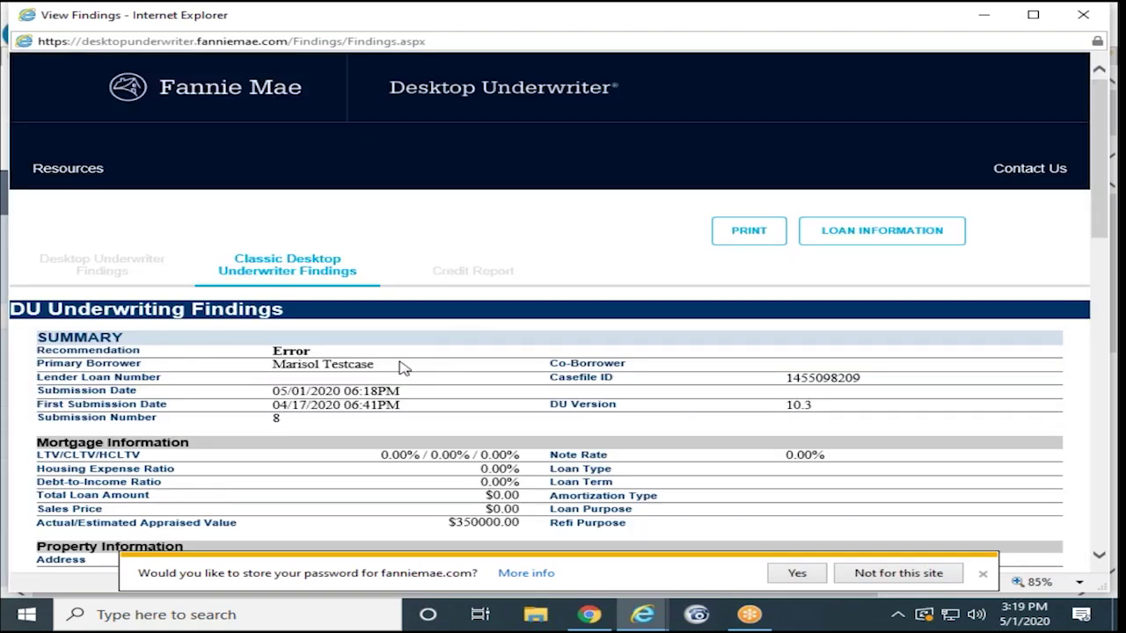
pyautogui.scroll(-15, 400, 368)
pyautogui.scroll(15, 400, 367)
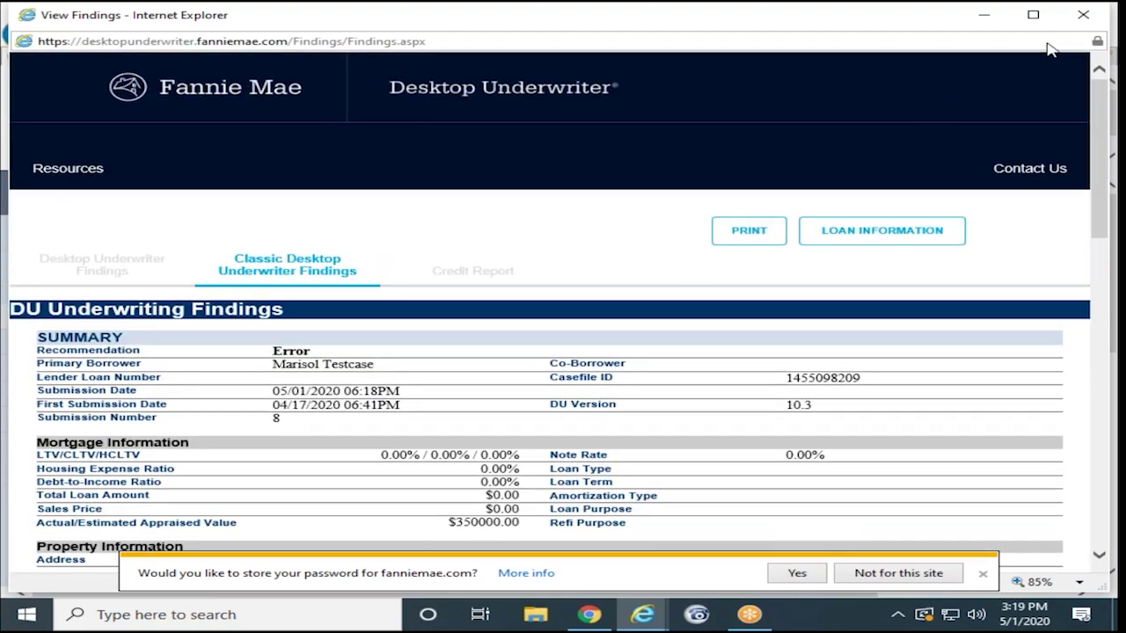
pyautogui.click(1082, 14)
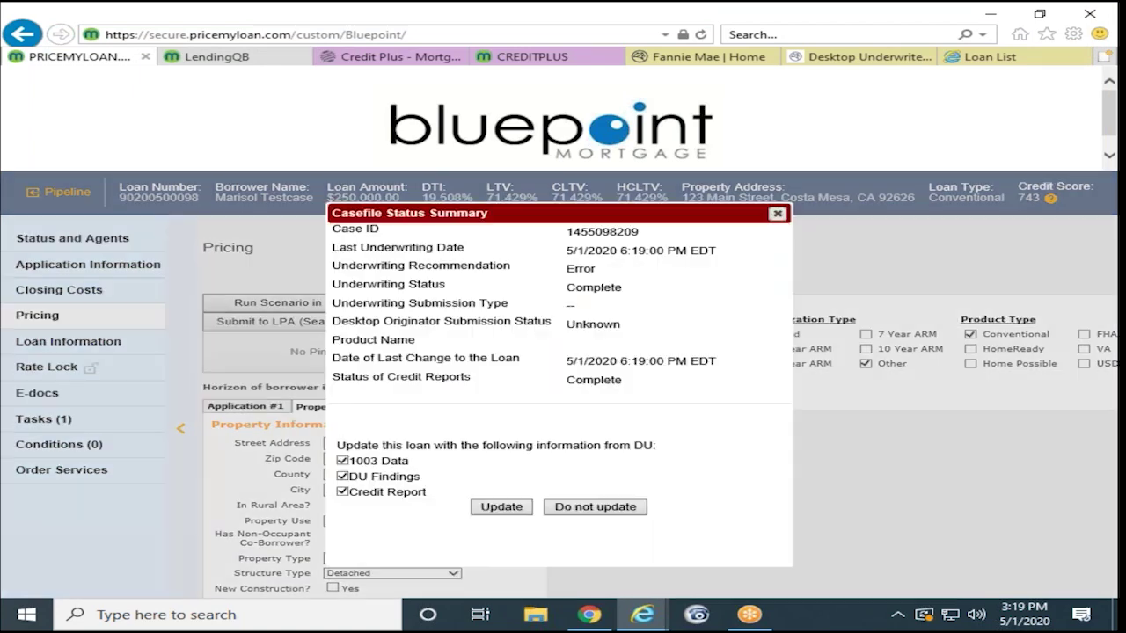
# Step: Exclude 1003 Data and Credit Report, import only the DU findings, and dismiss the success message
pyautogui.click(343, 491)
pyautogui.click(342, 493)
pyautogui.click(341, 491)
pyautogui.click(342, 492)
pyautogui.click(343, 461)
pyautogui.click(343, 493)
pyautogui.click(503, 510)
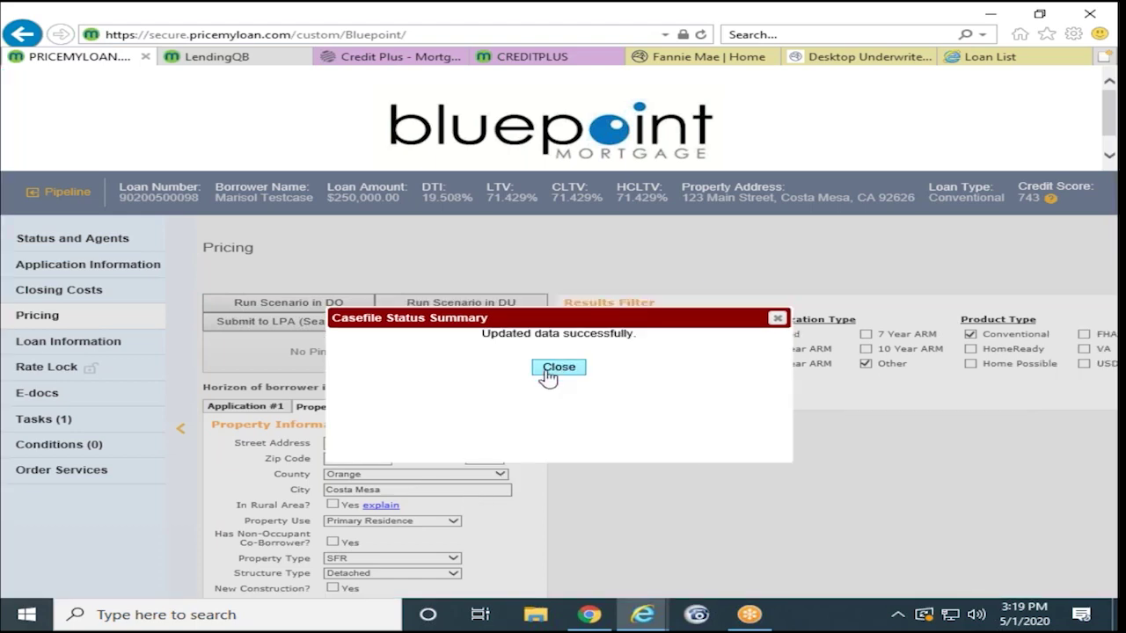
pyautogui.click(549, 373)
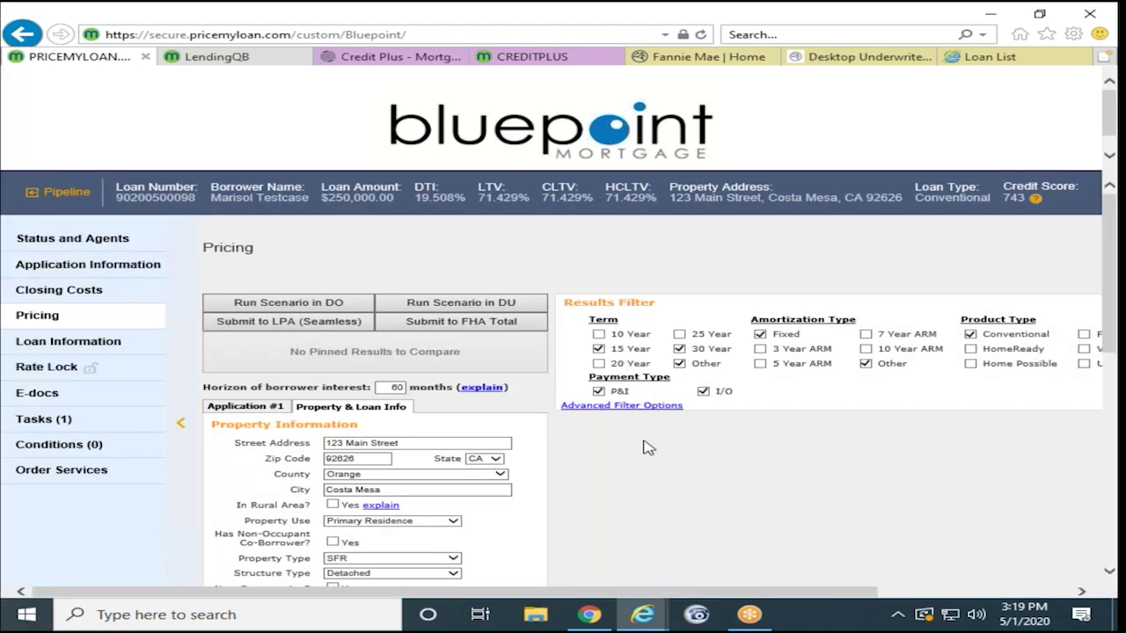
# Step: Narrow the Term filter to 30 Year only, reprice, and browse the 30 Year Fixed Conforming results
pyautogui.click(599, 390)
pyautogui.click(599, 349)
pyautogui.click(680, 364)
pyautogui.moveTo(643, 595); pyautogui.dragTo(867, 597)
pyautogui.click(997, 334)
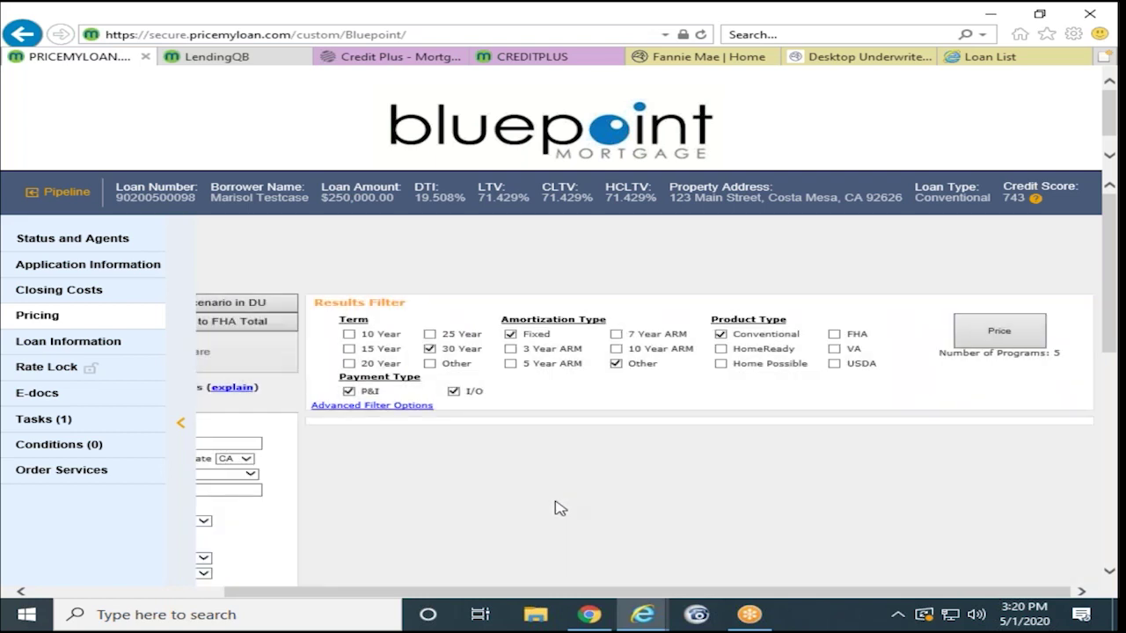
pyautogui.scroll(-2, 552, 442)
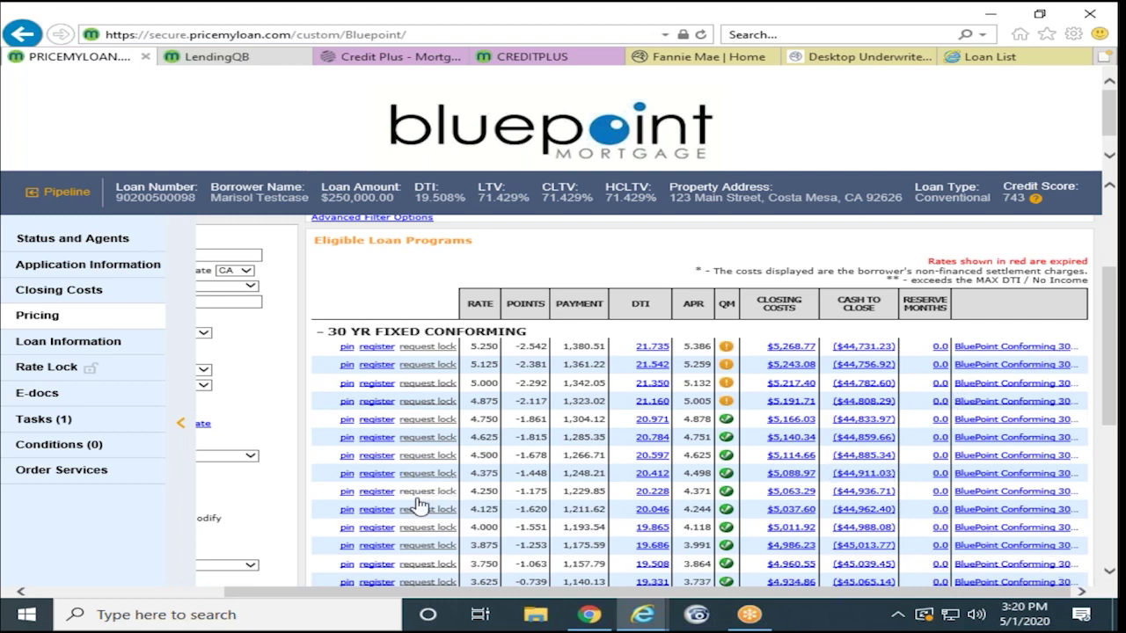
pyautogui.scroll(-1, 410, 538)
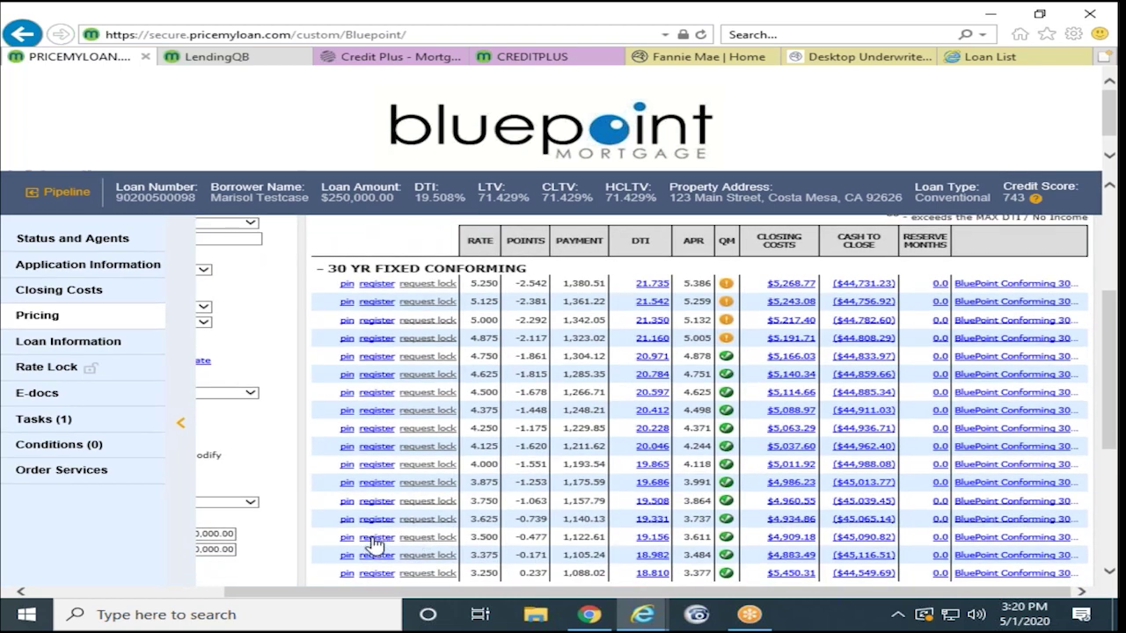
# Step: Register the loan at 3.500% under BluePoint Conforming 30 Year Fixed, accepting the warning
pyautogui.click(372, 538)
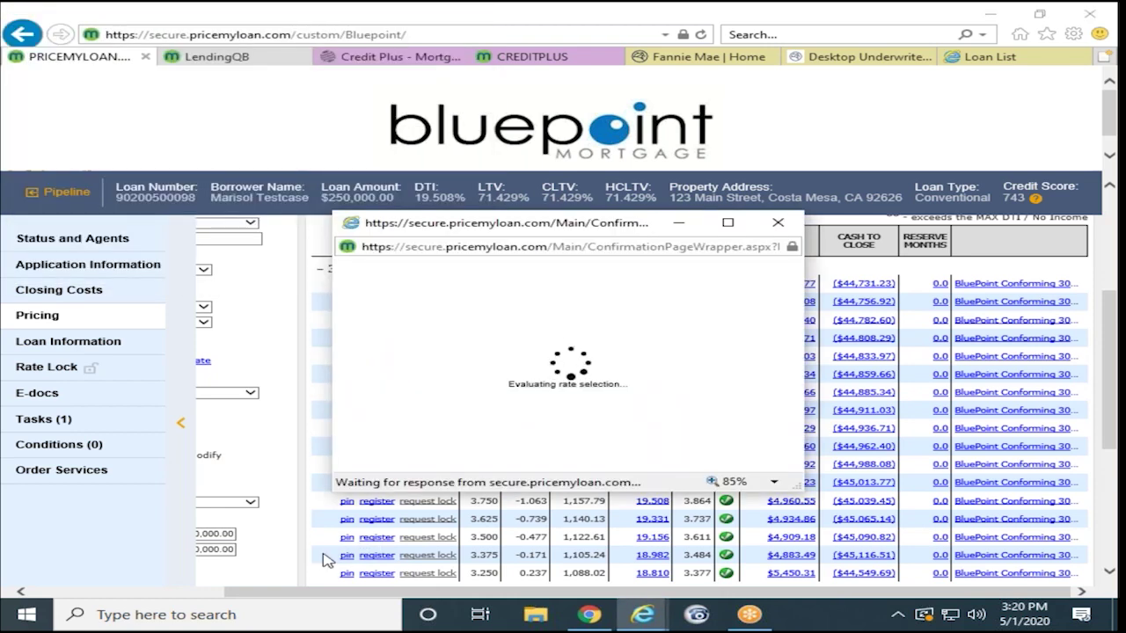
pyautogui.scroll(-2, 625, 358)
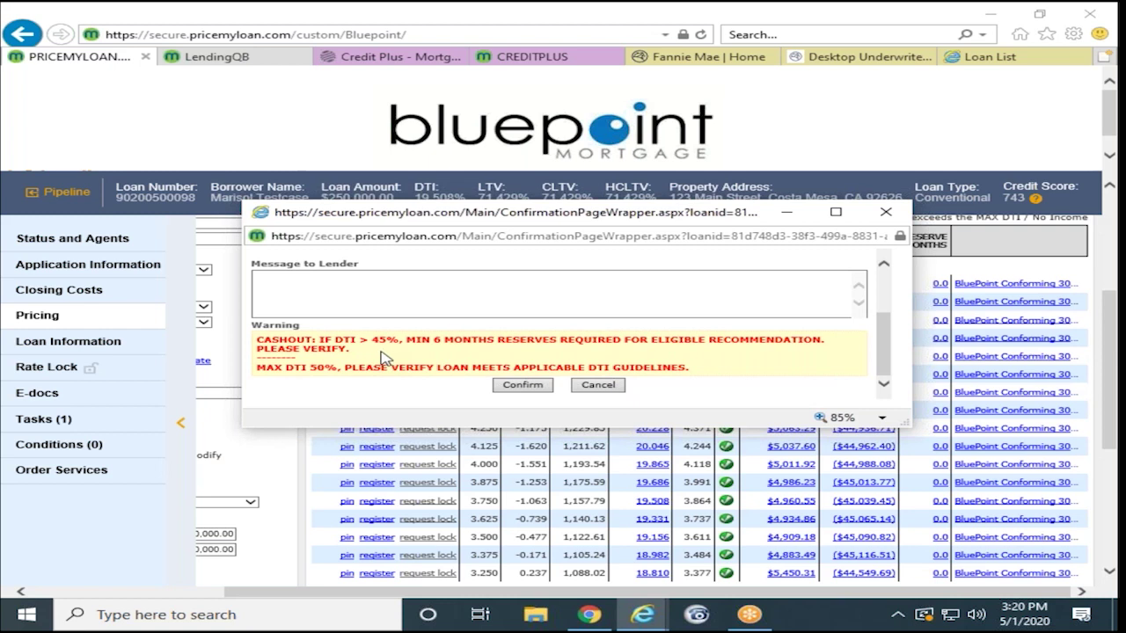
pyautogui.click(519, 386)
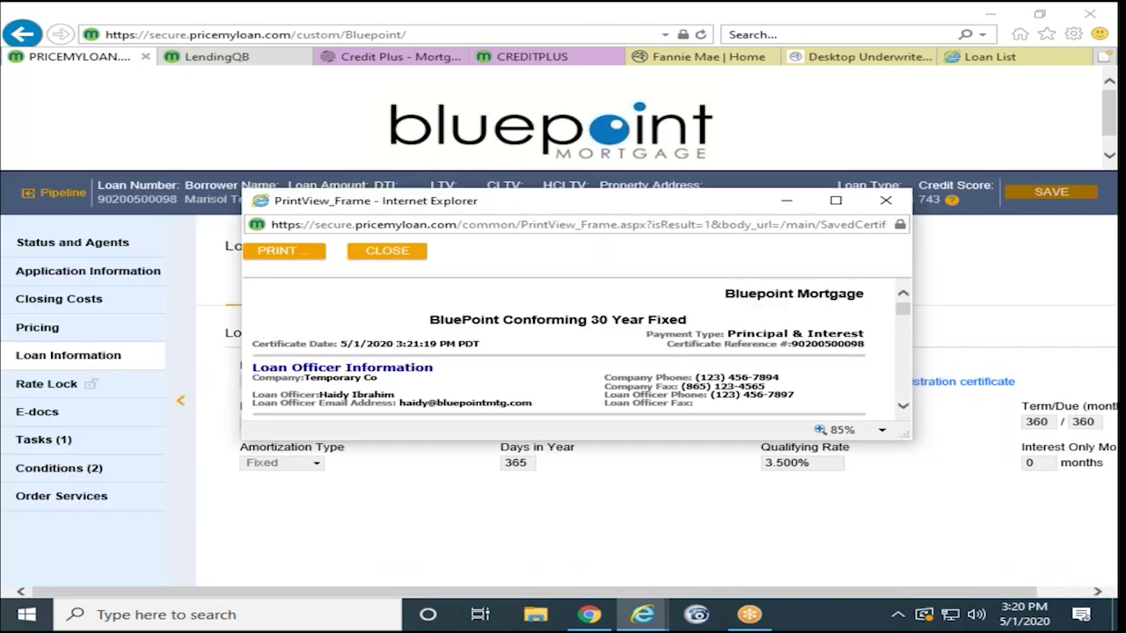
pyautogui.scroll(-4, 570, 352)
pyautogui.scroll(-5, 570, 352)
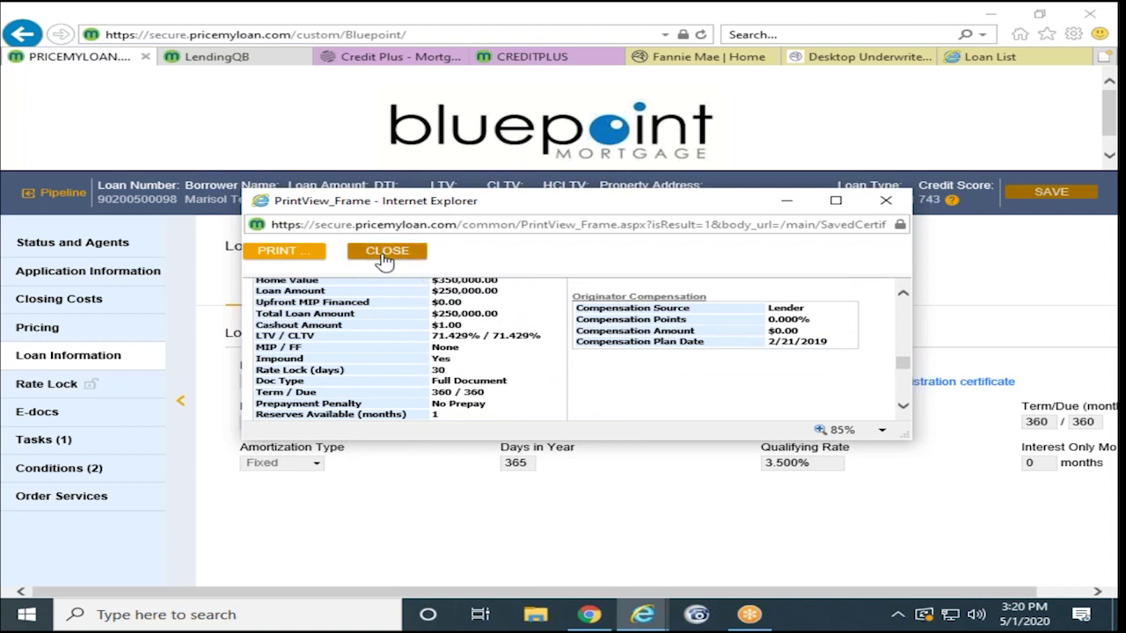
pyautogui.click(384, 256)
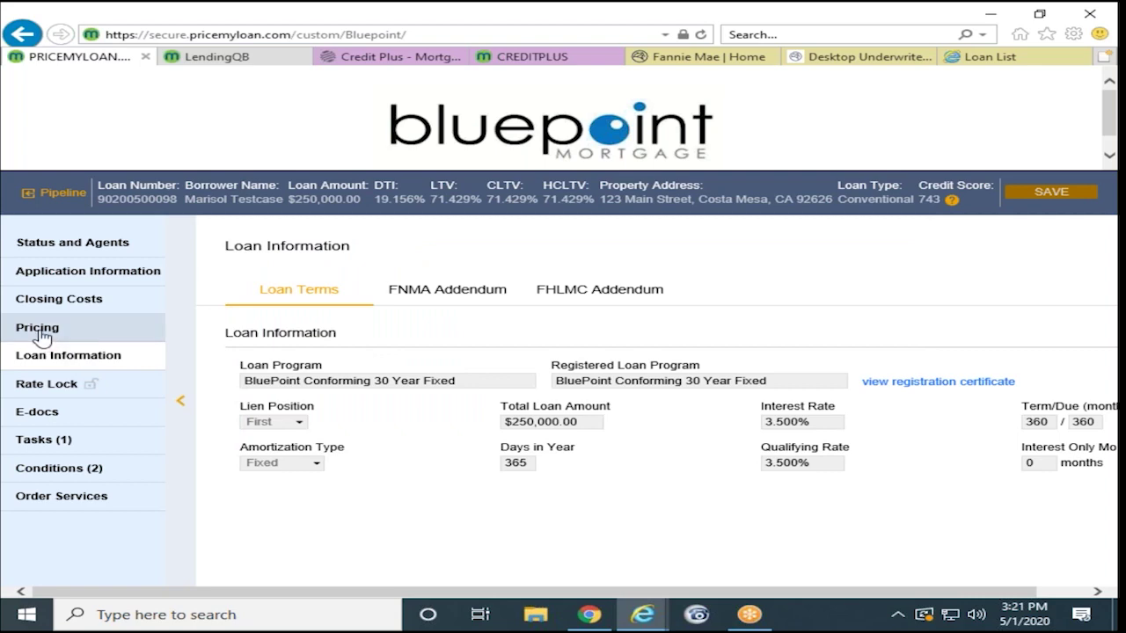
# Step: Go from the loan's pricing to Status and Agents, showing Registered as of 5/1/2020
pyautogui.click(143, 336)
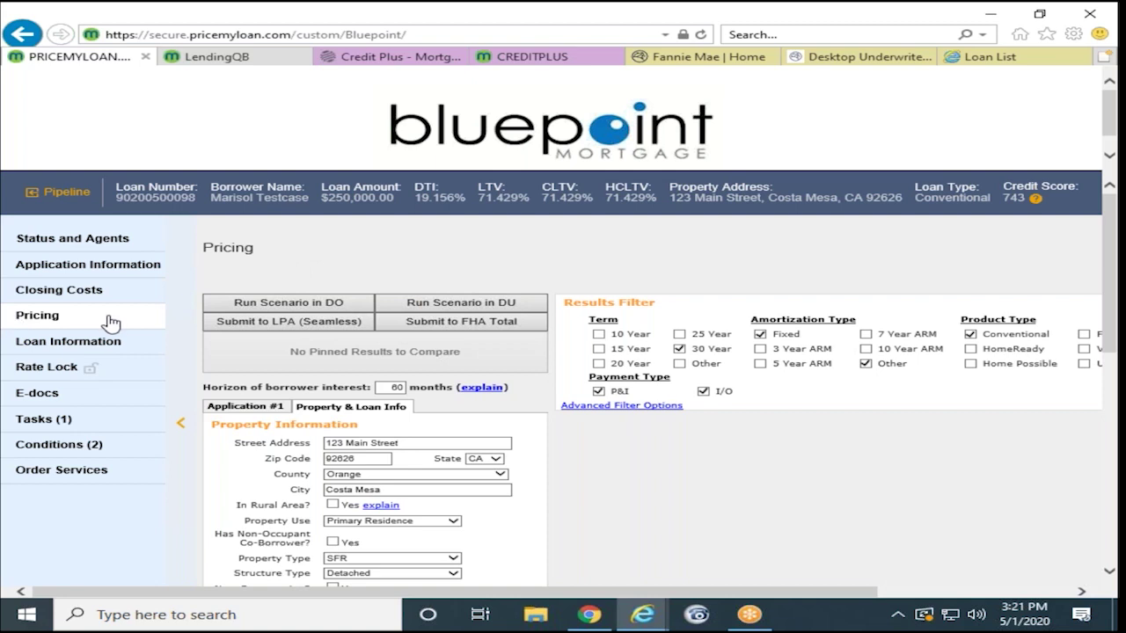
pyautogui.click(327, 322)
pyautogui.scroll(-1, 434, 426)
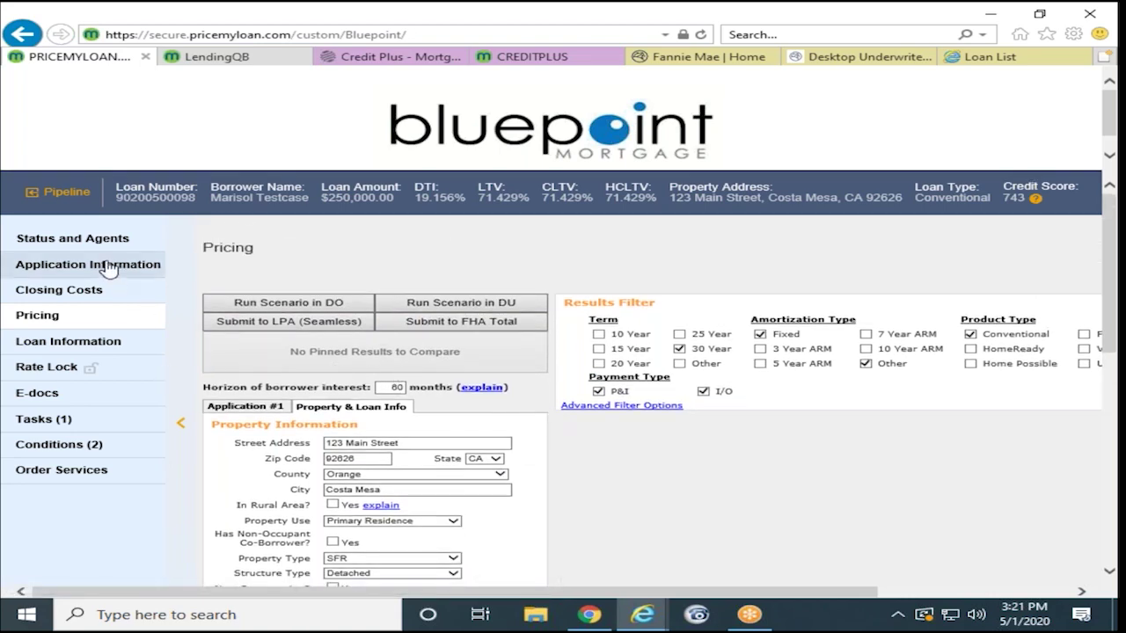
pyautogui.click(71, 241)
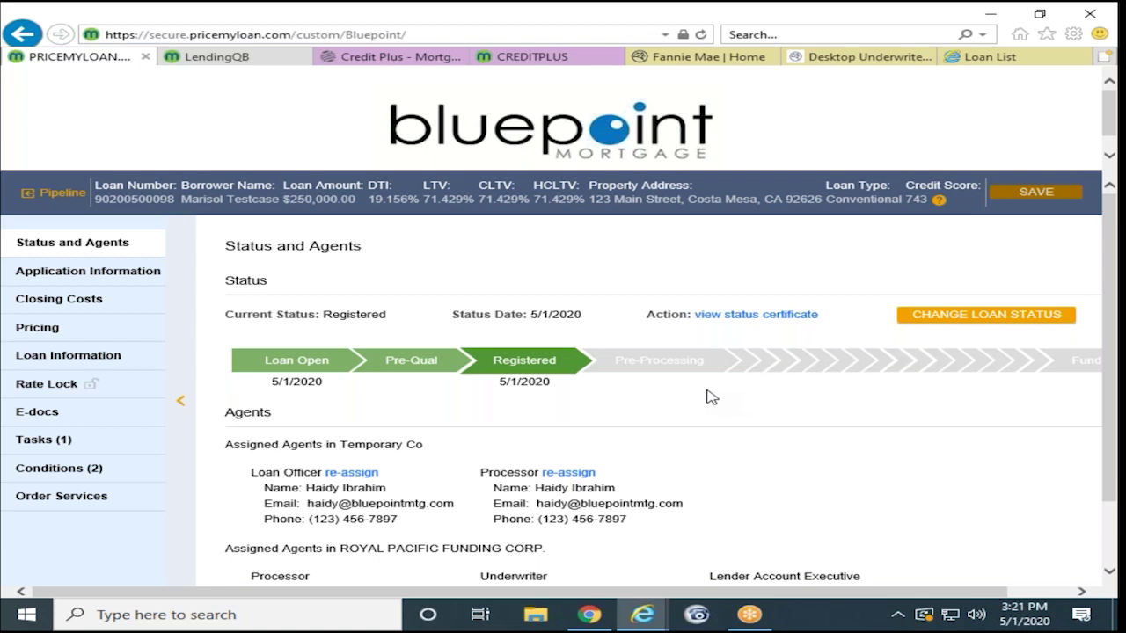
# Step: Leave the Status and Agents page for the loan's E-docs Upload Docs page
pyautogui.scroll(-2, 712, 396)
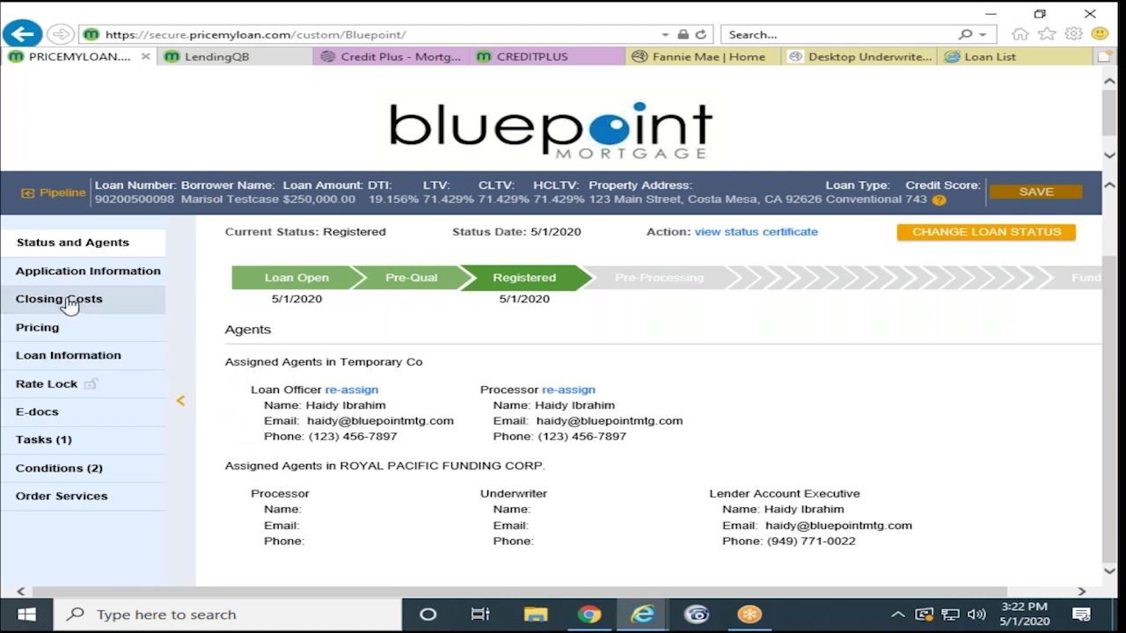
pyautogui.click(153, 419)
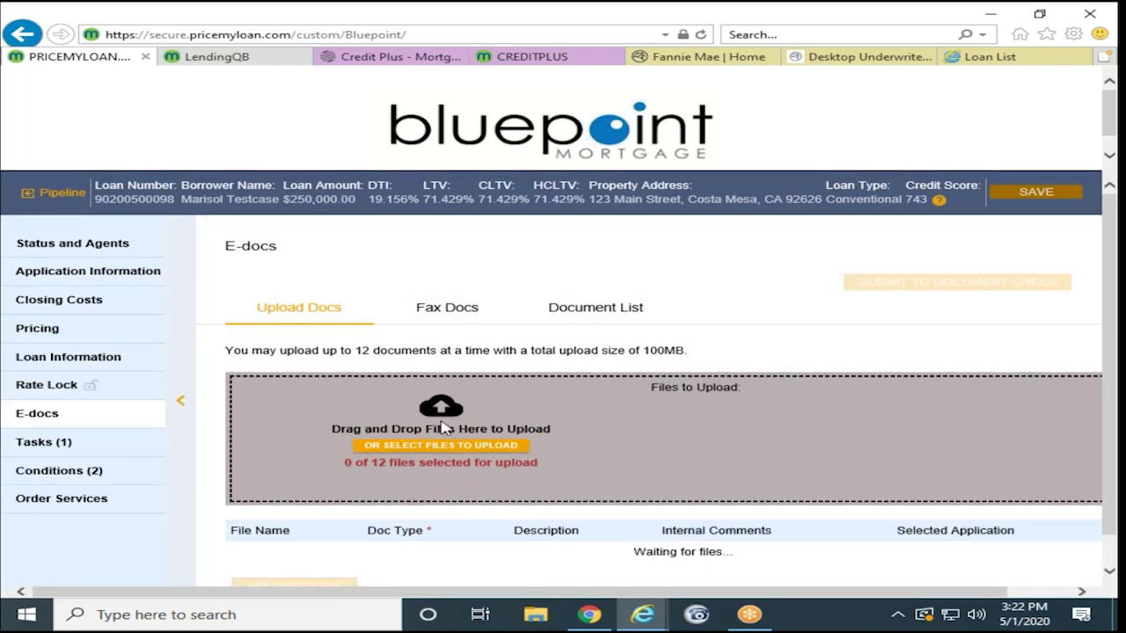
# Step: Queue Test - Assets.pdf, Test - Income.pdf and Test-1003.pdf from Test Files for upload
pyautogui.click(393, 456)
pyautogui.click(403, 451)
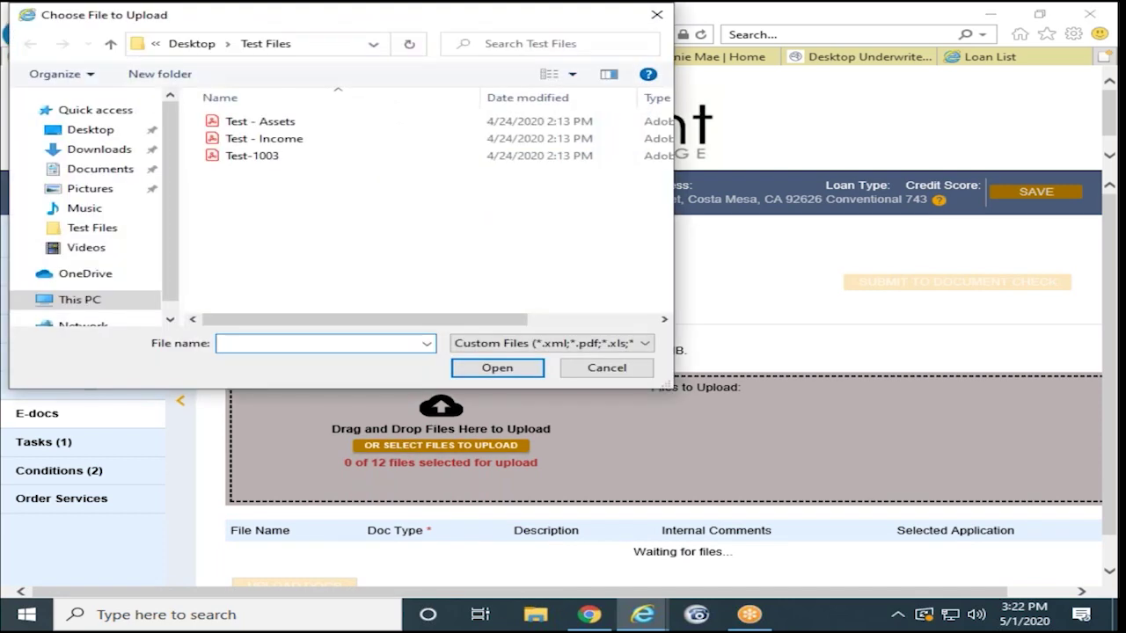
pyautogui.click(294, 125)
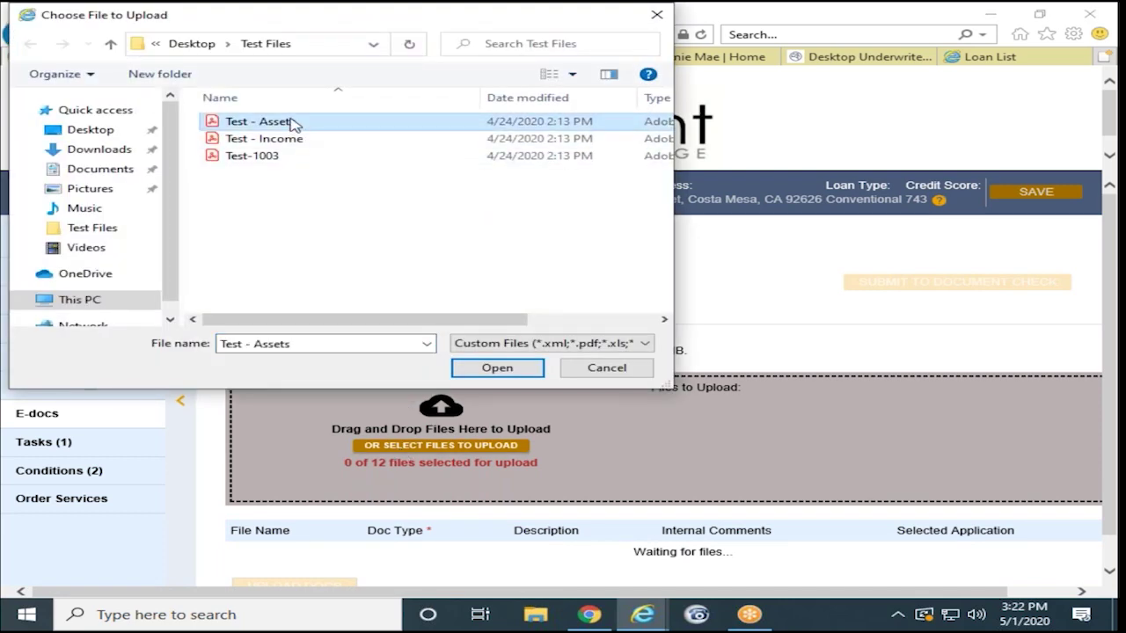
pyautogui.keyDown('ctrl'); pyautogui.click(286, 138); pyautogui.keyUp('ctrl')
pyautogui.keyDown('ctrl'); pyautogui.click(313, 156); pyautogui.keyUp('ctrl')
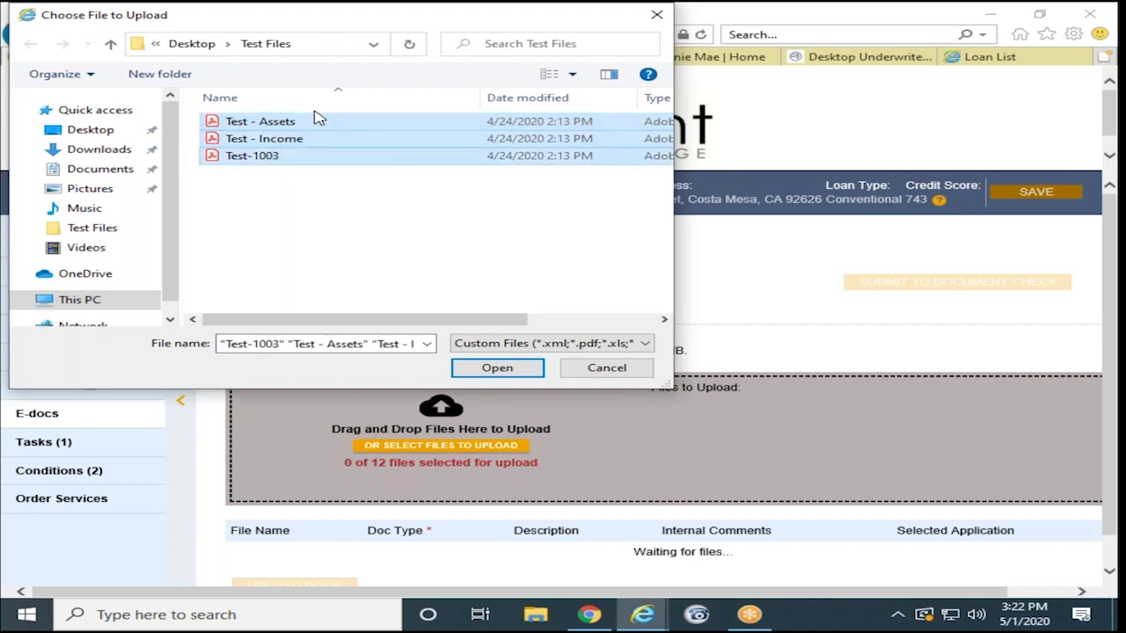
pyautogui.click(497, 368)
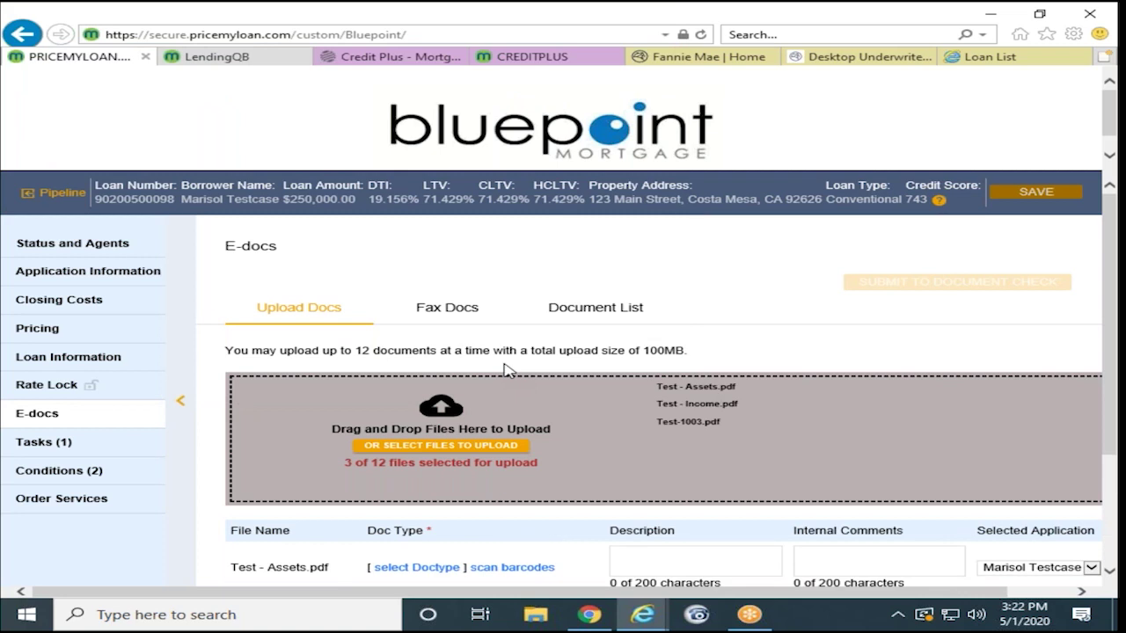
# Step: Tag Test - Assets.pdf with the ASSETS doc type BANK STATEMENTS (ASSET USE)
pyautogui.scroll(-3, 302, 440)
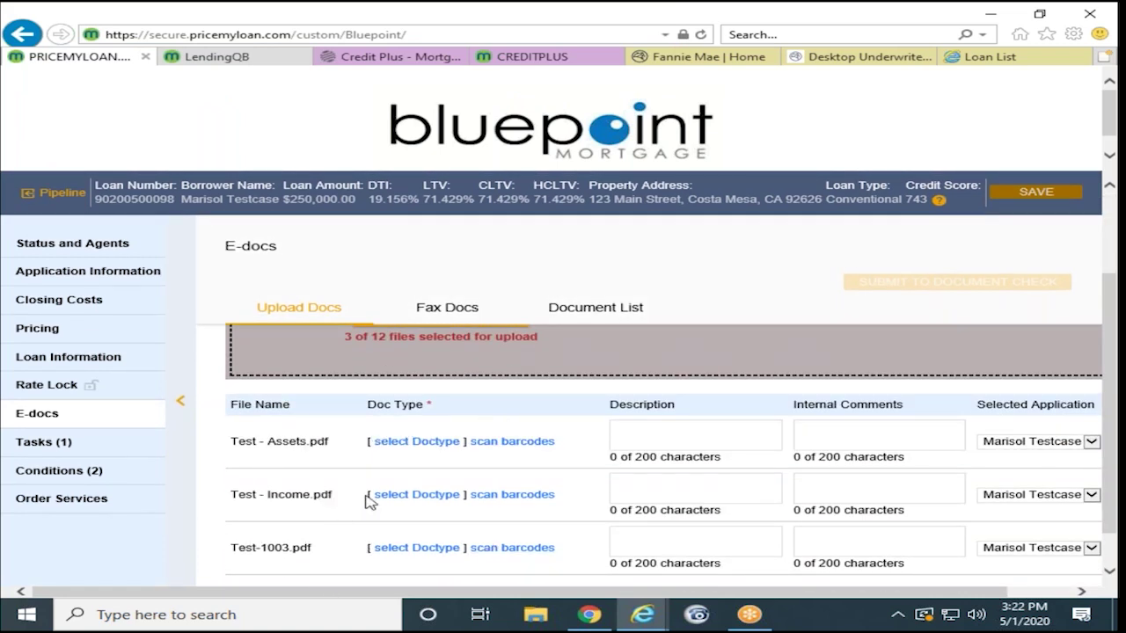
pyautogui.click(421, 442)
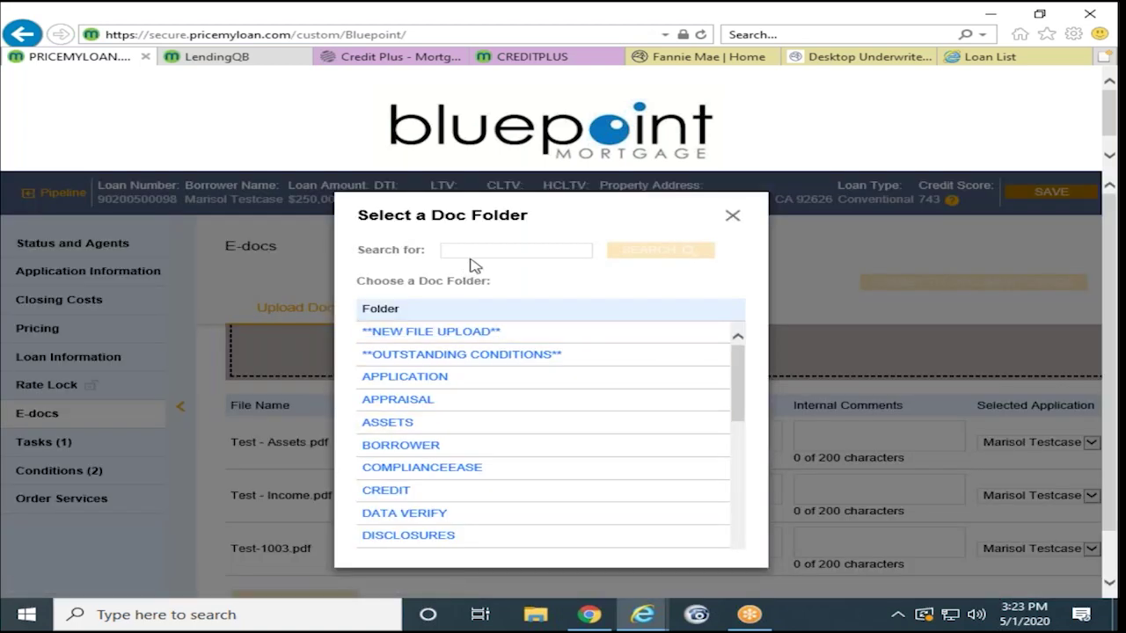
pyautogui.click(475, 254)
pyautogui.click(391, 423)
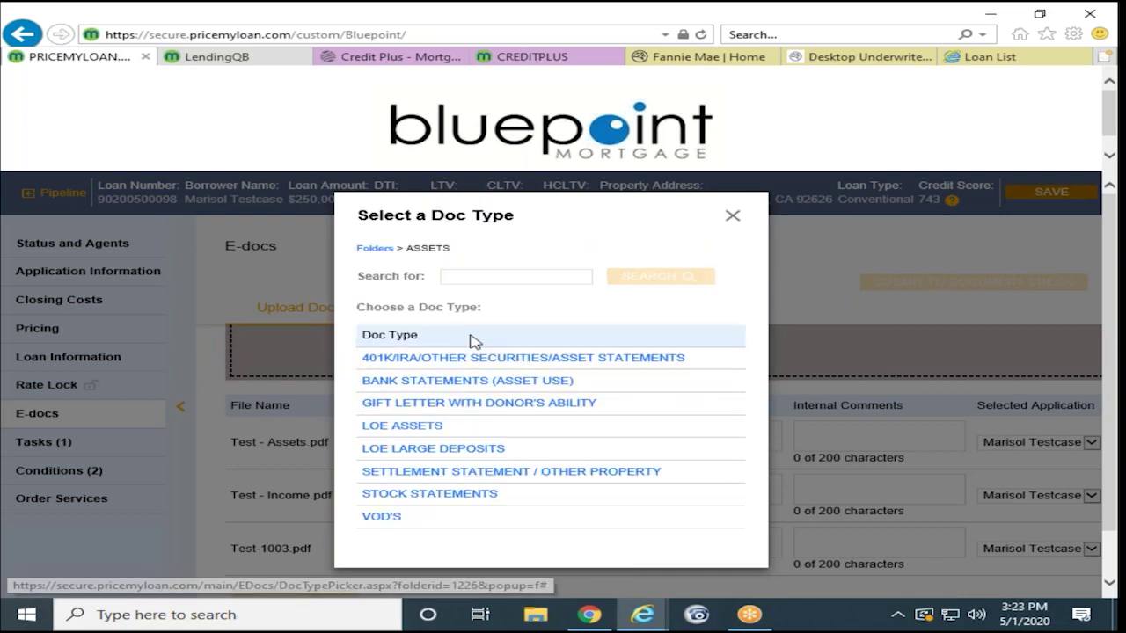
pyautogui.click(500, 280)
pyautogui.write('bank stat')
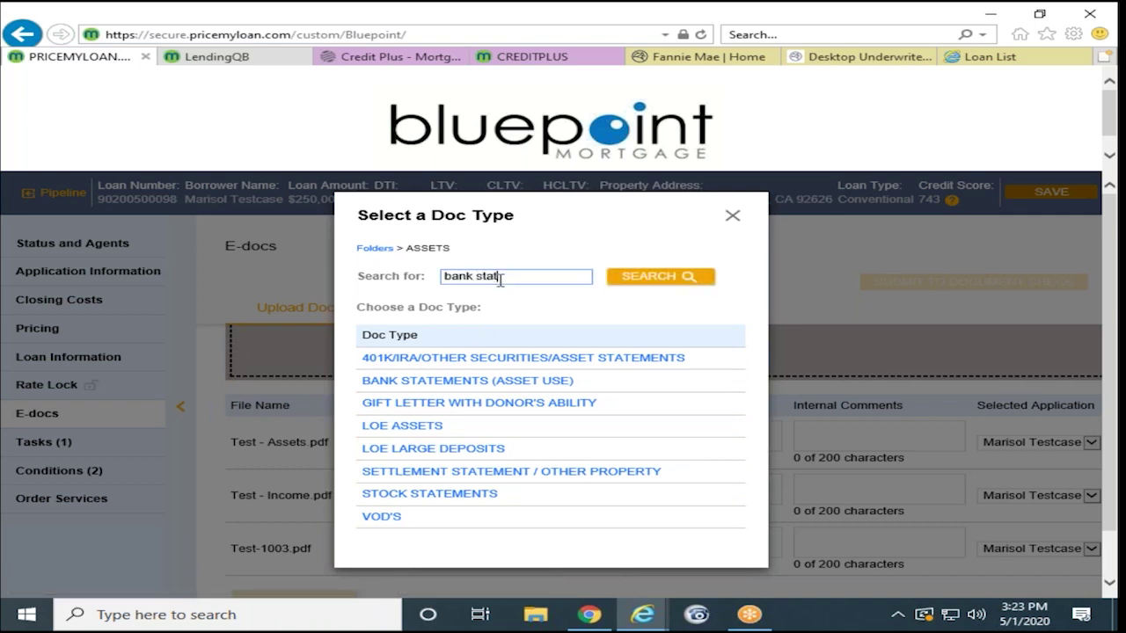
pyautogui.click(624, 278)
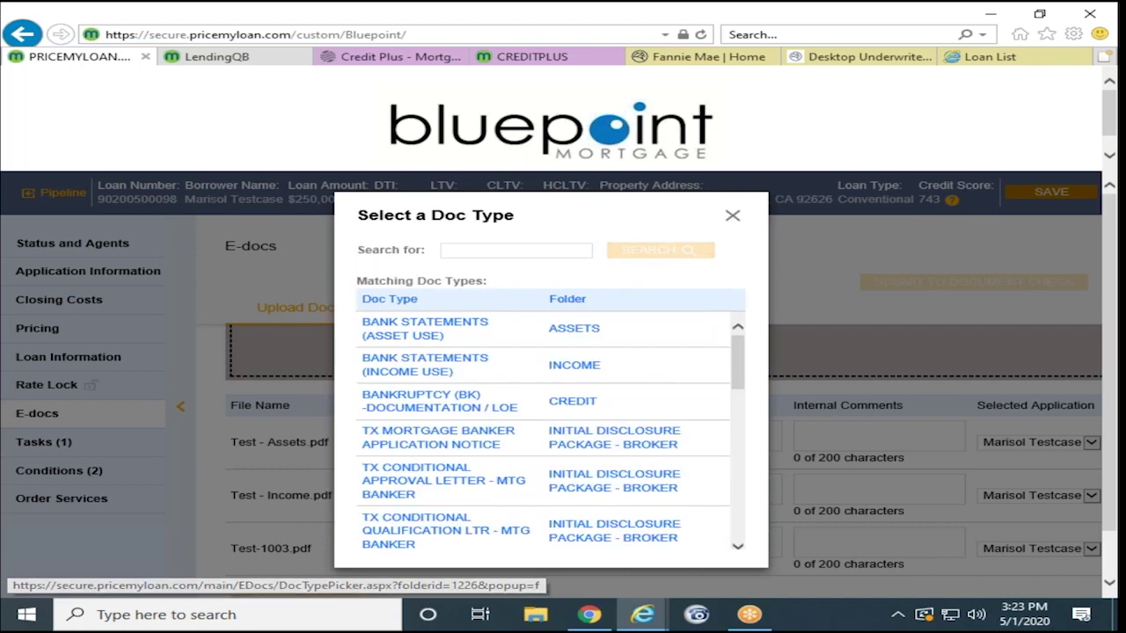
pyautogui.click(406, 333)
pyautogui.scroll(-1, 467, 343)
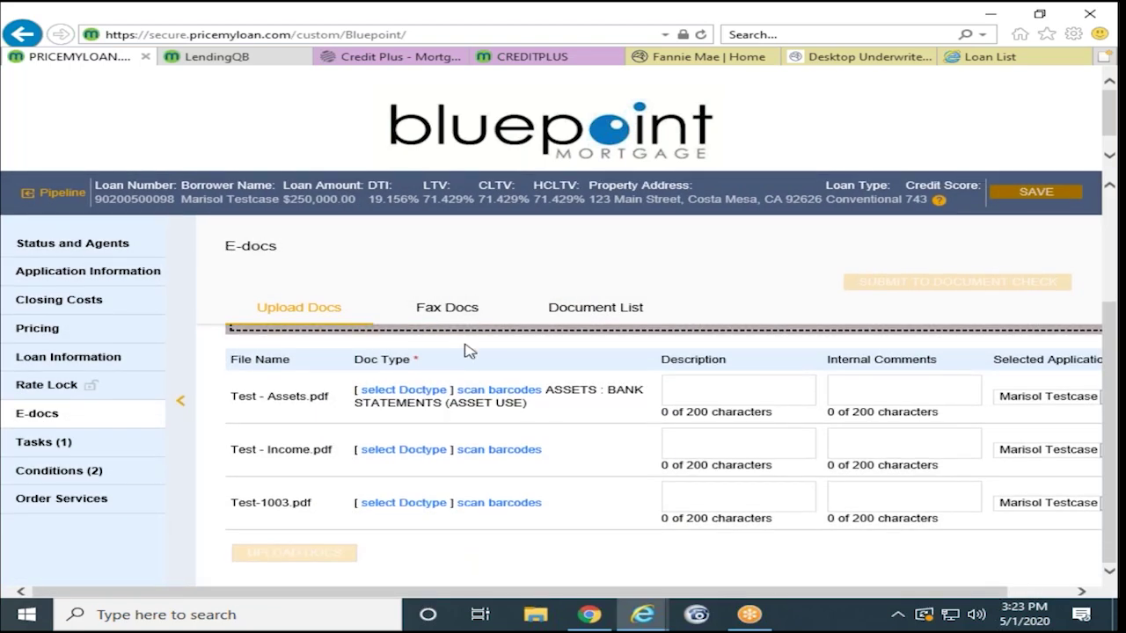
pyautogui.click(726, 391)
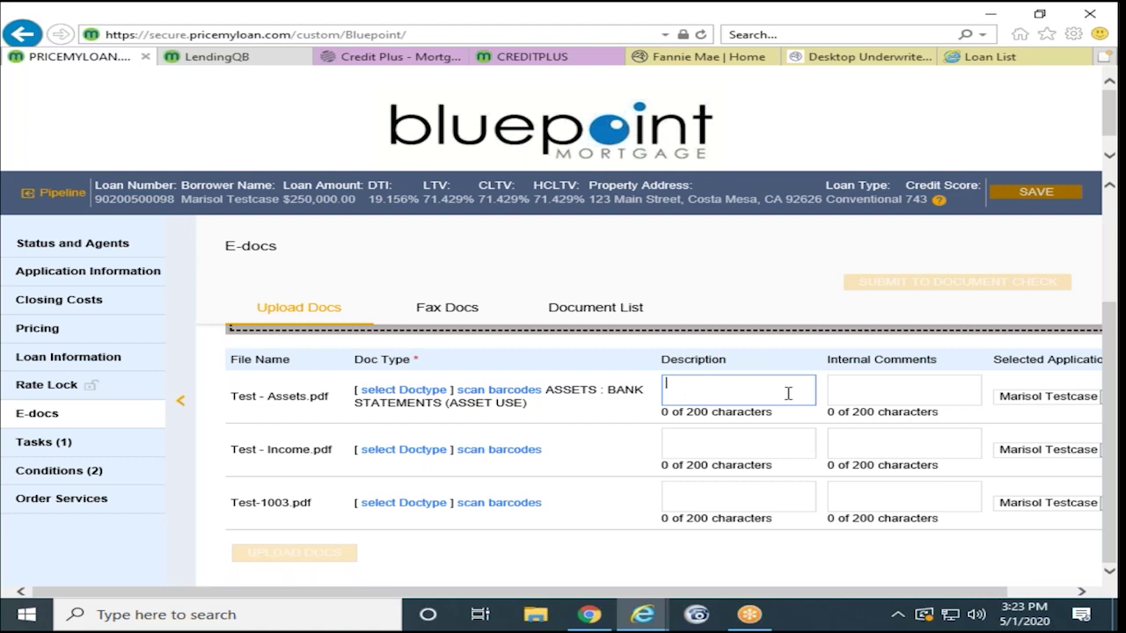
# Step: Tag Test - Income.pdf as PAYSTUBS BORROWER by searching 'pay'
pyautogui.click(400, 451)
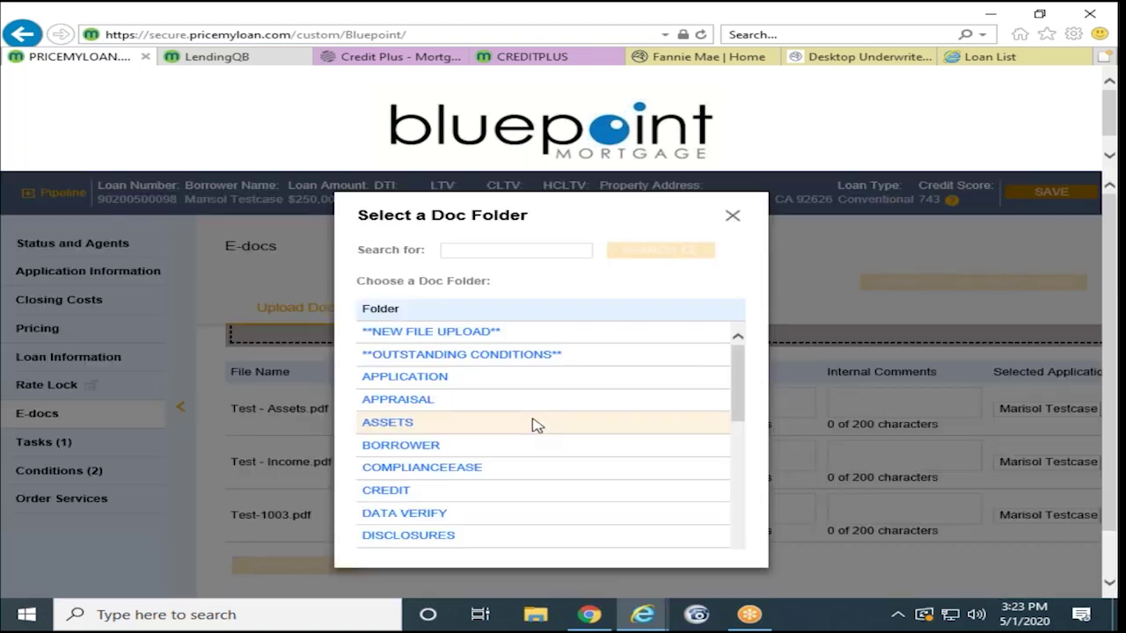
pyautogui.click(499, 252)
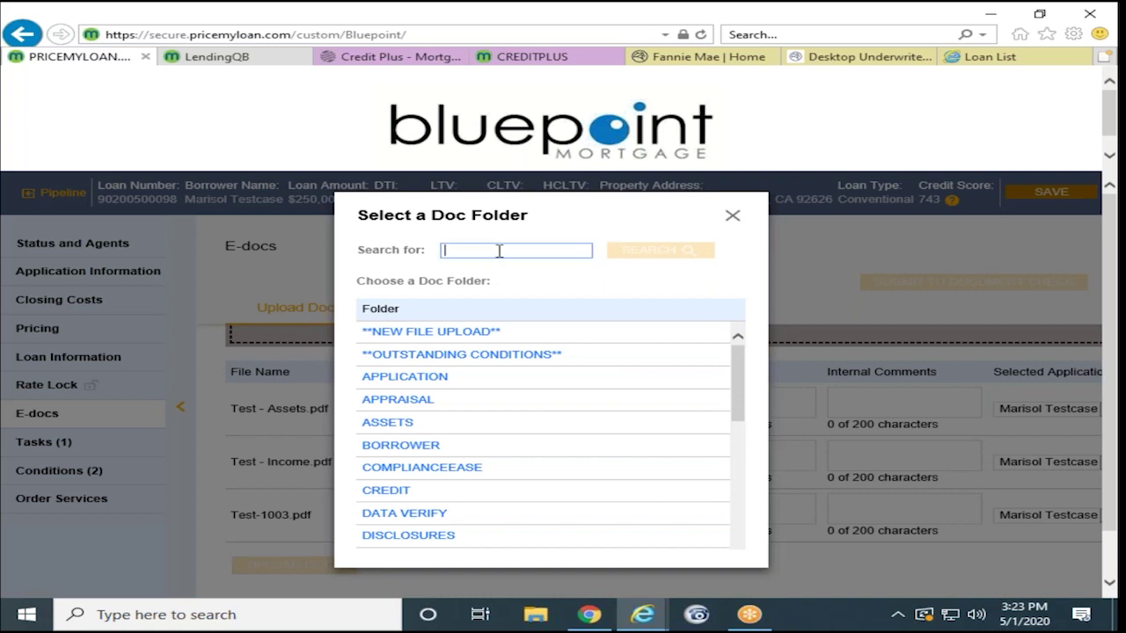
pyautogui.write('pay')
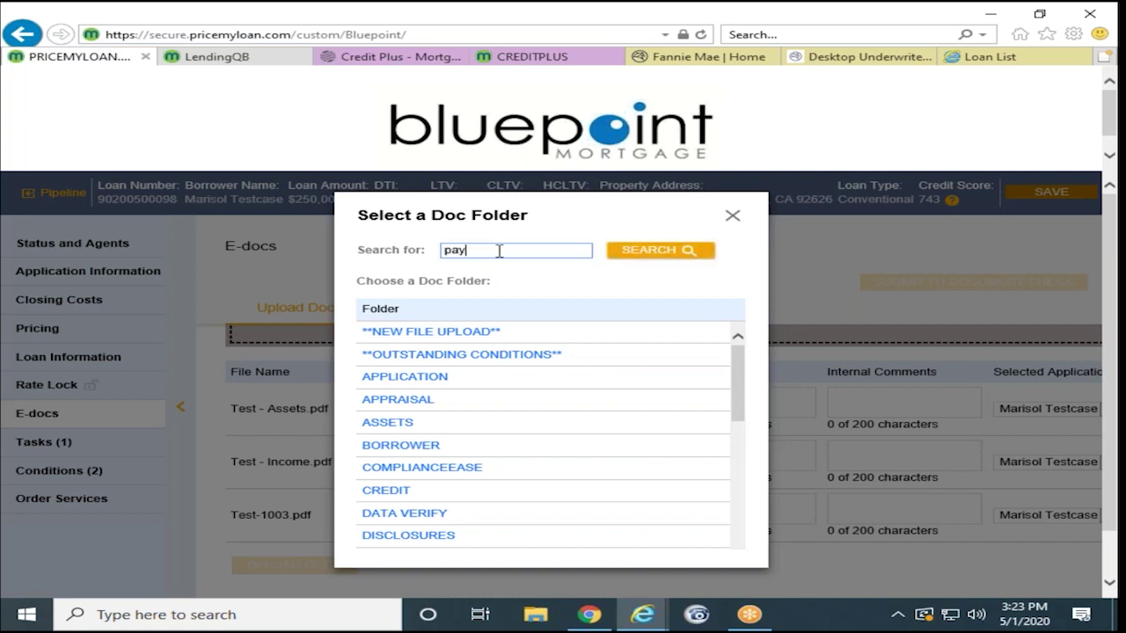
pyautogui.click(611, 252)
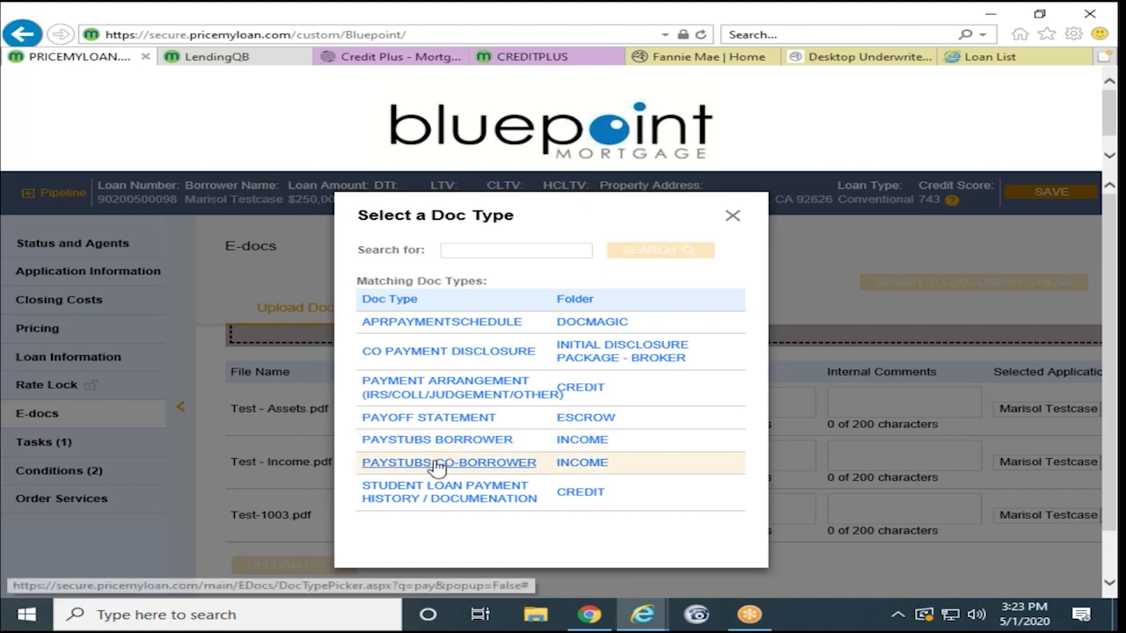
pyautogui.click(479, 448)
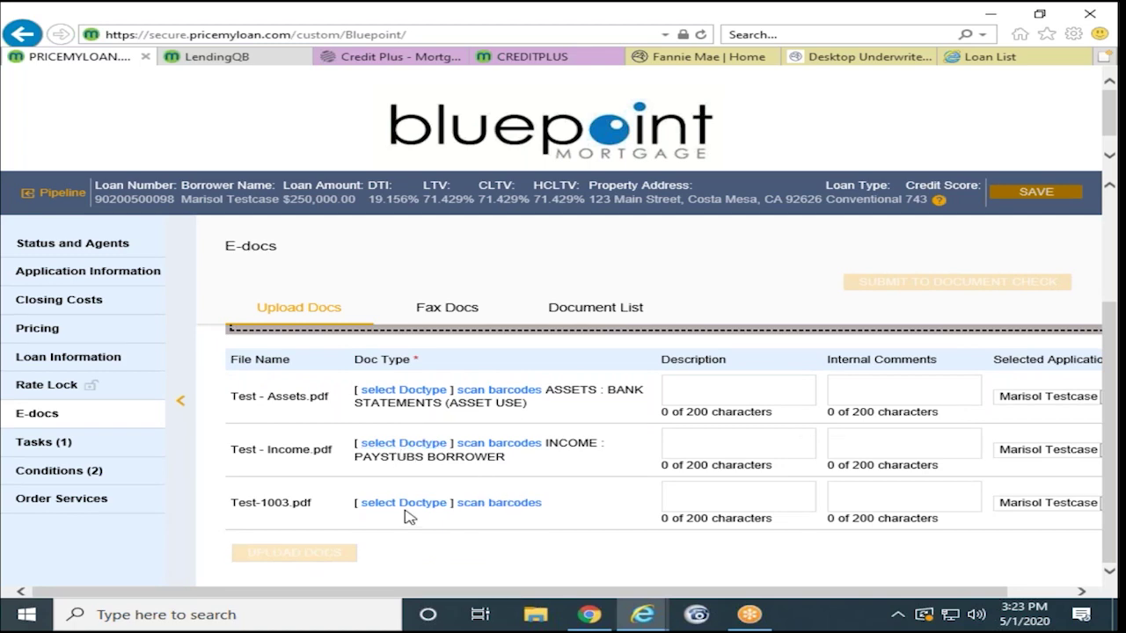
# Step: Tag Test-1003.pdf as INITIAL SIGNED 1003 and upload all three documents
pyautogui.click(406, 508)
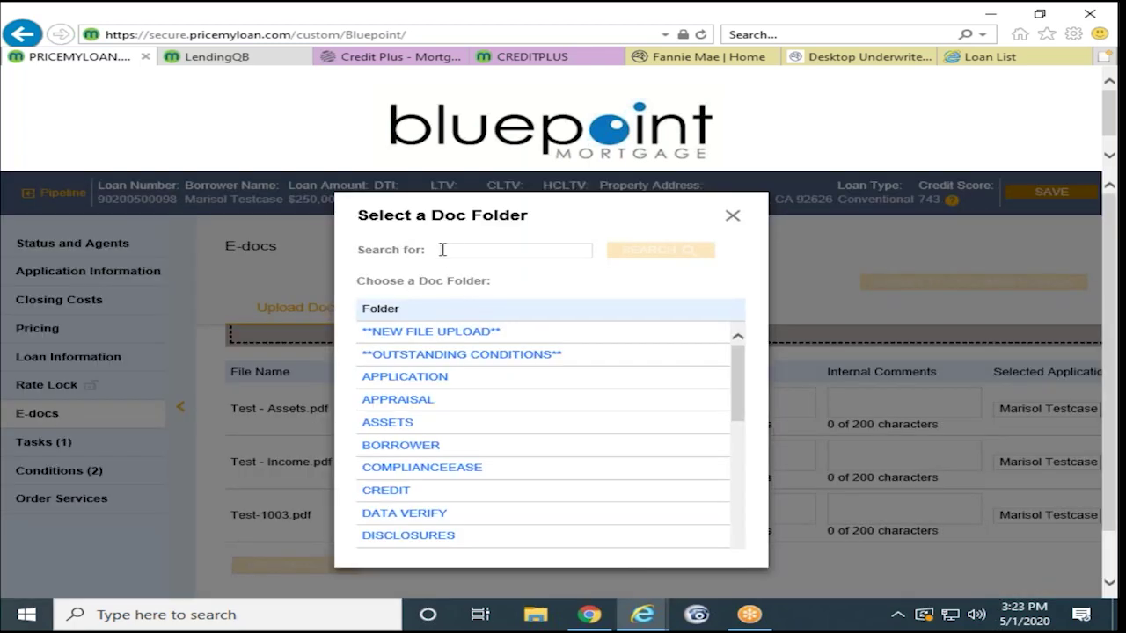
pyautogui.write('1003')
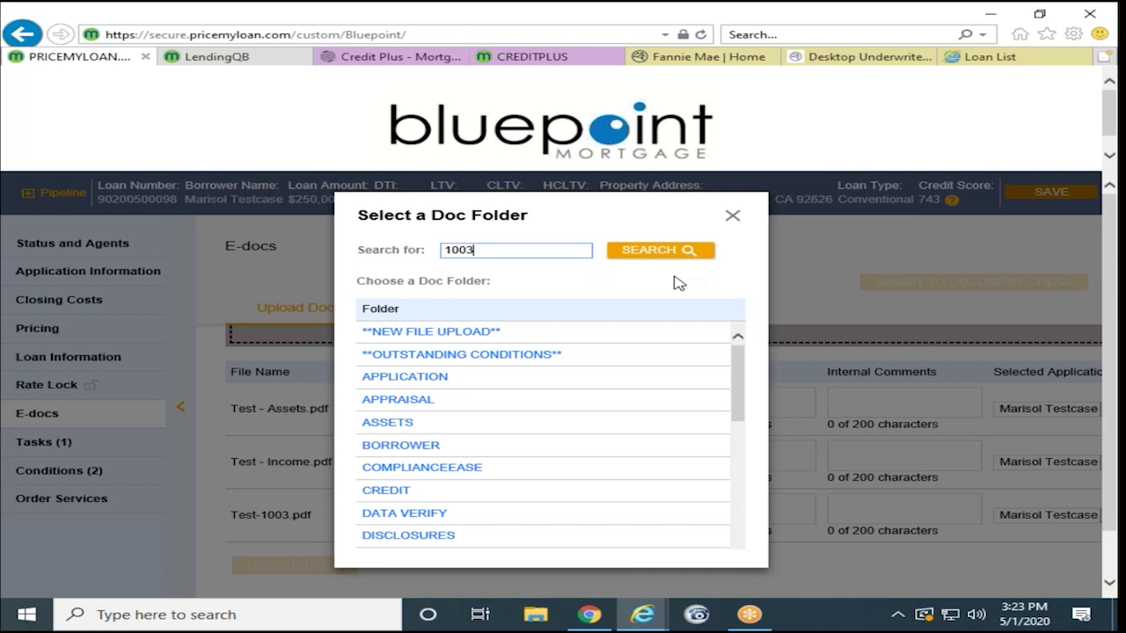
pyautogui.click(670, 253)
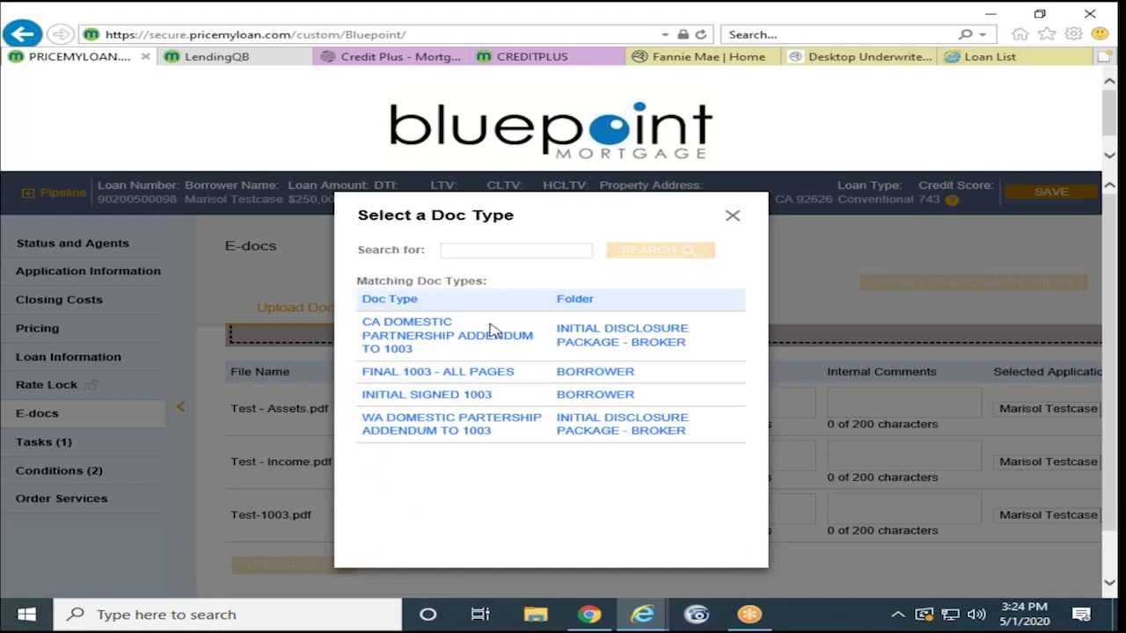
pyautogui.click(423, 407)
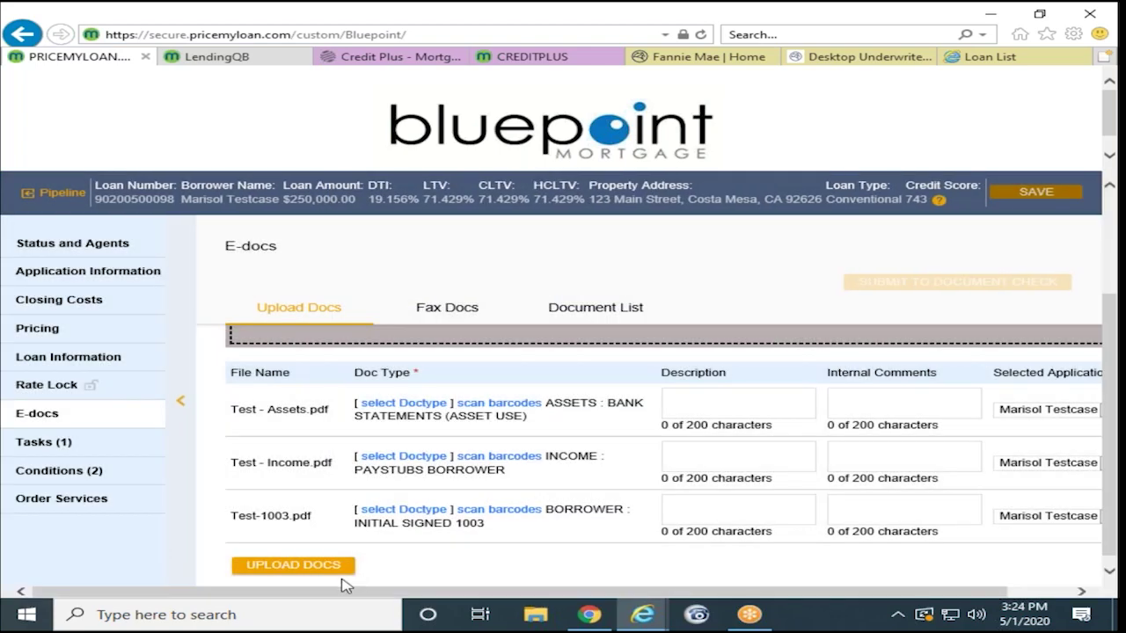
pyautogui.click(327, 574)
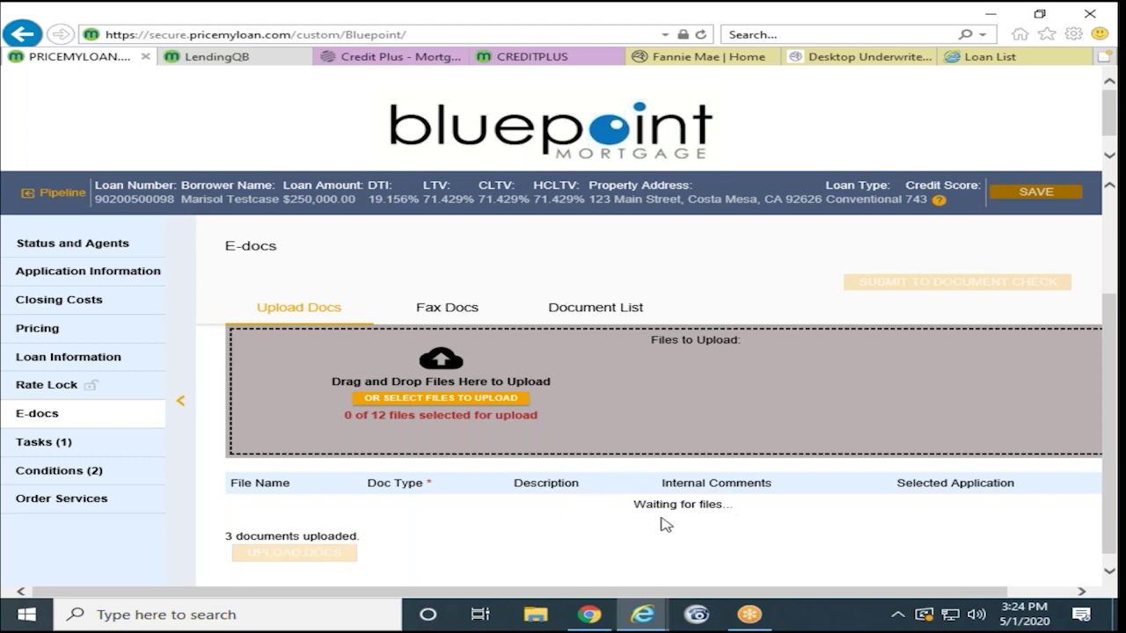
# Step: Check the Document List and the CERTIFICATE SUBMITTED PDF, then return to Status and Agents
pyautogui.click(617, 317)
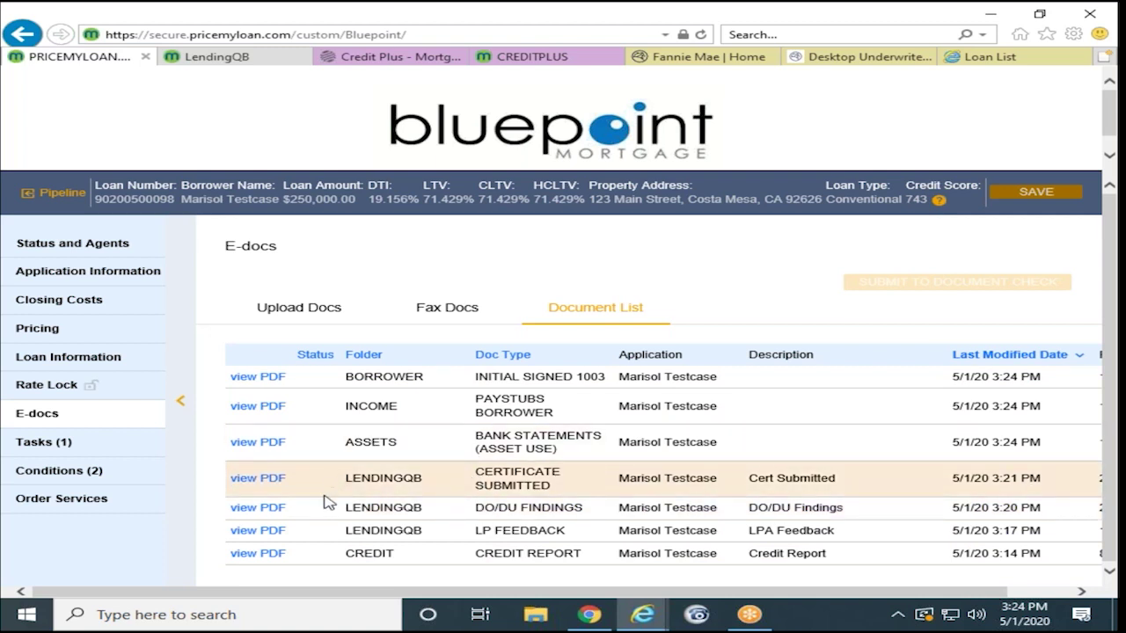
pyautogui.click(249, 479)
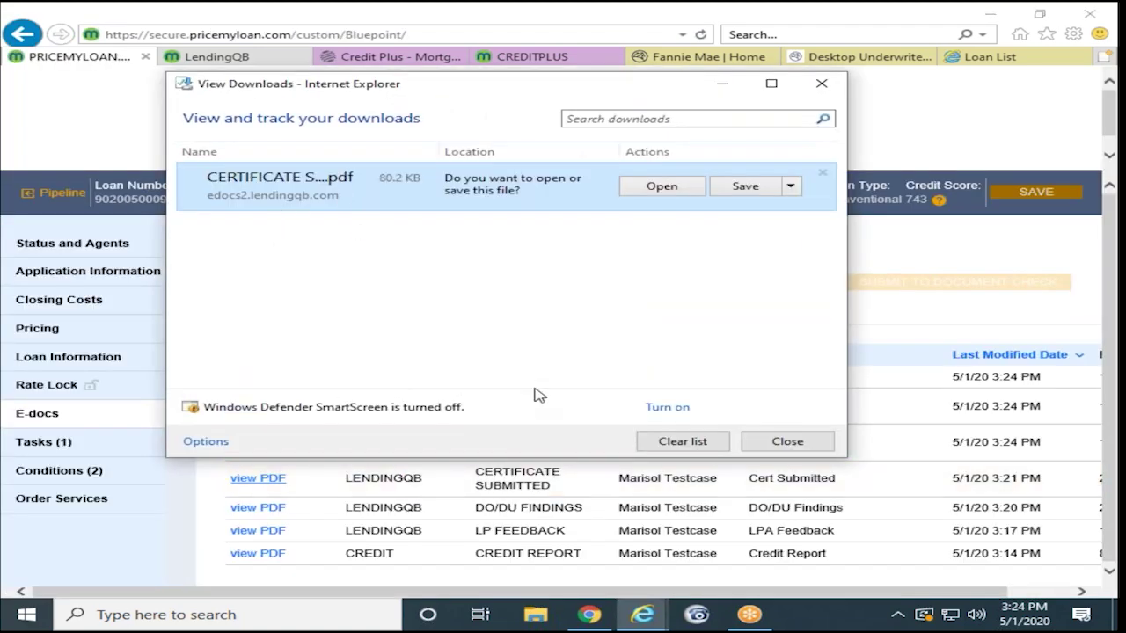
pyautogui.click(818, 86)
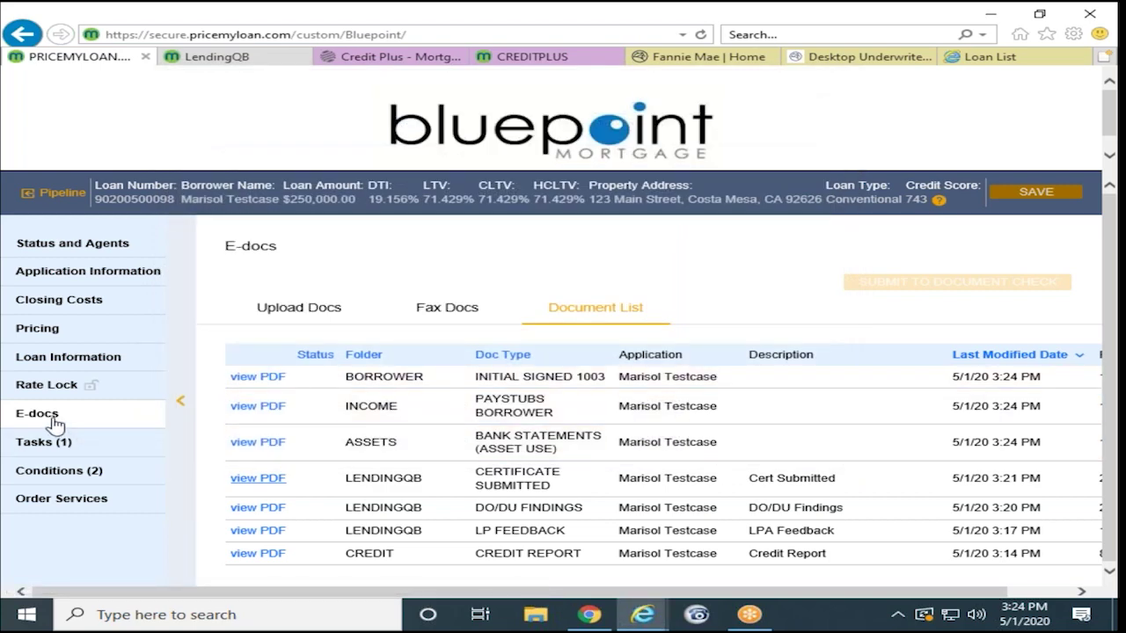
pyautogui.click(92, 412)
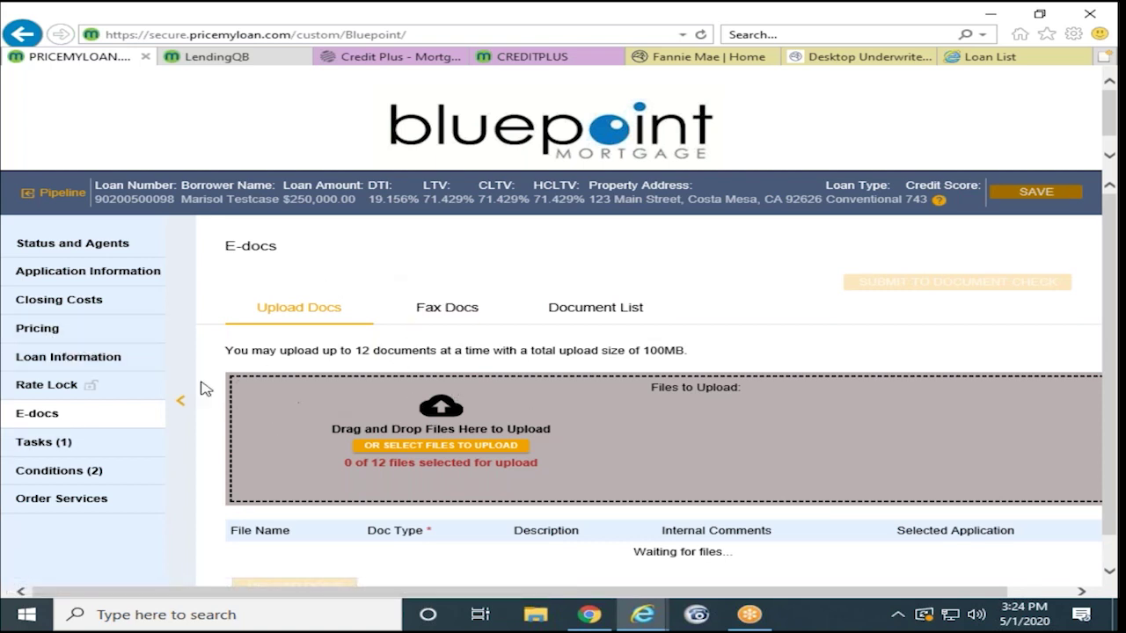
pyautogui.click(91, 252)
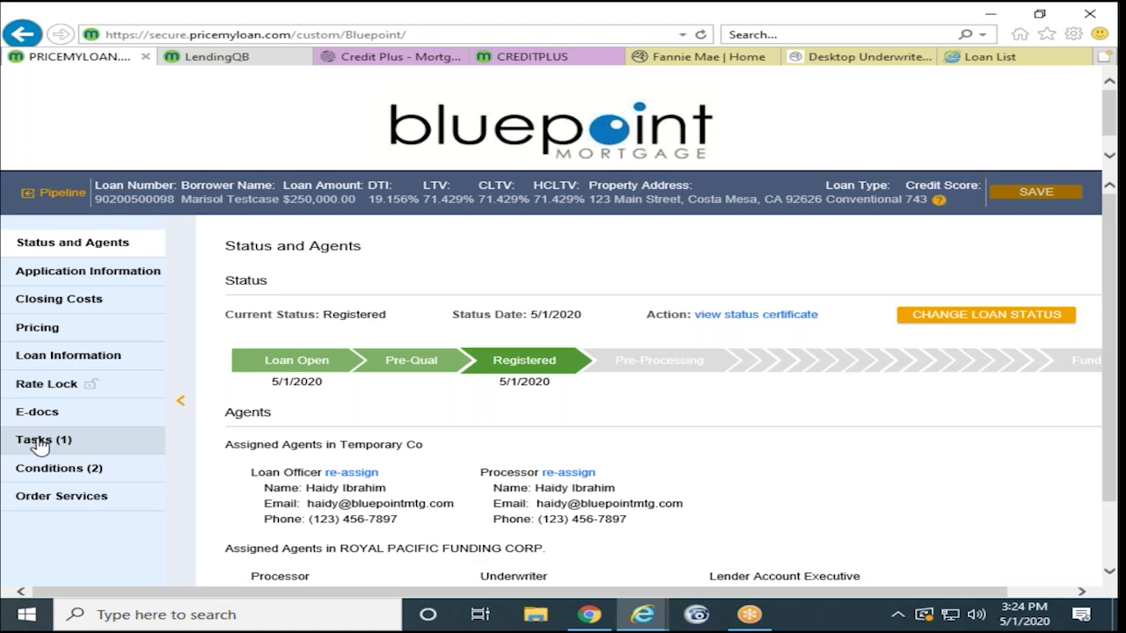
# Step: Resolve the Loan created by broker and upload submission package tasks, then view the Loans pipeline
pyautogui.click(39, 444)
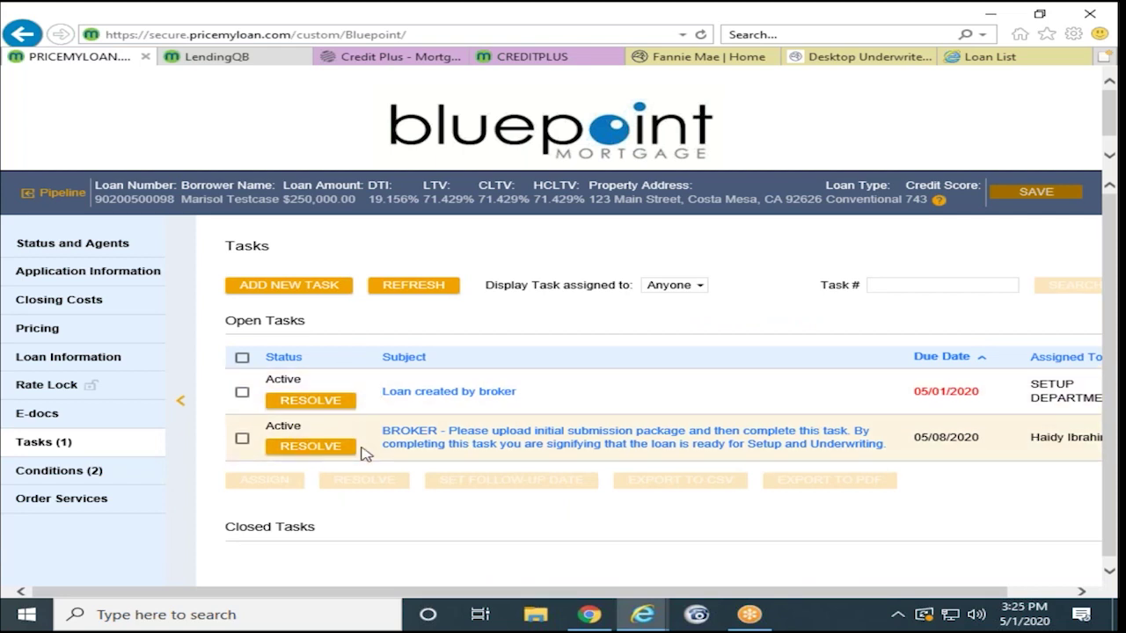
pyautogui.click(315, 406)
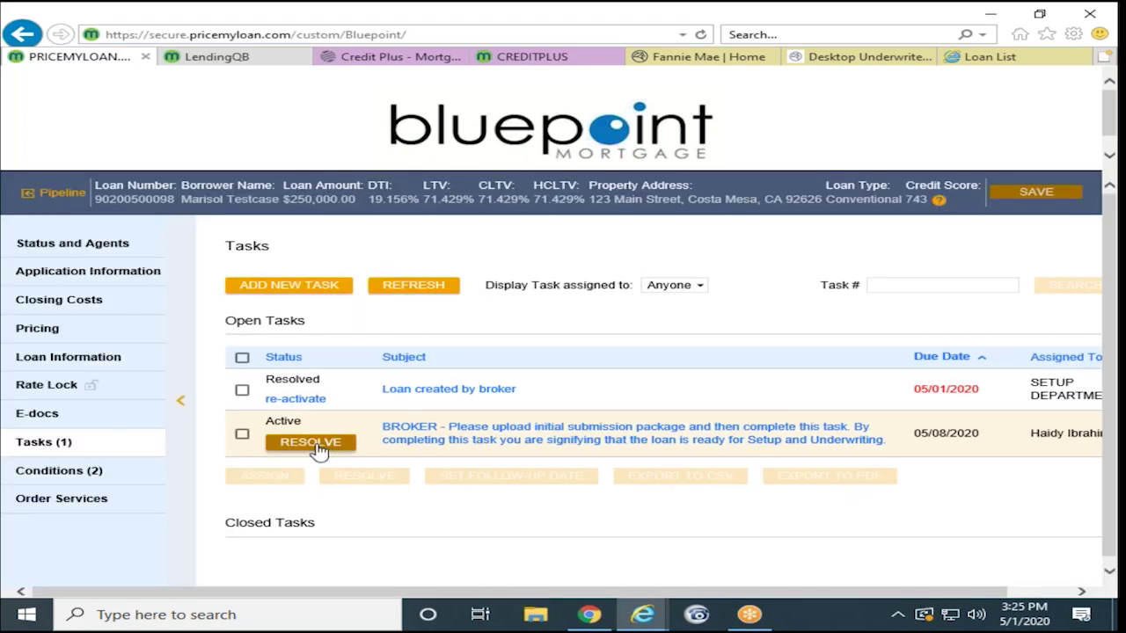
pyautogui.click(315, 442)
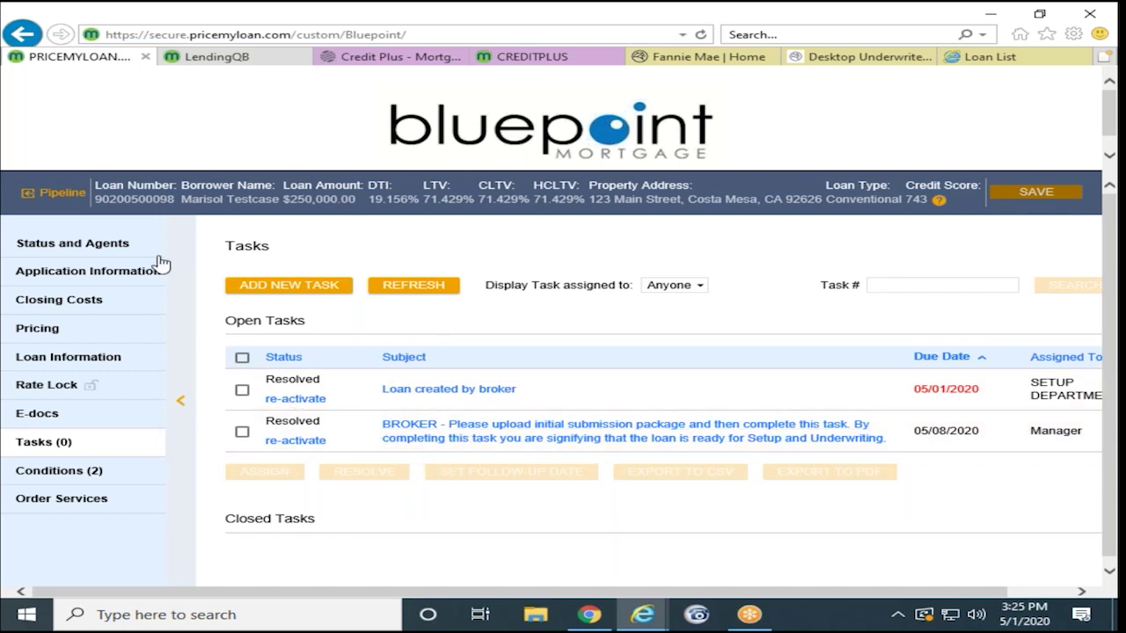
pyautogui.click(99, 253)
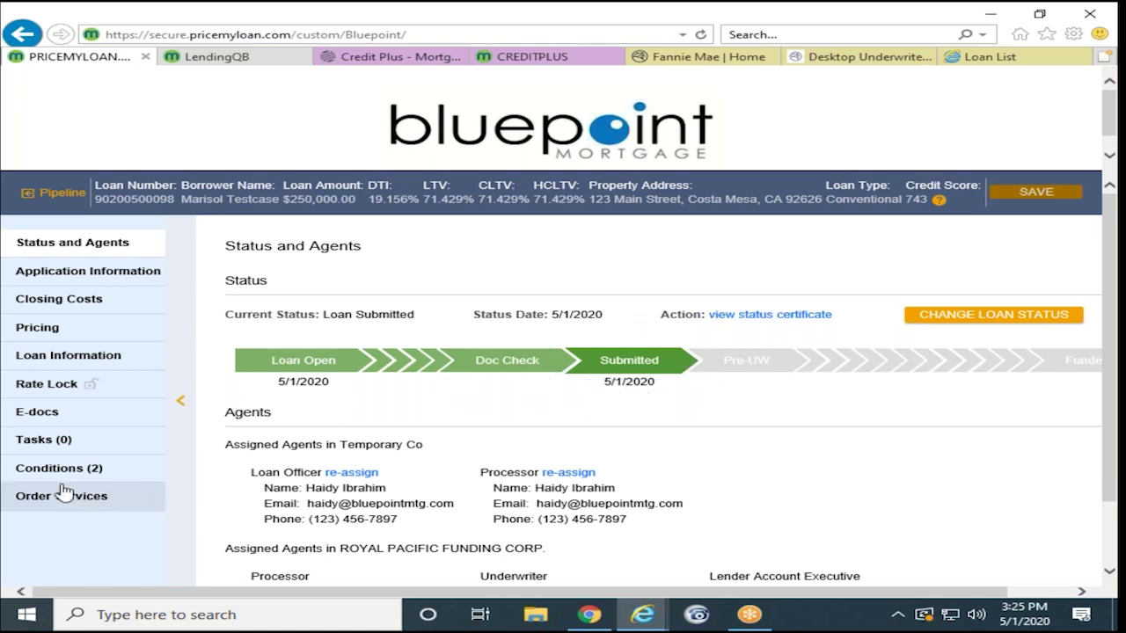
pyautogui.click(63, 196)
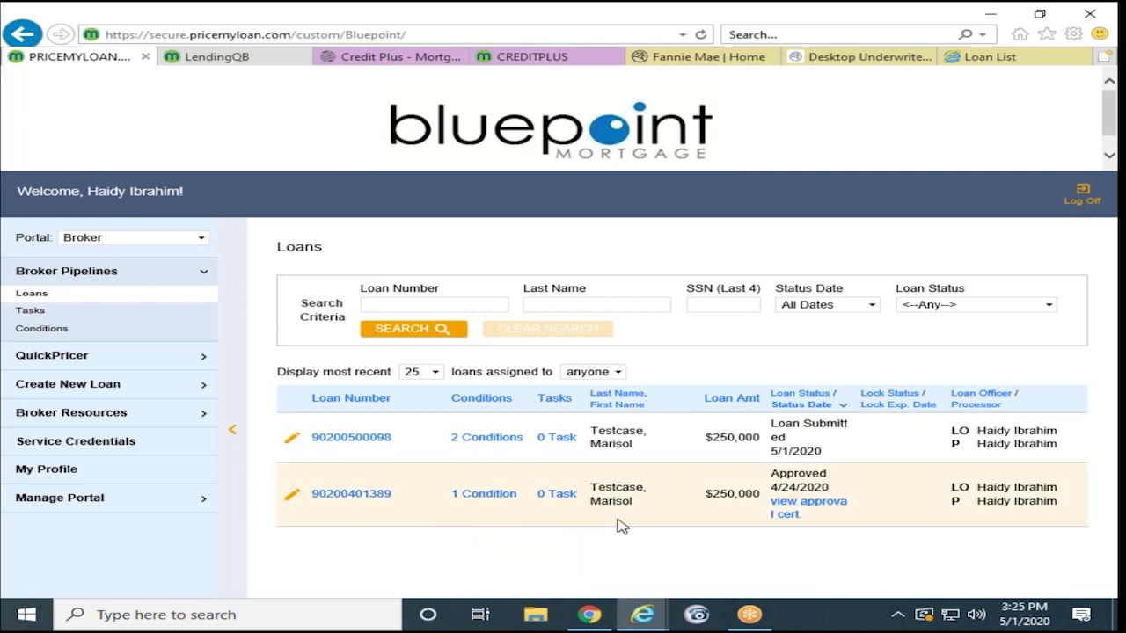
pyautogui.click(363, 494)
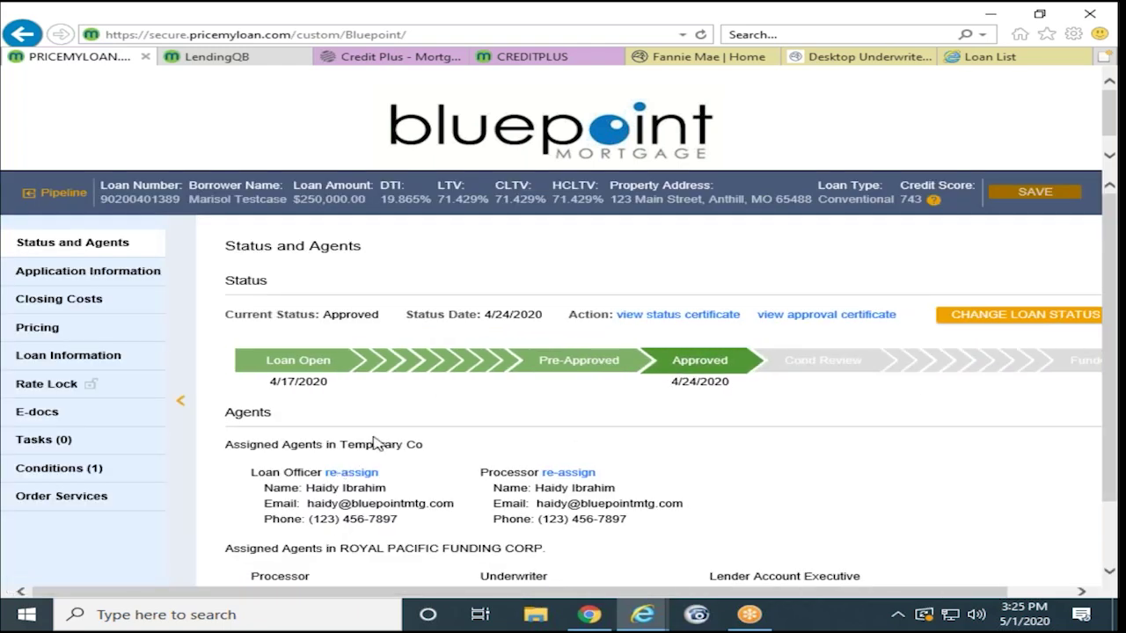
pyautogui.scroll(-2, 387, 431)
pyautogui.scroll(2, 390, 428)
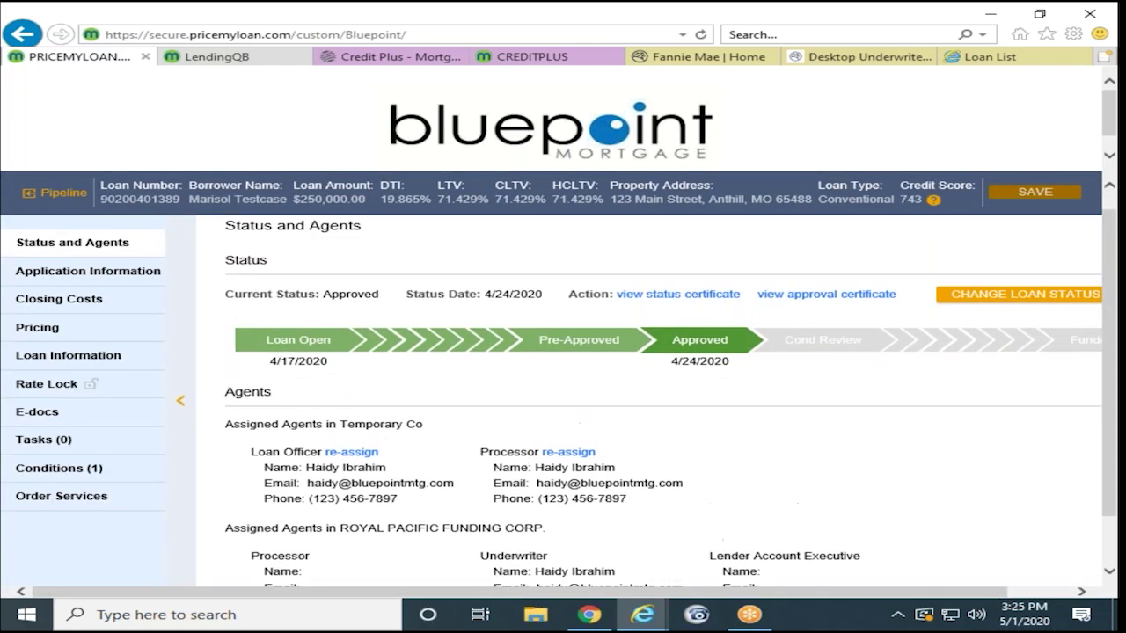
pyautogui.scroll(-2, 330, 467)
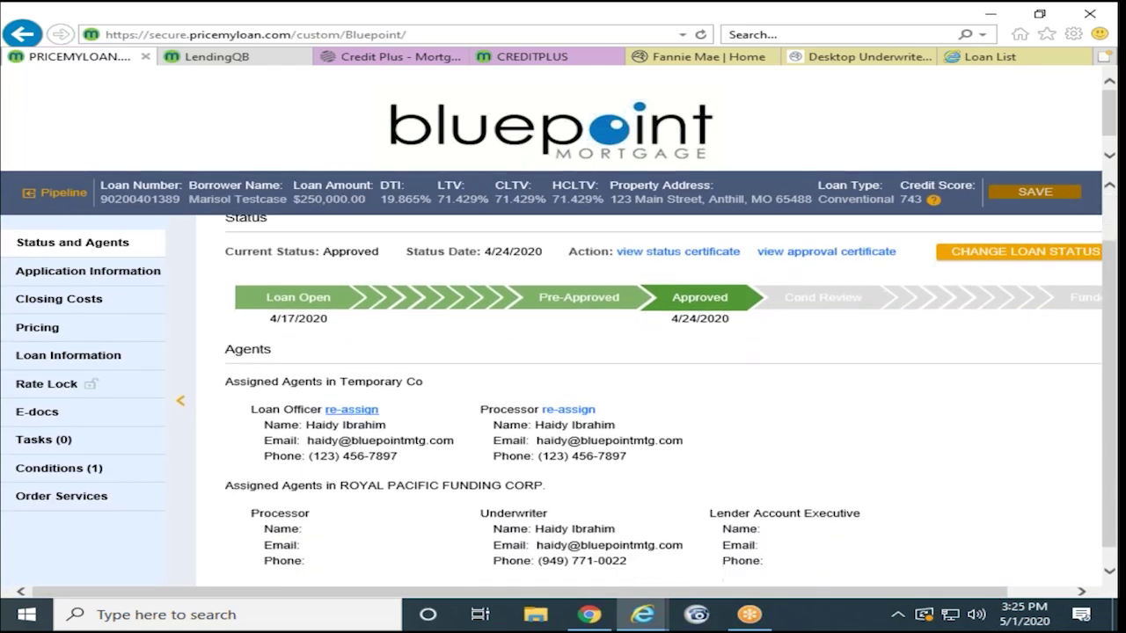
pyautogui.click(58, 193)
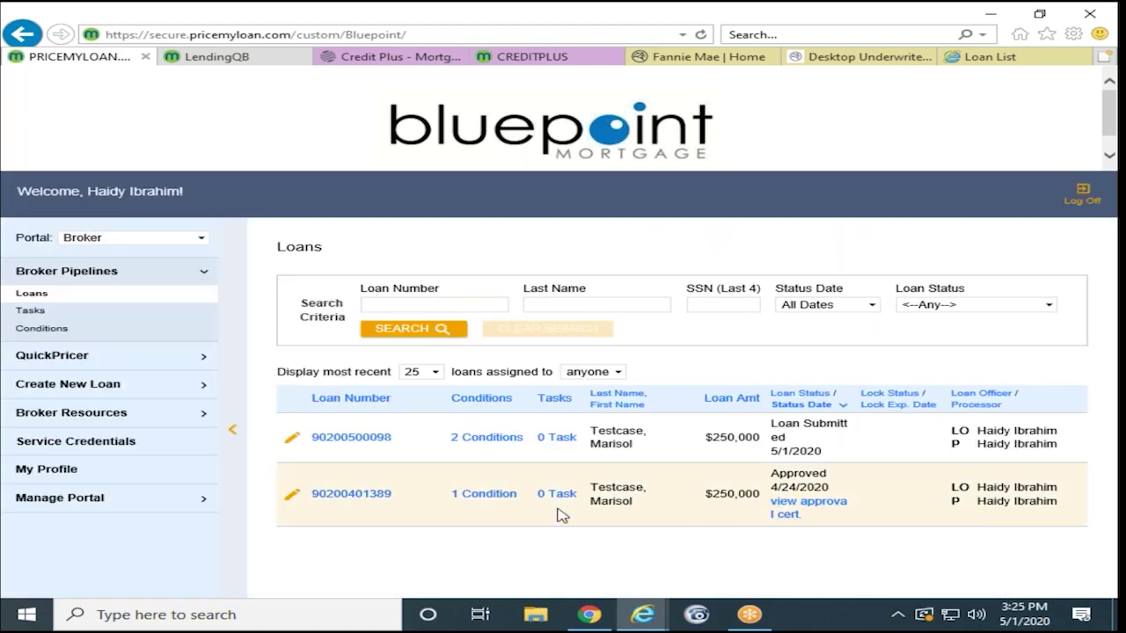
pyautogui.click(498, 498)
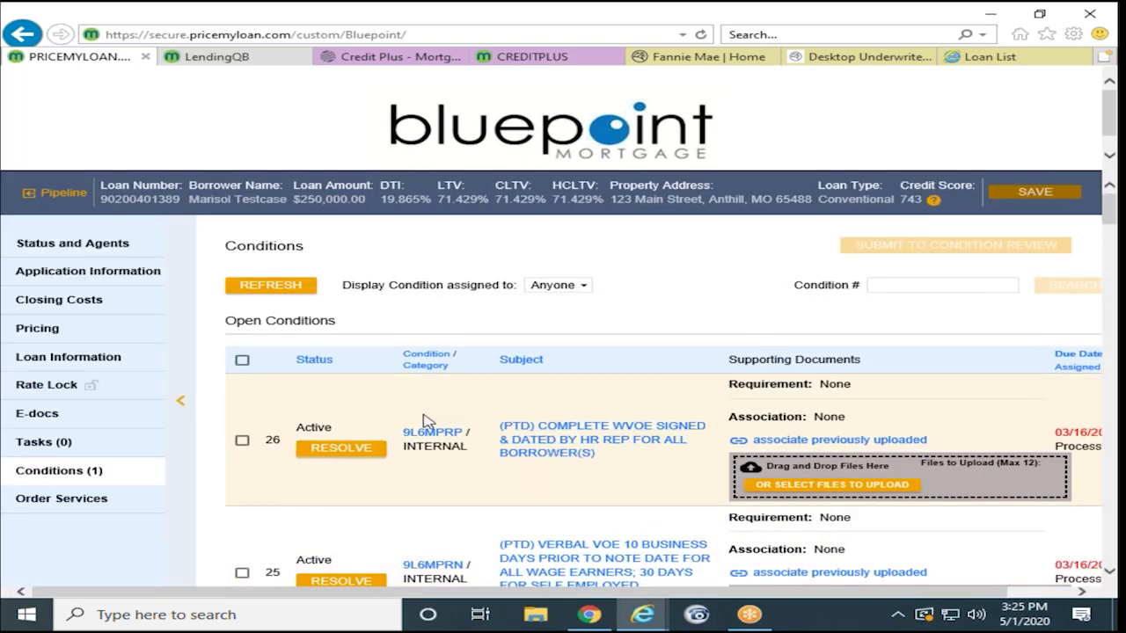
pyautogui.scroll(-1, 428, 418)
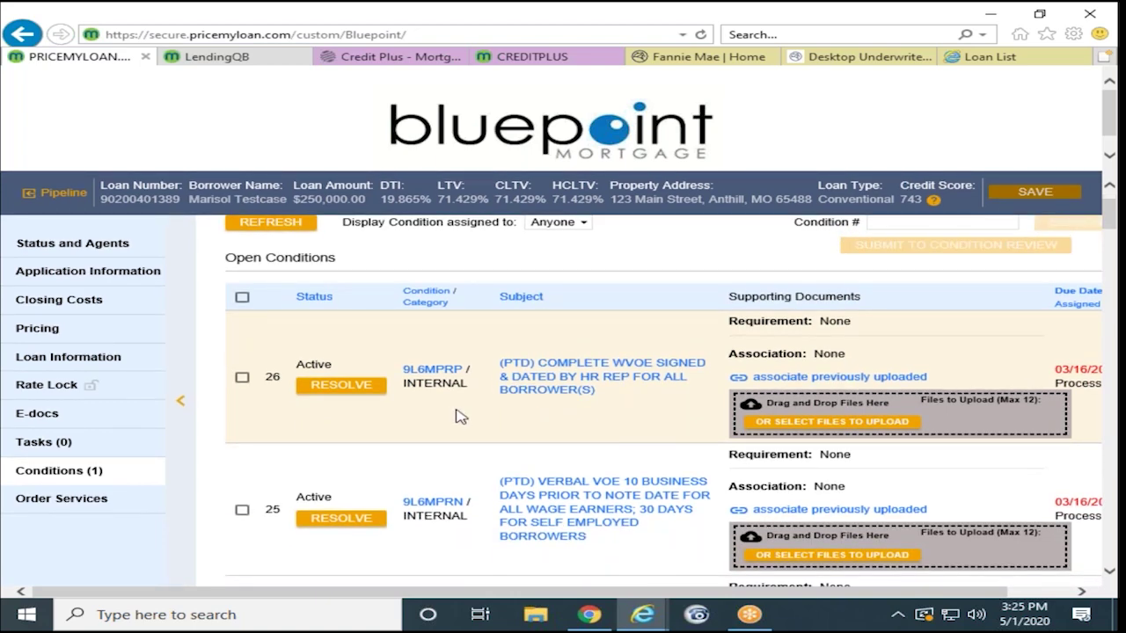
pyautogui.scroll(-5, 458, 416)
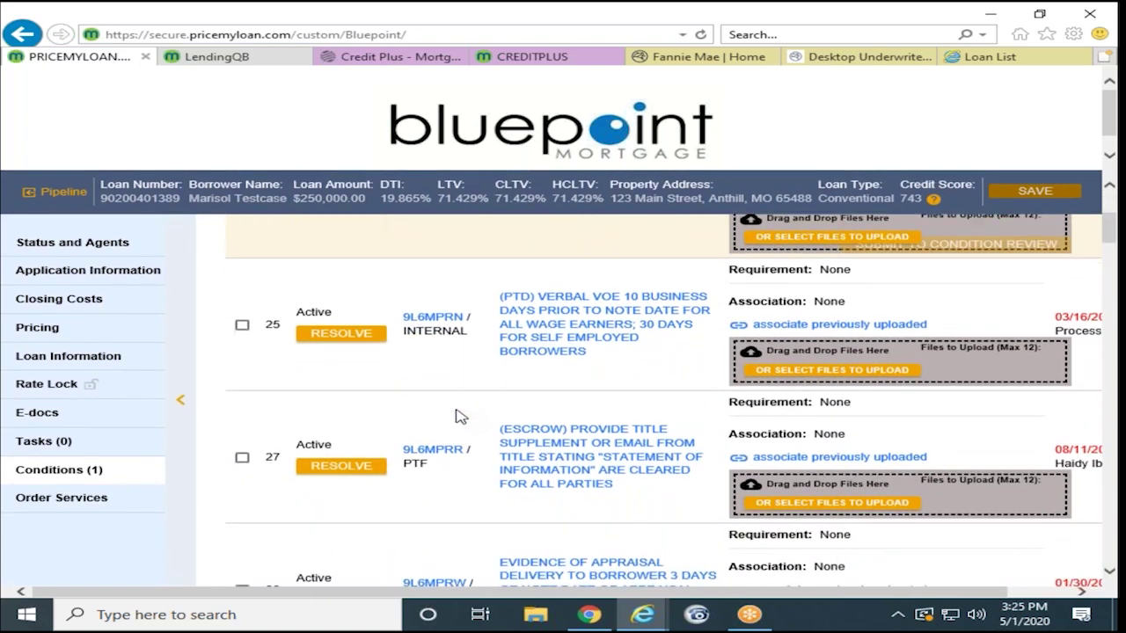
pyautogui.scroll(-4, 452, 441)
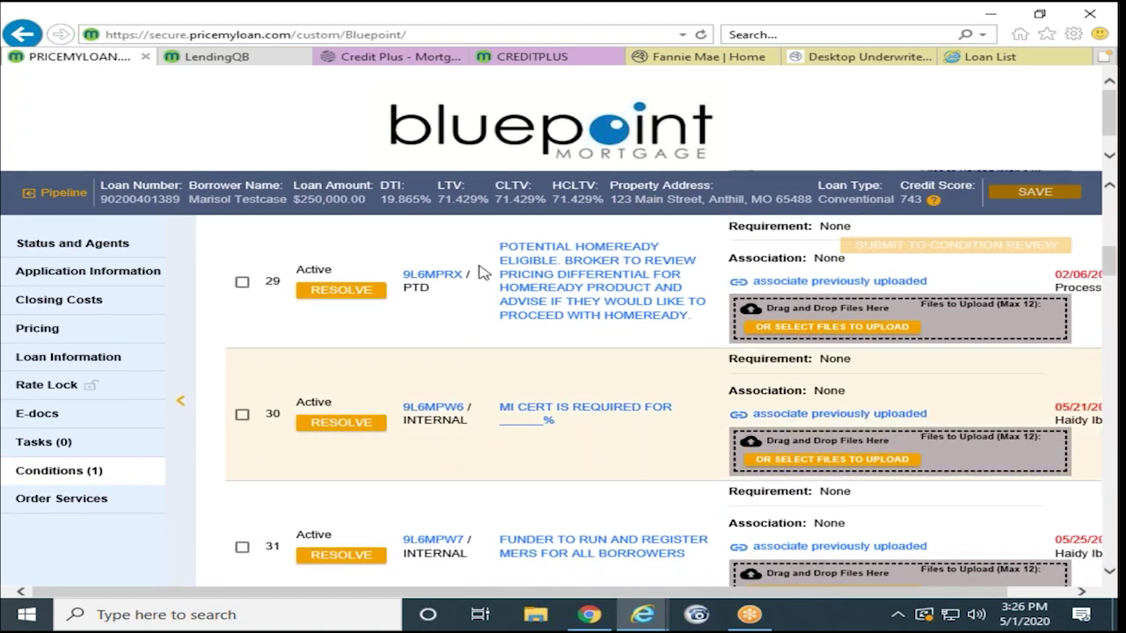
pyautogui.scroll(-3, 384, 502)
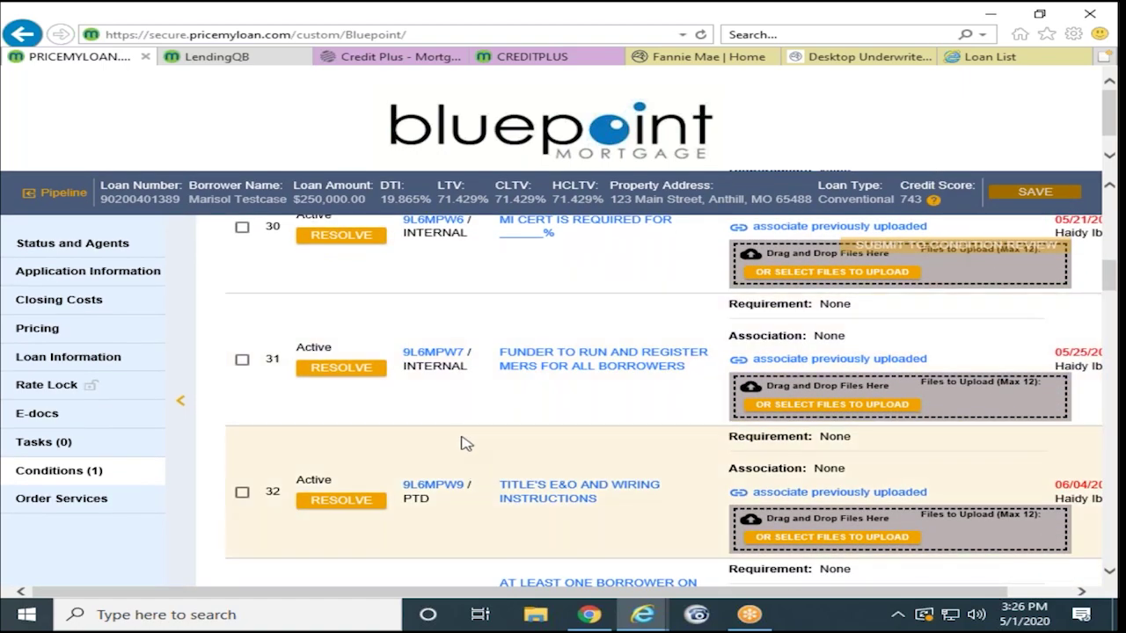
pyautogui.scroll(-1, 462, 440)
pyautogui.scroll(-2, 460, 424)
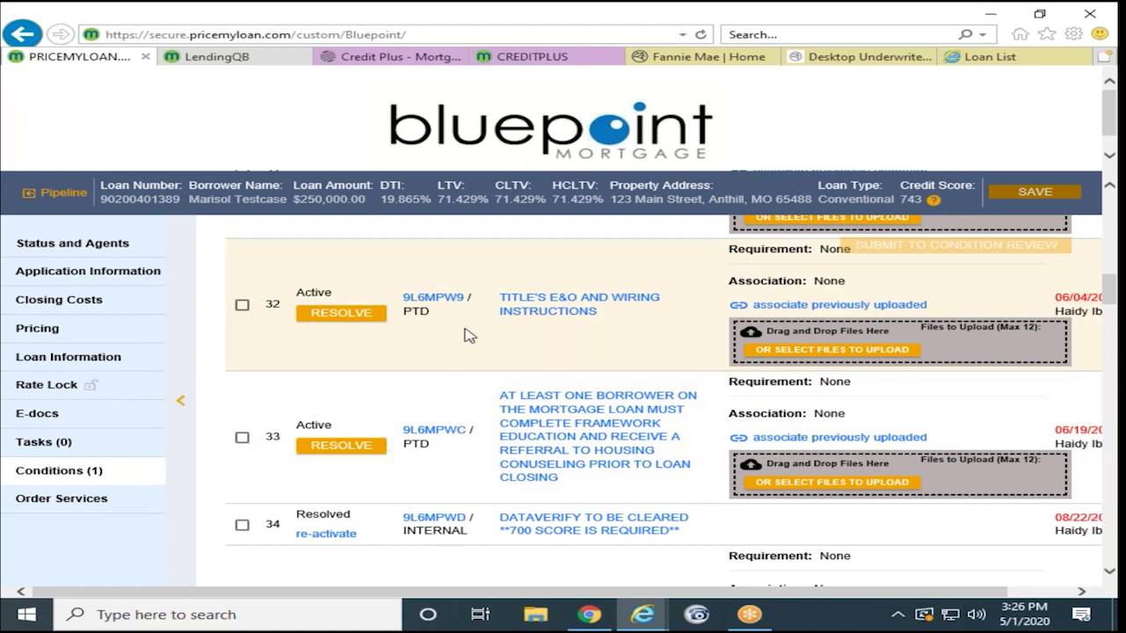
# Step: Pick Desktop > Test Files > Test - Income.pdf as the file for condition 32
pyautogui.click(806, 355)
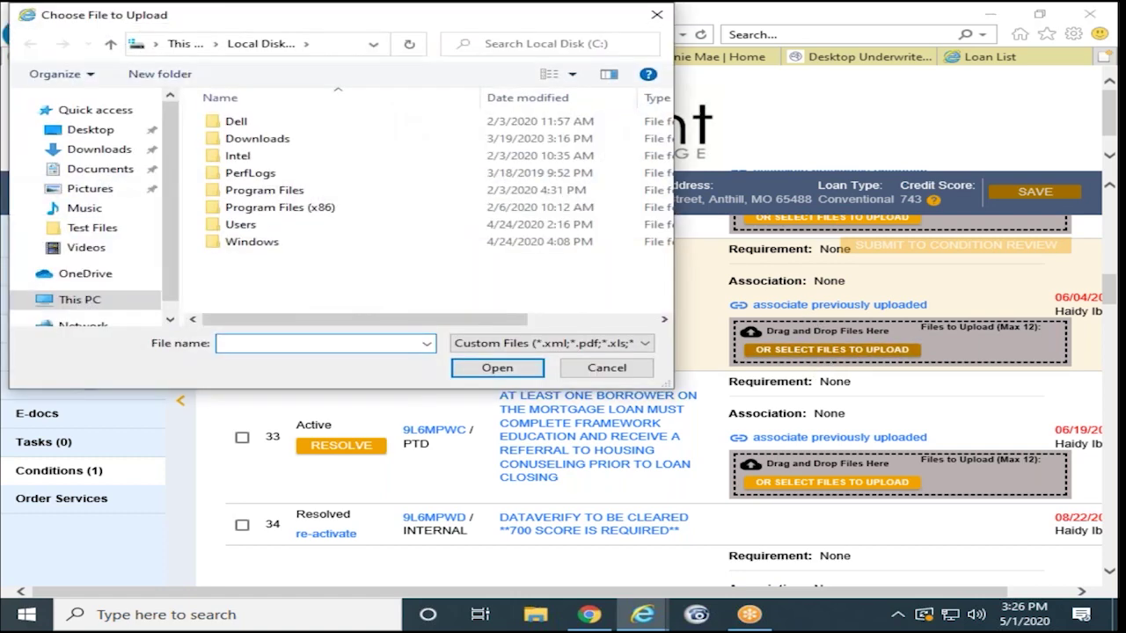
pyautogui.click(88, 130)
pyautogui.click(255, 126)
pyautogui.doubleClick(255, 126)
pyautogui.click(259, 138)
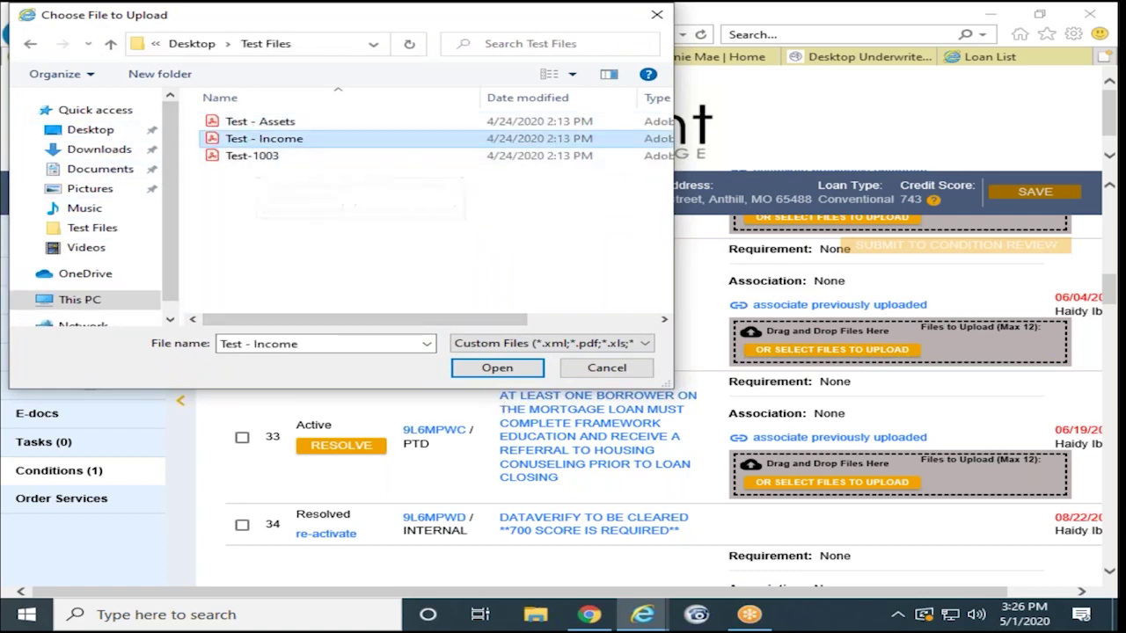
pyautogui.click(497, 369)
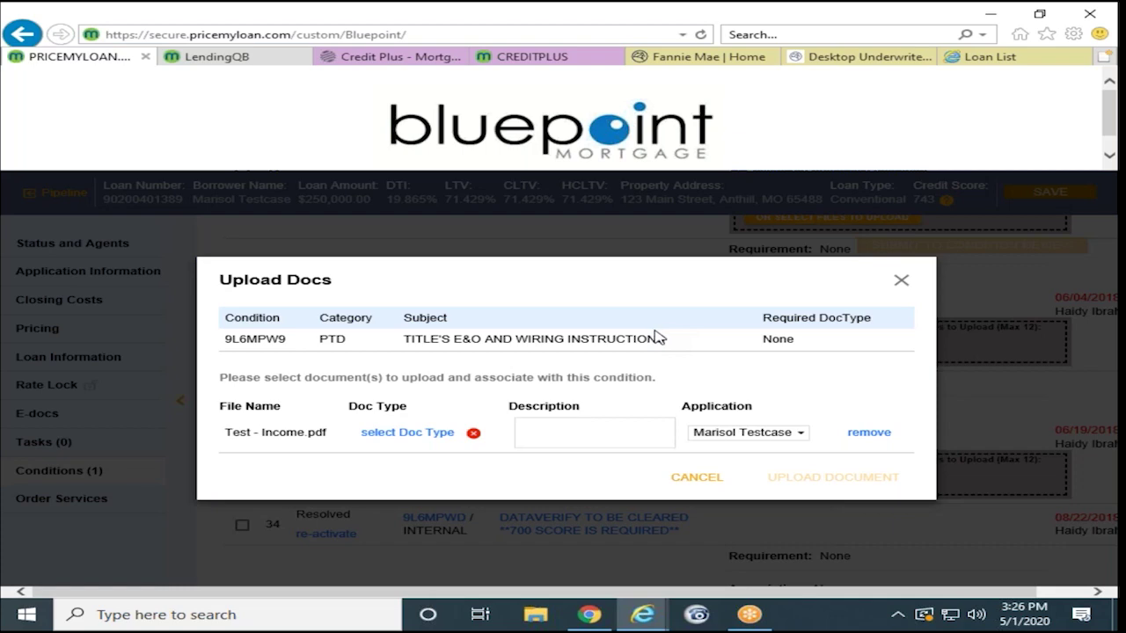
# Step: Set the file's type to ESCROW : PRELIM TITLE REPORT and upload it to the condition
pyautogui.click(413, 435)
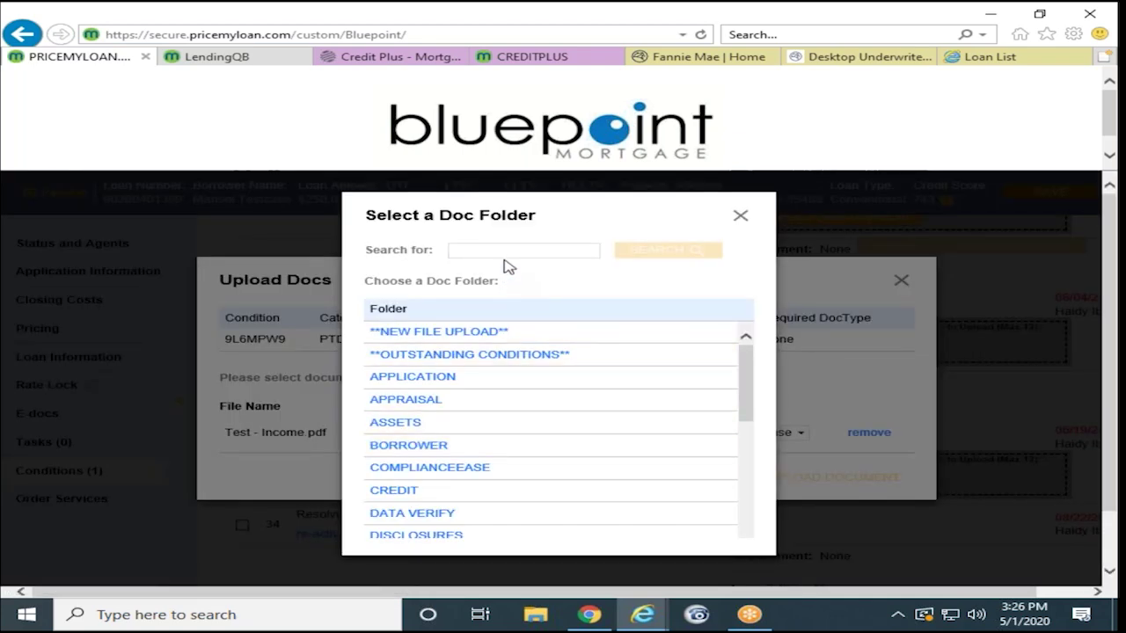
pyautogui.click(490, 248)
pyautogui.write('title')
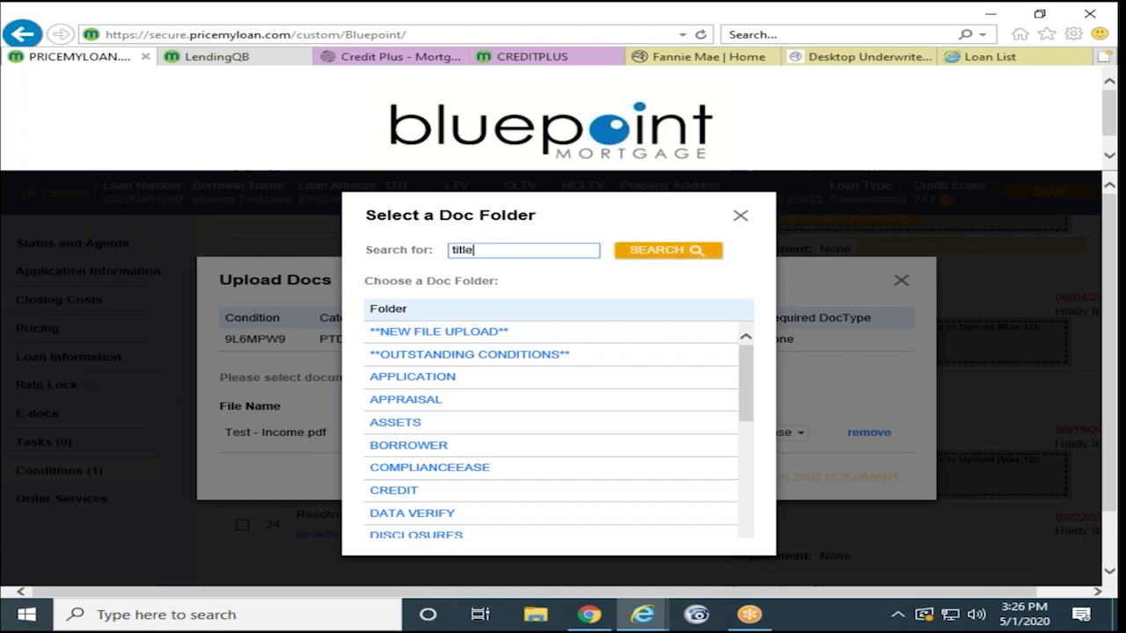
pyautogui.click(674, 257)
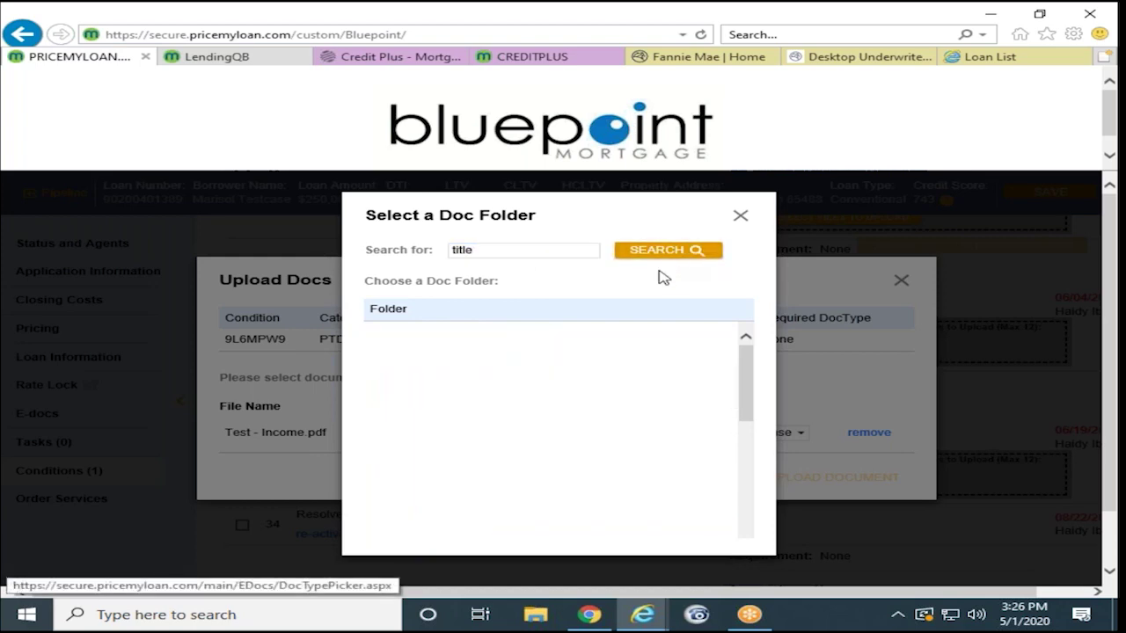
pyautogui.click(440, 322)
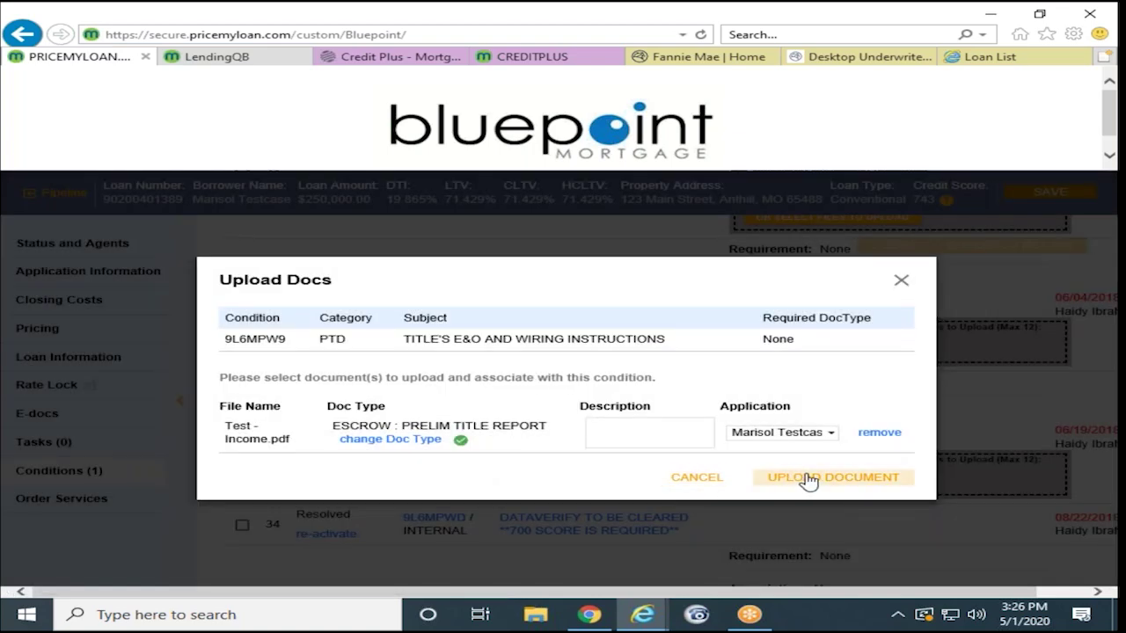
pyautogui.click(806, 478)
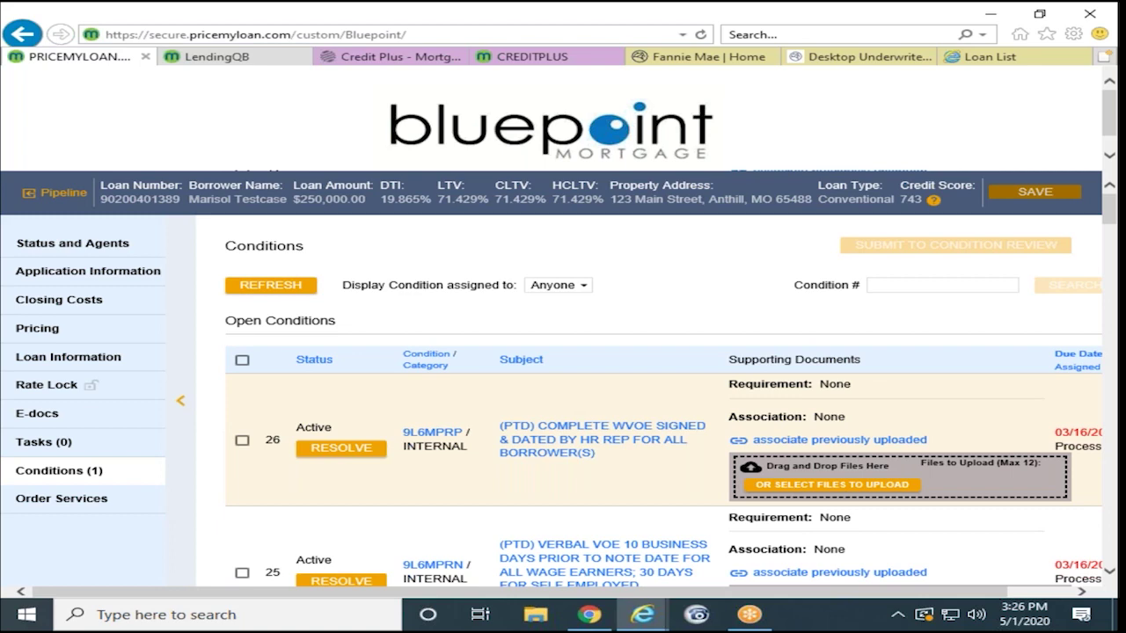
pyautogui.scroll(-5, 643, 444)
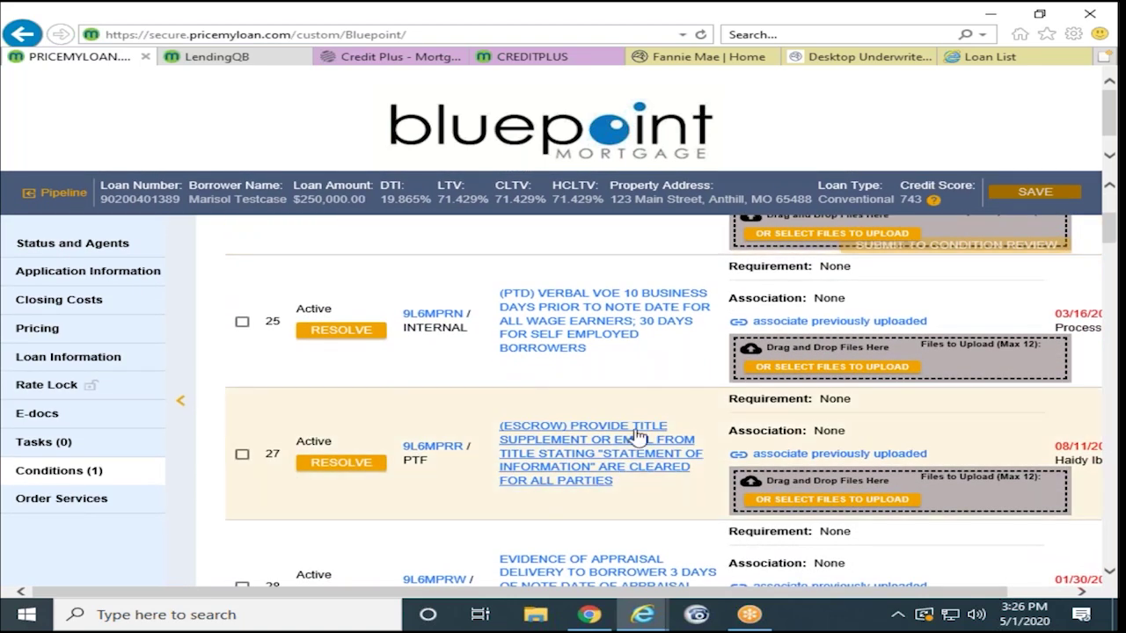
pyautogui.scroll(-10, 639, 437)
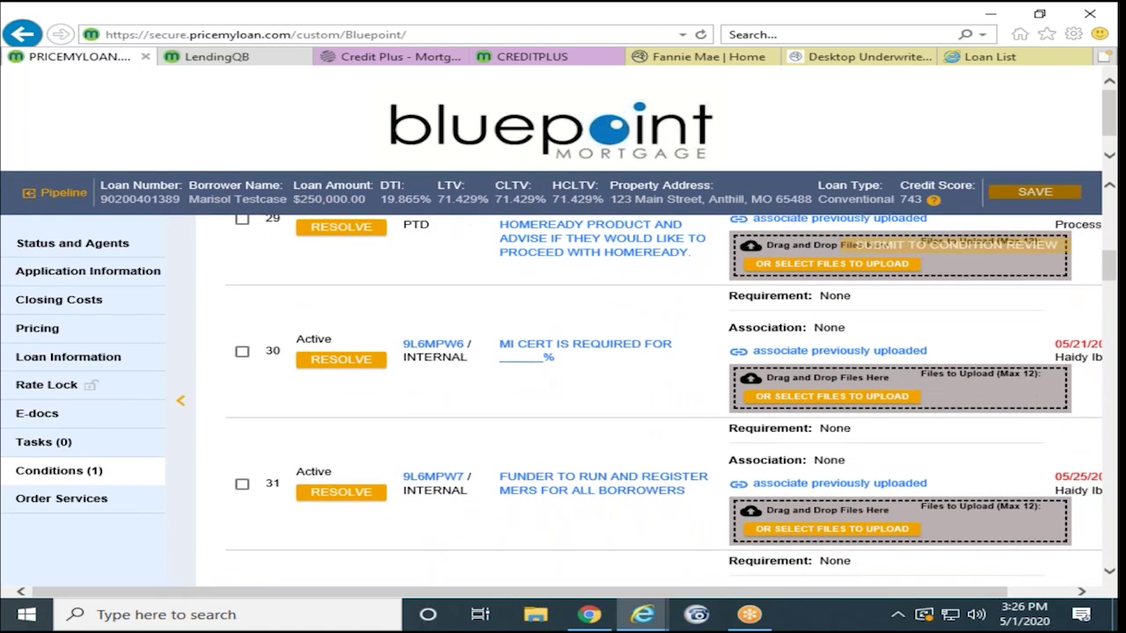
pyautogui.scroll(-5, 615, 434)
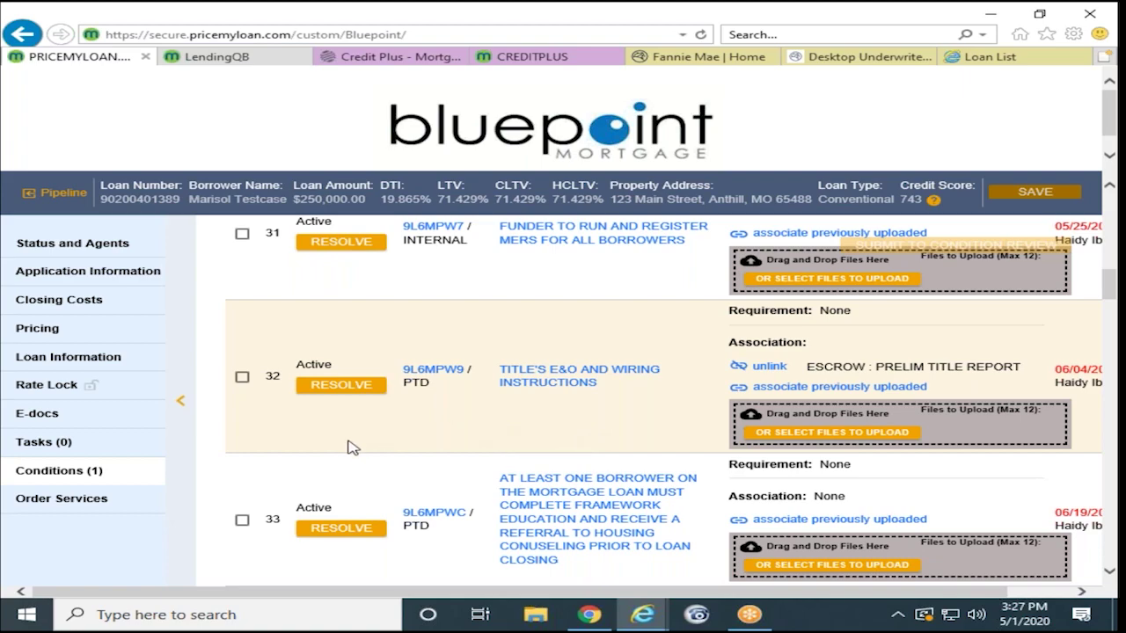
pyautogui.scroll(-8, 347, 448)
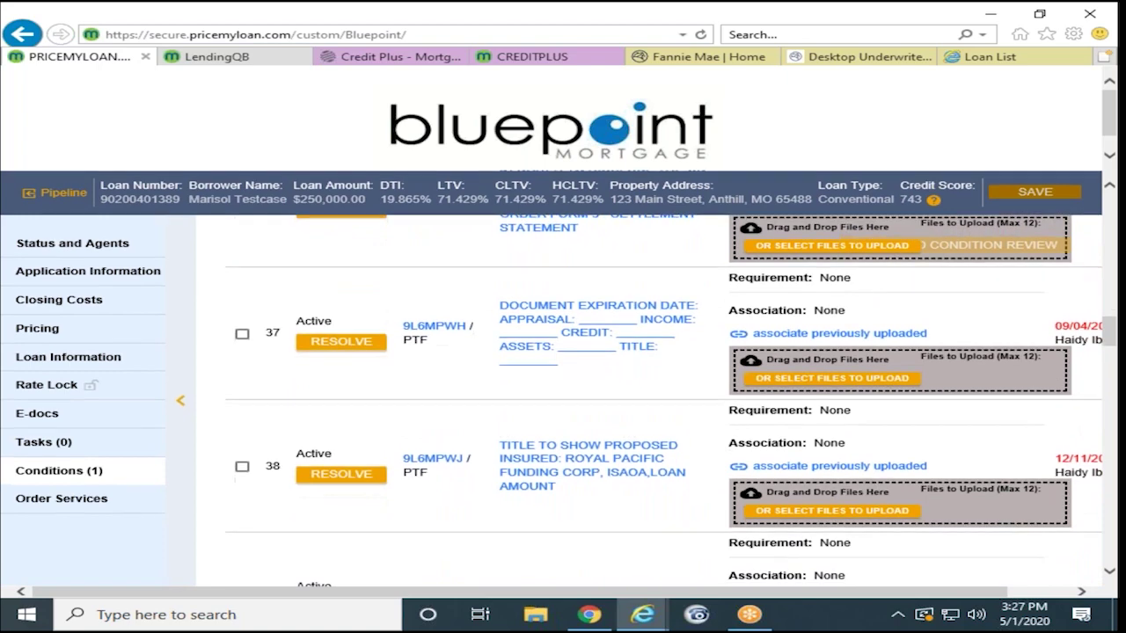
pyautogui.scroll(-2, 348, 442)
pyautogui.scroll(-5, 347, 439)
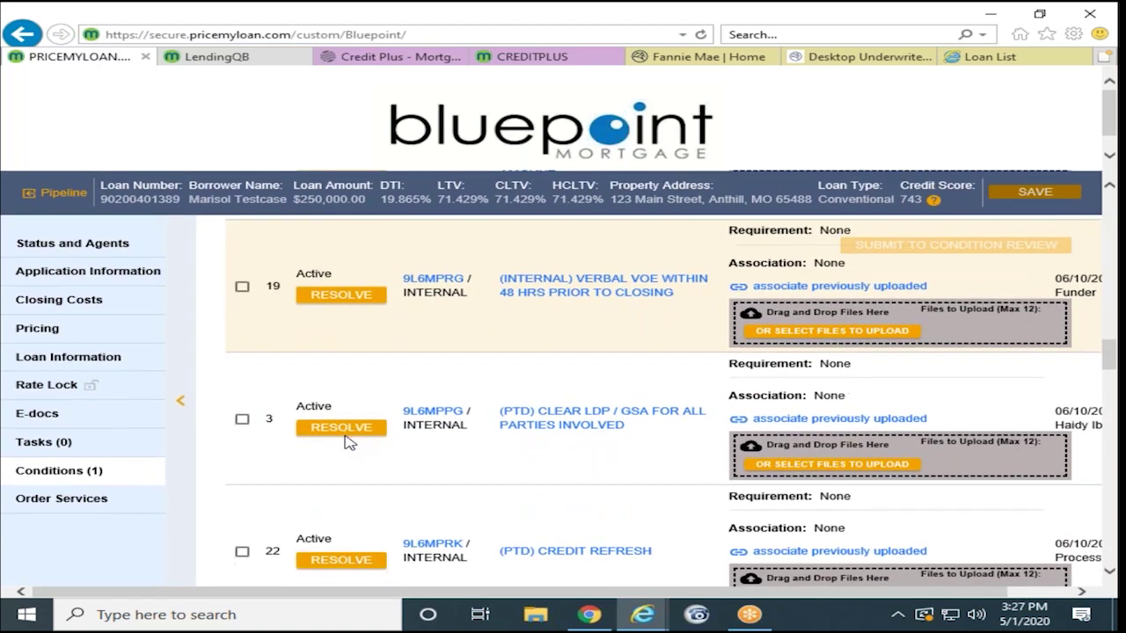
pyautogui.scroll(-2, 510, 422)
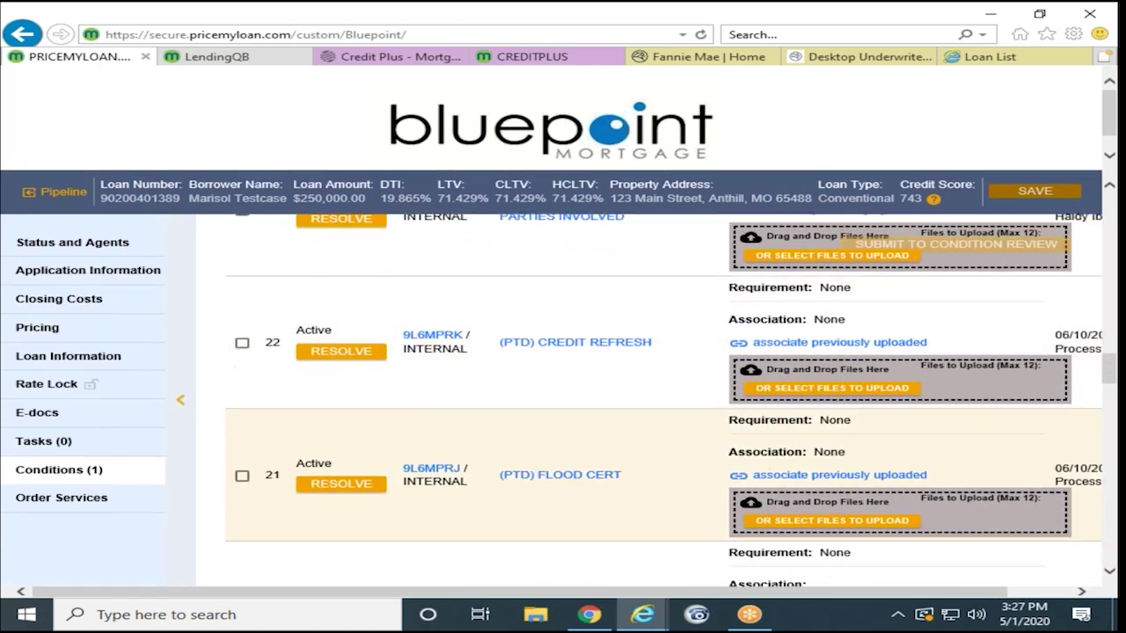
pyautogui.scroll(-8, 585, 412)
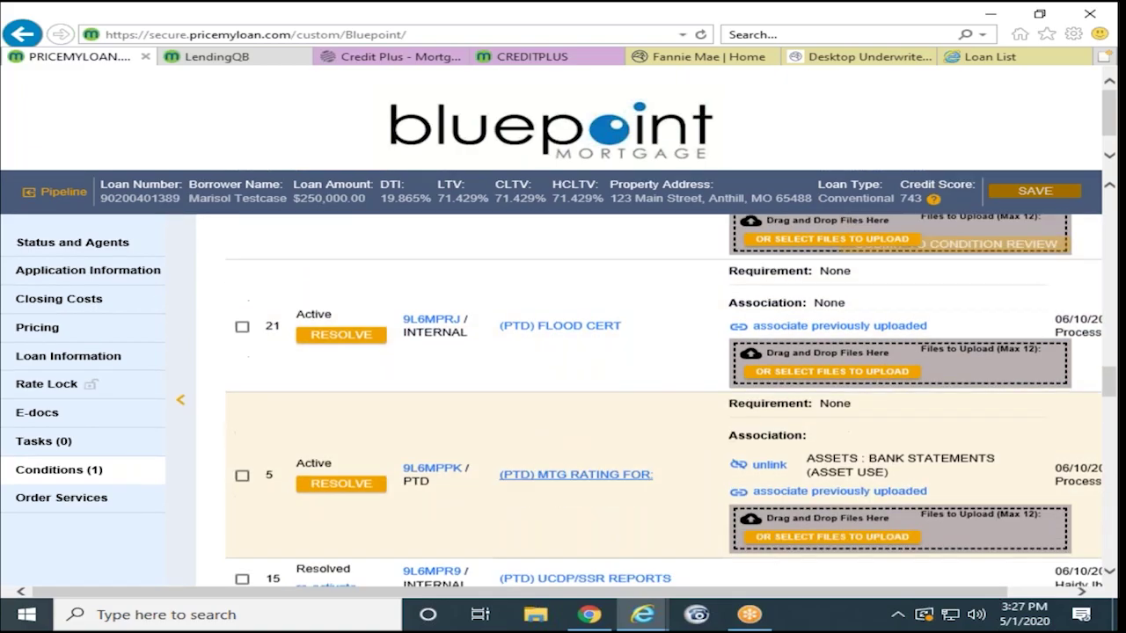
pyautogui.scroll(15, 466, 473)
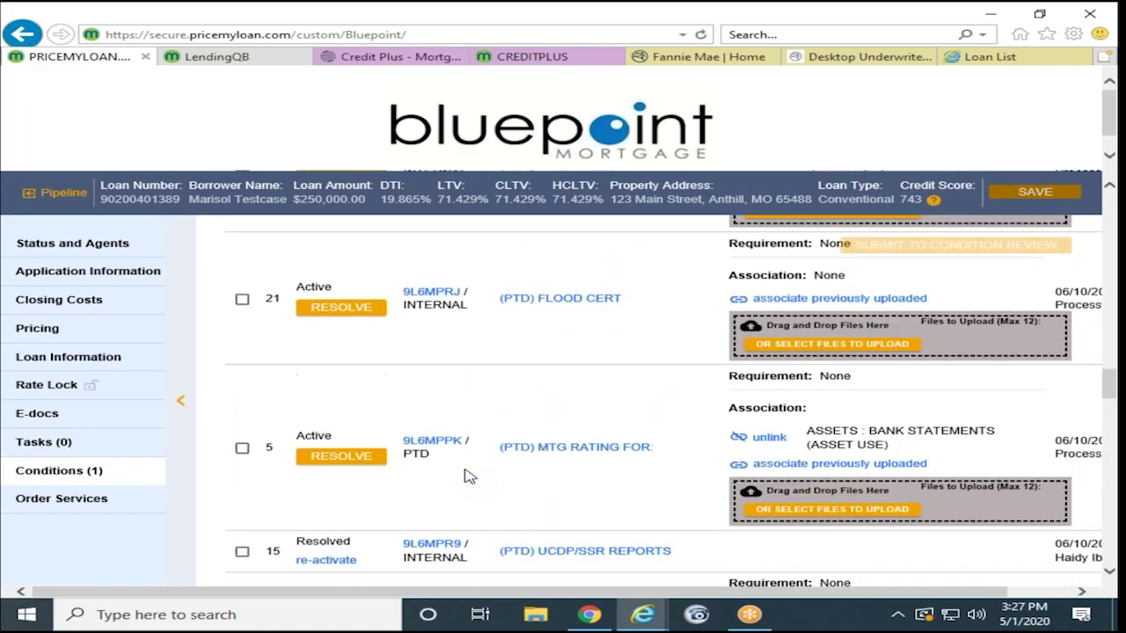
pyautogui.scroll(5, 444, 431)
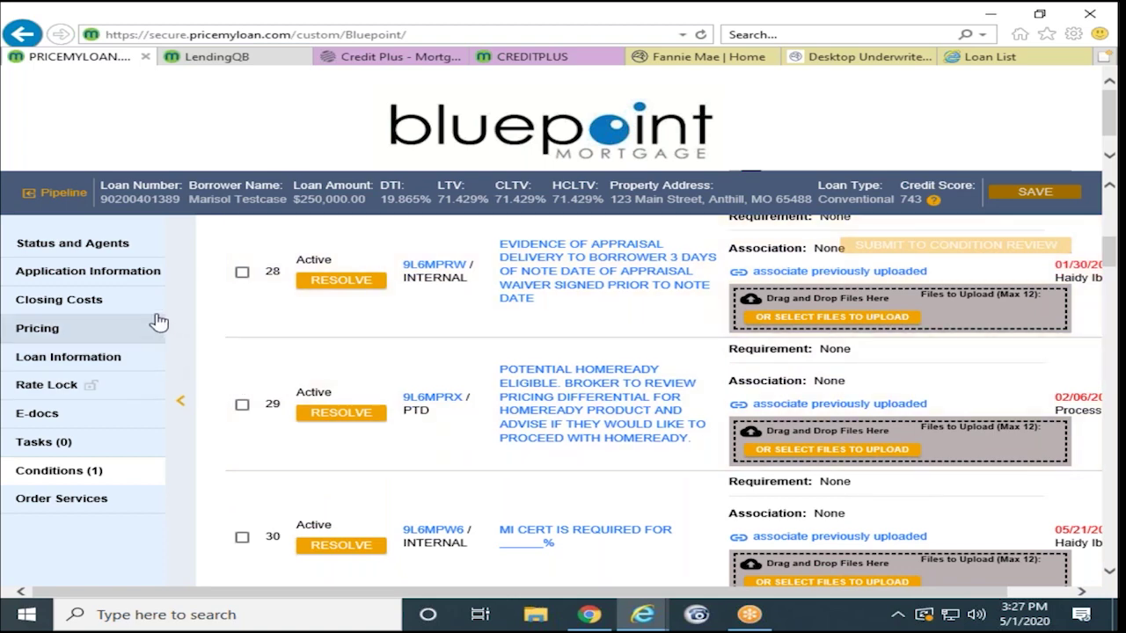
# Step: Open the submitted loan from the pipeline, look at its Appraisals orders, then go to E-docs
pyautogui.click(60, 195)
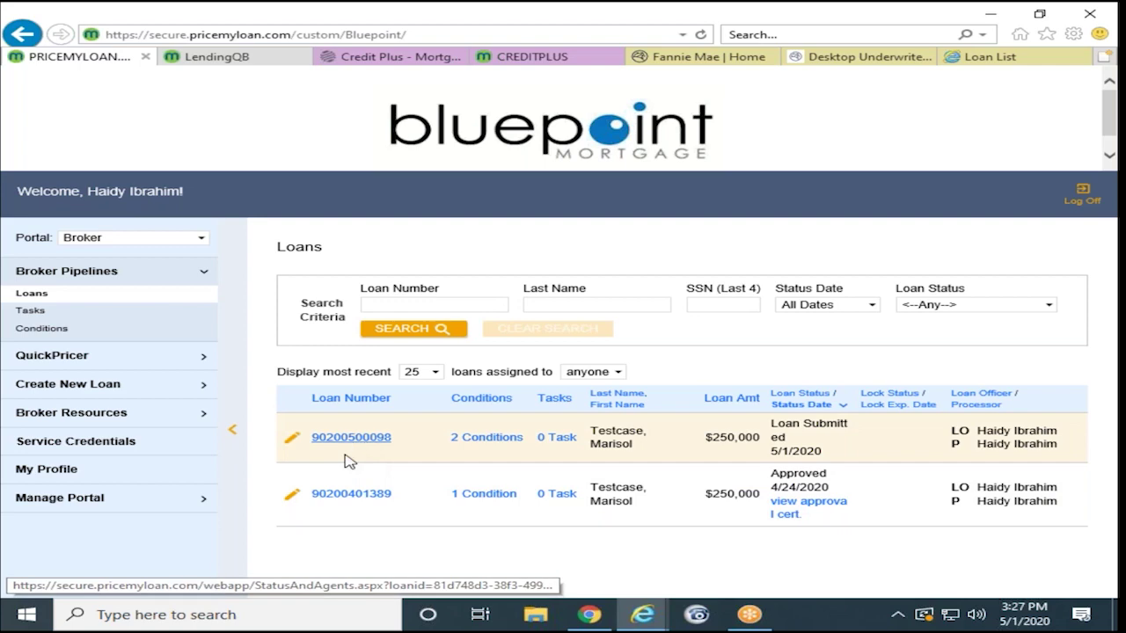
pyautogui.click(346, 455)
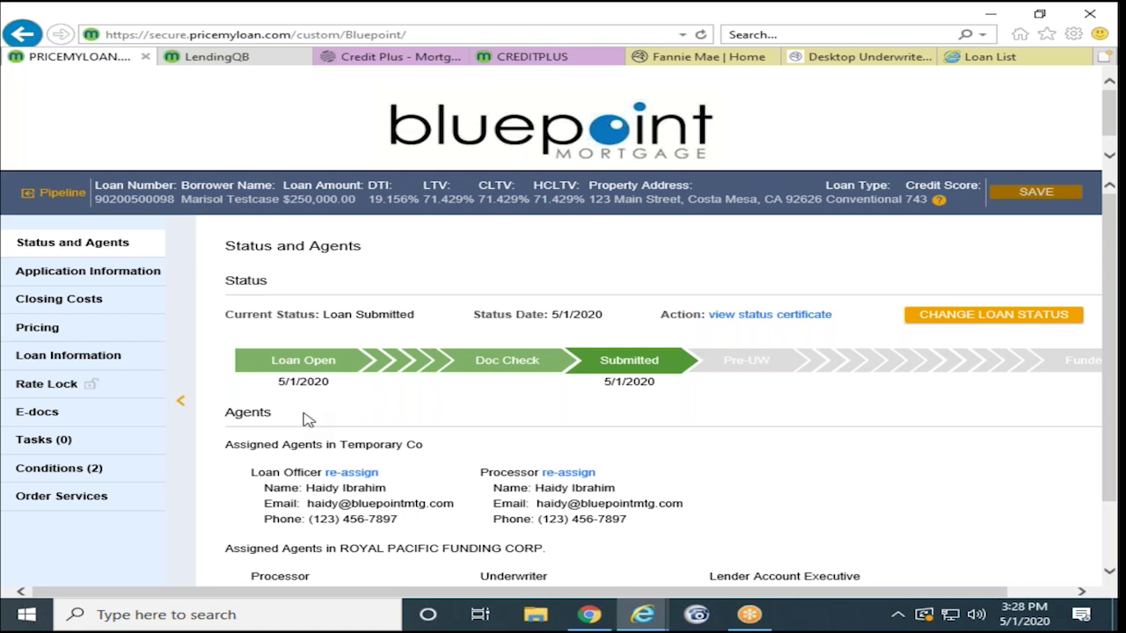
pyautogui.click(67, 509)
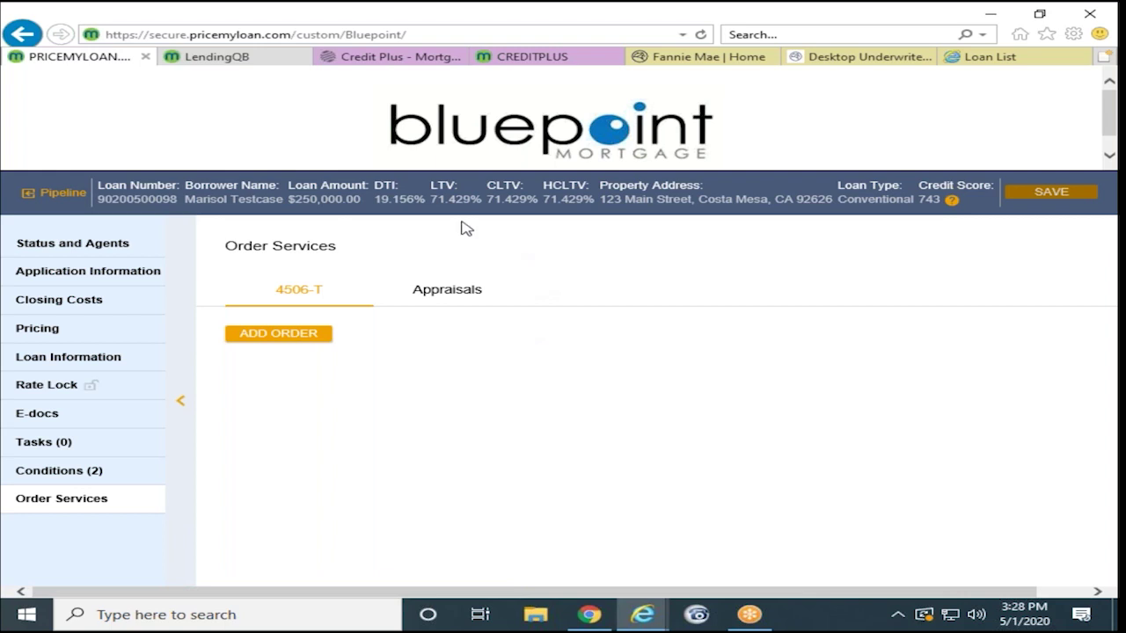
pyautogui.click(455, 303)
pyautogui.click(39, 419)
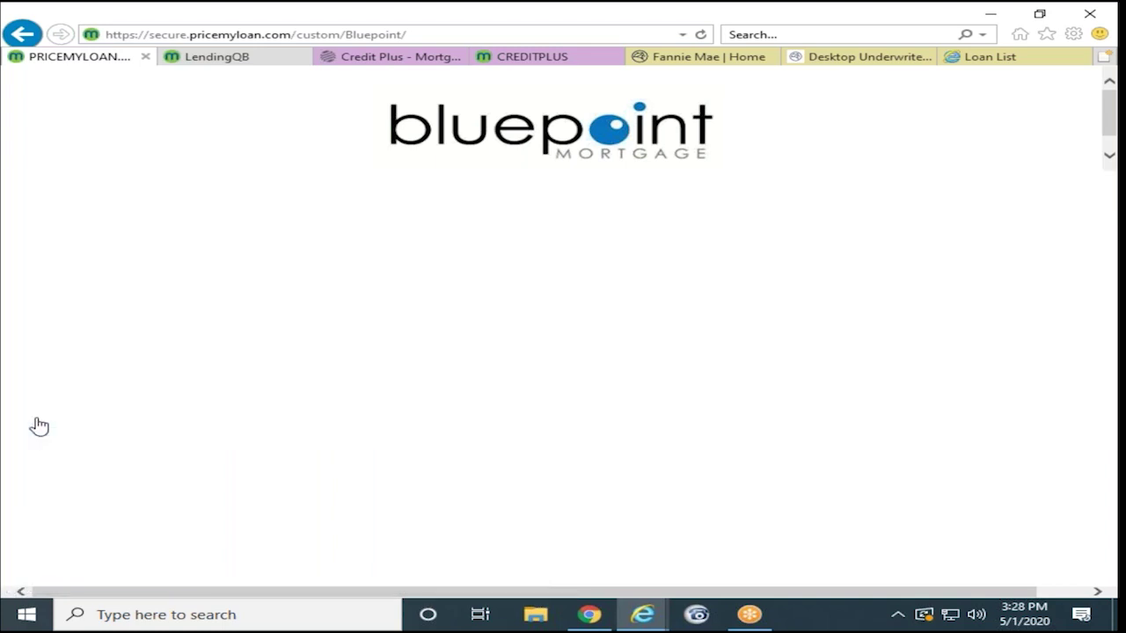
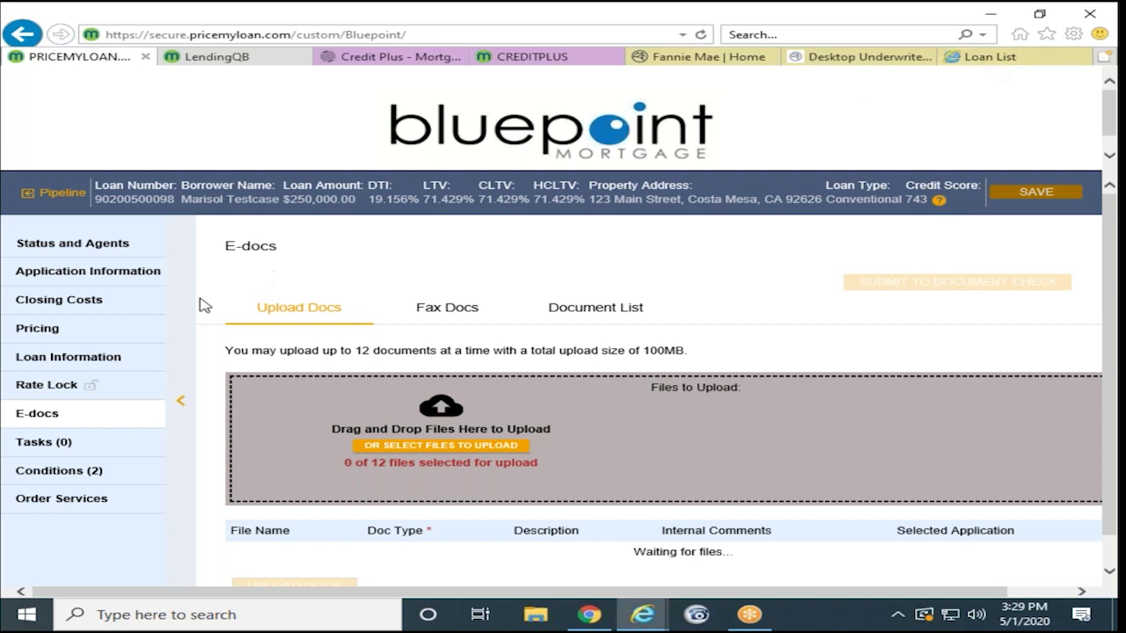
# Step: Check the loan's Tasks list, which shows no open tasks, and return to the Loans pipeline
pyautogui.click(29, 445)
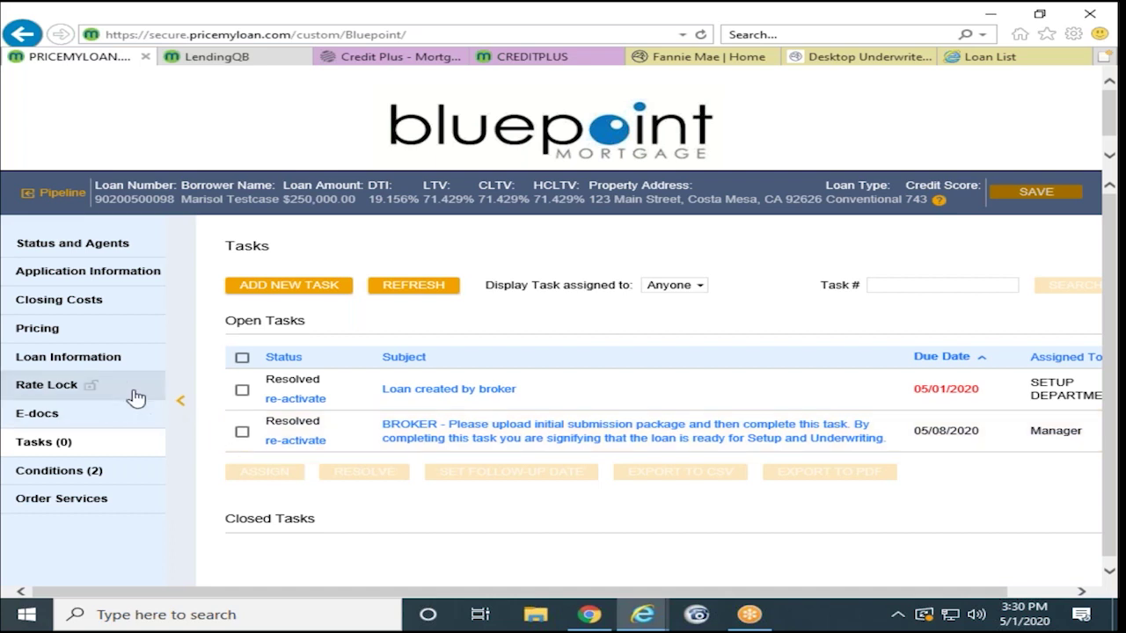
pyautogui.click(74, 196)
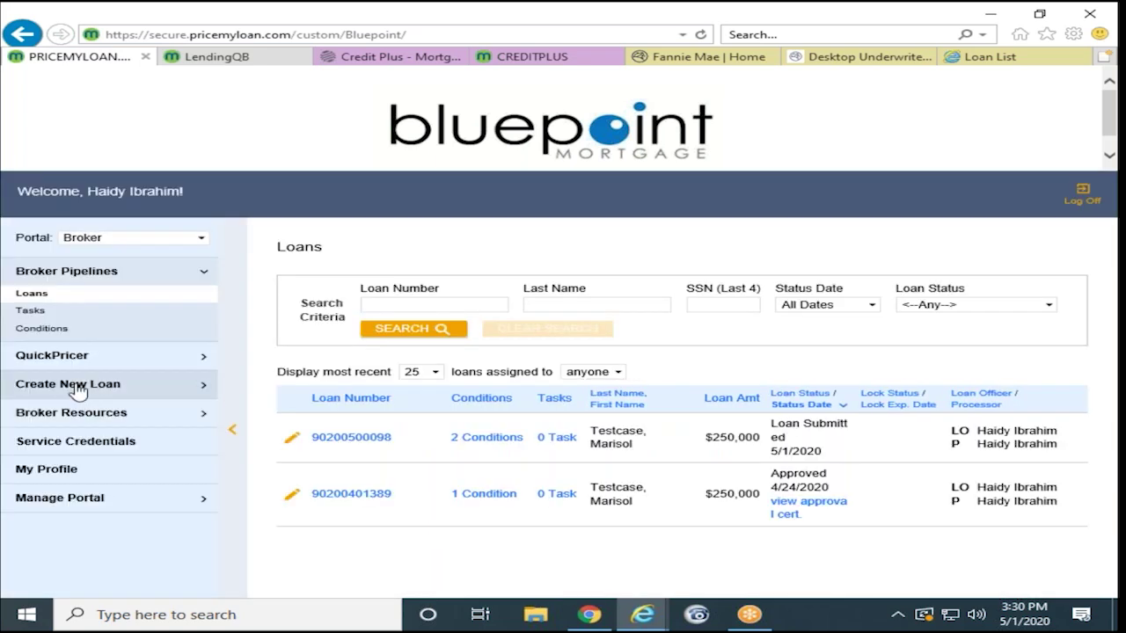
pyautogui.click(74, 392)
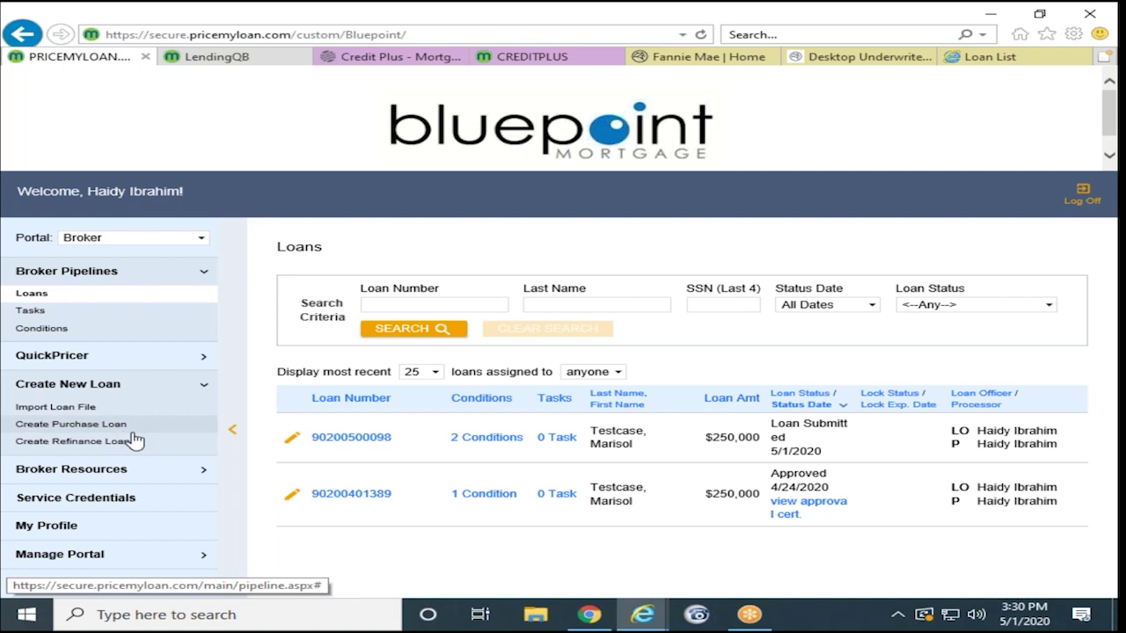
pyautogui.click(68, 427)
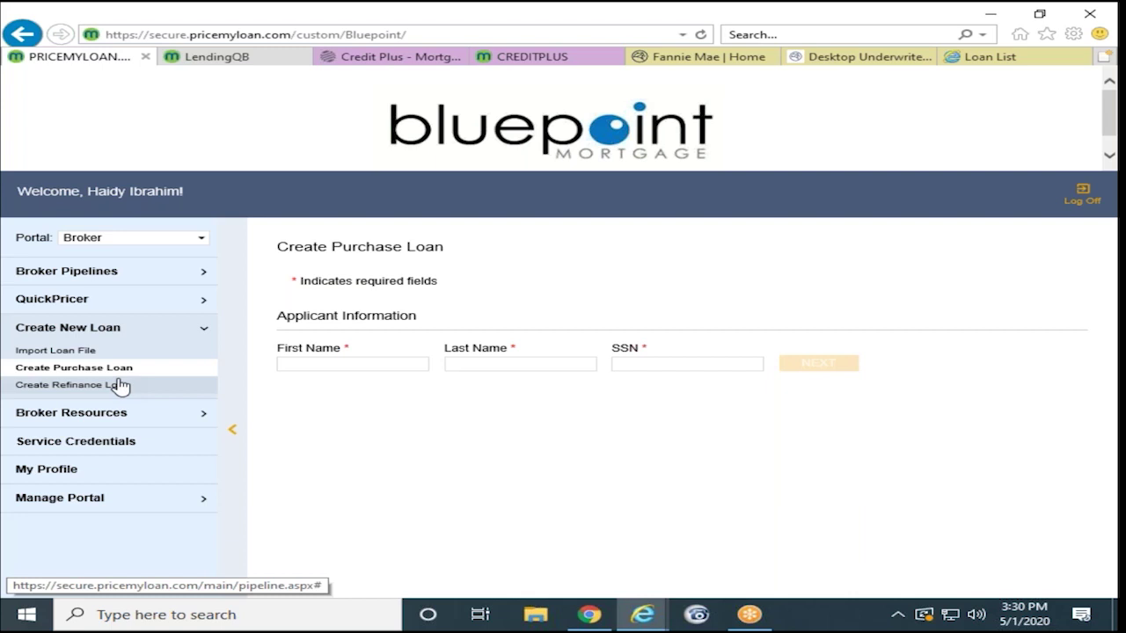
pyautogui.click(82, 273)
pyautogui.click(49, 295)
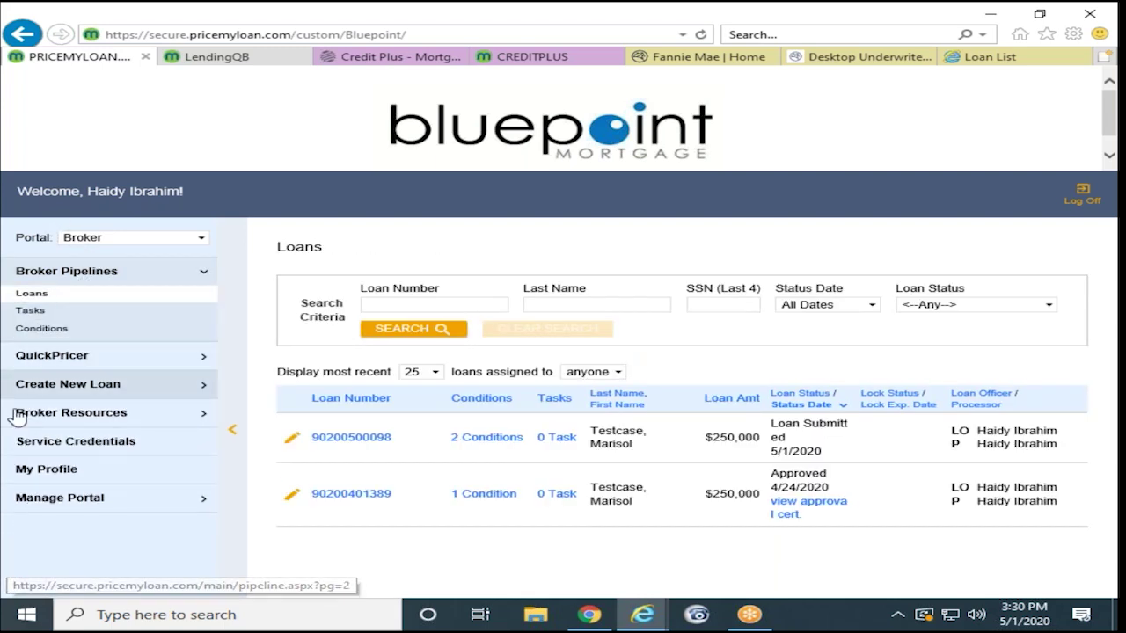
# Step: Open the loan submitted on 5/1/2020, check its Loan Submitted status and agents, and view its Pricing page
pyautogui.click(329, 440)
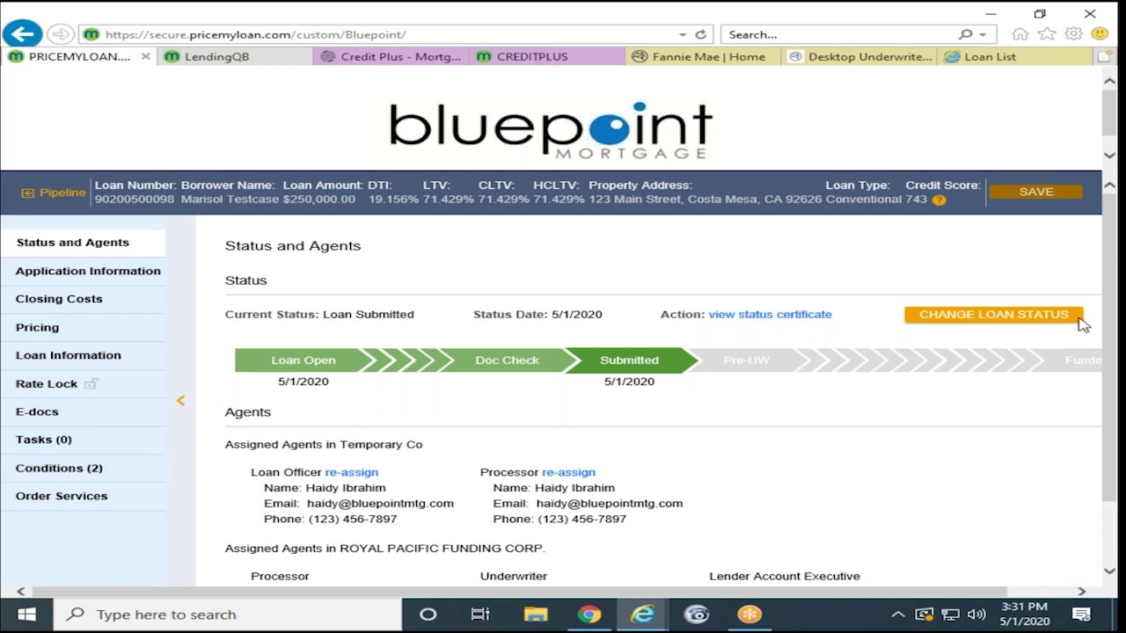
pyautogui.click(1078, 320)
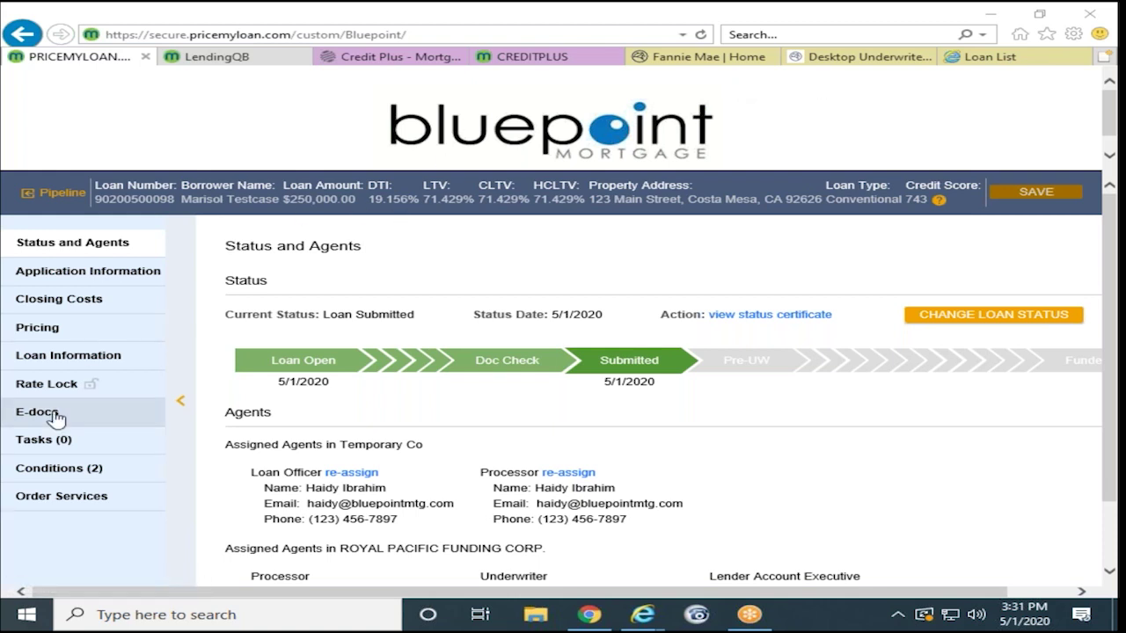
pyautogui.click(97, 383)
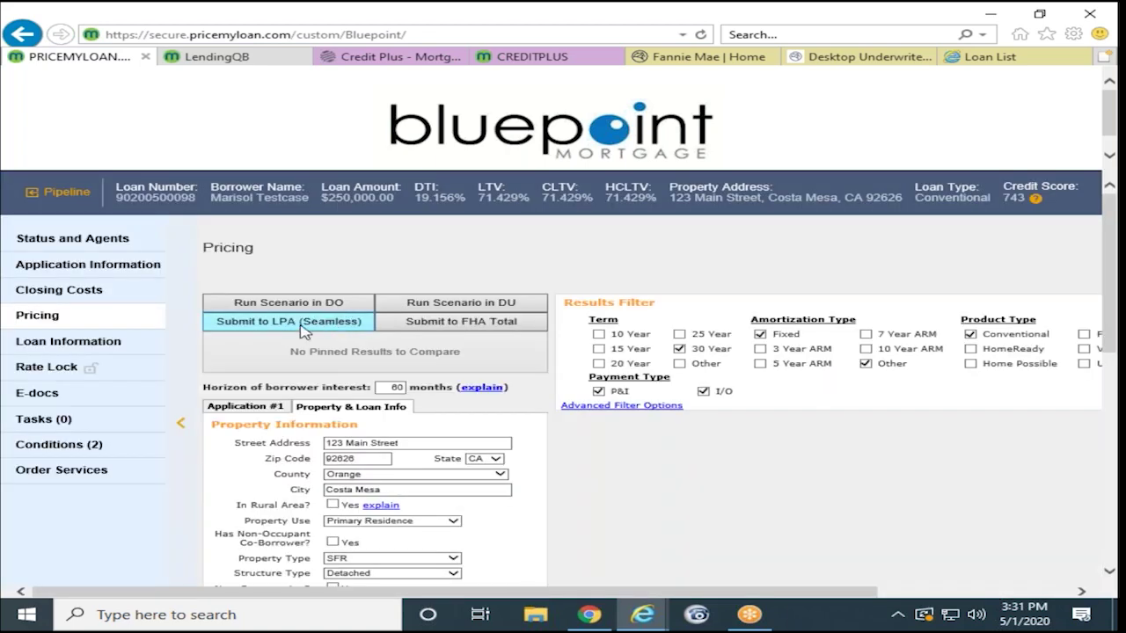
# Step: Run the Submit to LPA (Seamless) data audit on the submitted loan
pyautogui.click(303, 325)
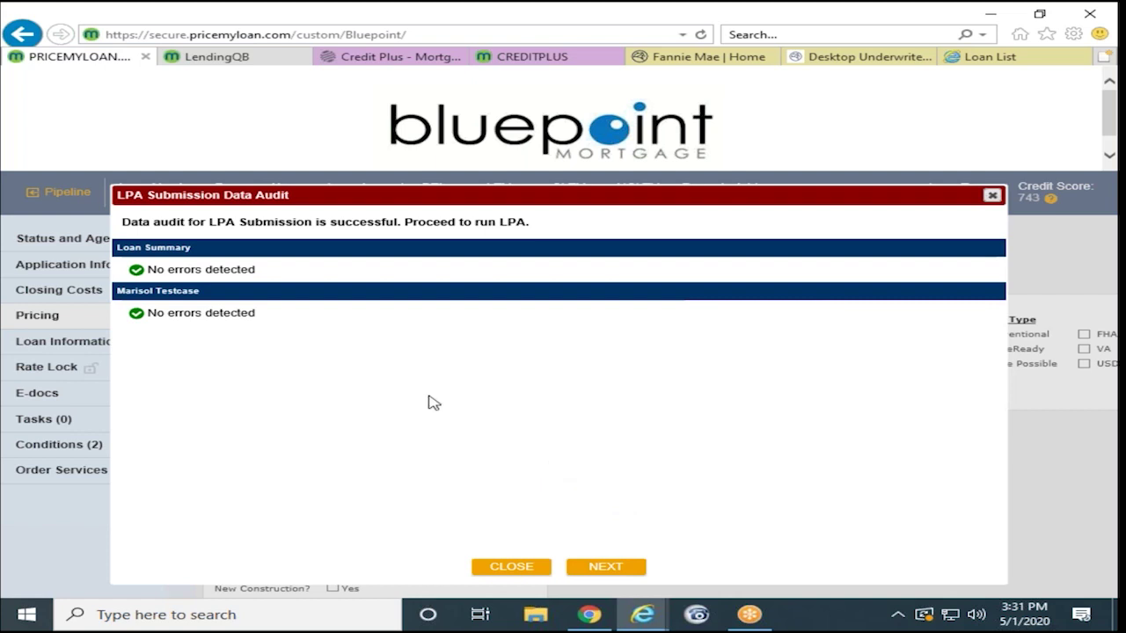
# Step: Close the LPA audit results and keep Conventional as the mortgage applied for on 1003 page 1
pyautogui.click(991, 197)
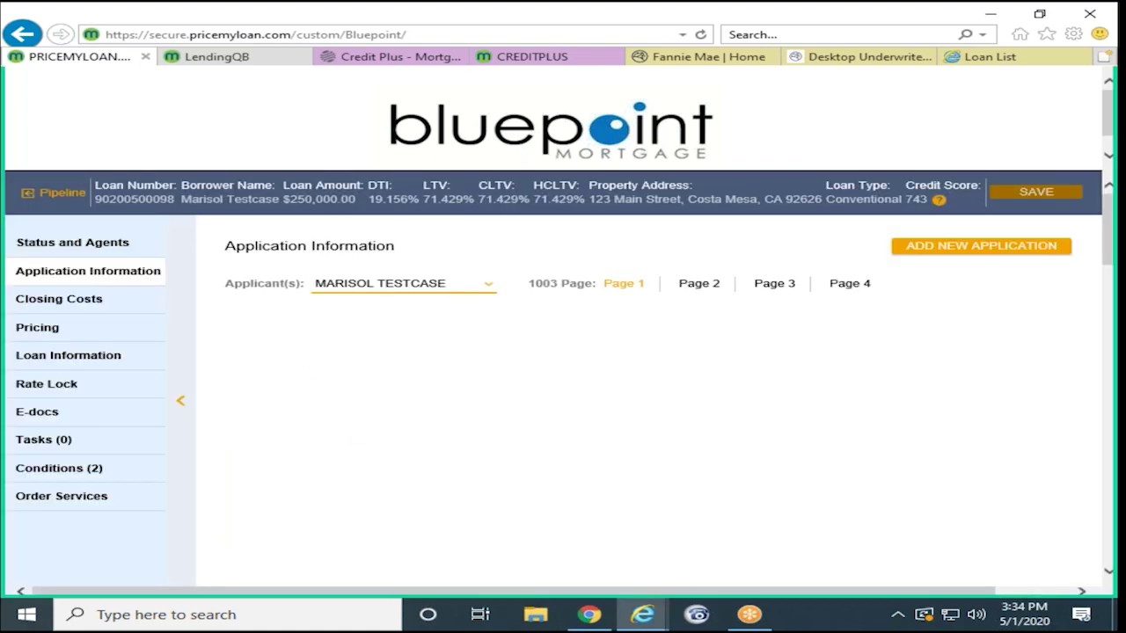
pyautogui.click(363, 408)
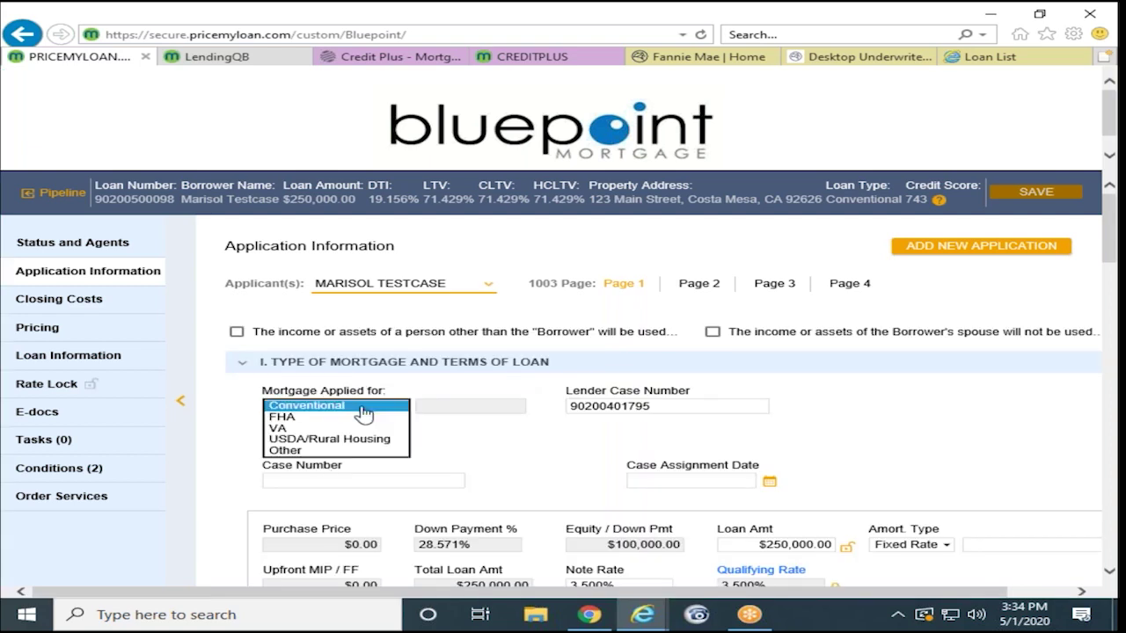
pyautogui.click(501, 448)
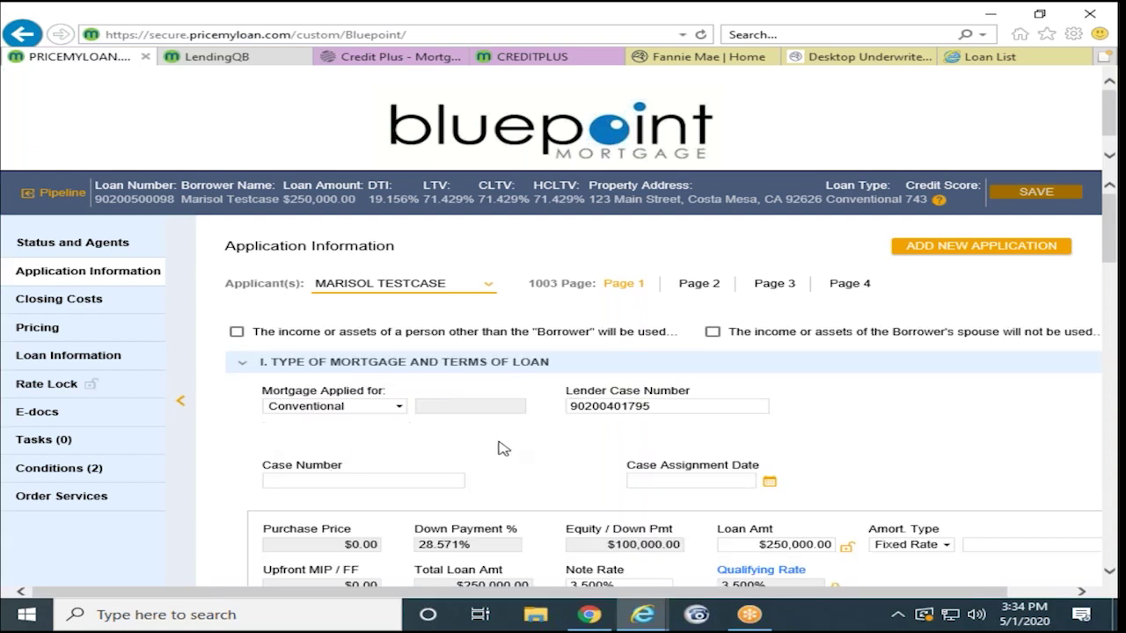